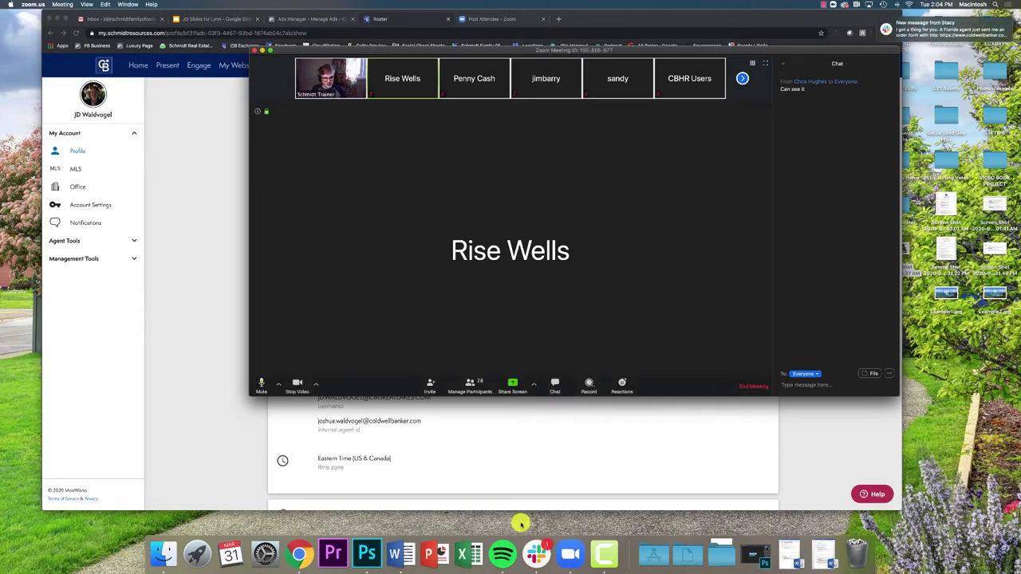
# Step: Quit Slack and share the Desktop 1 screen in the Zoom meeting
pyautogui.rightClick(545, 531)
pyautogui.click(542, 502)
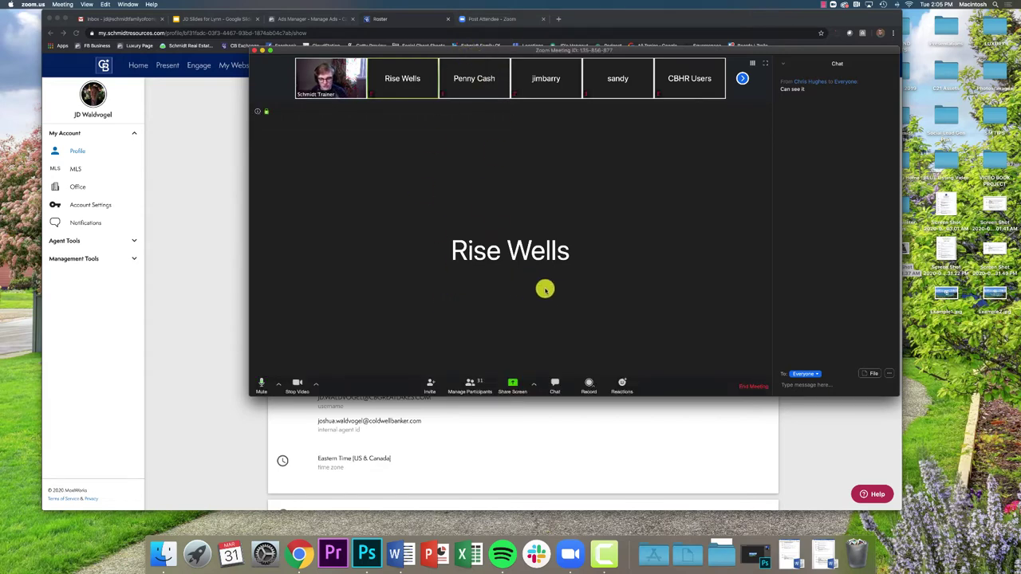
pyautogui.click(513, 385)
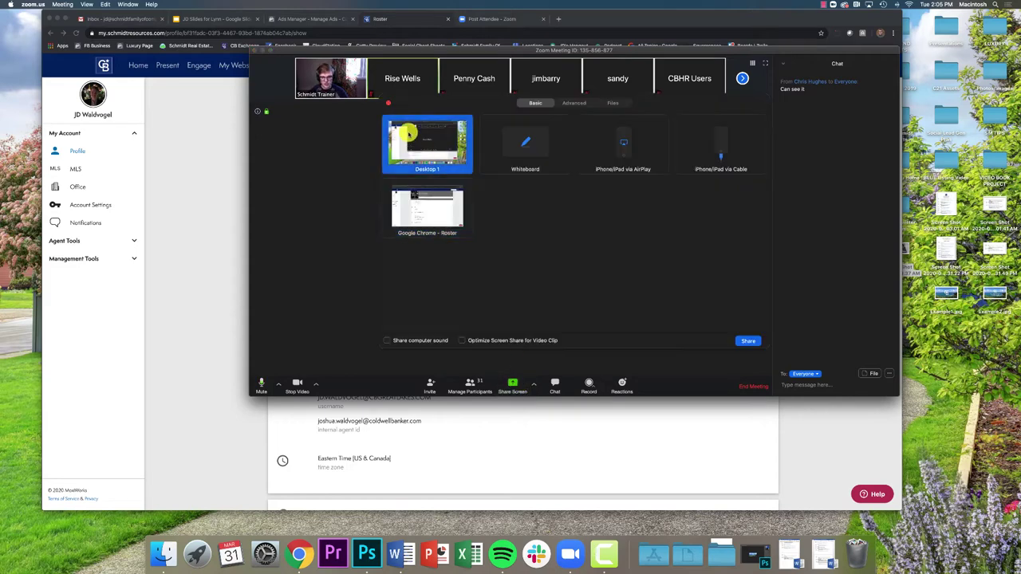
pyautogui.click(748, 340)
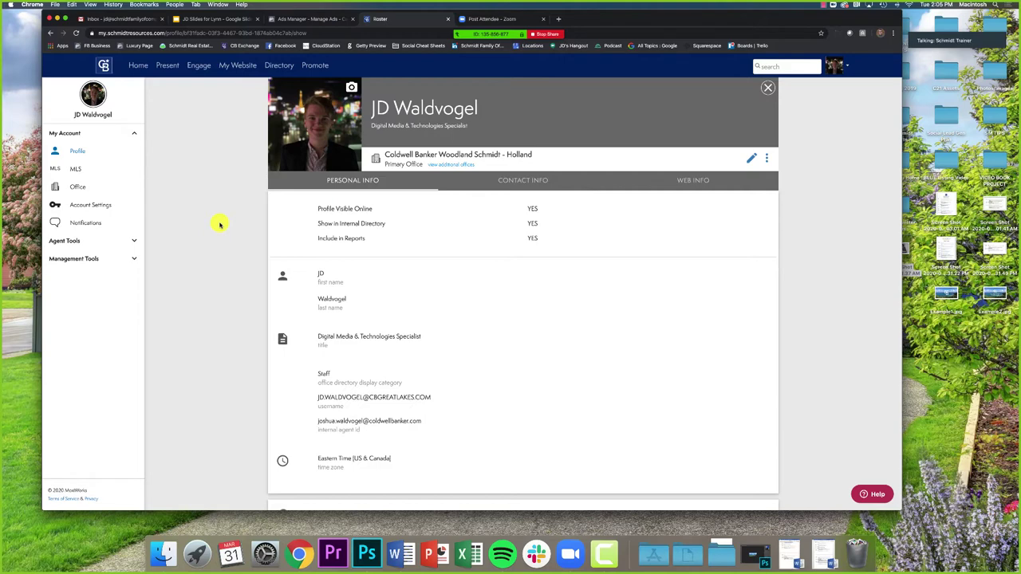
# Step: Switch to Chrome and open the agent's public cbgreatlakes.com website in a new tab
pyautogui.press('super+t')
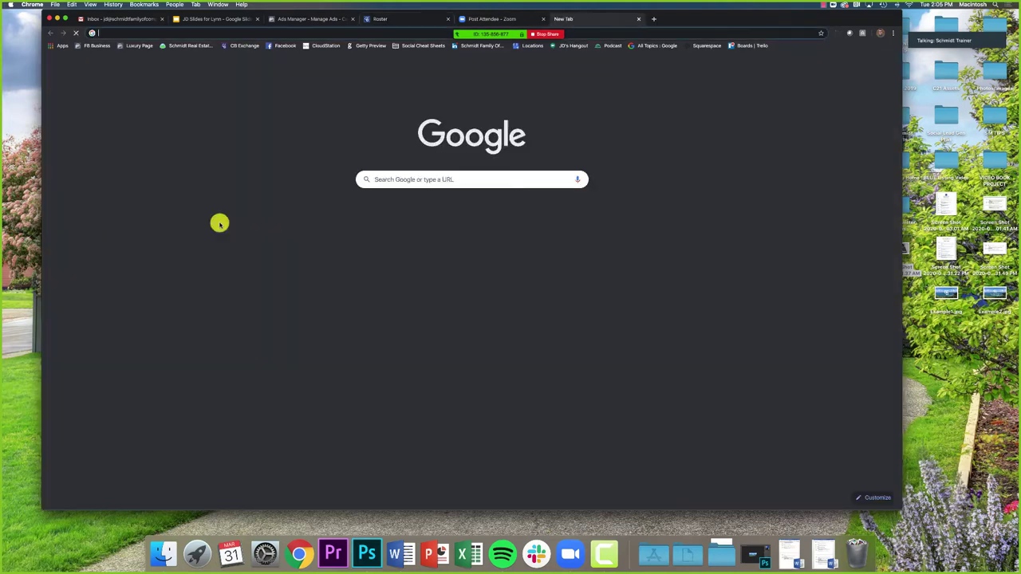
pyautogui.write('jd-')
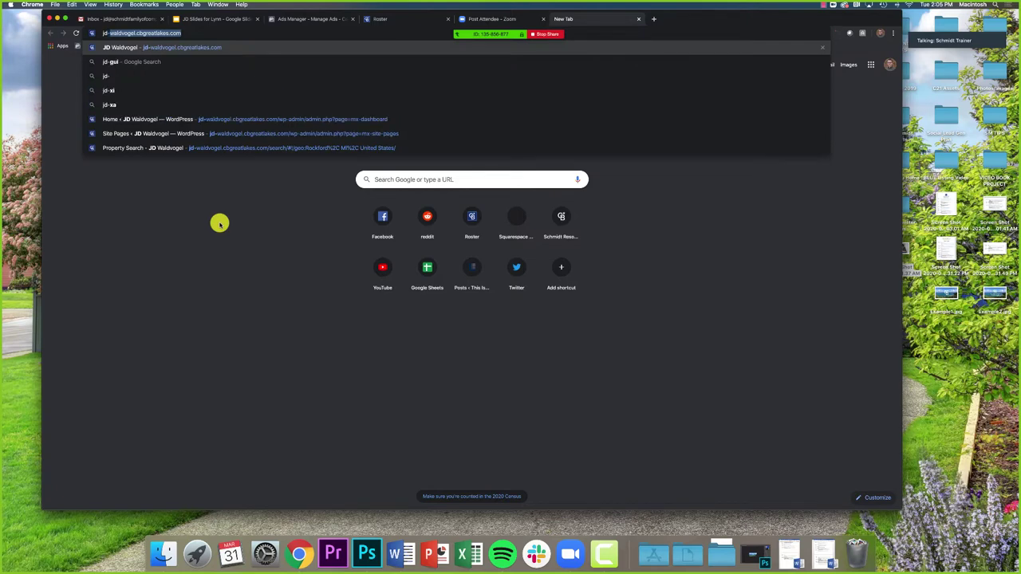
pyautogui.write('wa')
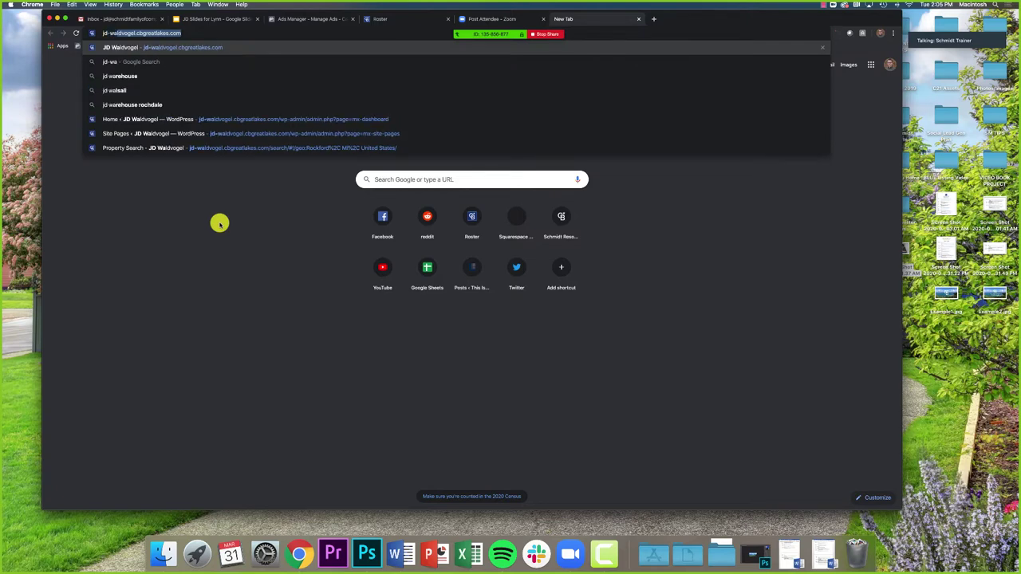
pyautogui.press('Return')
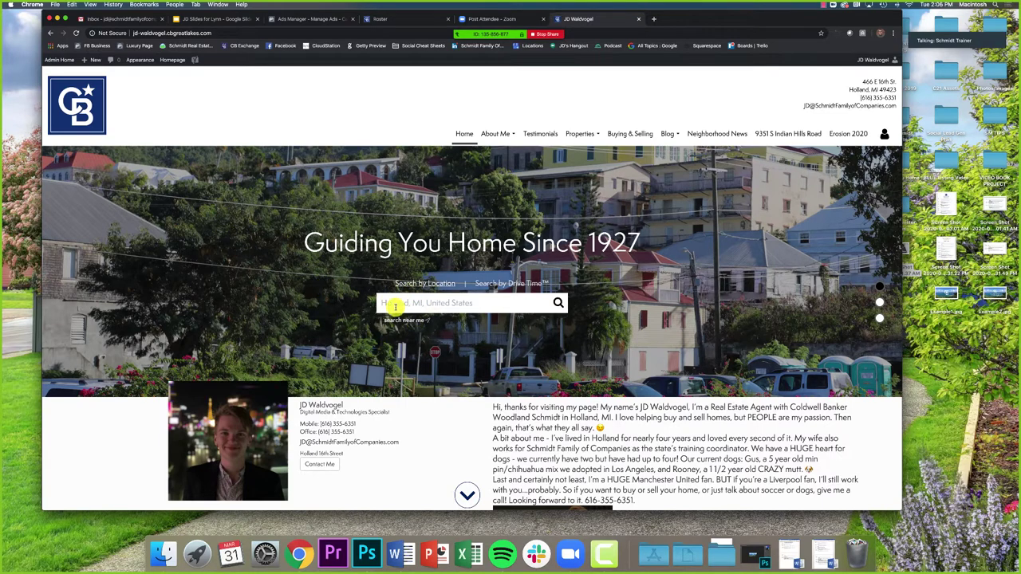
# Step: Review the agent homepage from the banner through Featured Properties, Holland Luxury Homes, the blog and video, and Sample Mortgage Rates
pyautogui.scroll(-2, 366, 336)
pyautogui.scroll(-2, 366, 336)
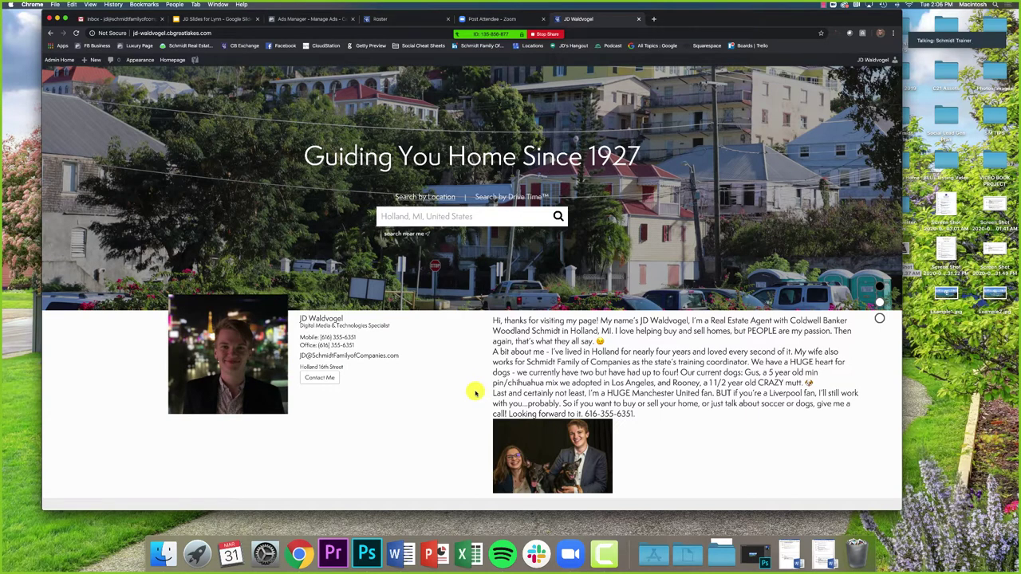
pyautogui.scroll(-10, 475, 393)
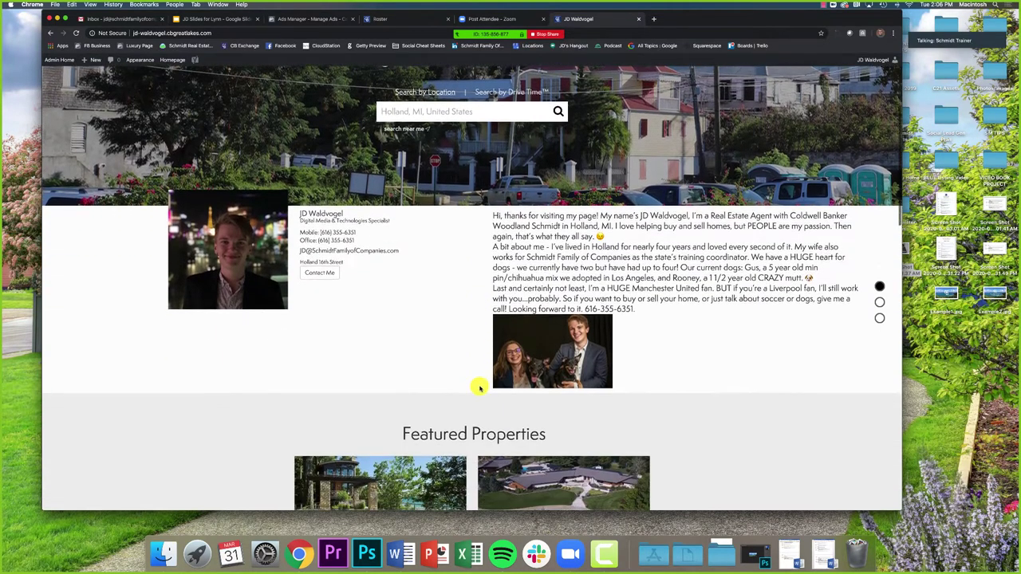
pyautogui.scroll(-8, 478, 390)
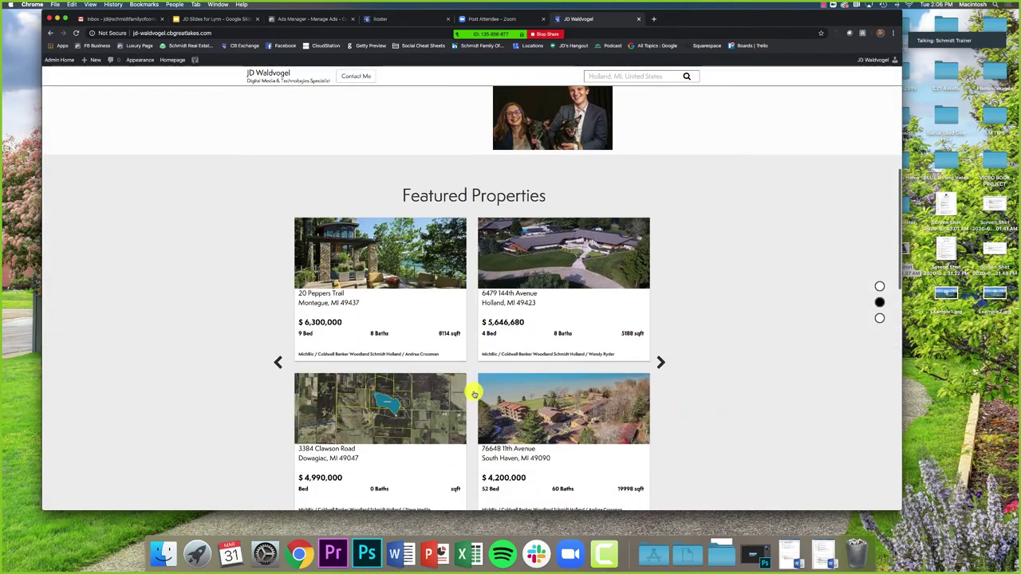
pyautogui.scroll(-4, 758, 401)
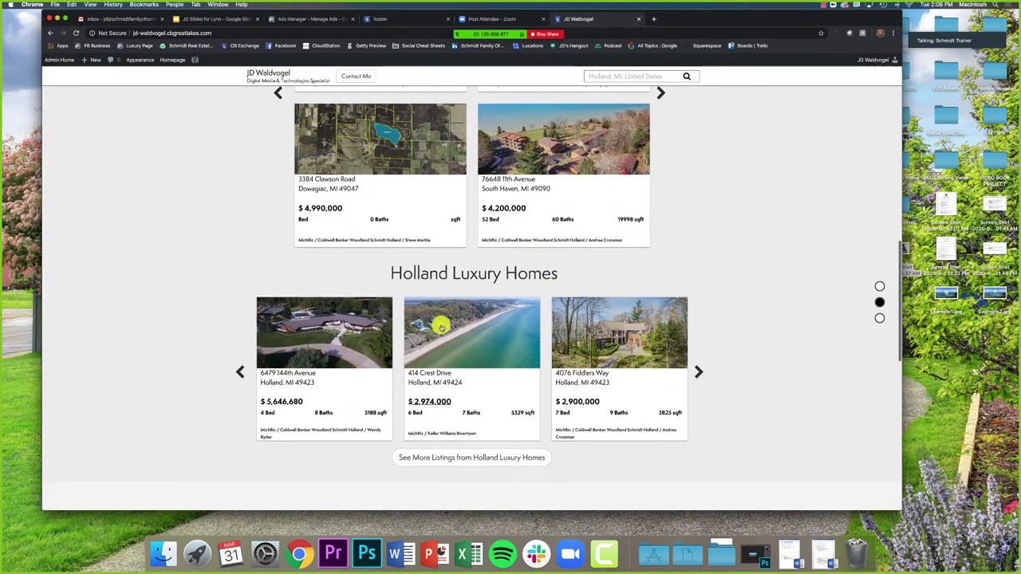
pyautogui.moveTo(390, 273); pyautogui.dragTo(569, 273)
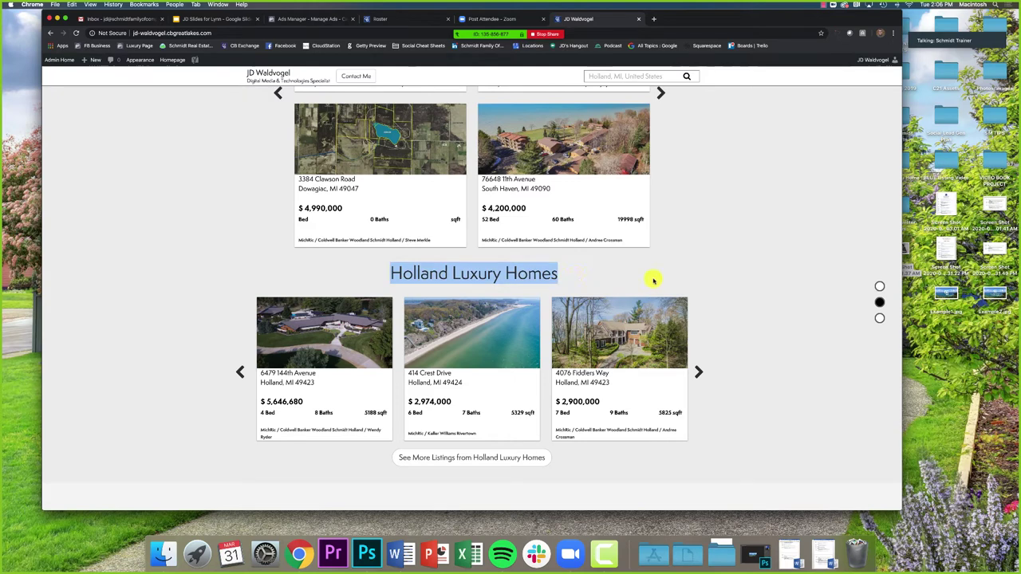
pyautogui.click(749, 295)
pyautogui.scroll(-10, 764, 306)
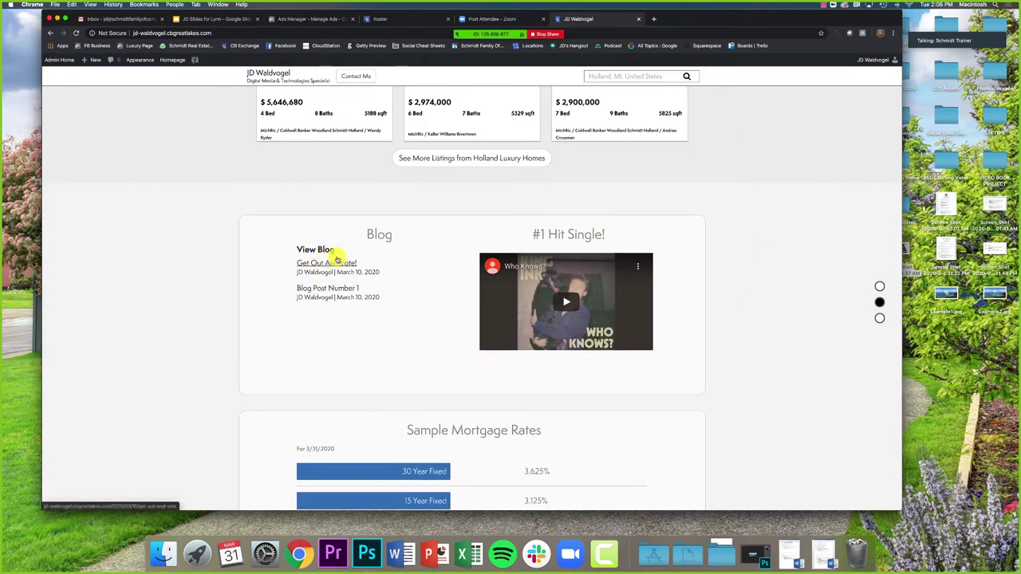
pyautogui.moveTo(535, 234); pyautogui.dragTo(604, 235)
pyautogui.click(611, 235)
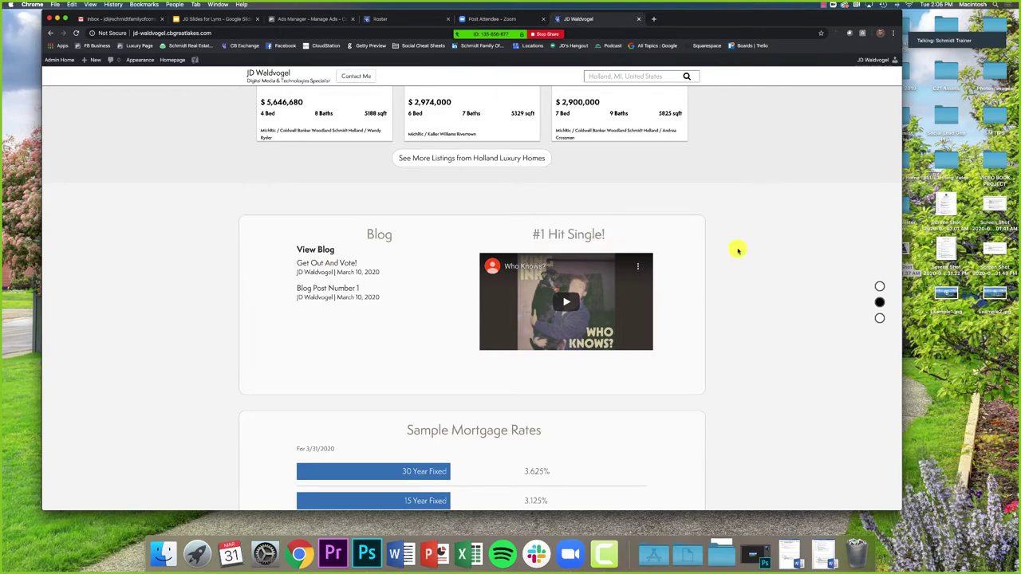
pyautogui.scroll(-3, 733, 253)
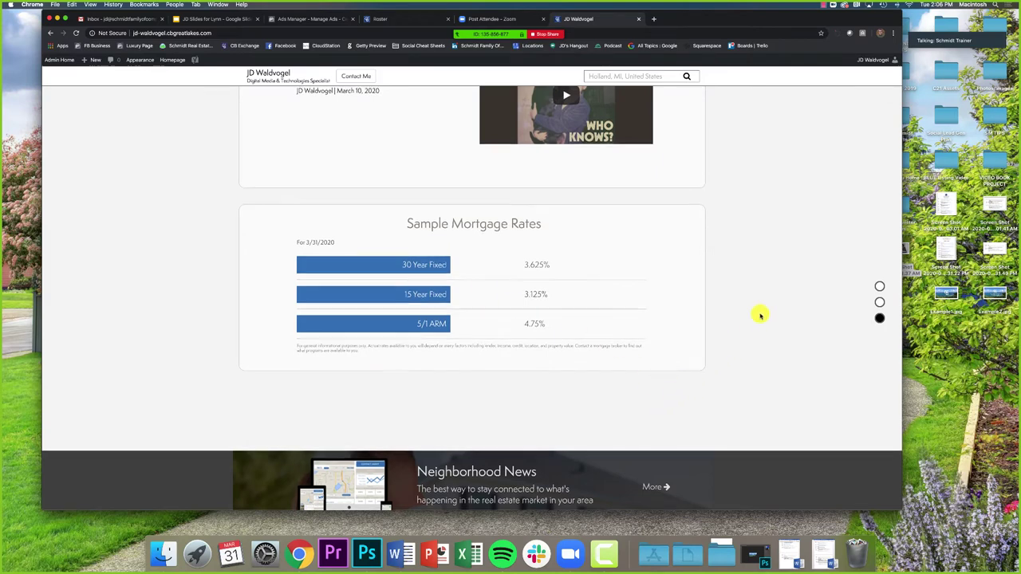
# Step: Return to the start of the homepage and examine the agent's contact details and welcome bio
pyautogui.scroll(6, 762, 313)
pyautogui.scroll(4, 760, 316)
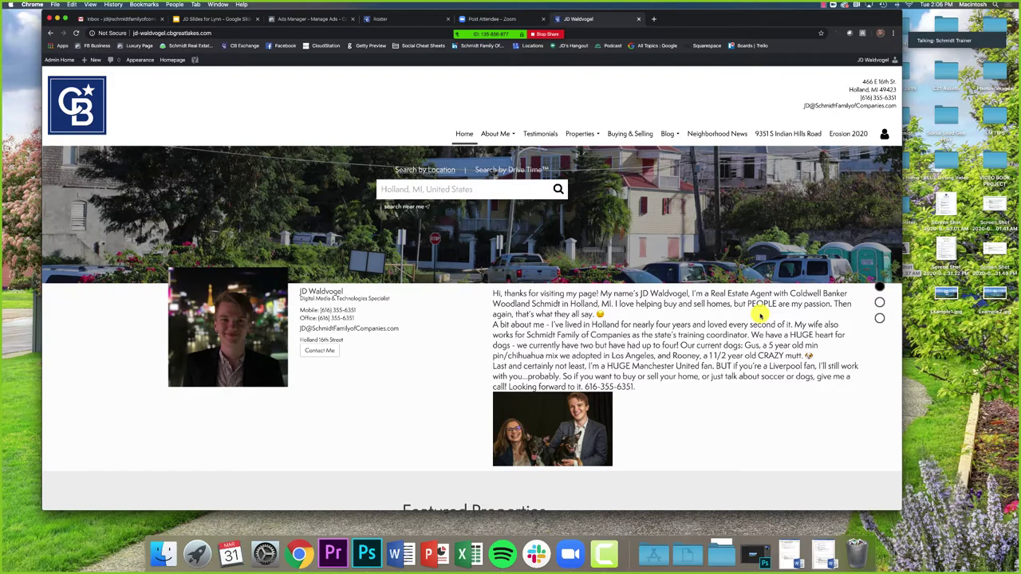
pyautogui.scroll(3, 760, 316)
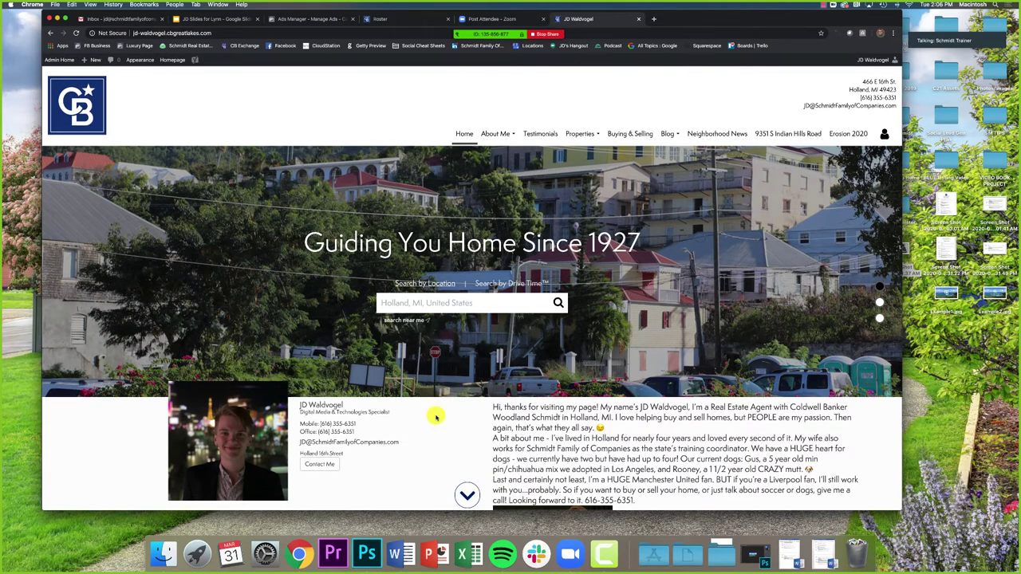
pyautogui.scroll(-2, 447, 416)
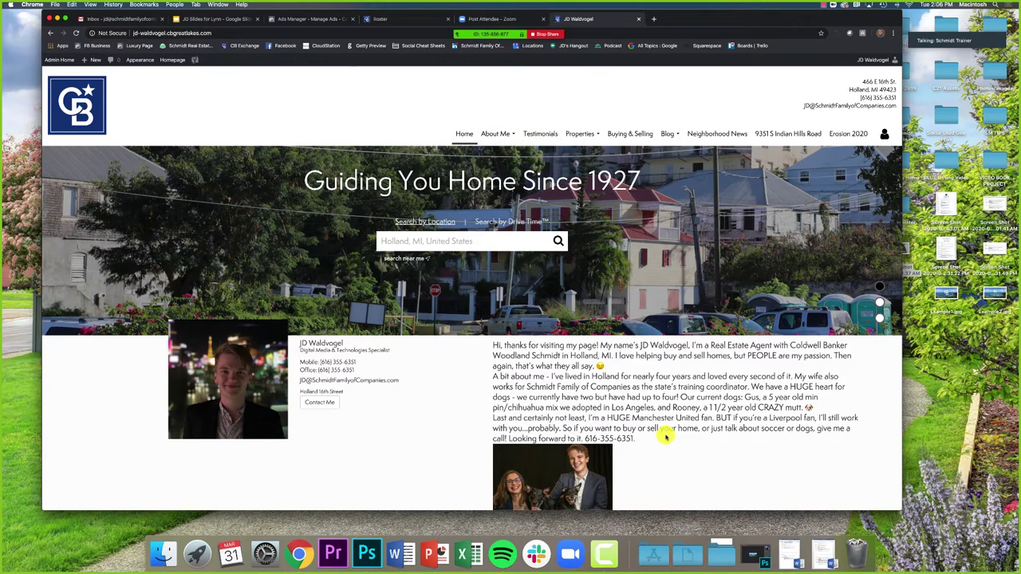
pyautogui.scroll(-3, 666, 436)
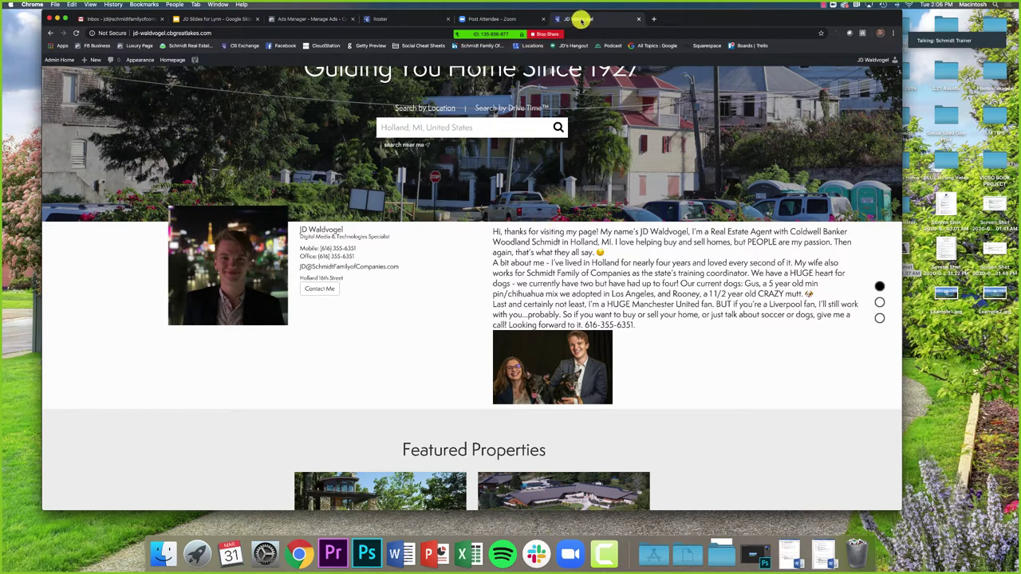
# Step: Move the Post Attendee - Zoom tab ahead of the Roster tab and return to the agent homepage's banner
pyautogui.moveTo(519, 18); pyautogui.dragTo(440, 19)
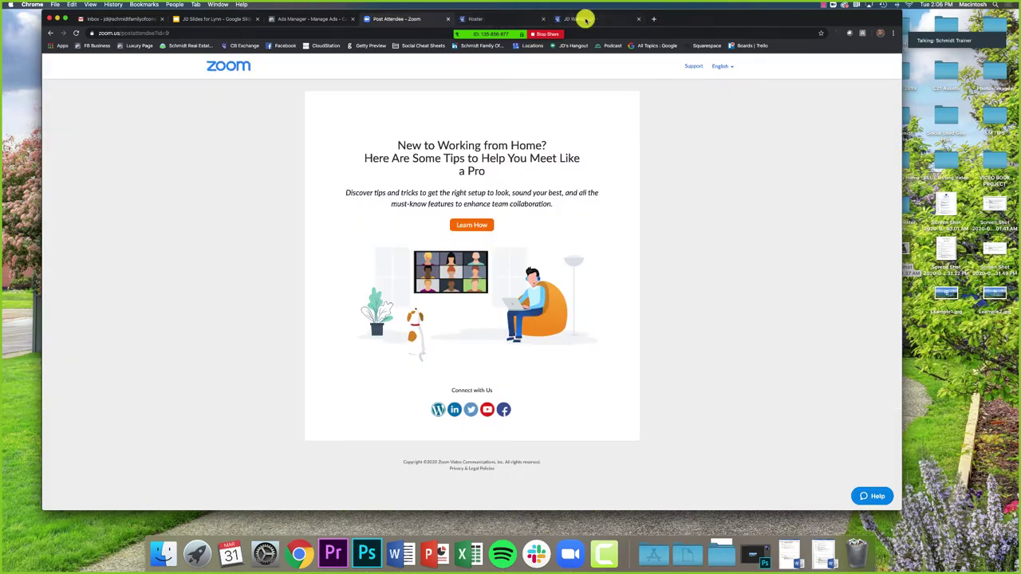
pyautogui.click(583, 18)
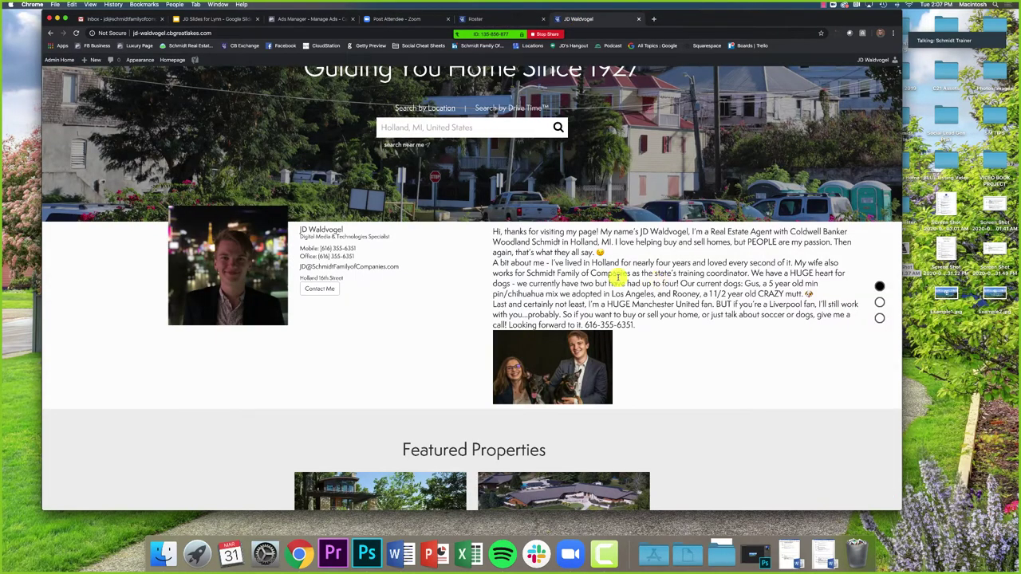
pyautogui.scroll(5, 584, 268)
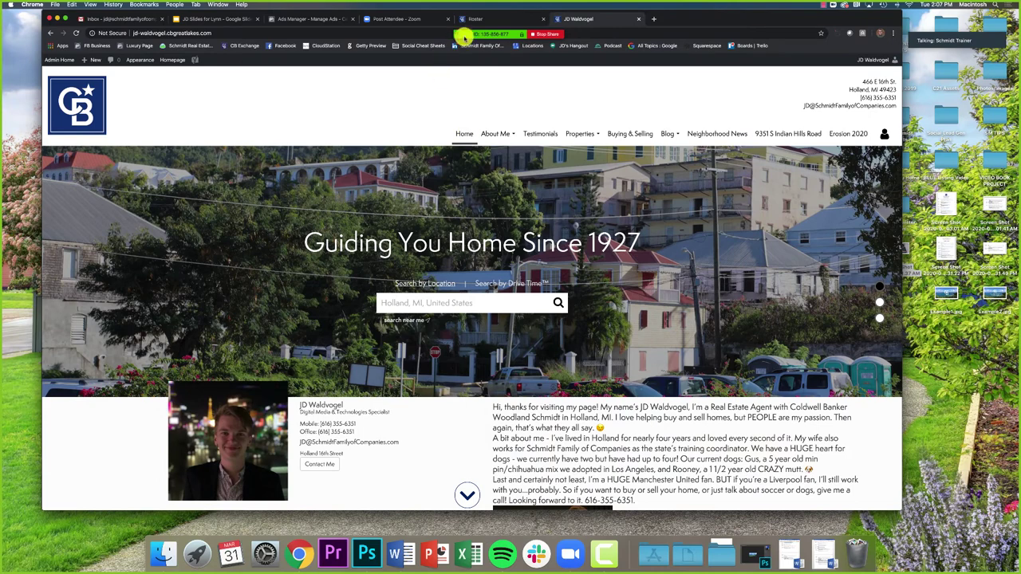
# Step: Switch to the Roster profile page, repositioning the browser window clear of the Zoom sharing controls
pyautogui.moveTo(465, 32)
pyautogui.moveTo(690, 17); pyautogui.dragTo(695, 40)
pyautogui.click(494, 46)
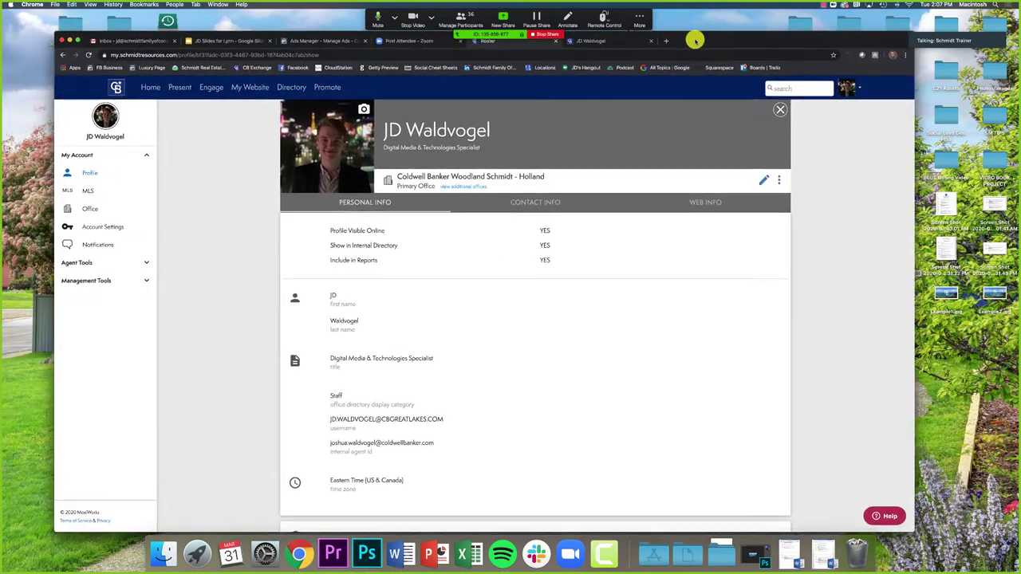
pyautogui.moveTo(694, 23); pyautogui.dragTo(695, 18)
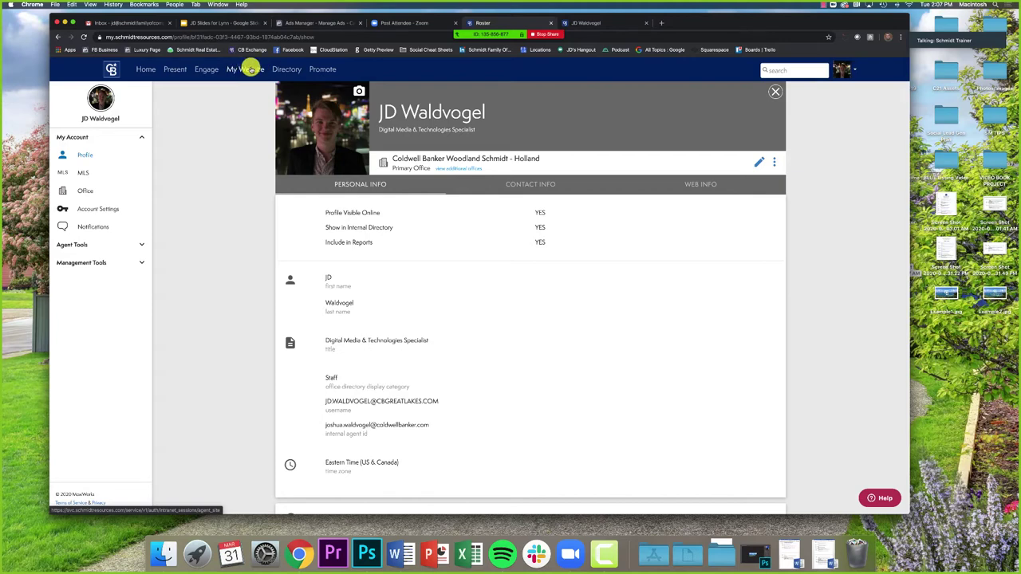
# Step: Look over the account options, dismiss them, and open the Agent Website Admin Tool through My Website
pyautogui.click(844, 71)
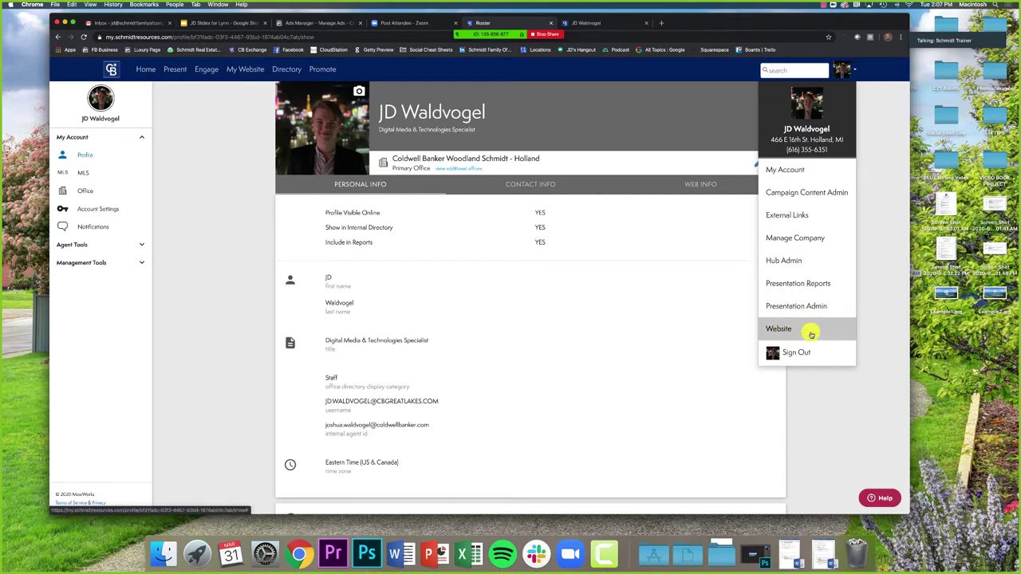
pyautogui.click(245, 279)
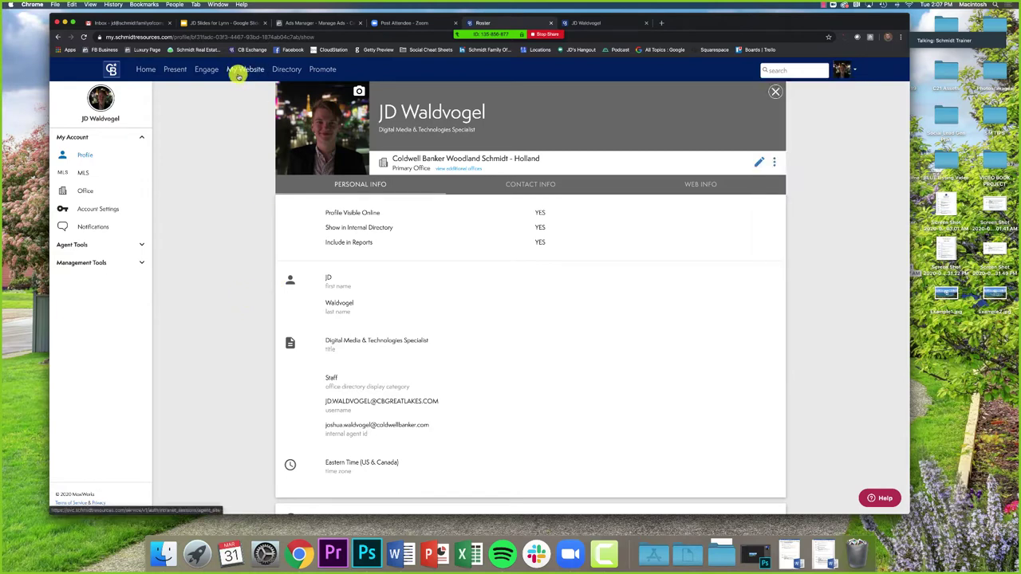
pyautogui.click(251, 70)
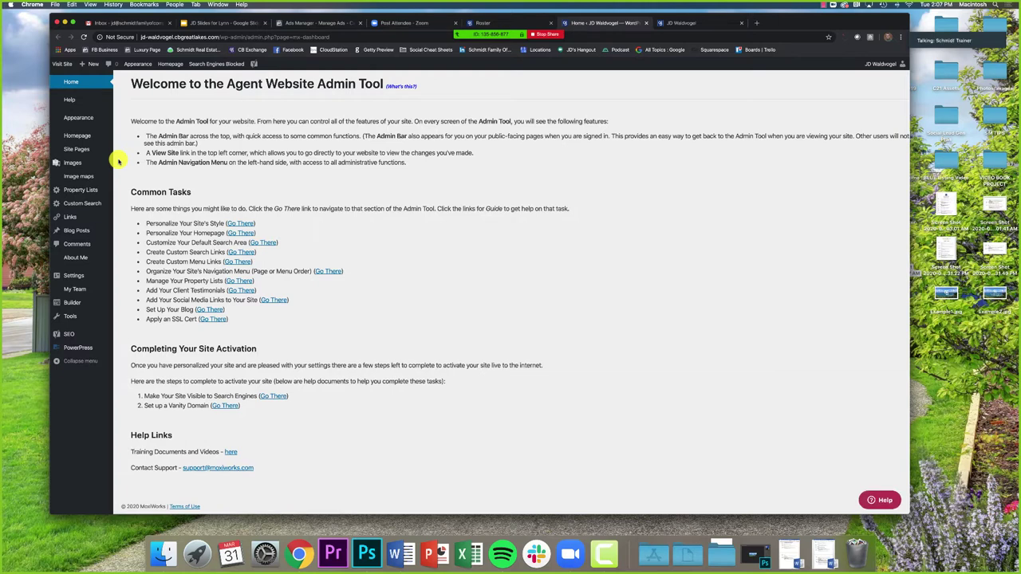
# Step: Point out the Common Tasks section and open its Personalize Your Homepage task
pyautogui.moveTo(131, 191); pyautogui.dragTo(197, 191)
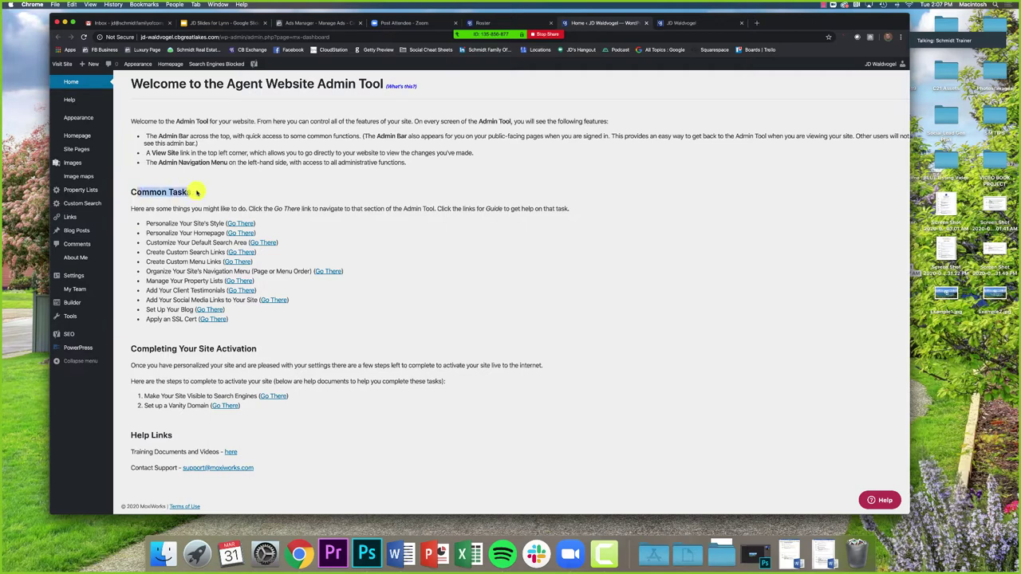
pyautogui.click(197, 192)
pyautogui.moveTo(131, 192); pyautogui.dragTo(201, 193)
pyautogui.click(202, 193)
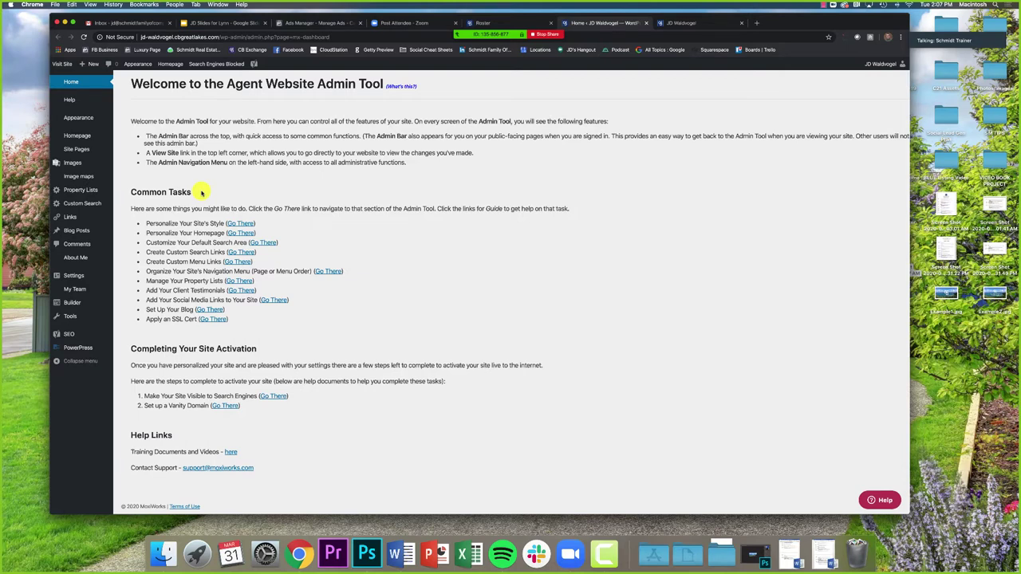
pyautogui.moveTo(147, 233); pyautogui.dragTo(238, 236)
pyautogui.click(237, 236)
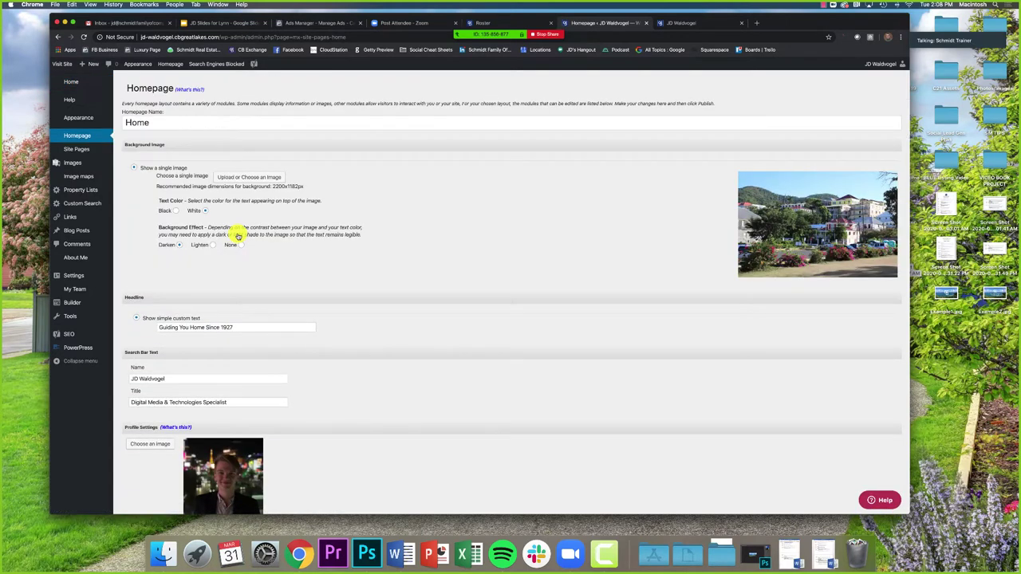
# Step: Compare the public homepage with the Homepage editor's background image, headline, search bar text, profile settings and welcome text
pyautogui.click(692, 24)
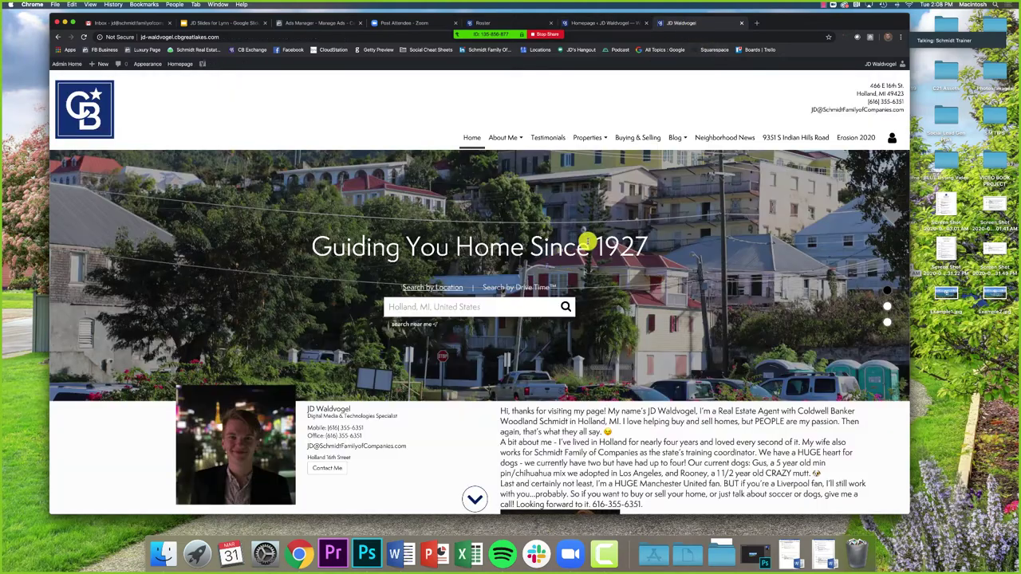
pyautogui.scroll(-3, 588, 235)
pyautogui.scroll(2, 594, 239)
pyautogui.scroll(-4, 602, 238)
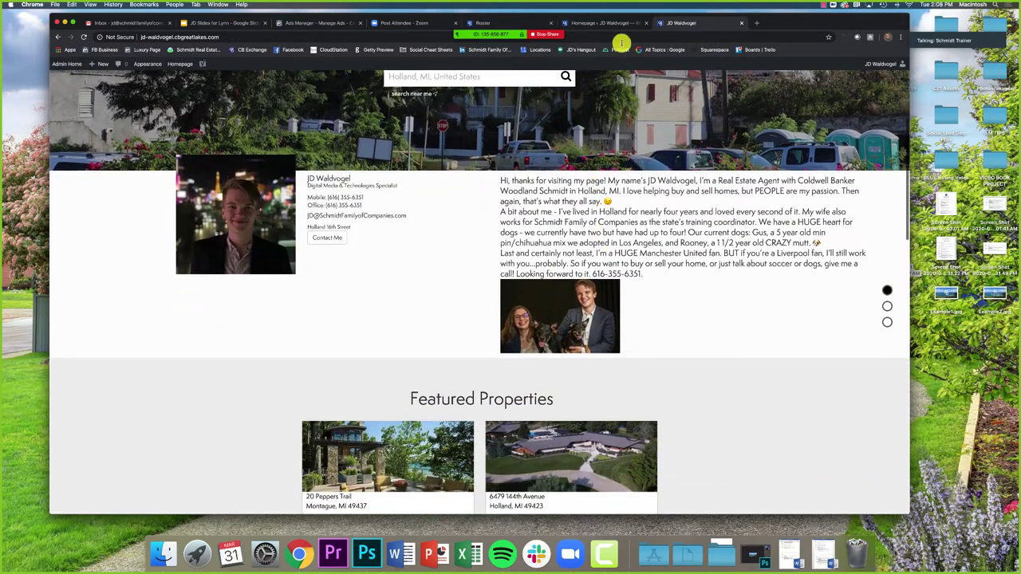
pyautogui.click(607, 23)
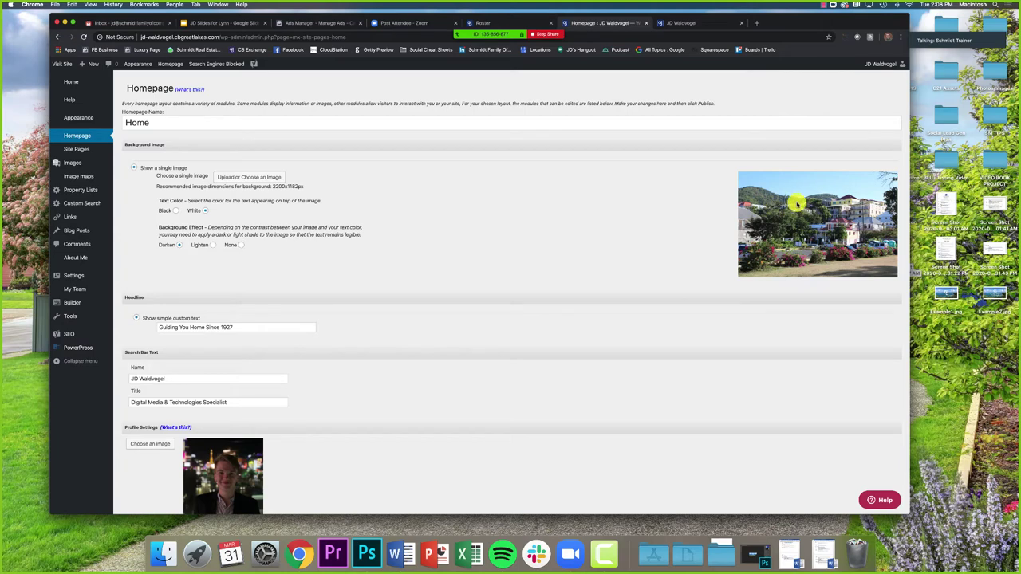
pyautogui.scroll(-3, 424, 254)
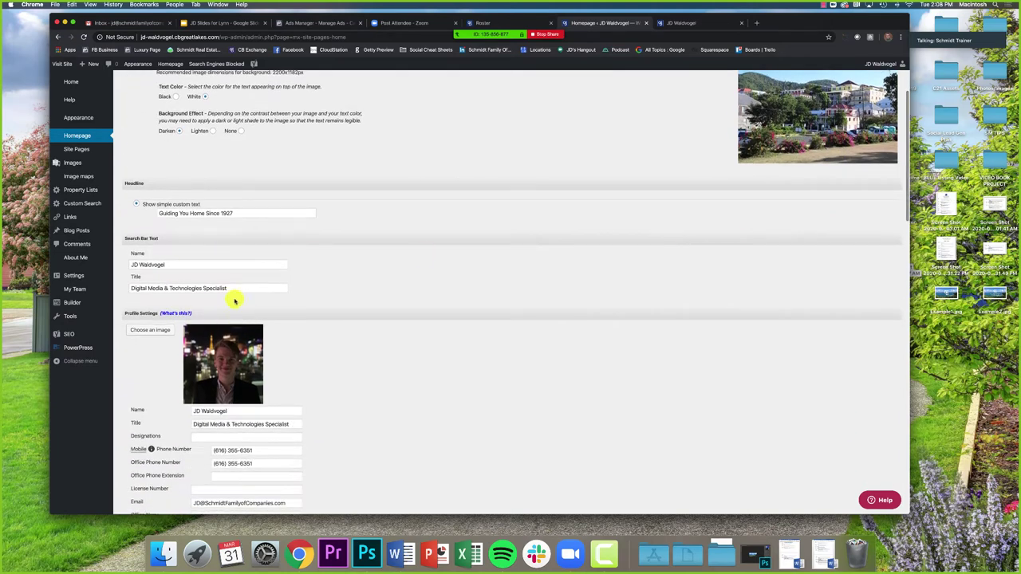
pyautogui.scroll(-3, 287, 335)
pyautogui.scroll(-6, 349, 342)
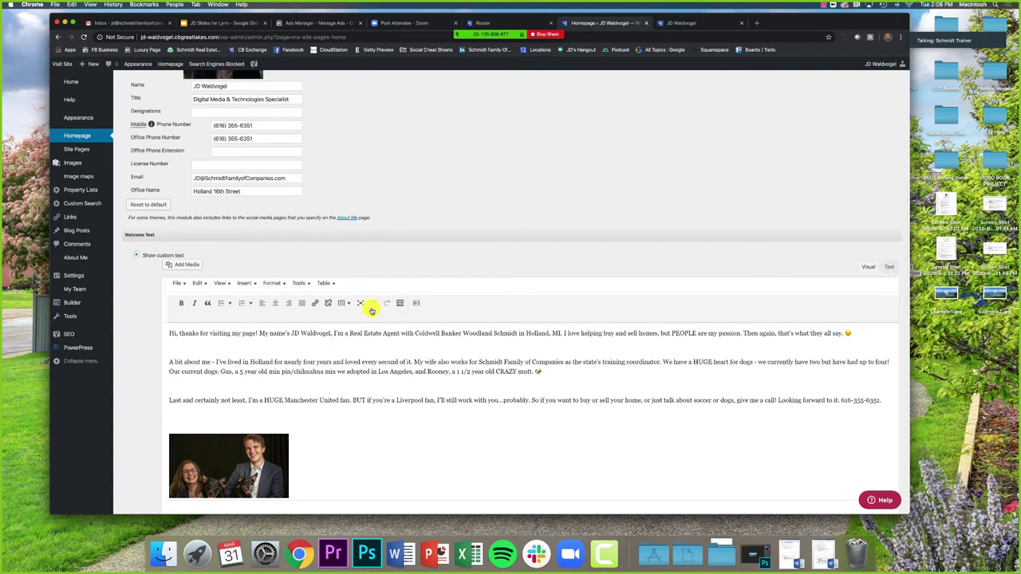
# Step: Open the site's full pages list from the Homepage editor and look over its standard and custom pages
pyautogui.scroll(12, 372, 304)
pyautogui.scroll(-1, 359, 302)
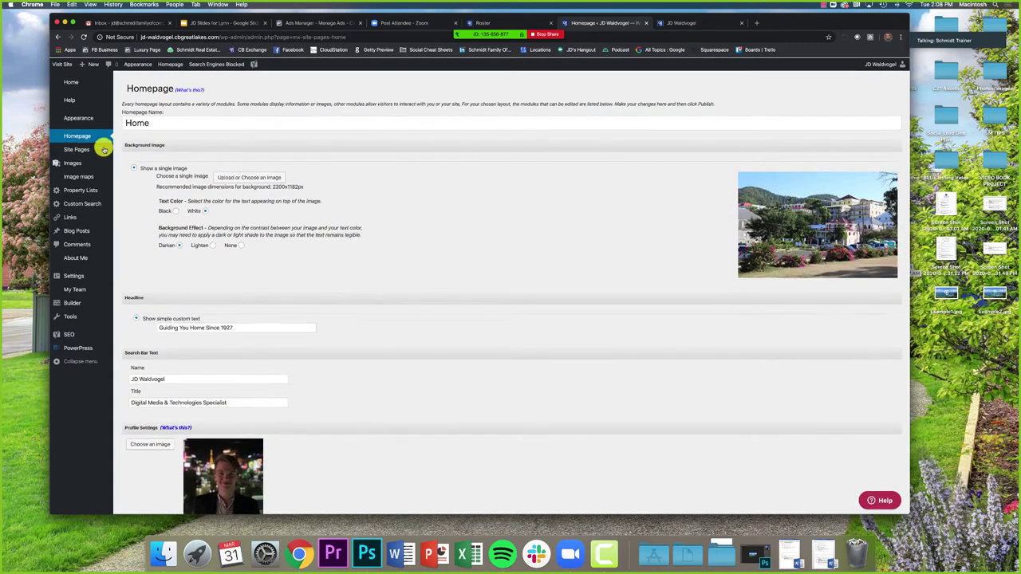
pyautogui.moveTo(85, 150)
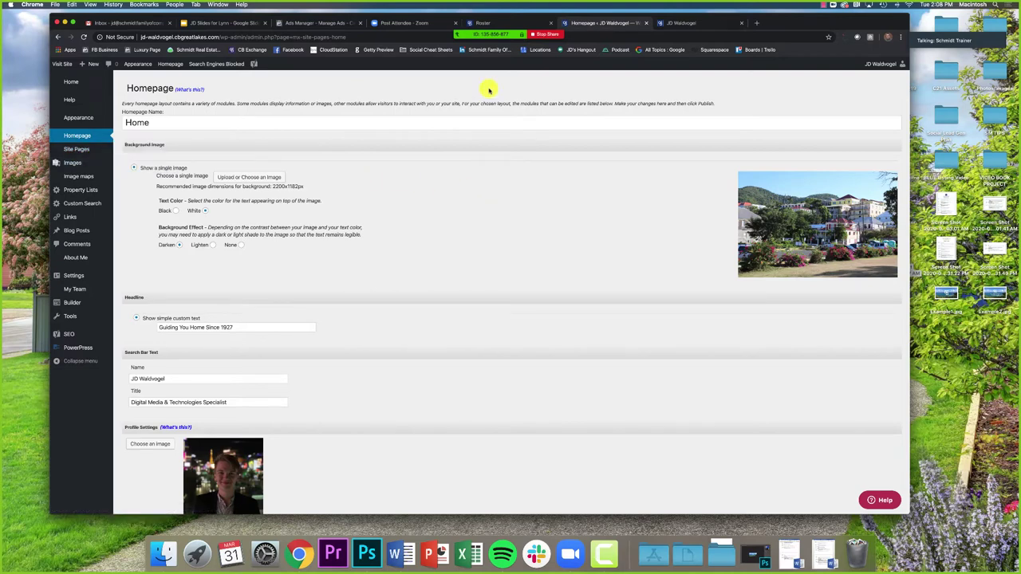
pyautogui.moveTo(489, 35)
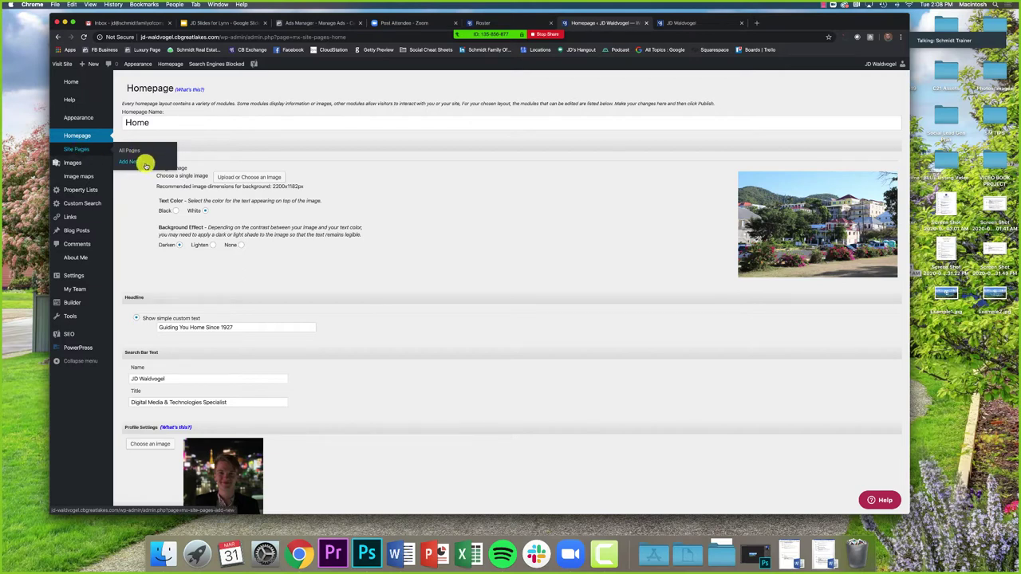
pyautogui.click(84, 151)
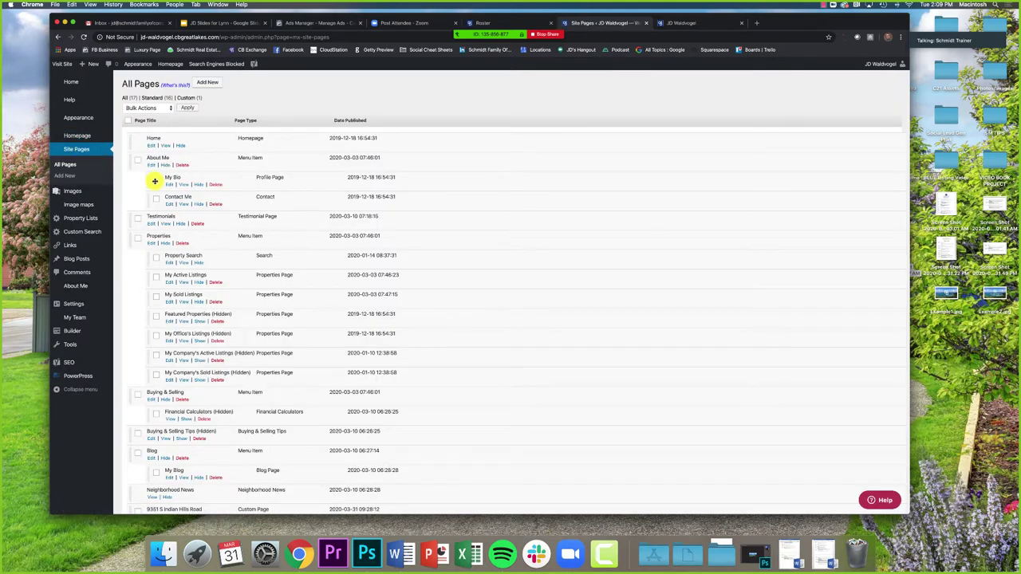
pyautogui.scroll(-3, 197, 199)
pyautogui.scroll(2, 198, 200)
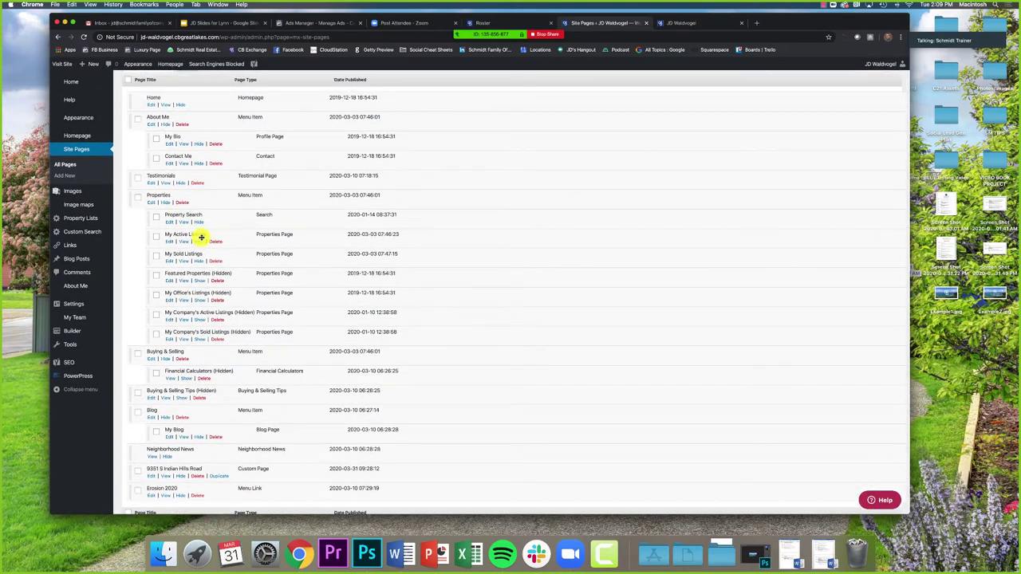
pyautogui.scroll(2, 200, 238)
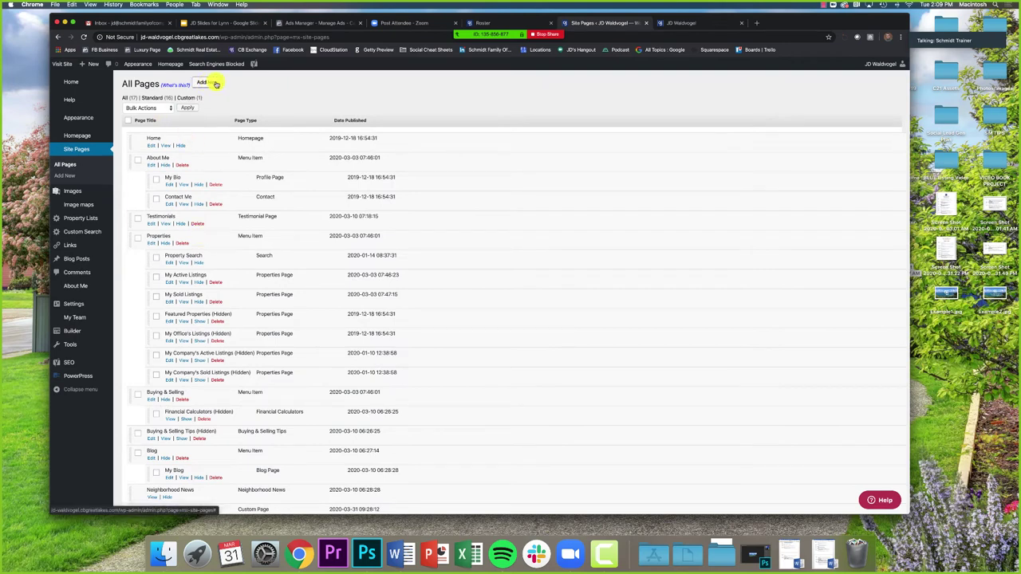
# Step: Add a new site page of the Custom Page type, checking the Zoom group chat before submitting
pyautogui.moveTo(122, 84)
pyautogui.mouseDown()
pyautogui.moveTo(169, 89)
pyautogui.moveTo(123, 84)
pyautogui.mouseUp()
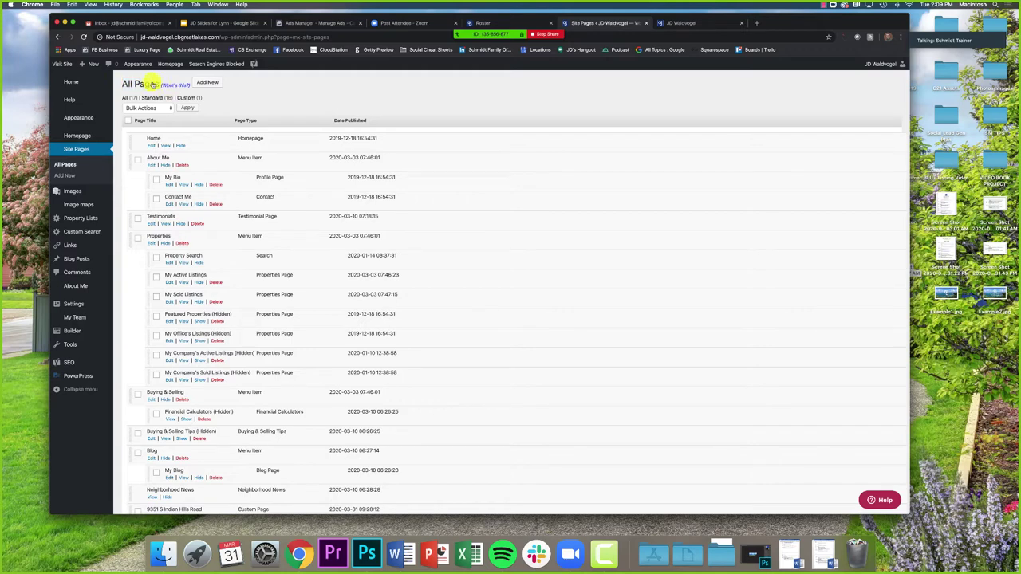
pyautogui.click(207, 83)
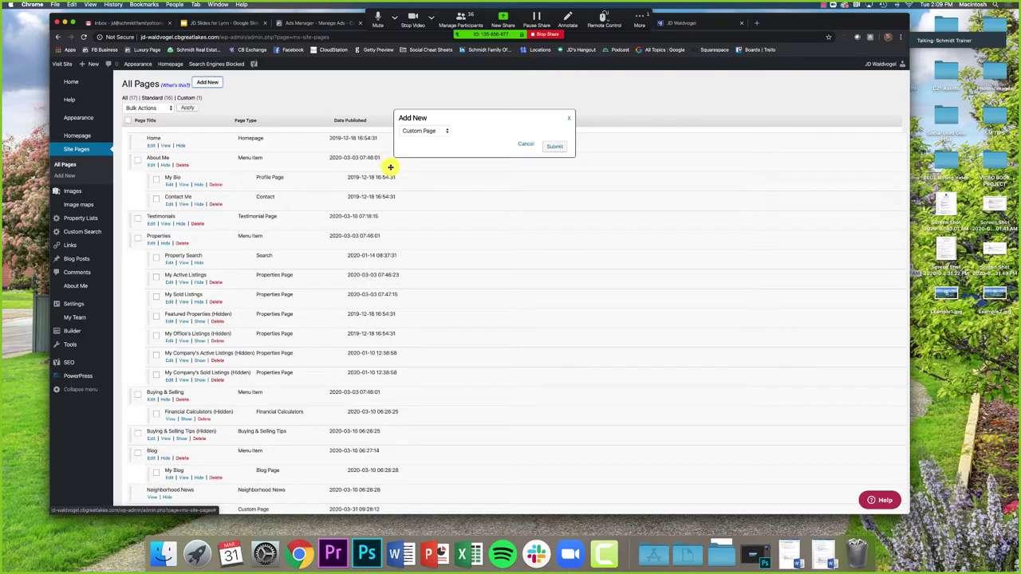
pyautogui.click(641, 25)
pyautogui.click(650, 38)
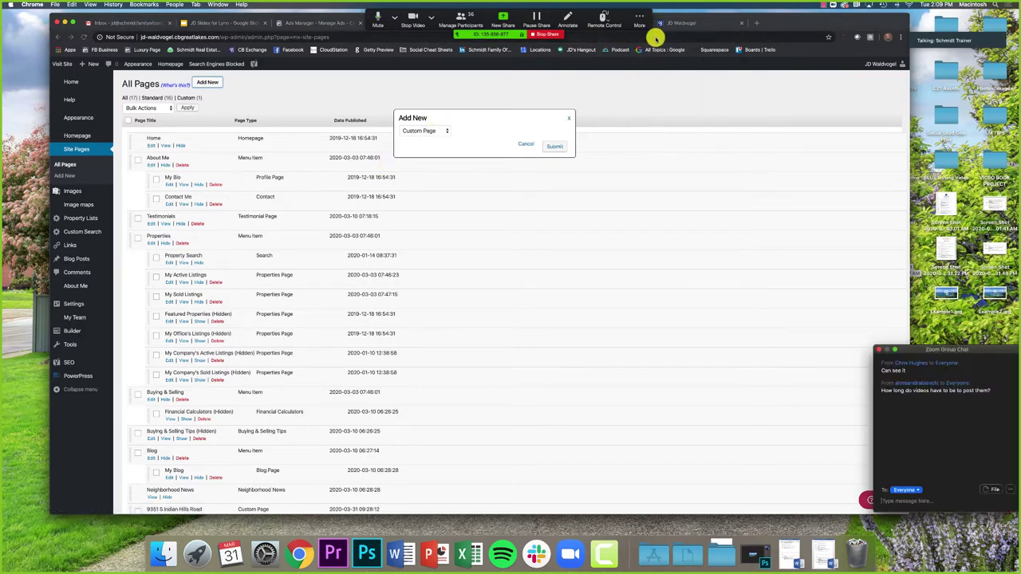
pyautogui.click(878, 351)
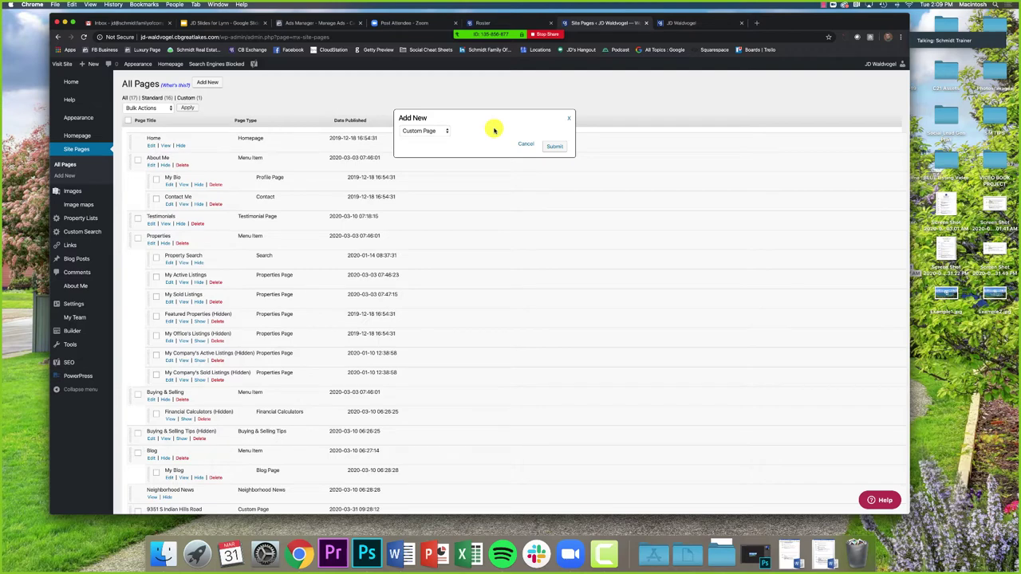
pyautogui.click(555, 149)
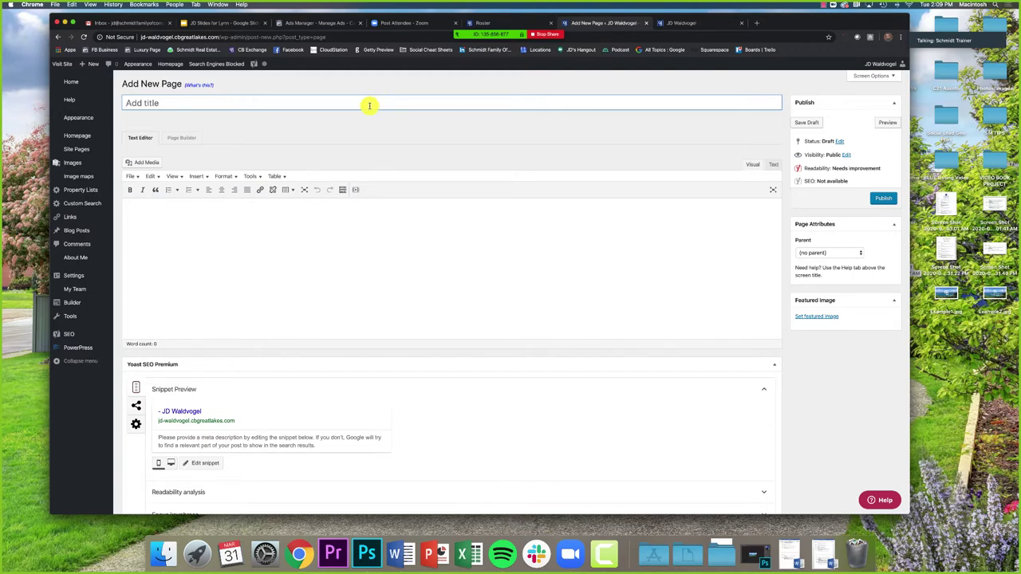
# Step: Title the new page "Training Page 1" and switch it to the Page Builder, leaving the text editor
pyautogui.write('Training Page')
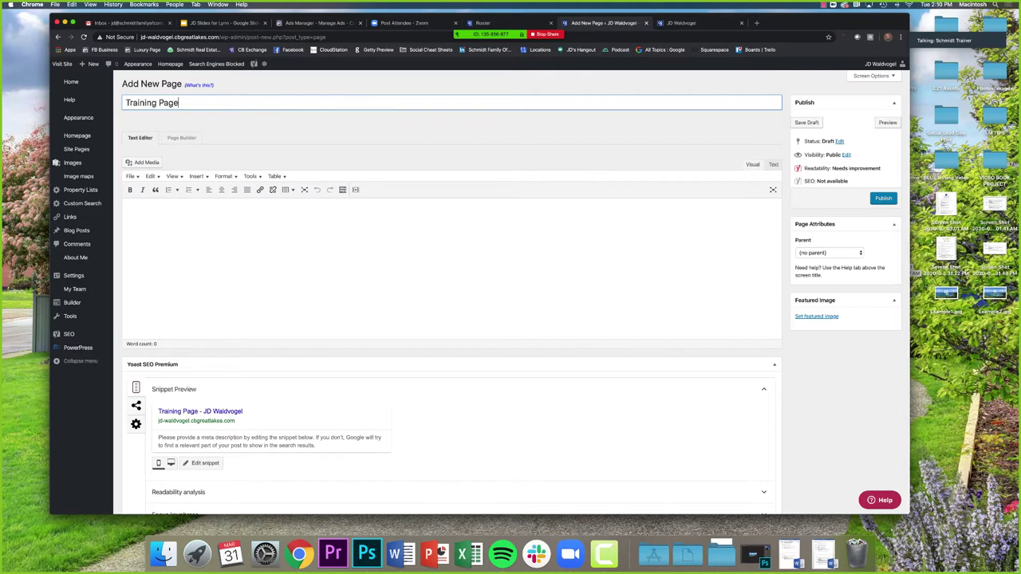
pyautogui.write(' 1')
pyautogui.click(367, 140)
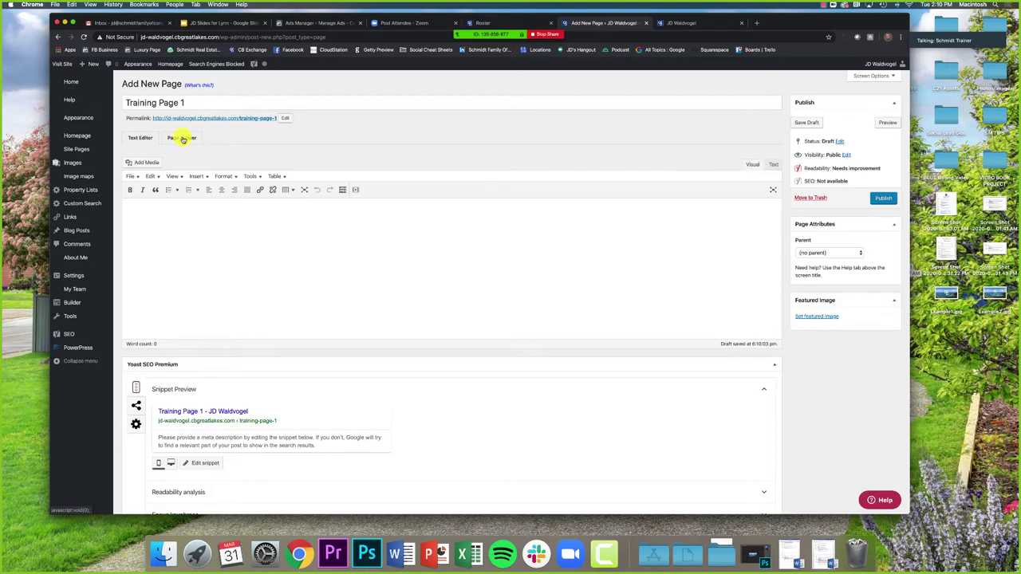
pyautogui.click(181, 140)
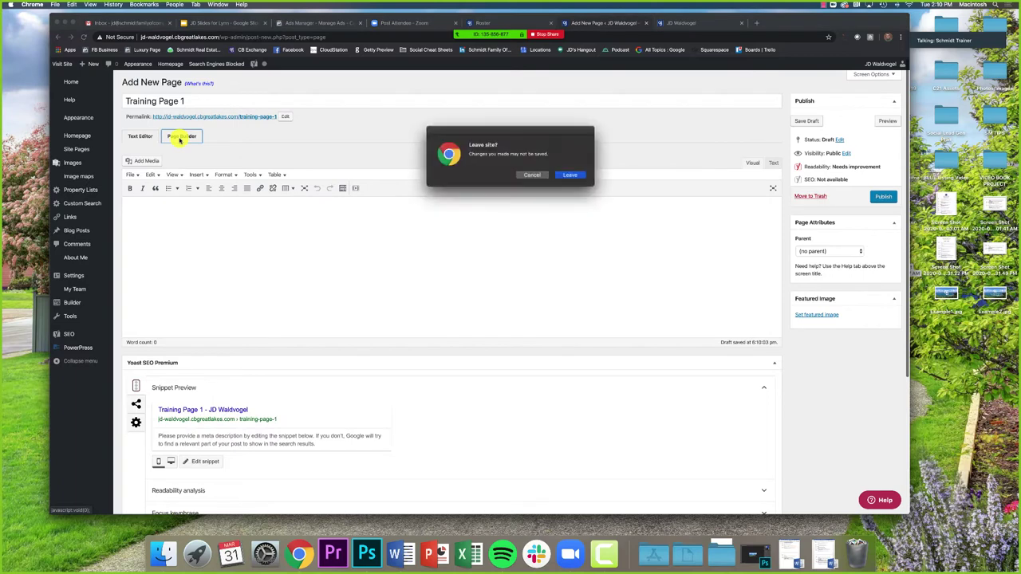
pyautogui.click(568, 176)
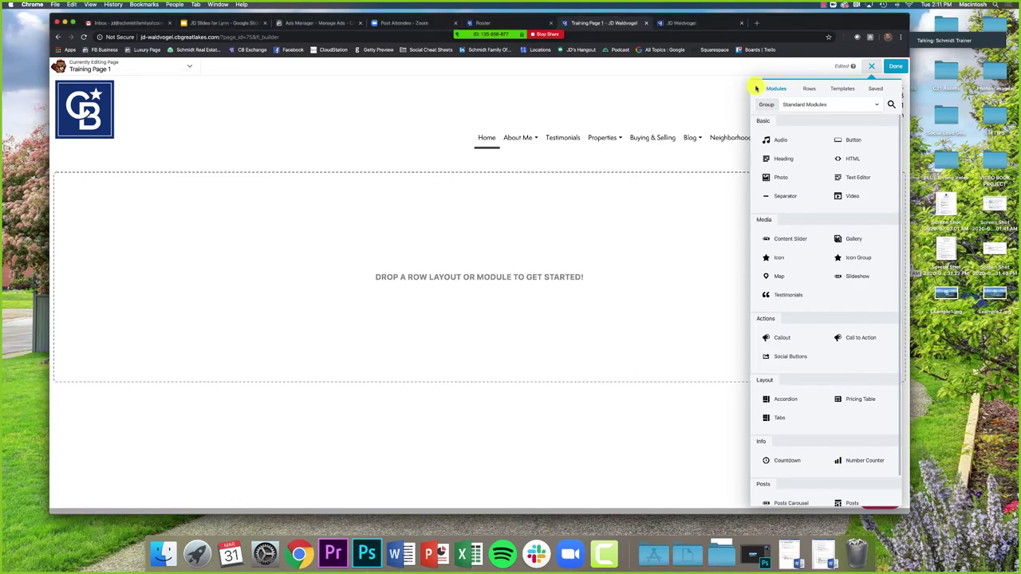
# Step: Try placing a Photo module in the page's empty drop area and cancel its settings
pyautogui.moveTo(755, 85); pyautogui.dragTo(789, 99)
pyautogui.moveTo(778, 179); pyautogui.dragTo(522, 207)
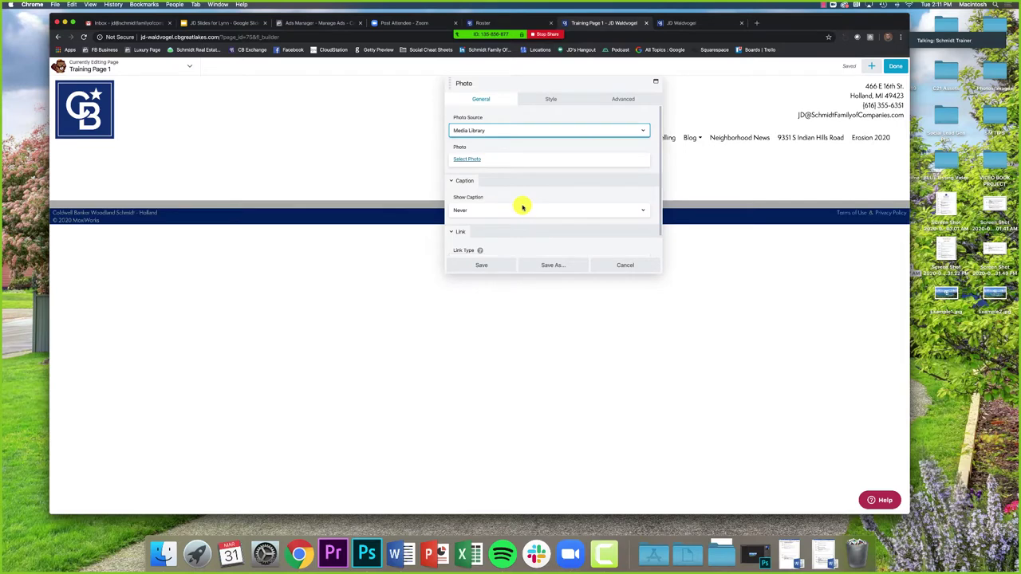
pyautogui.click(634, 264)
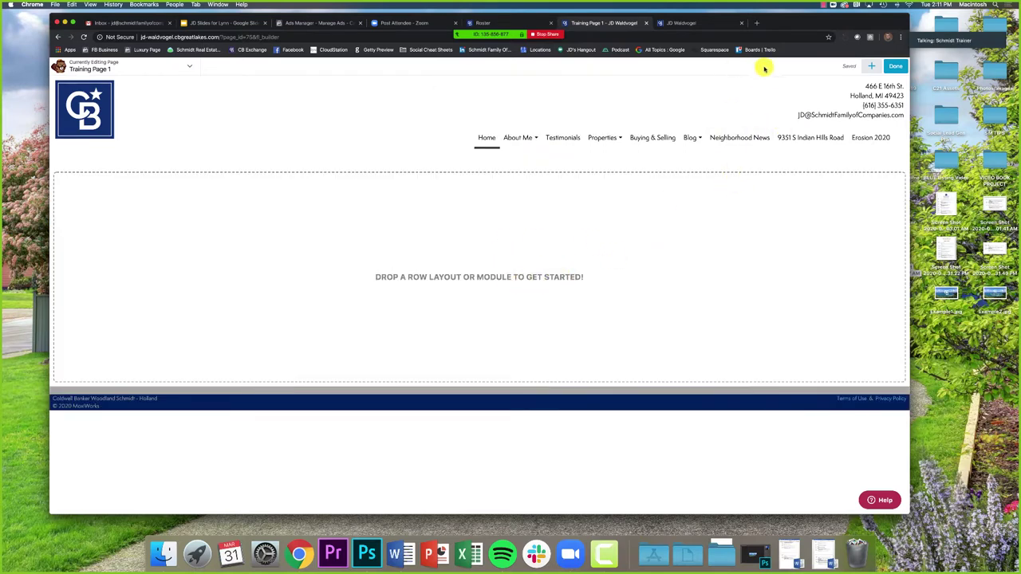
pyautogui.click(869, 66)
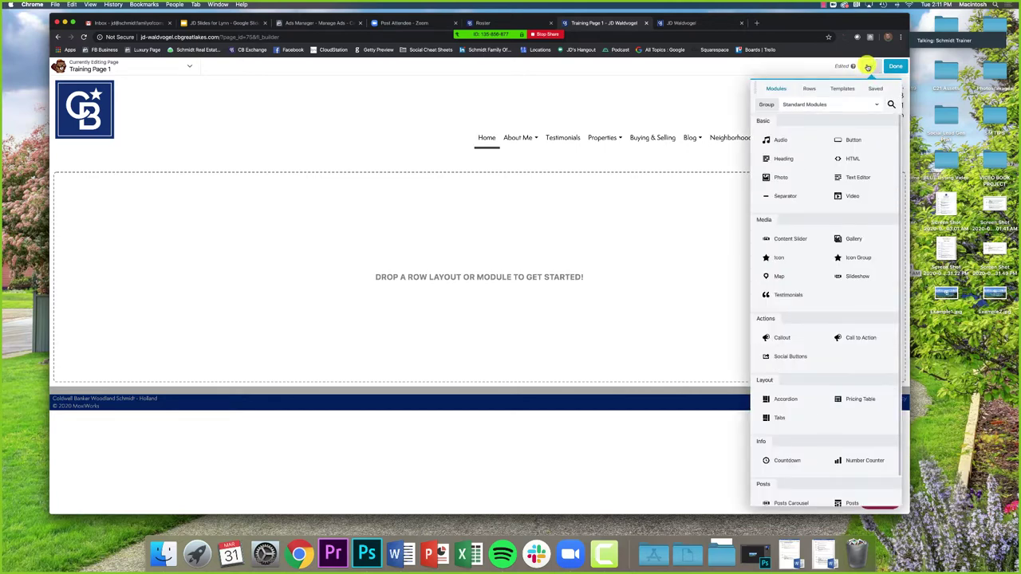
pyautogui.click(873, 69)
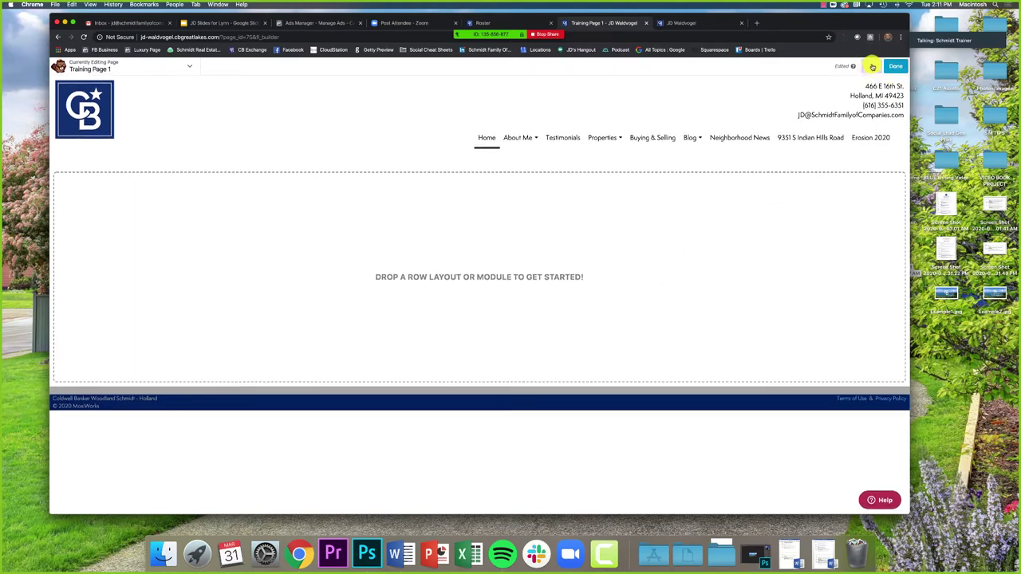
# Step: Browse the Moxi Works Templates available for the blank page
pyautogui.click(873, 68)
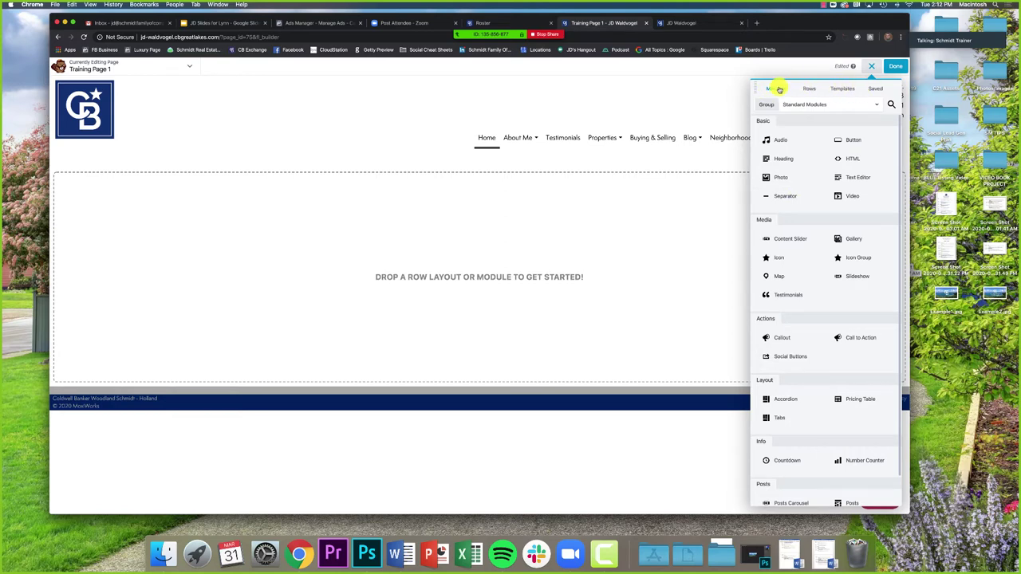
pyautogui.click(840, 90)
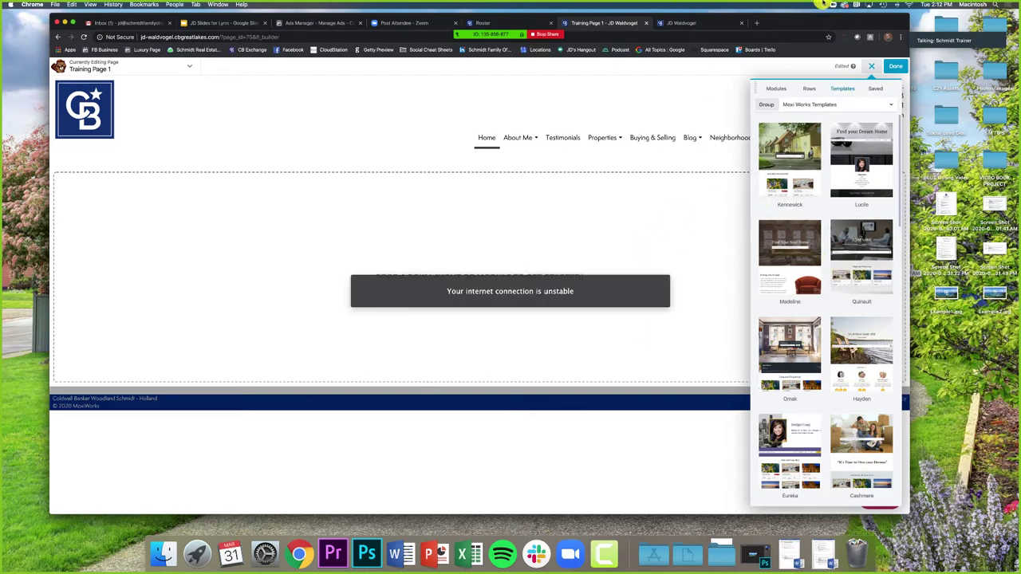
pyautogui.moveTo(792, 18)
pyautogui.mouseDown()
pyautogui.moveTo(802, 18)
pyautogui.moveTo(792, 19)
pyautogui.mouseUp()
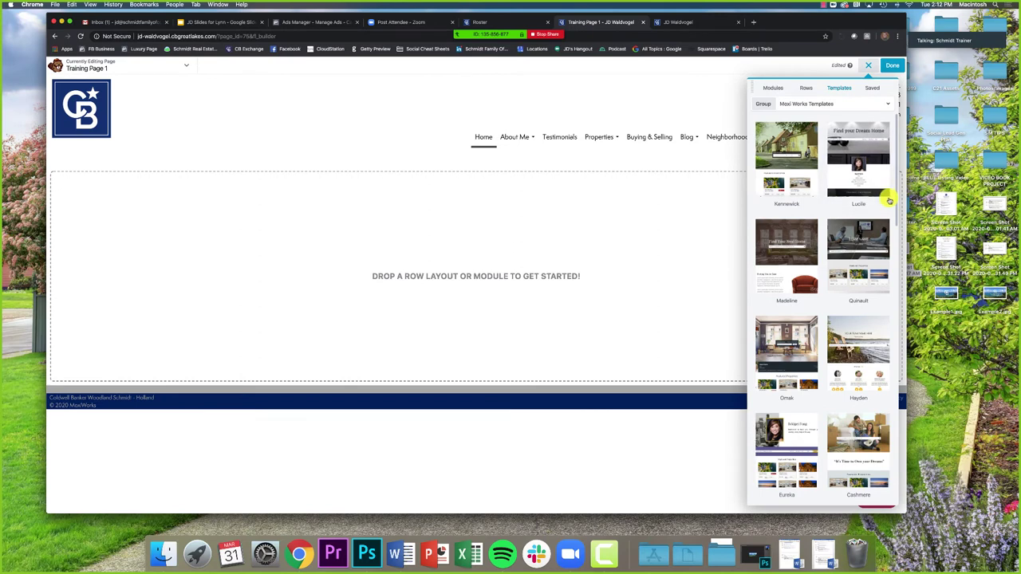
pyautogui.scroll(-3, 786, 245)
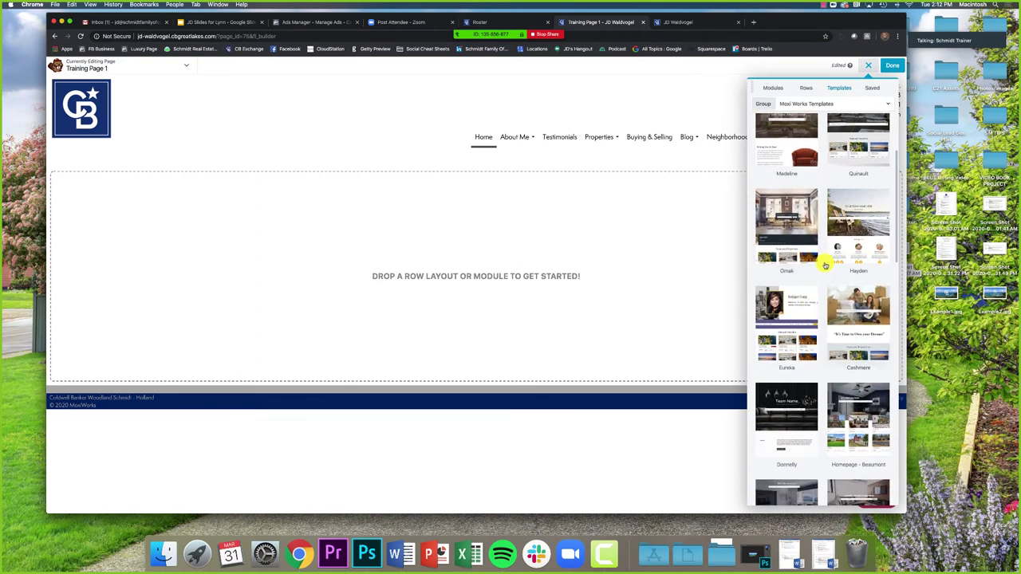
pyautogui.scroll(-1, 825, 296)
pyautogui.scroll(-2, 825, 299)
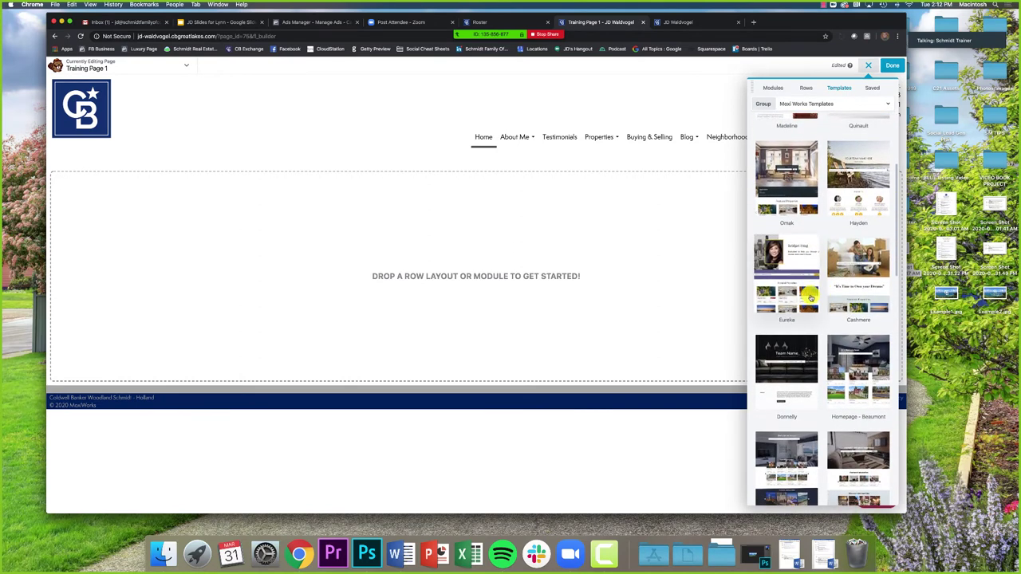
pyautogui.scroll(-4, 809, 294)
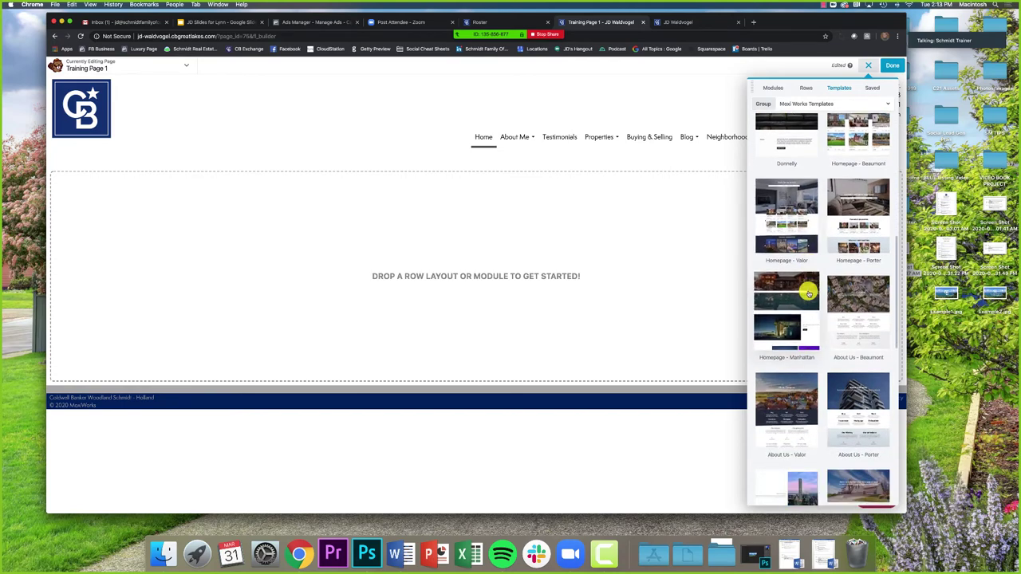
pyautogui.scroll(8, 809, 294)
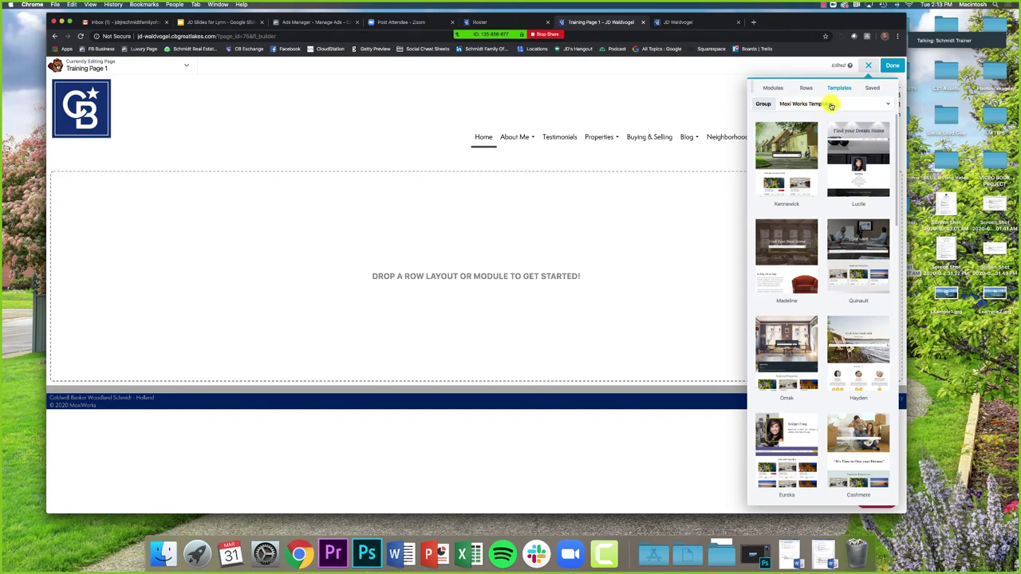
# Step: Show the Landing Pages template group and examine its designs from start to end
pyautogui.click(830, 106)
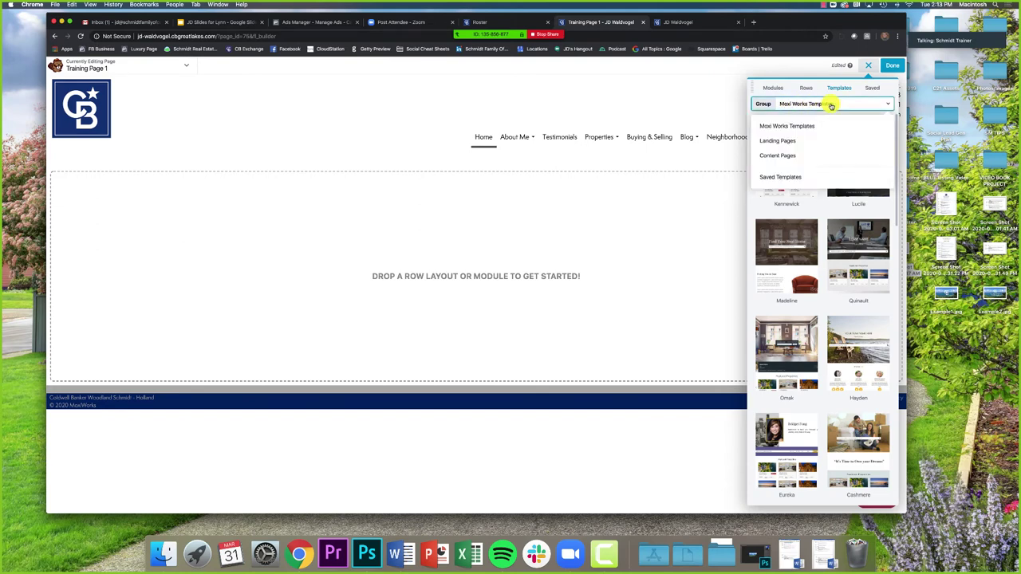
pyautogui.click(779, 143)
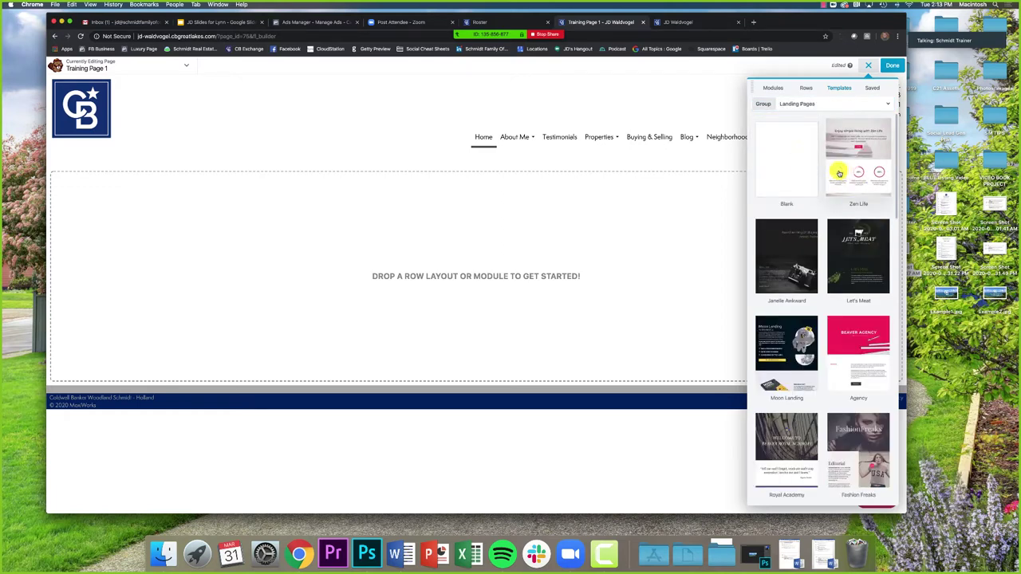
pyautogui.scroll(-3, 823, 179)
pyautogui.scroll(-8, 823, 179)
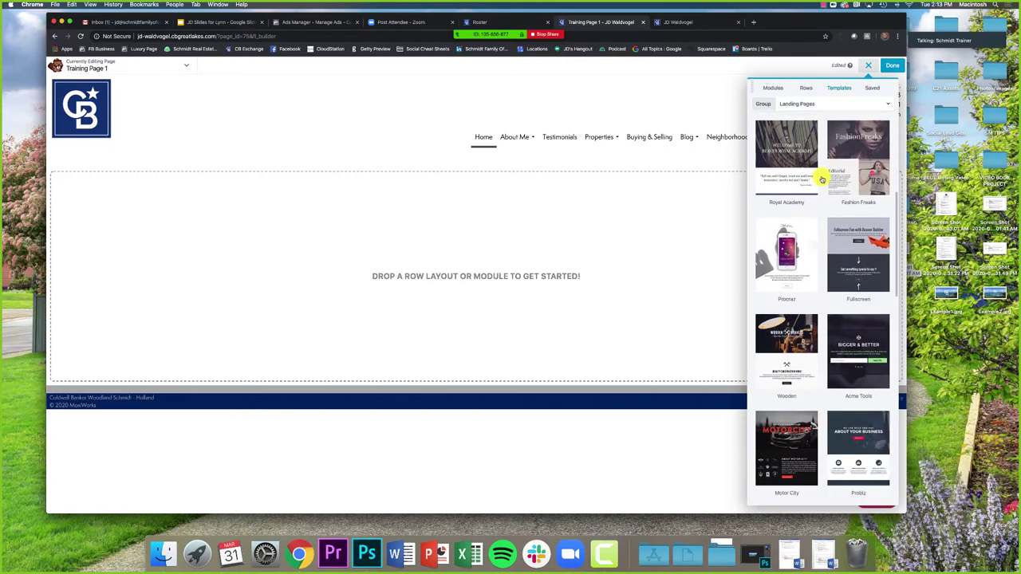
pyautogui.scroll(-3, 822, 179)
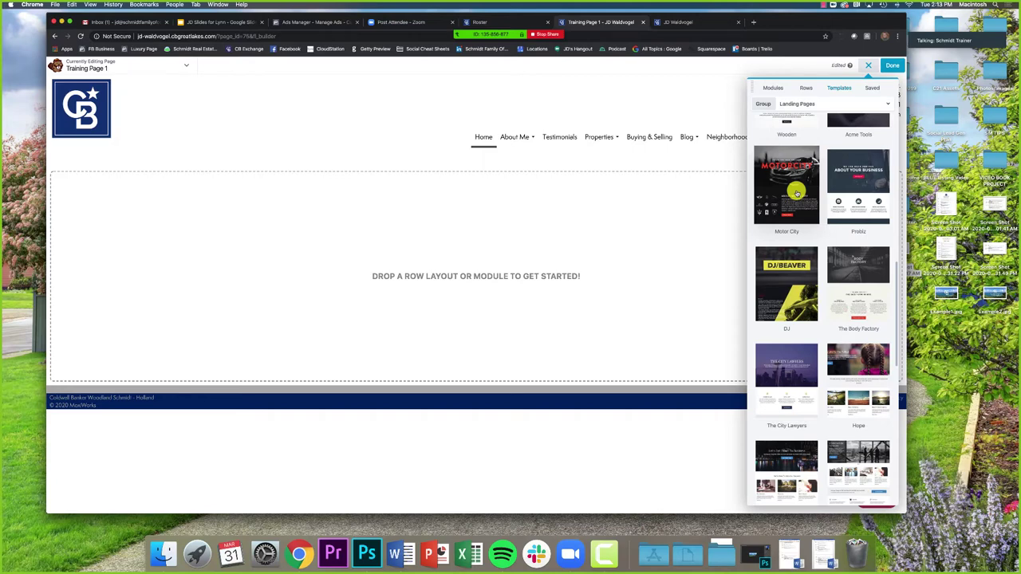
pyautogui.scroll(-5, 790, 192)
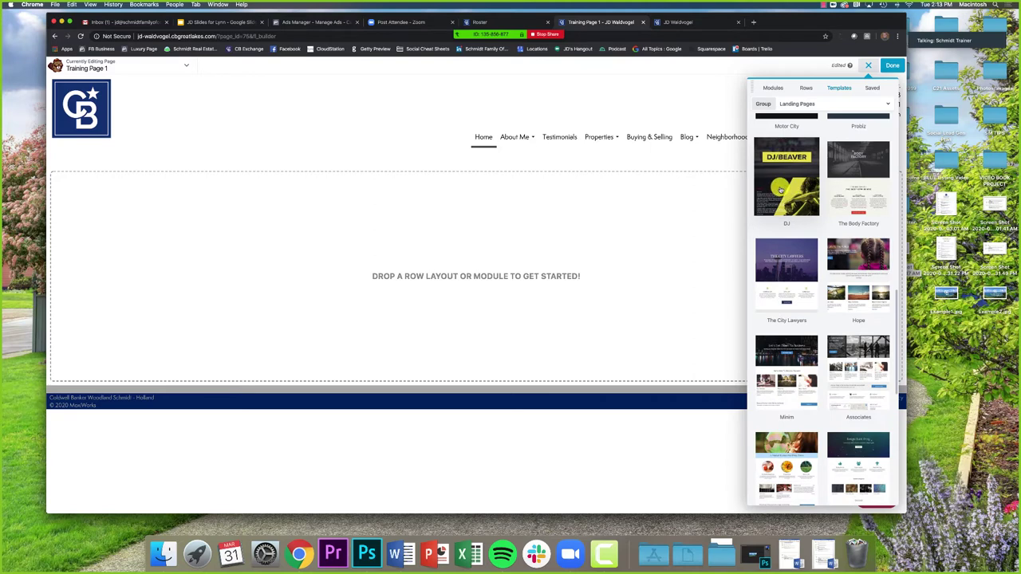
pyautogui.scroll(-2, 781, 189)
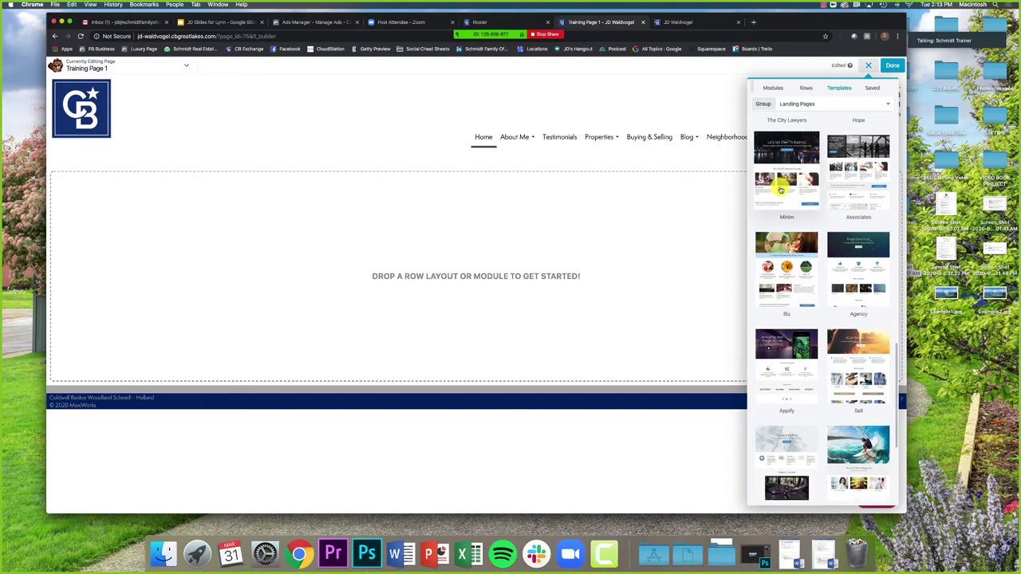
pyautogui.scroll(-8, 822, 186)
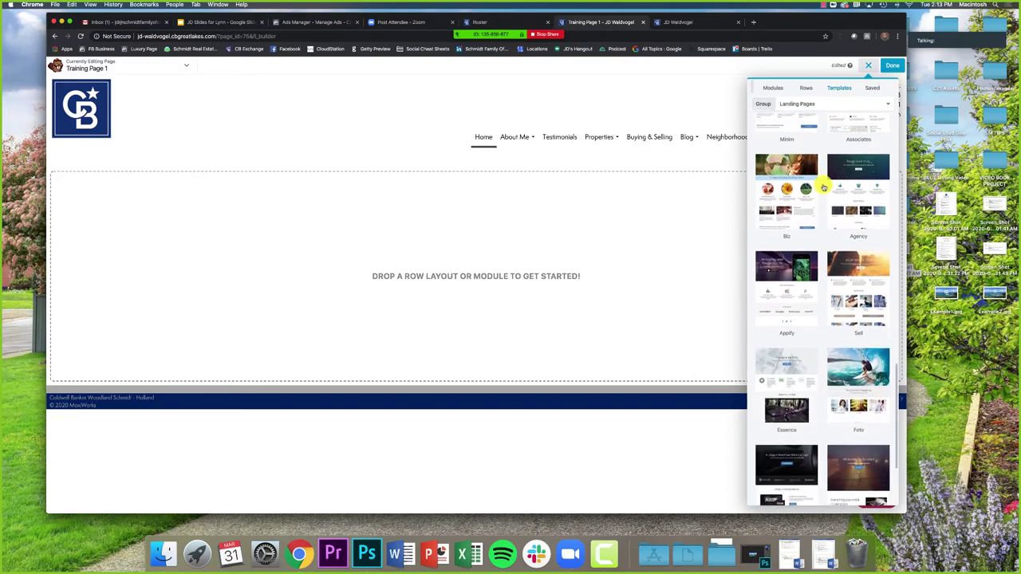
pyautogui.scroll(-1, 822, 188)
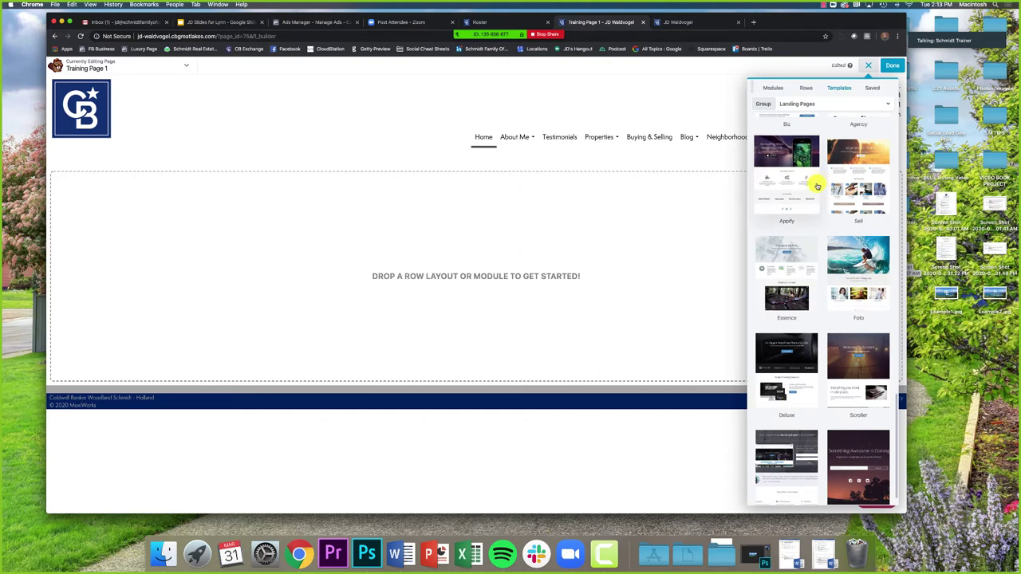
pyautogui.scroll(5, 822, 182)
pyautogui.scroll(10, 823, 182)
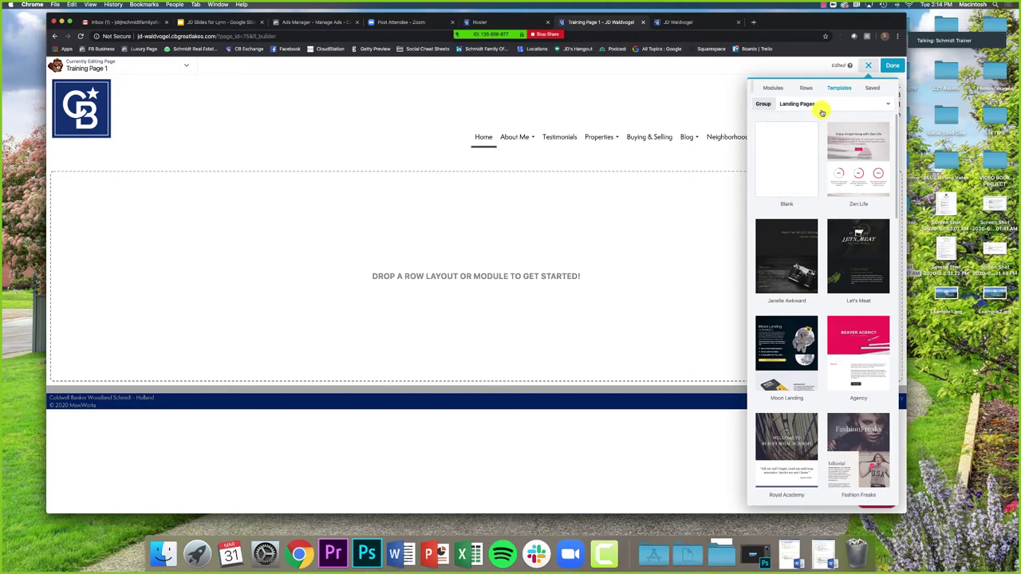
# Step: Review the live homepage's banner, property search and agent profile, and return to the Training Page 1 editor
pyautogui.click(666, 20)
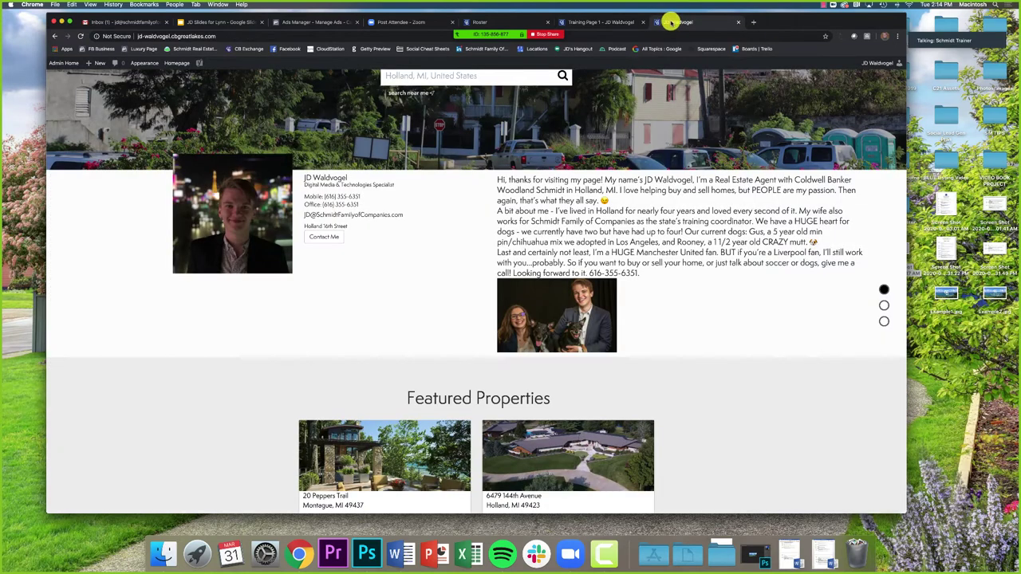
pyautogui.scroll(2, 550, 216)
pyautogui.scroll(2, 447, 279)
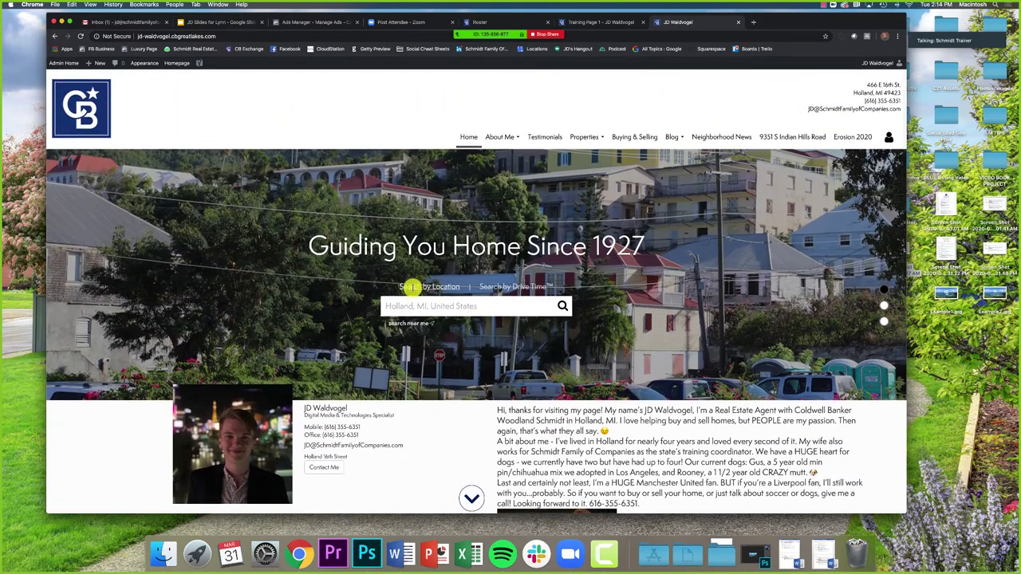
pyautogui.scroll(-3, 420, 295)
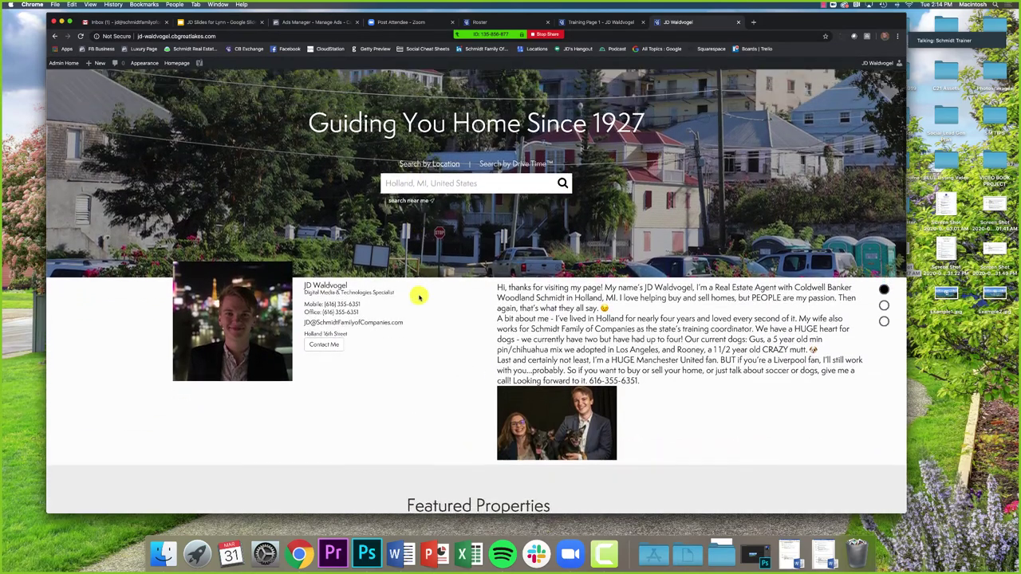
pyautogui.scroll(2, 419, 296)
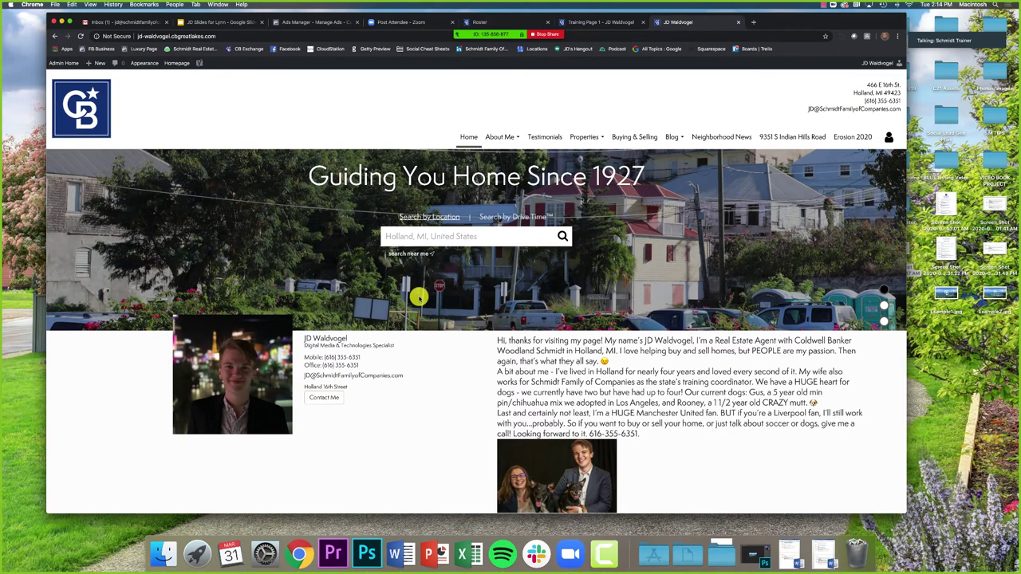
pyautogui.click(604, 23)
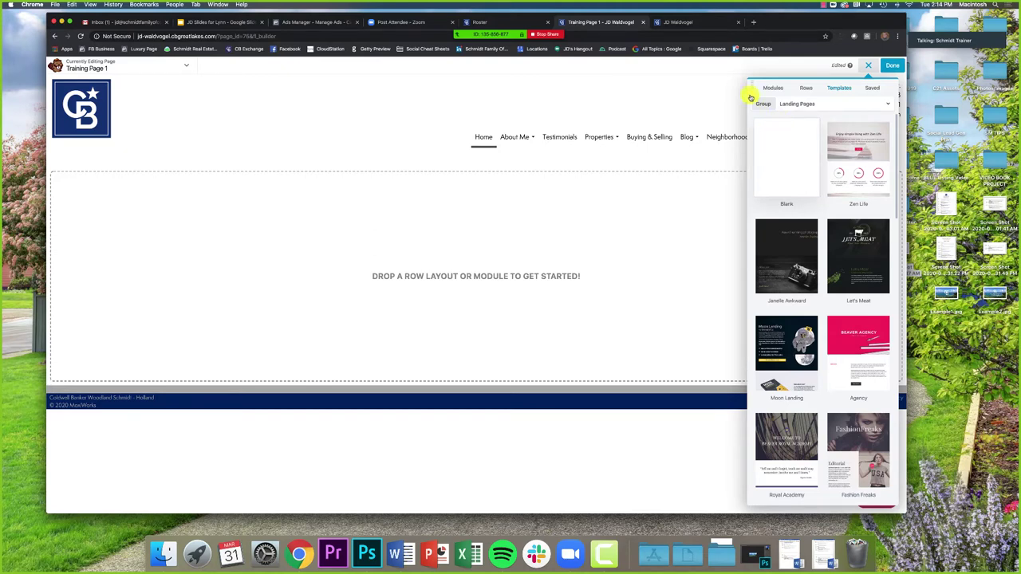
pyautogui.moveTo(705, 27)
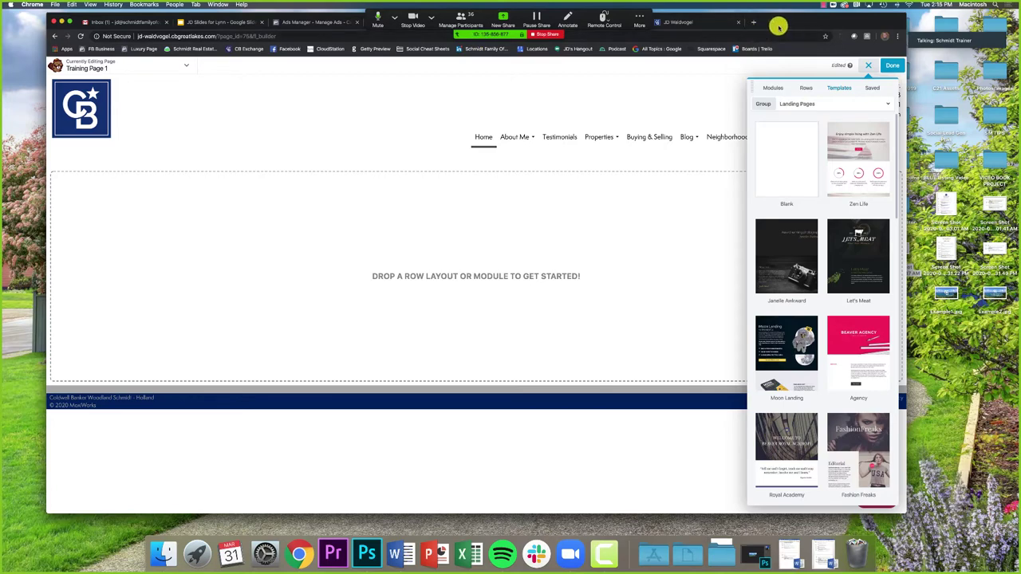
pyautogui.click(722, 25)
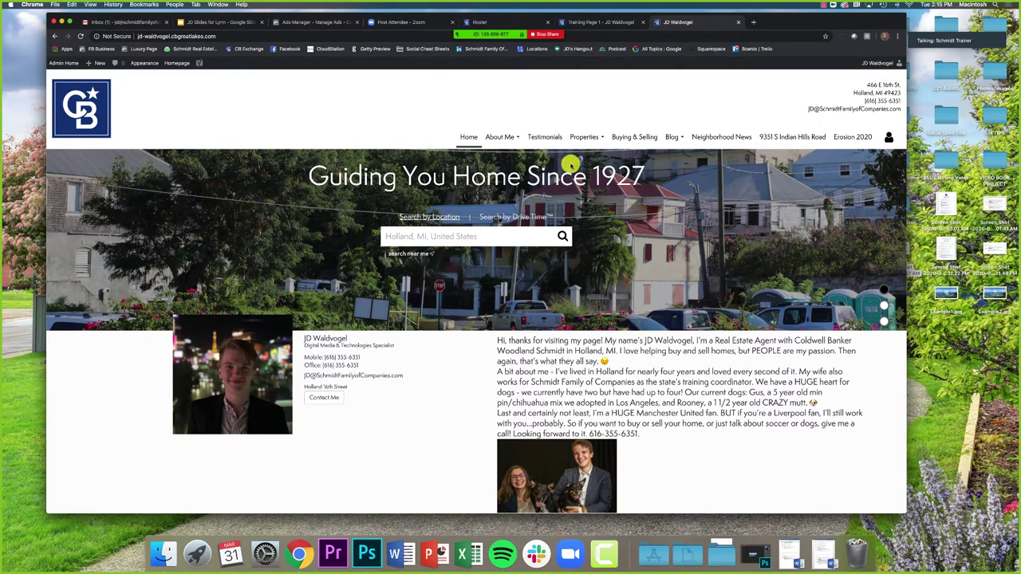
pyautogui.click(592, 22)
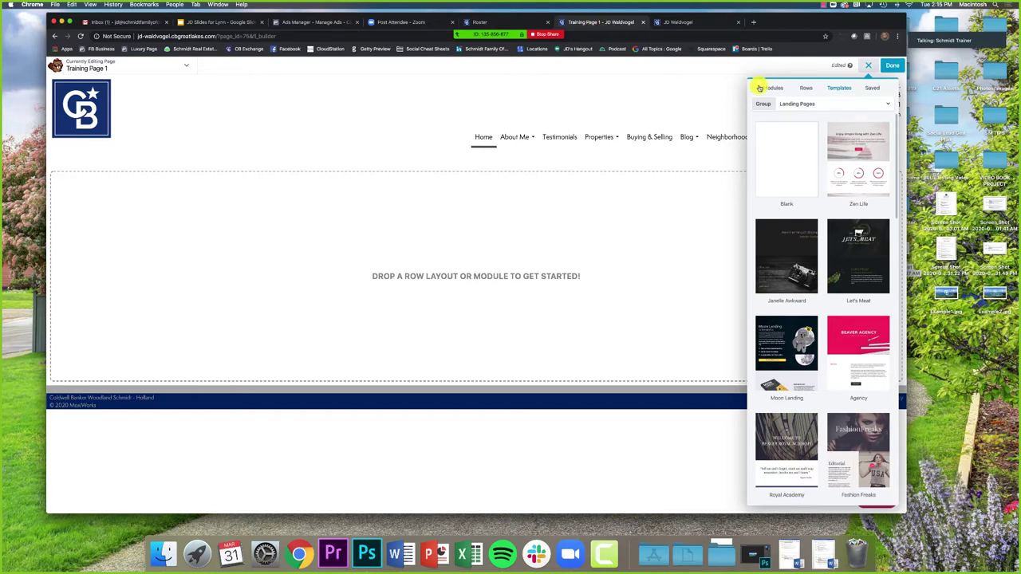
# Step: Show the Moxi Works Templates group and apply the Cashmere template to the blank page
pyautogui.click(817, 105)
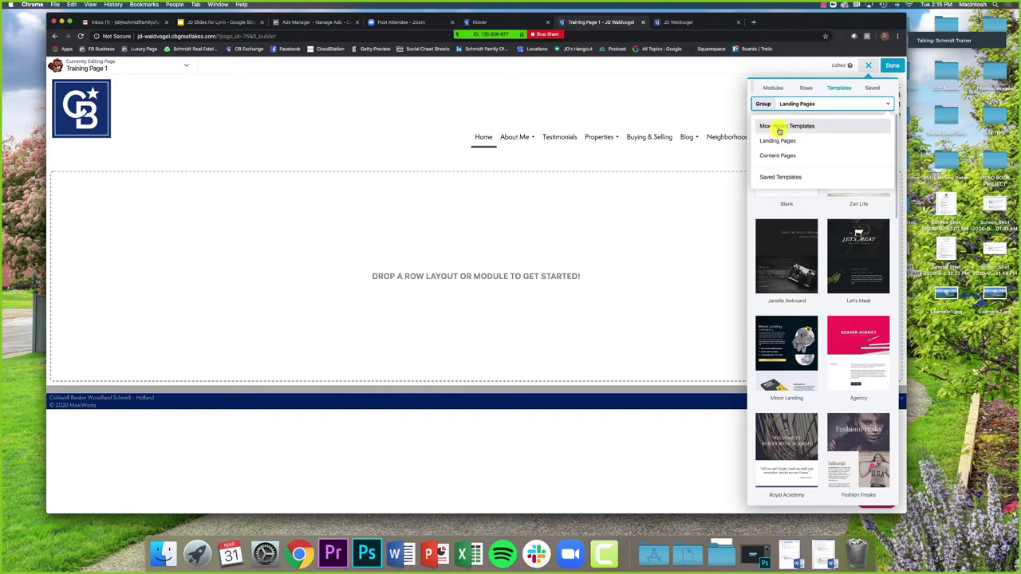
pyautogui.click(791, 129)
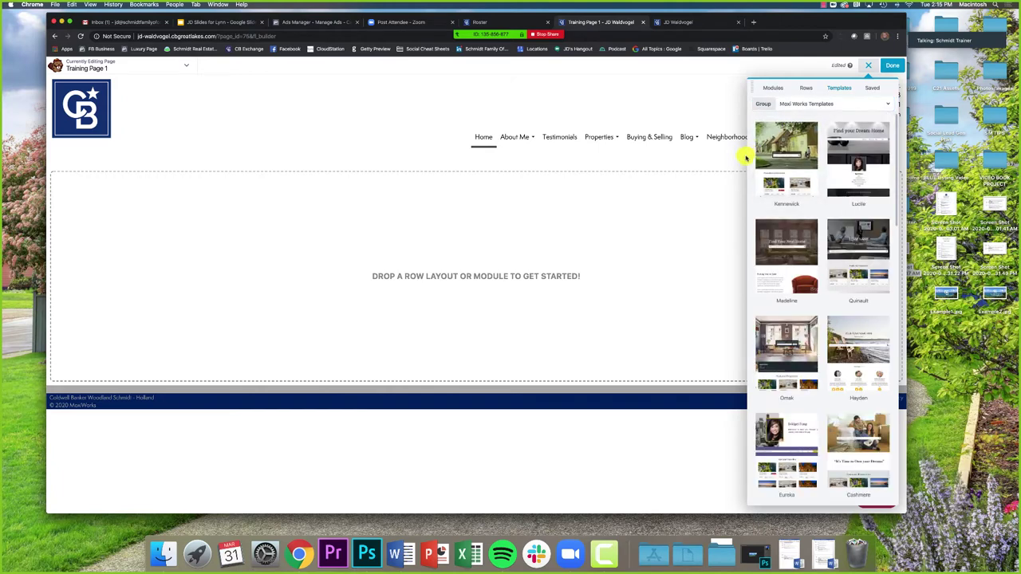
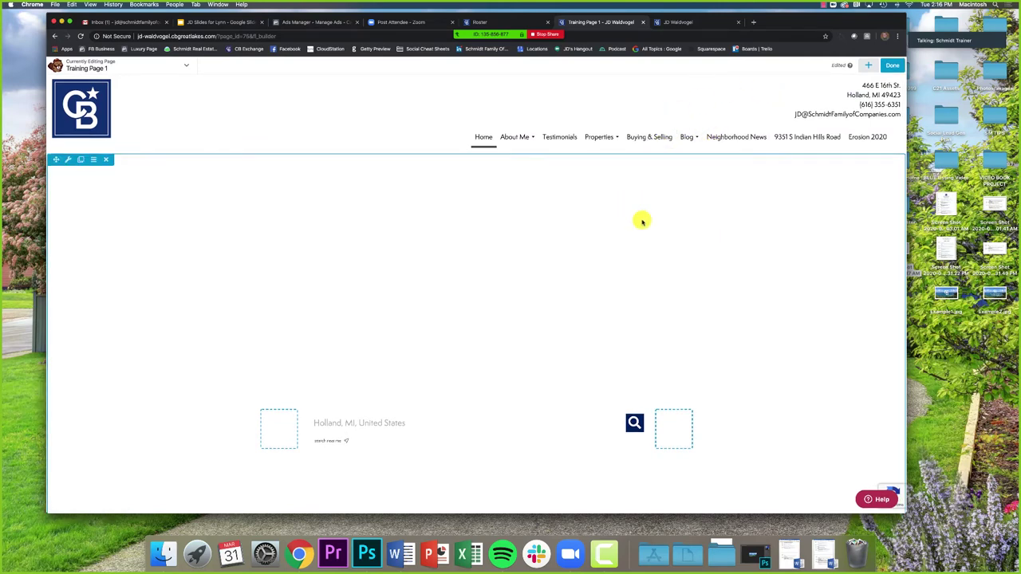
# Step: Examine the applied Cashmere layout, including its property search, Featured Properties, Neighborhood News, agent bio and contact form sections
pyautogui.scroll(-5, 643, 221)
pyautogui.scroll(-5, 646, 219)
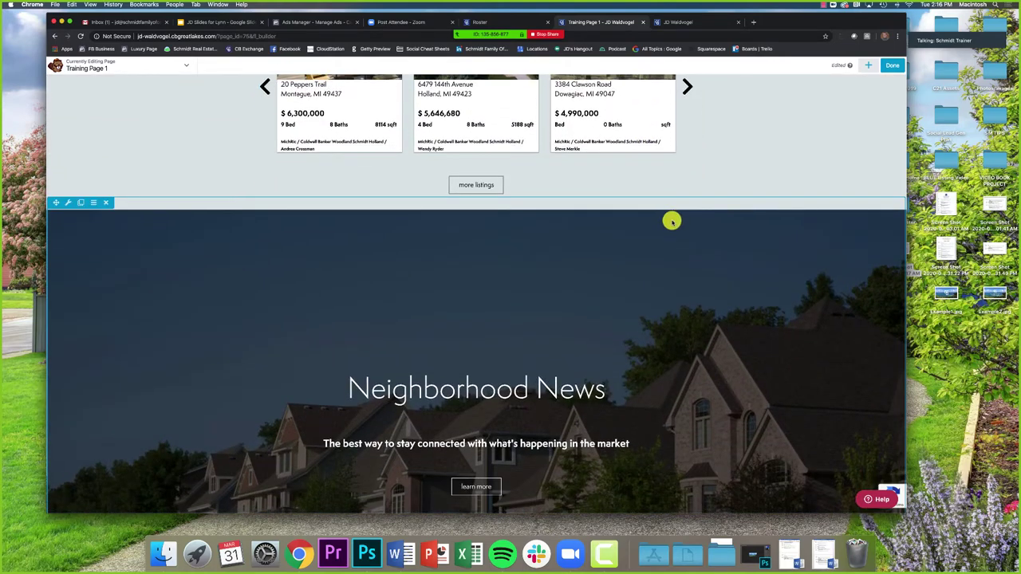
pyautogui.scroll(-3, 672, 222)
pyautogui.scroll(-1, 672, 221)
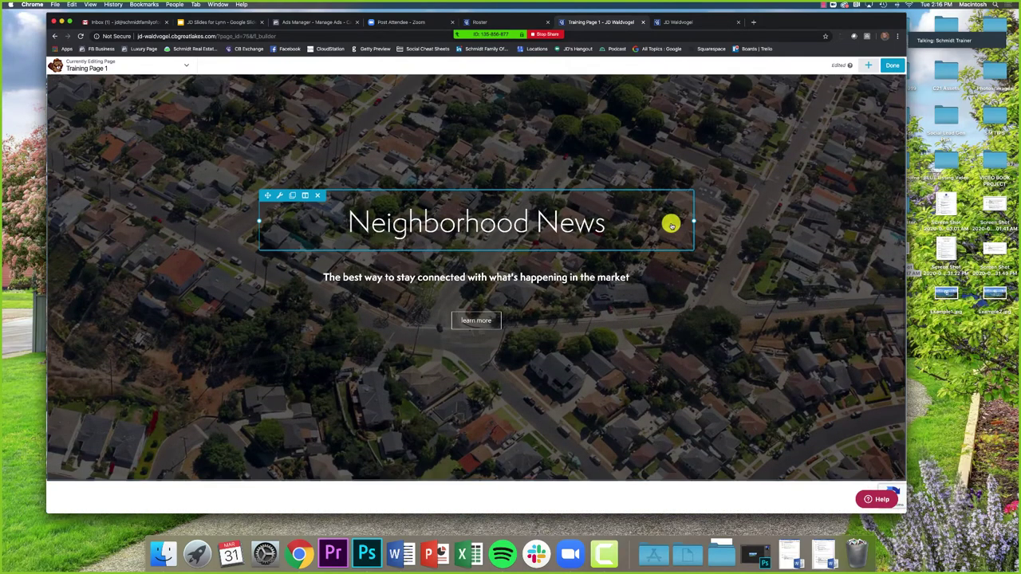
pyautogui.scroll(-5, 671, 223)
pyautogui.scroll(-5, 671, 223)
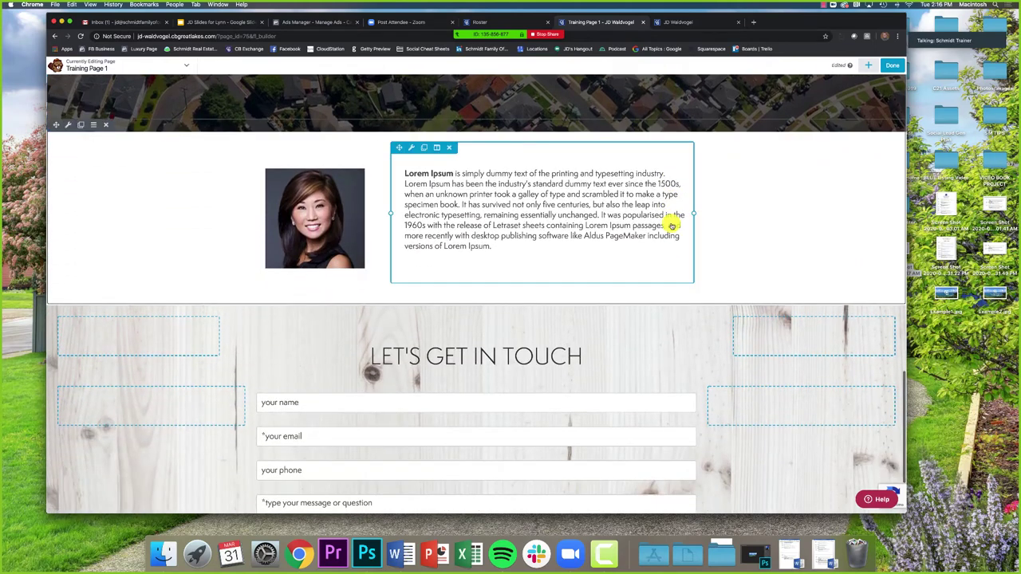
pyautogui.scroll(15, 668, 228)
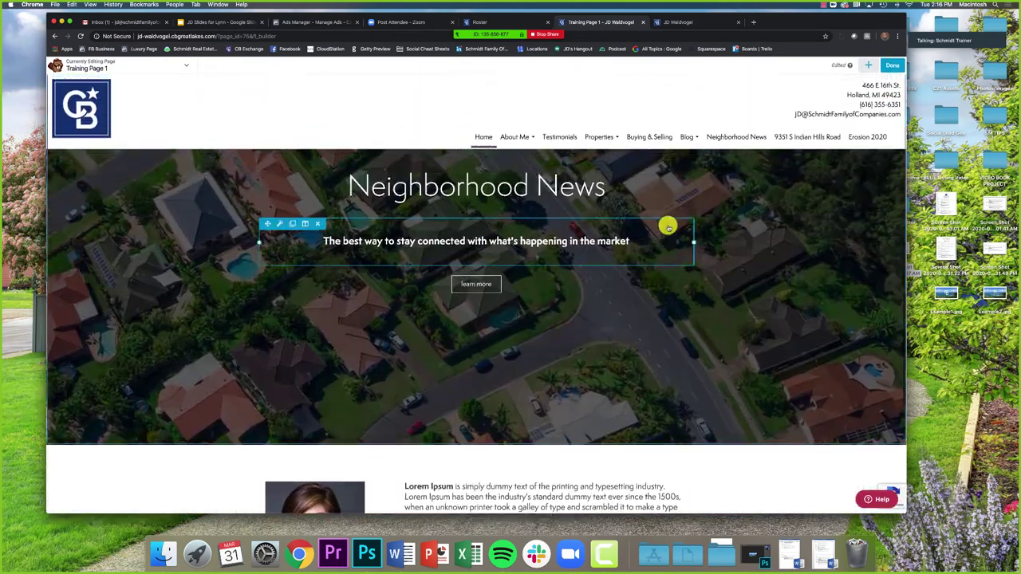
pyautogui.scroll(2, 668, 228)
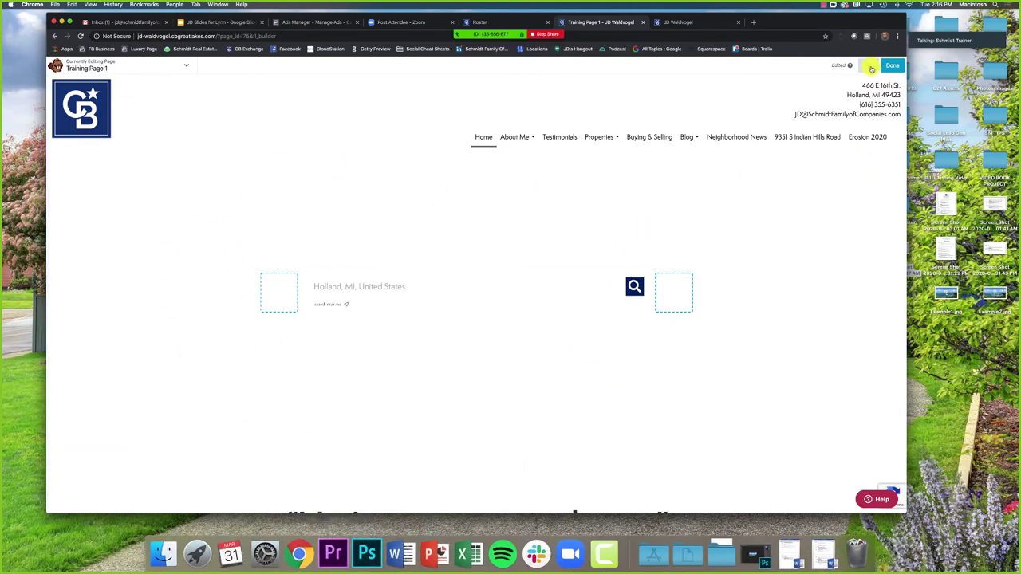
pyautogui.scroll(-2, 830, 154)
pyautogui.scroll(-10, 831, 153)
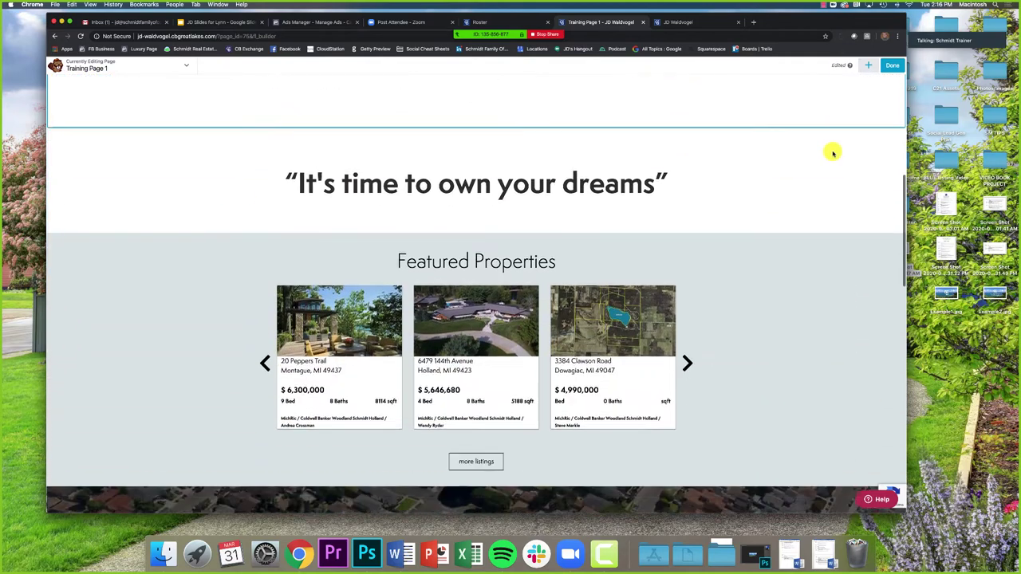
pyautogui.scroll(15, 830, 153)
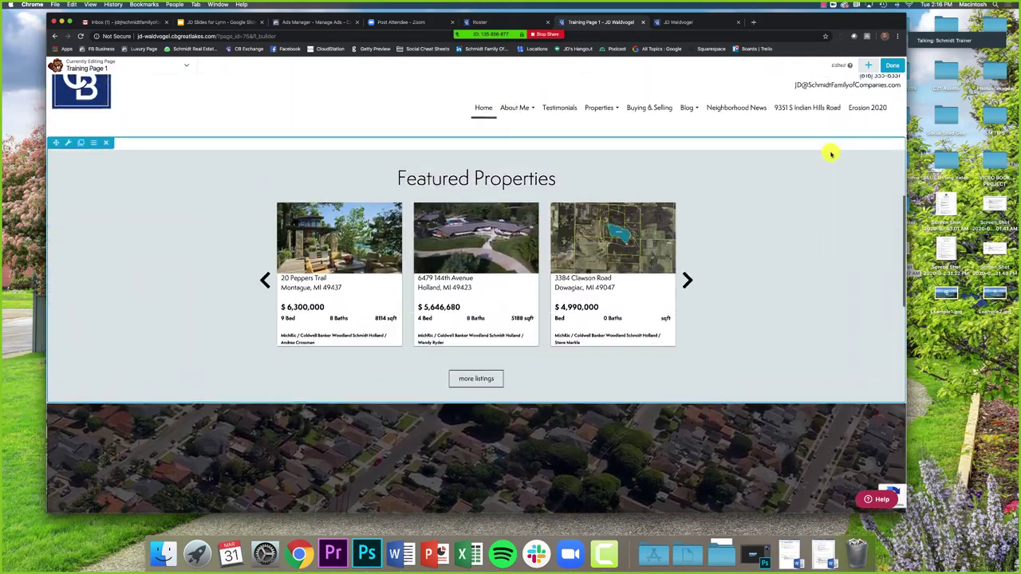
# Step: Replace the page's existing layout with the Madeline template and accept the replacement warning
pyautogui.click(870, 66)
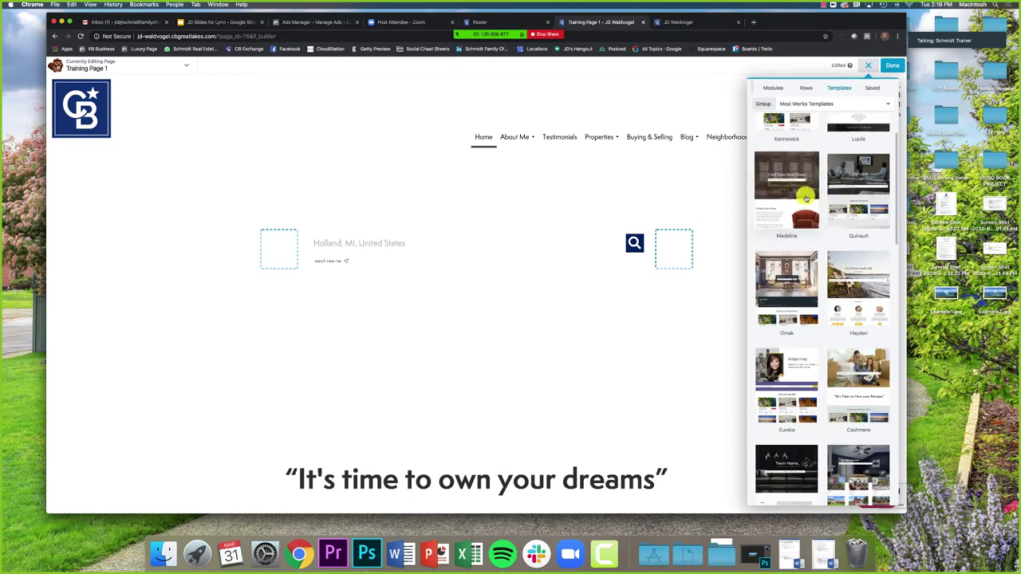
pyautogui.scroll(1, 796, 199)
pyautogui.click(793, 194)
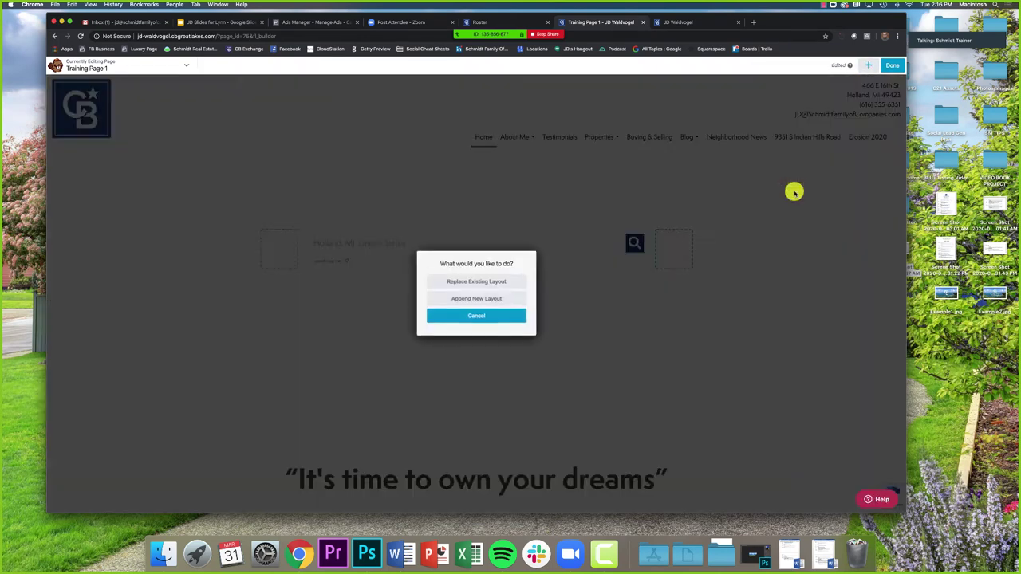
pyautogui.click(465, 283)
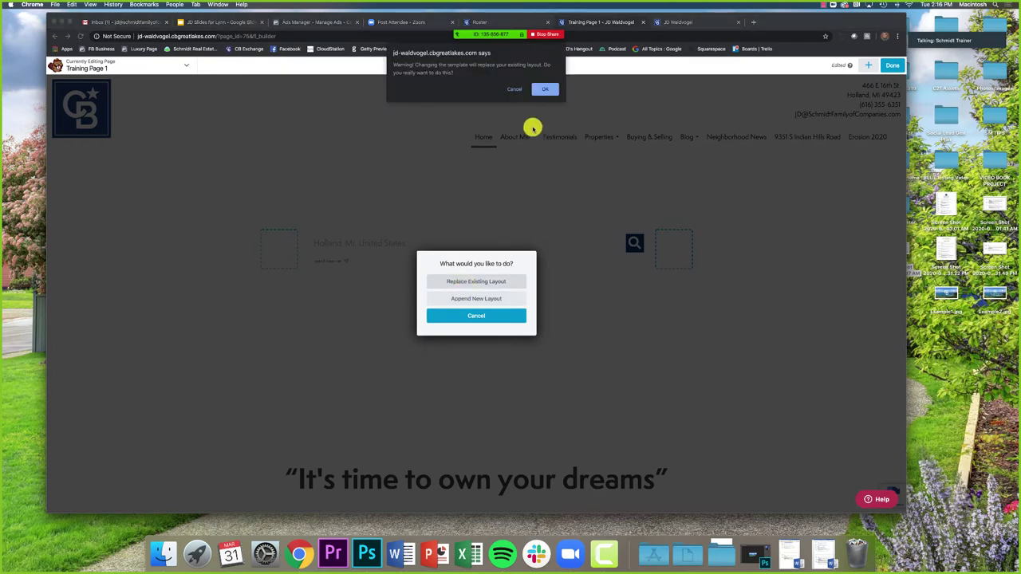
pyautogui.click(543, 90)
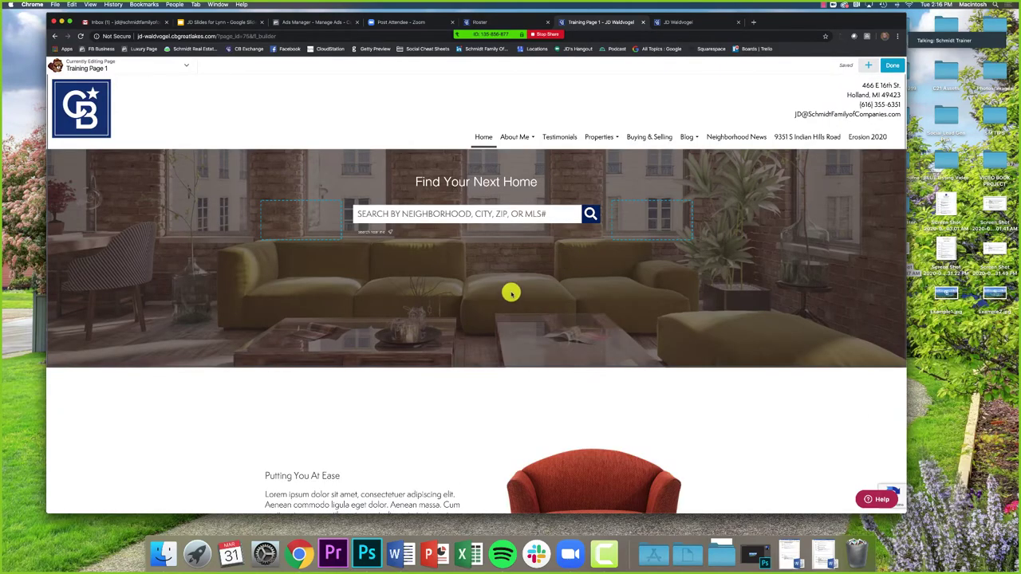
# Step: Examine the Madeline layout from its search banner through Featured Properties, and reopen the template list
pyautogui.scroll(-10, 467, 326)
pyautogui.scroll(-3, 242, 335)
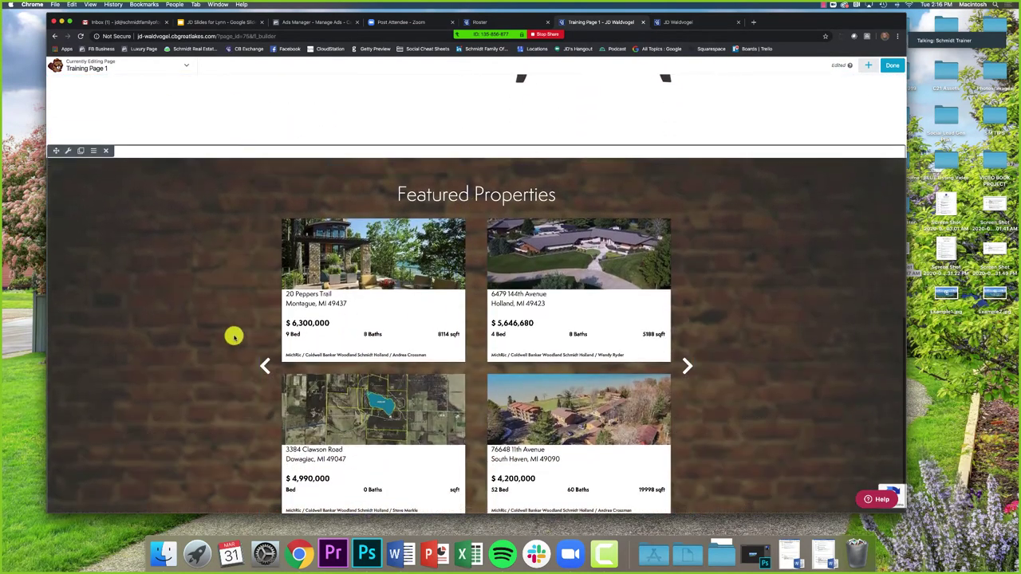
pyautogui.scroll(5, 223, 334)
pyautogui.scroll(2, 231, 329)
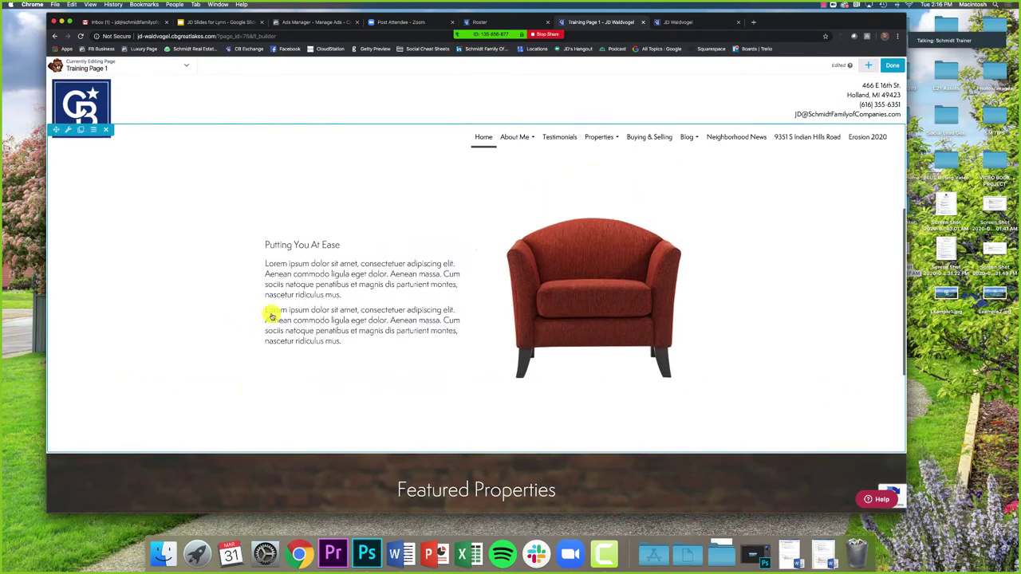
pyautogui.scroll(5, 429, 323)
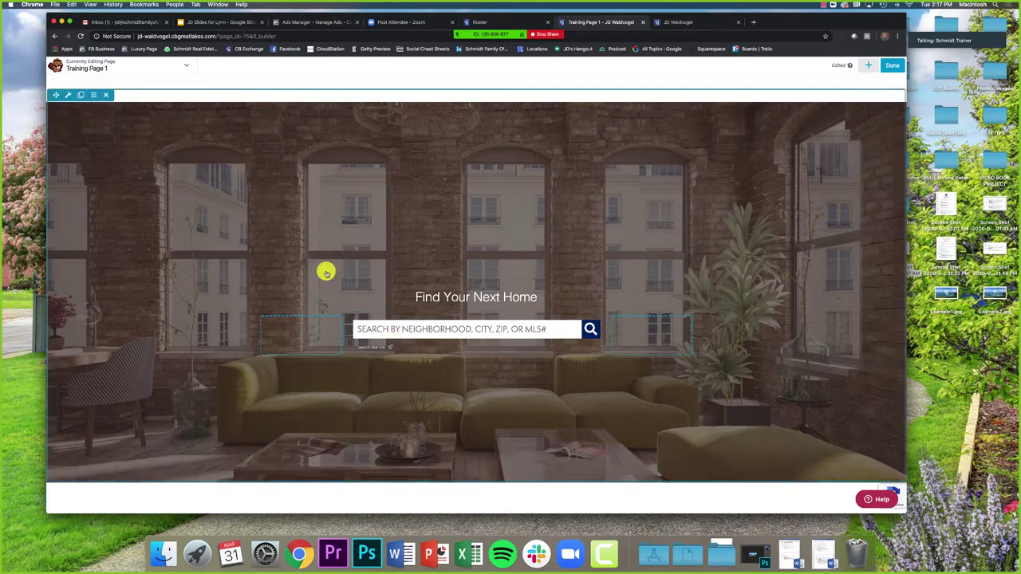
pyautogui.scroll(-5, 461, 399)
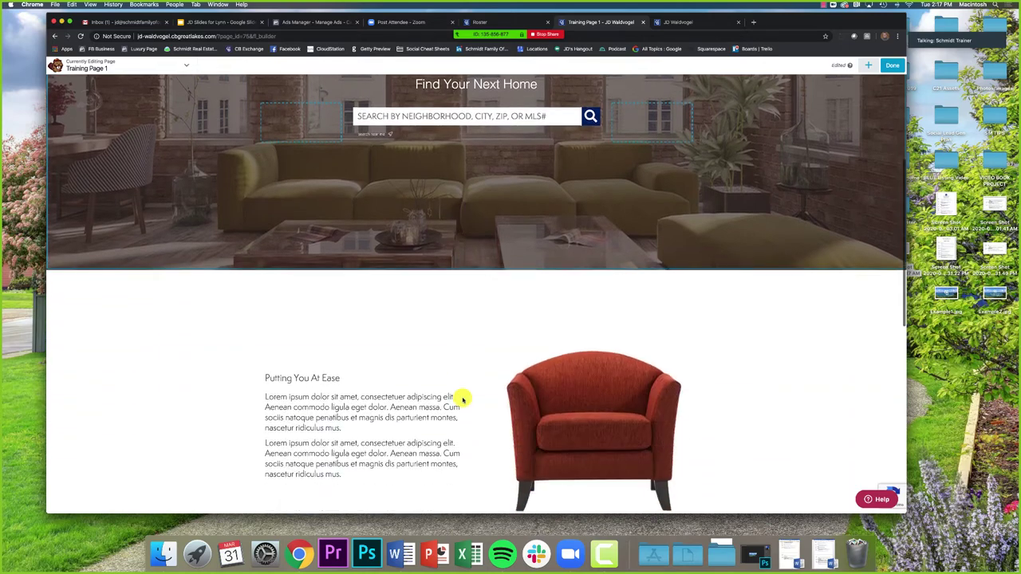
pyautogui.scroll(-5, 487, 431)
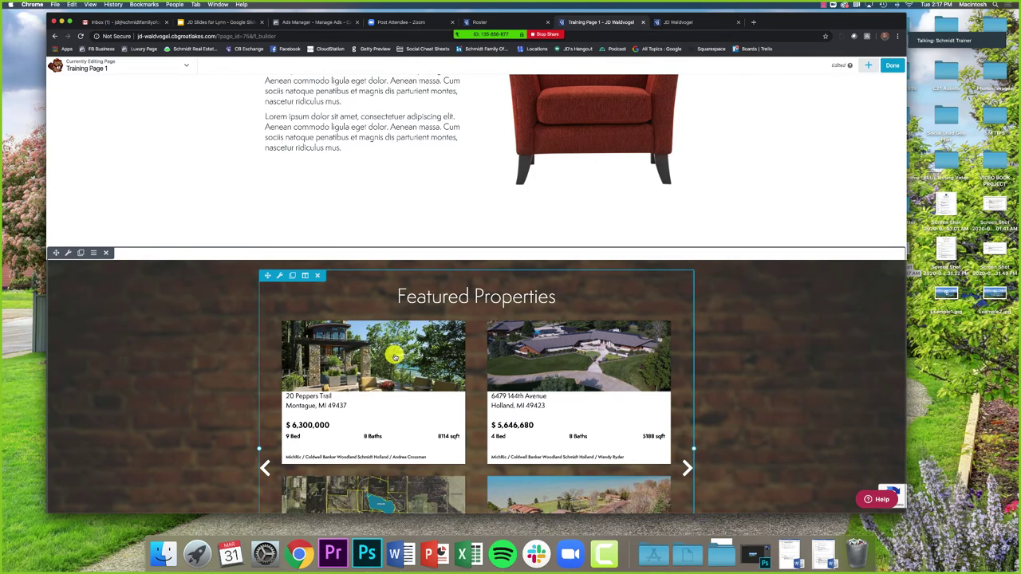
pyautogui.click(867, 68)
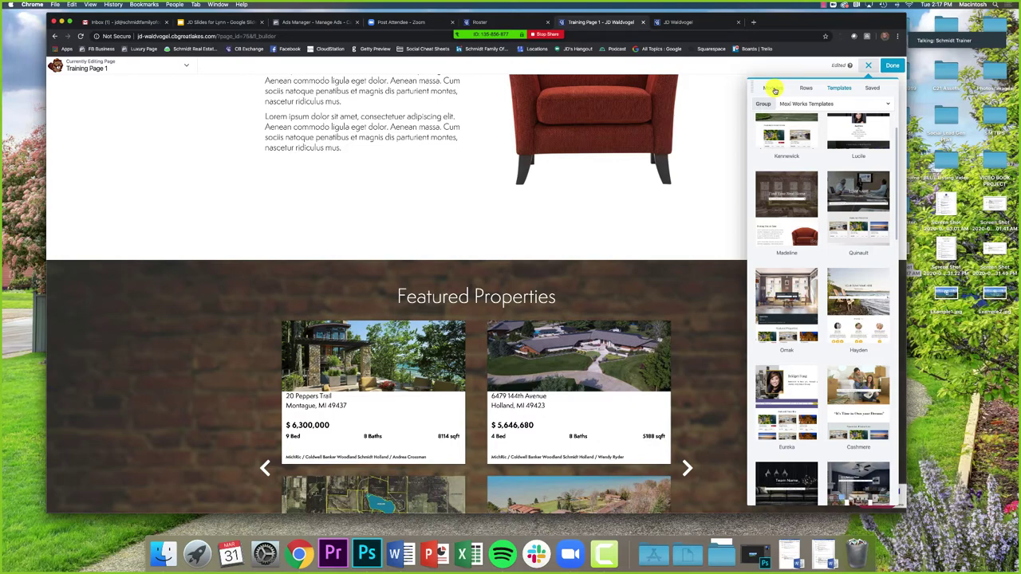
pyautogui.scroll(10, 588, 199)
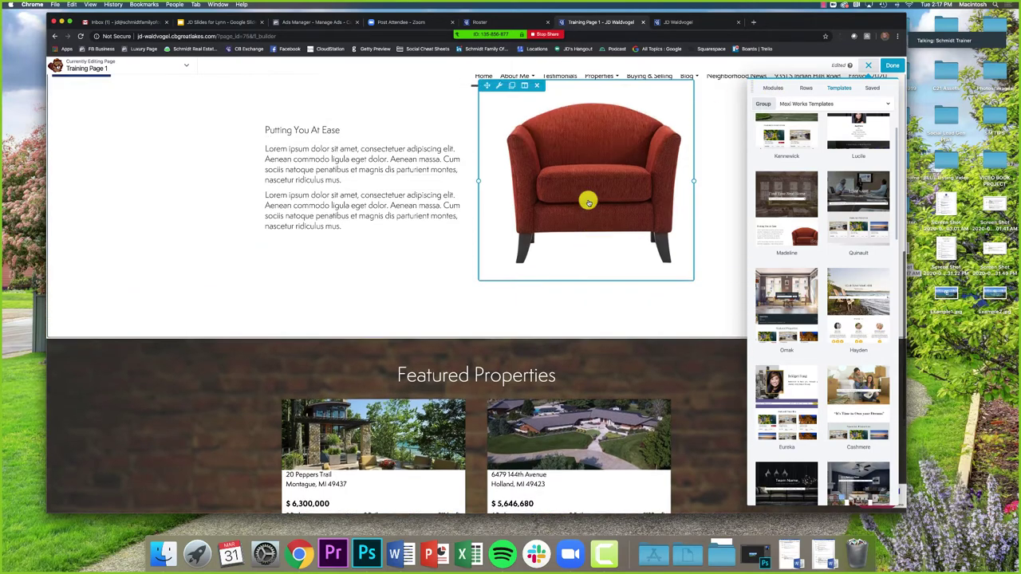
pyautogui.scroll(5, 588, 200)
# Step: Open the Zoom meeting's group chat to read the participants' messages
pyautogui.moveTo(519, 30)
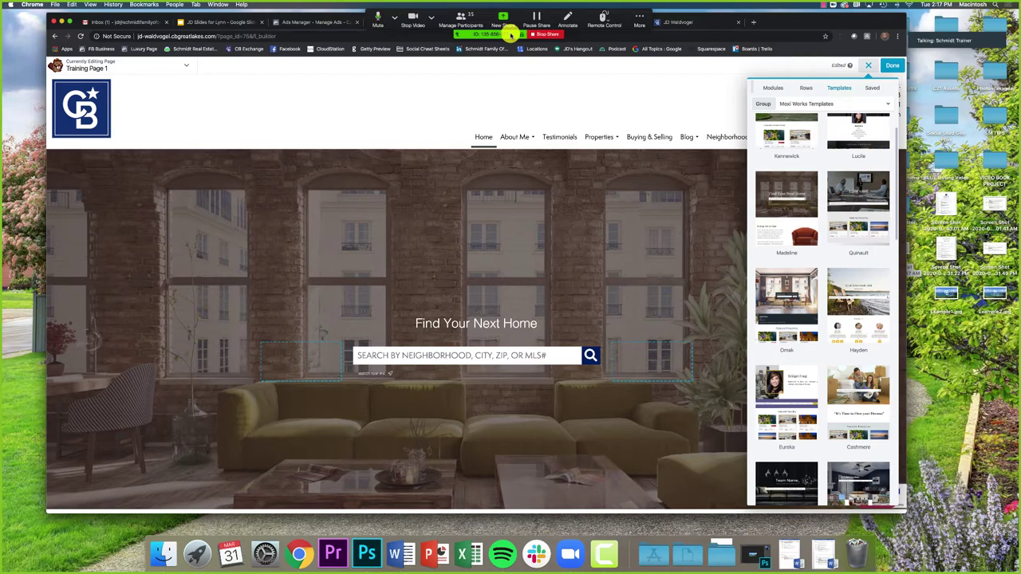
pyautogui.click(638, 16)
pyautogui.click(659, 45)
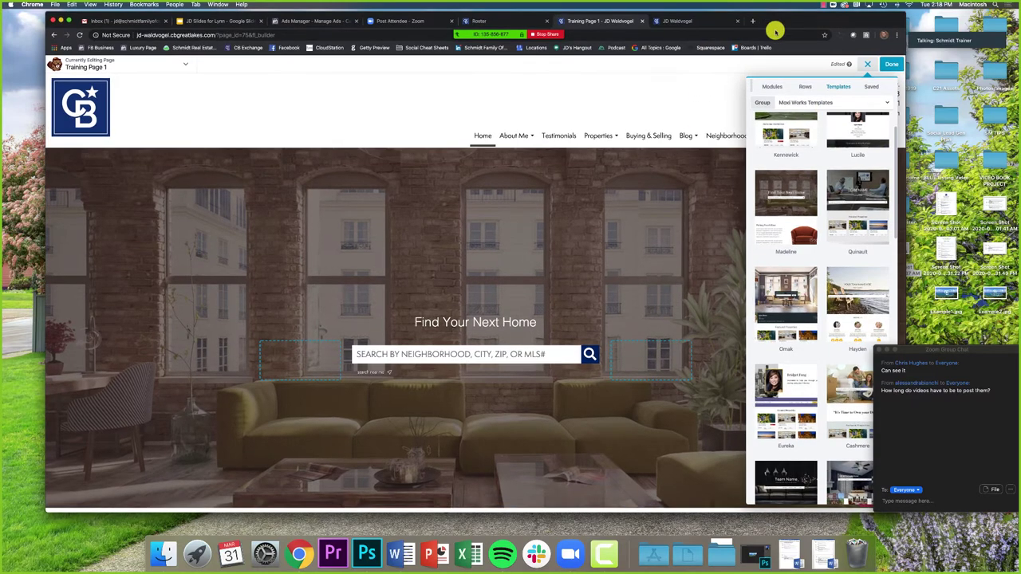
# Step: Close the template list and open the settings of the search banner's "Find Your Next Home" heading, keeping the heading visible
pyautogui.click(866, 66)
pyautogui.scroll(-3, 663, 234)
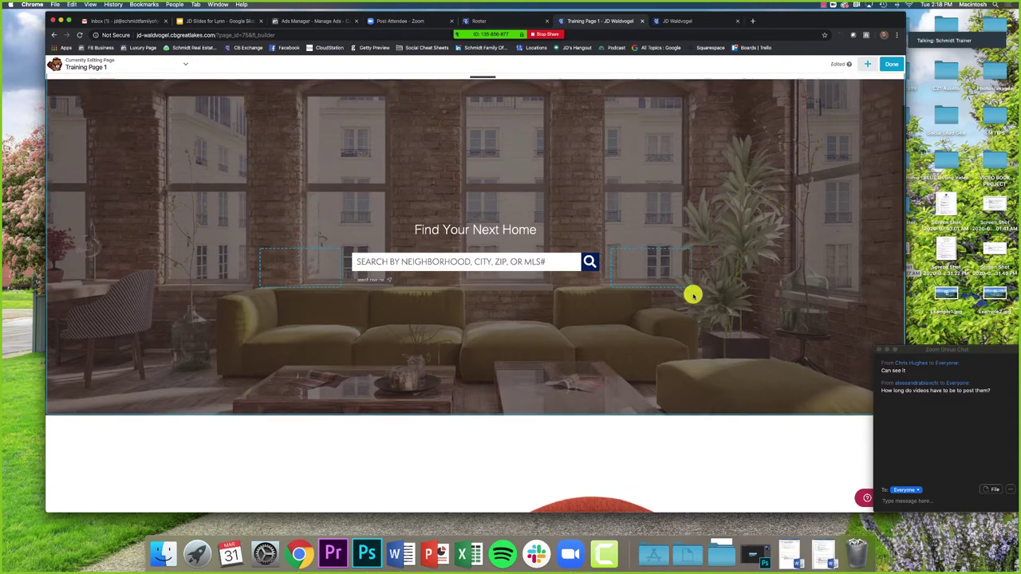
pyautogui.scroll(3, 638, 240)
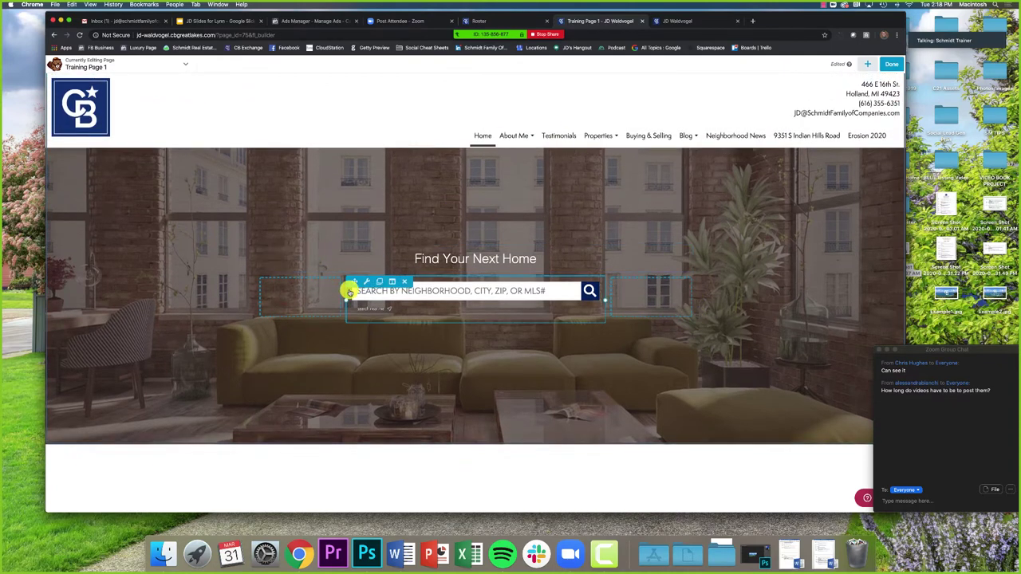
pyautogui.click(476, 259)
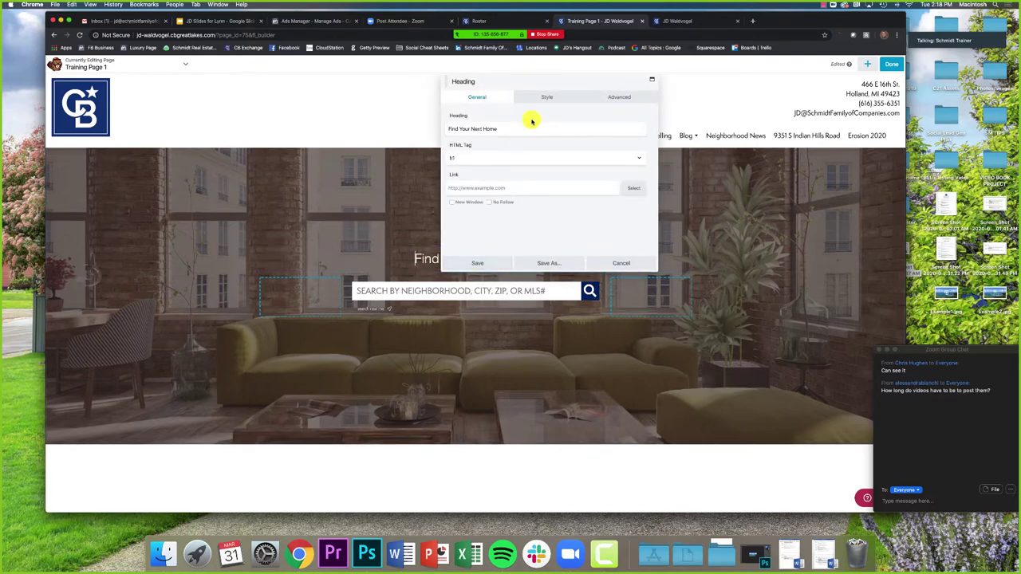
pyautogui.moveTo(518, 78); pyautogui.dragTo(694, 80)
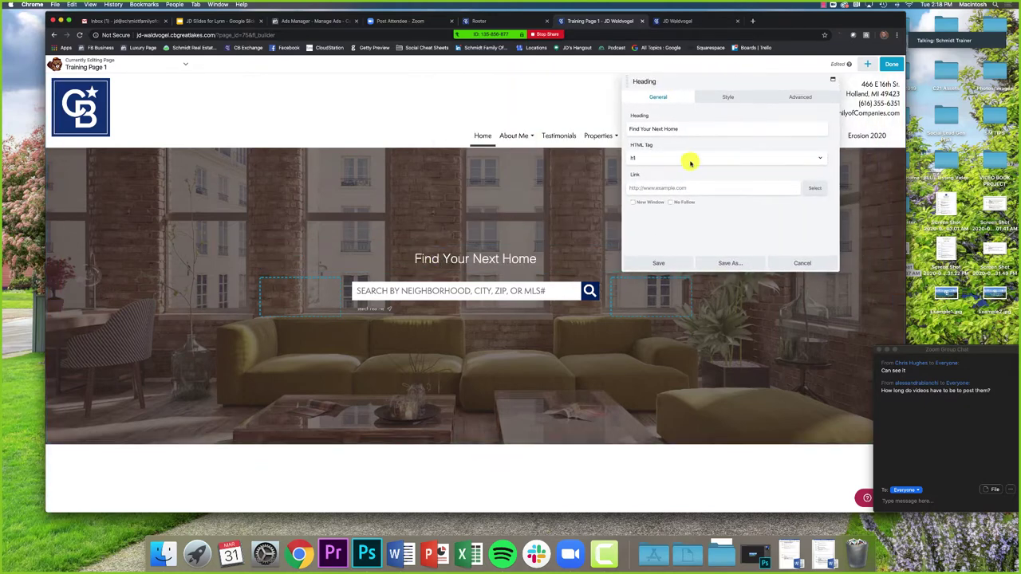
# Step: Replace the banner heading text with "Guiding You Home Since 1923"
pyautogui.moveTo(631, 130); pyautogui.dragTo(692, 130)
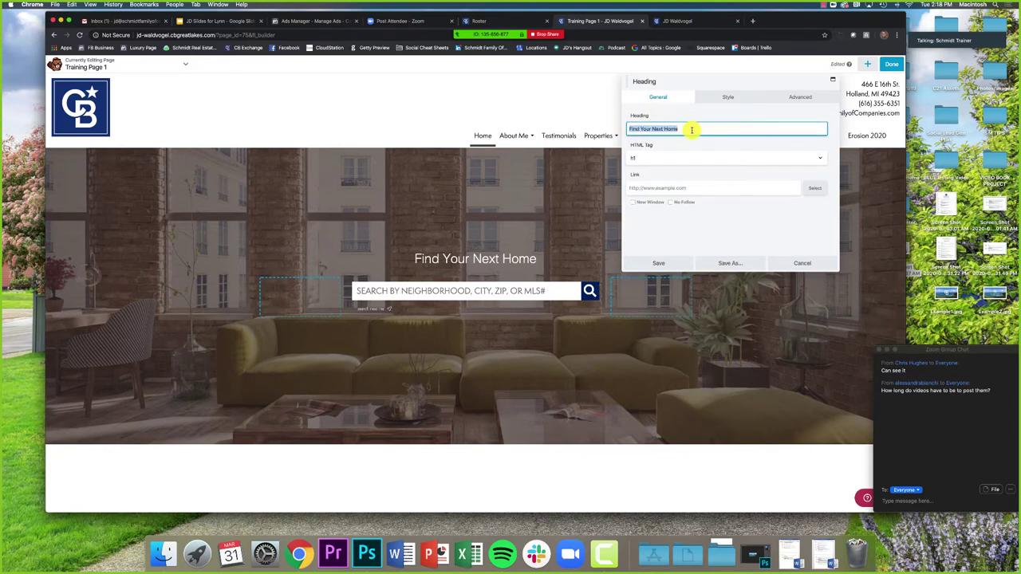
pyautogui.click(631, 129)
pyautogui.moveTo(628, 128); pyautogui.dragTo(715, 130)
pyautogui.write('Guiding Hom')
pyautogui.press('BackSpace')
pyautogui.press('BackSpace')
pyautogui.press('BackSpace')
pyautogui.write('you')
pyautogui.press('BackSpace')
pyautogui.press('BackSpace')
pyautogui.press('BackSpace')
pyautogui.write('You home')
pyautogui.press('BackSpace')
pyautogui.press('BackSpace')
pyautogui.press('BackSpace')
pyautogui.press('BackSpace')
pyautogui.press('BackSpace')
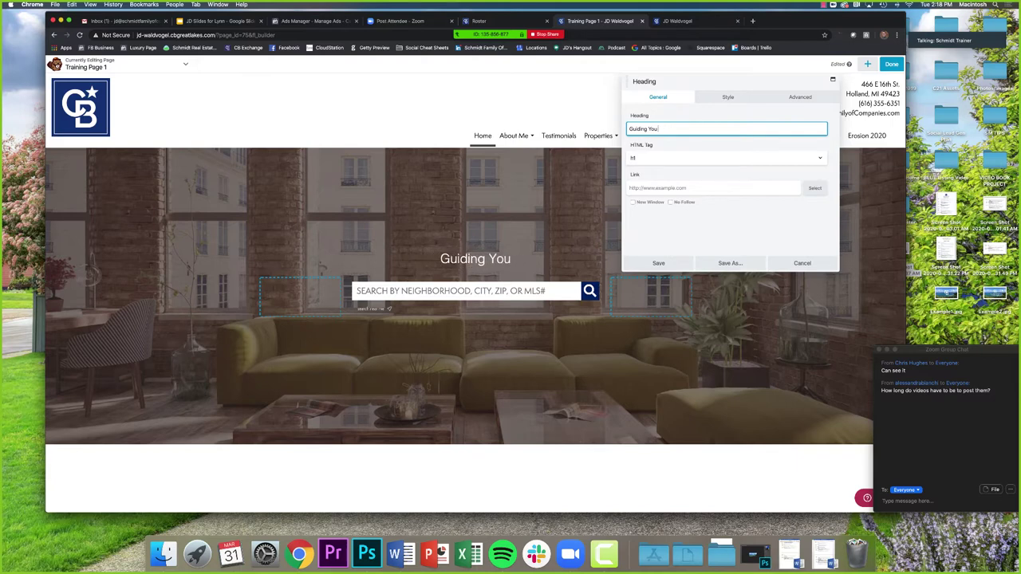
pyautogui.write('Home Since')
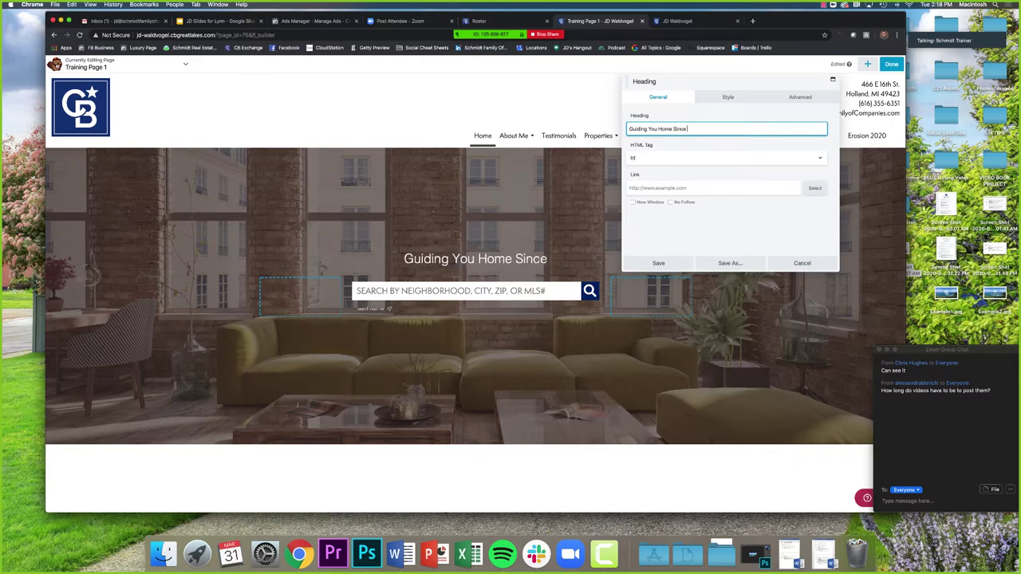
pyautogui.write(' 1923')
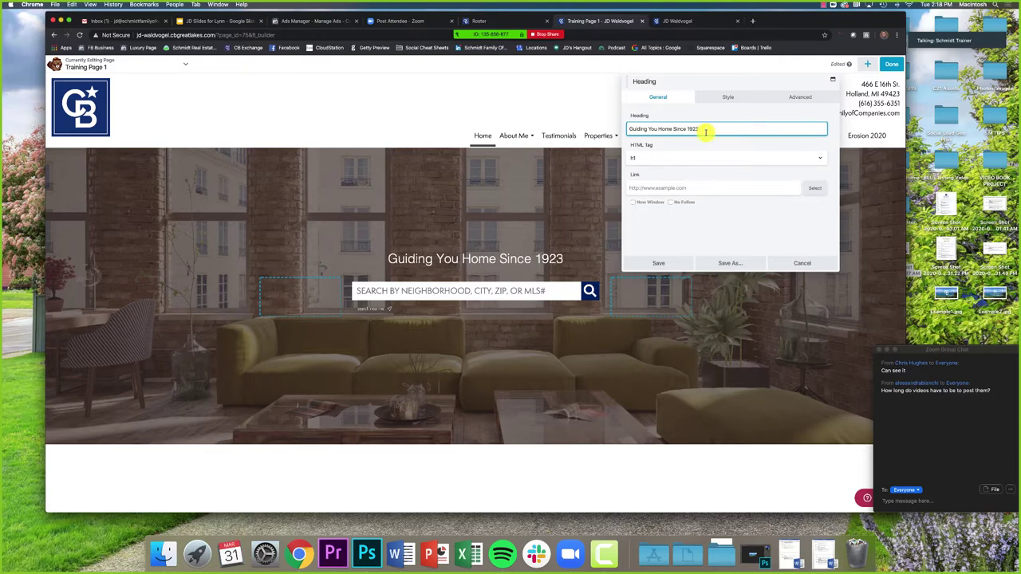
# Step: Change the banner heading text to "Here To Guide You Home" and save the heading
pyautogui.tripleClick(677, 128)
pyautogui.write('Here')
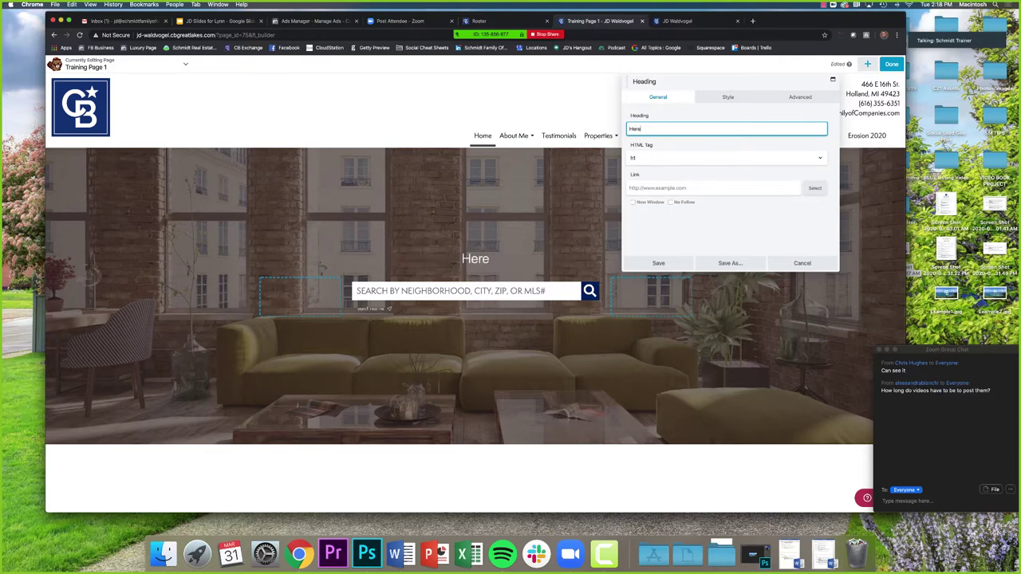
pyautogui.write(' To Guide')
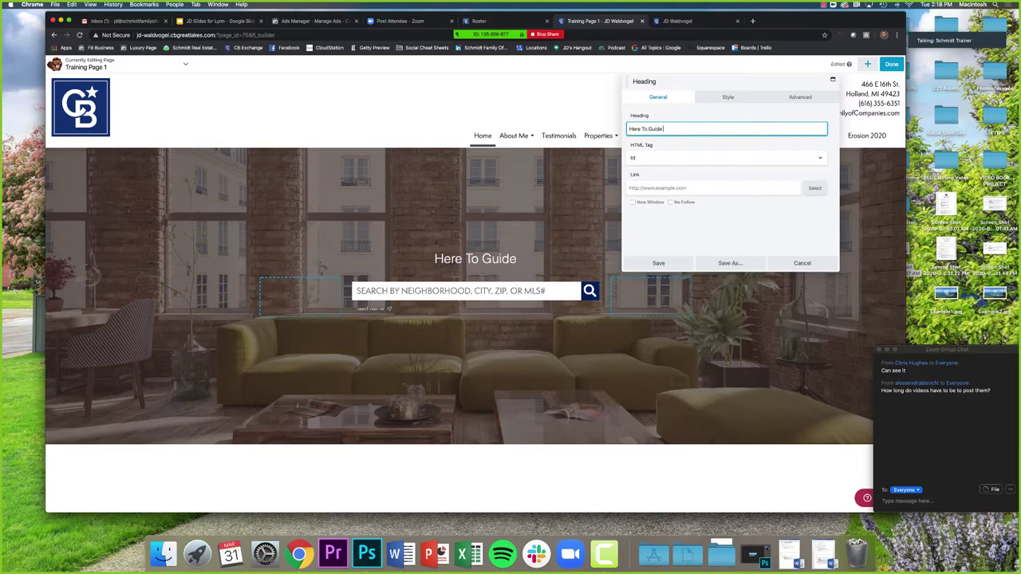
pyautogui.write(' You Home')
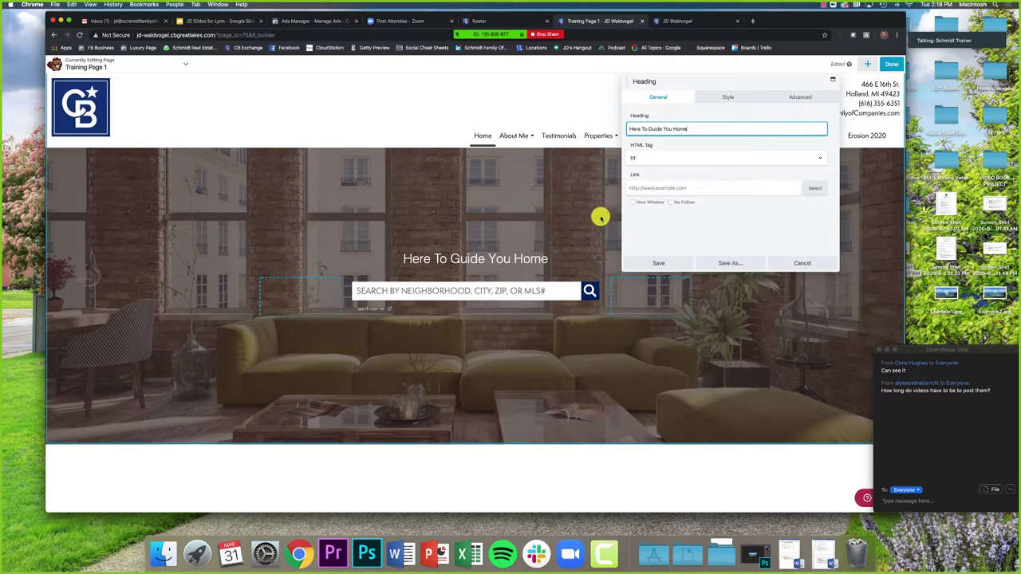
pyautogui.click(685, 263)
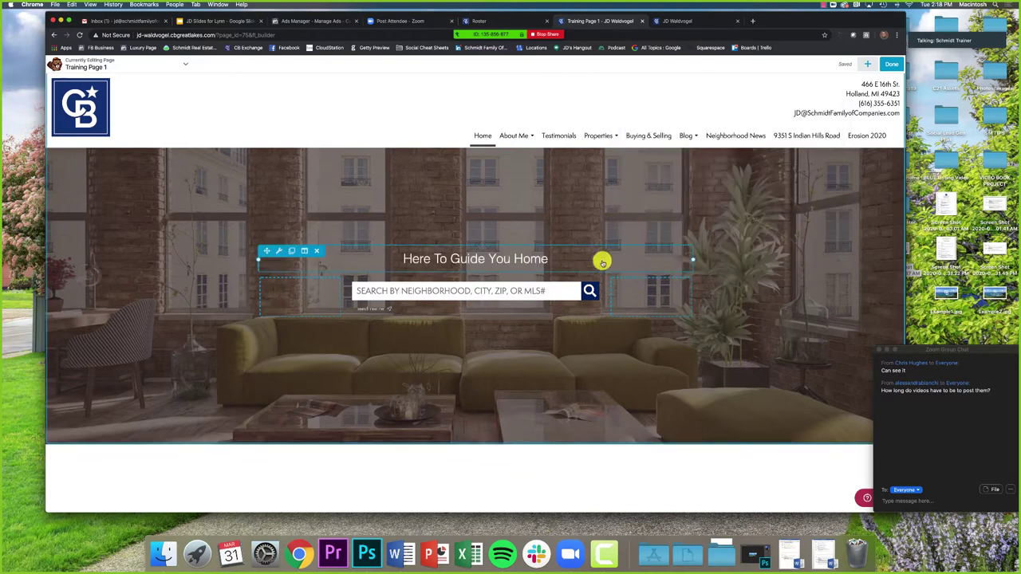
# Step: Reopen the banner heading's settings and set its font family to Georgia
pyautogui.moveTo(267, 250); pyautogui.dragTo(276, 253)
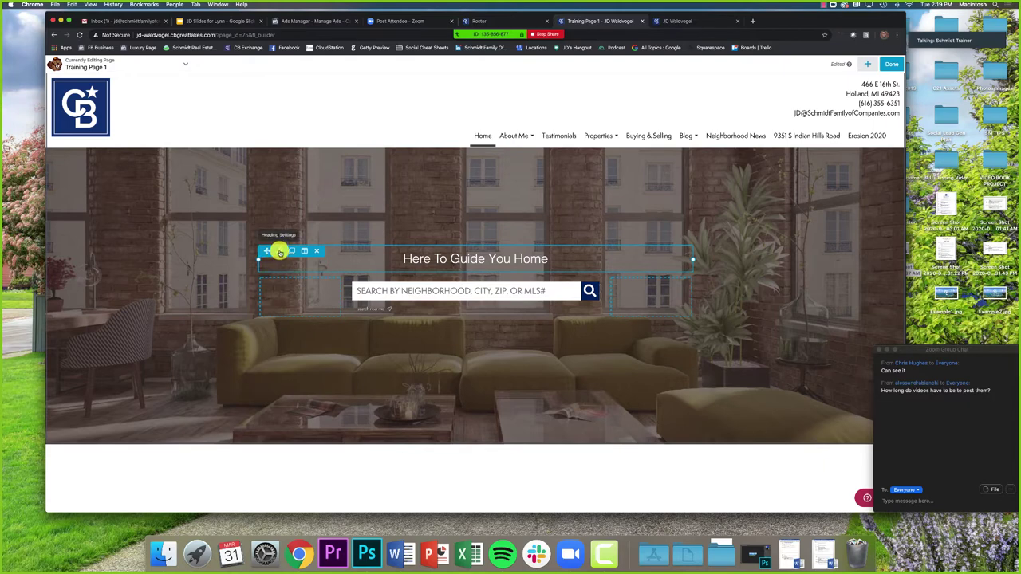
pyautogui.click(280, 251)
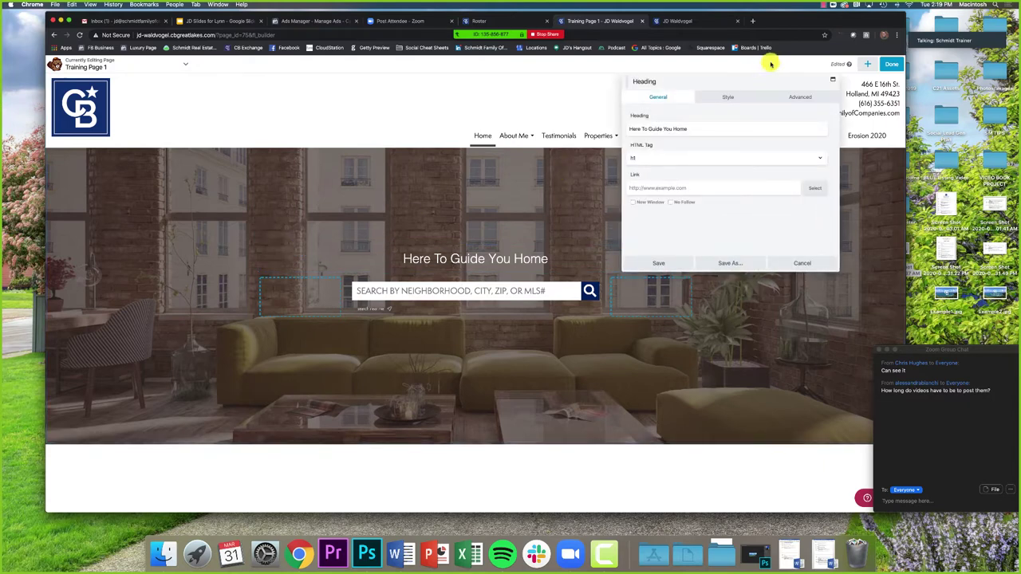
pyautogui.click(757, 96)
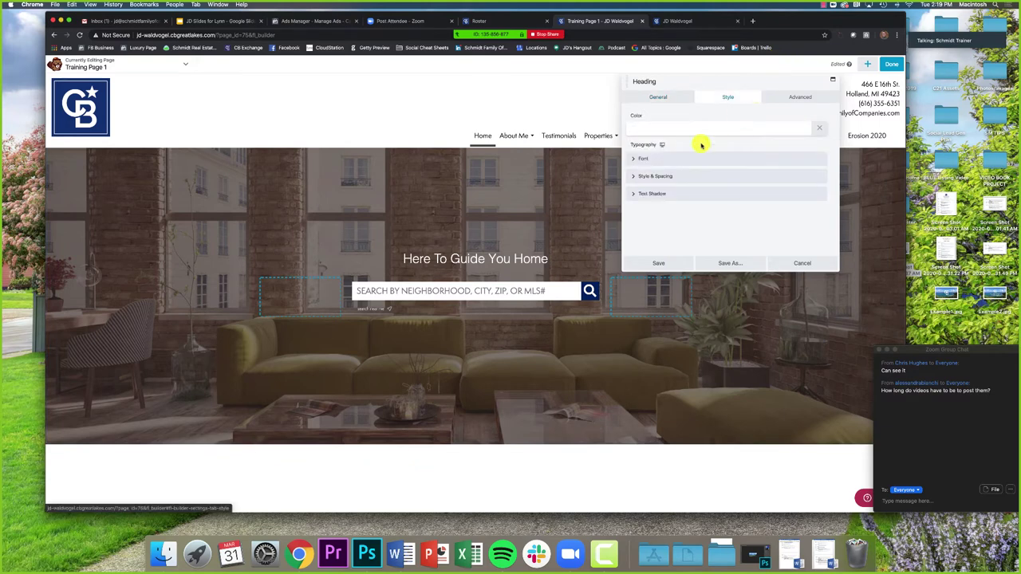
pyautogui.click(664, 159)
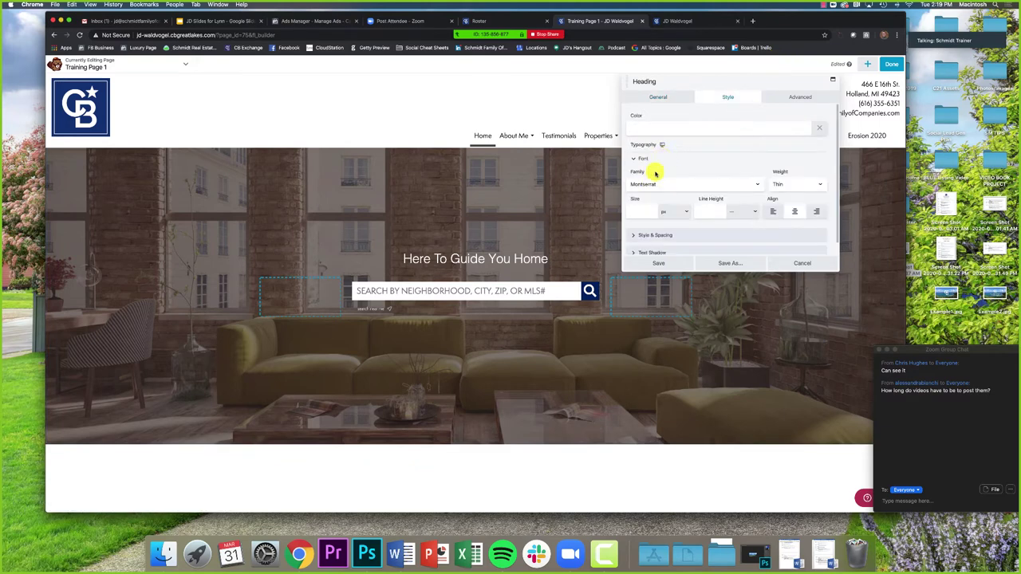
pyautogui.click(657, 98)
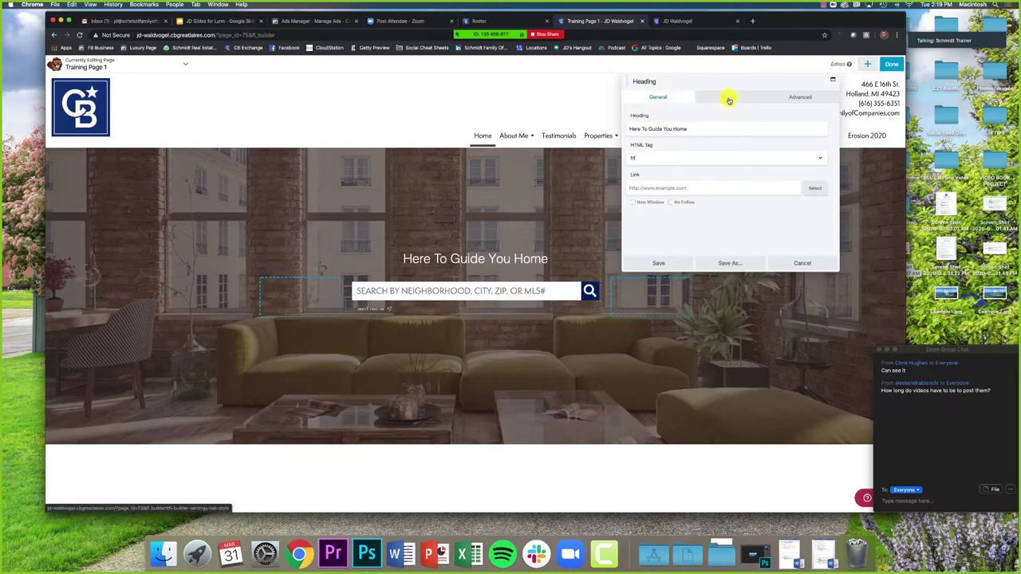
pyautogui.click(732, 98)
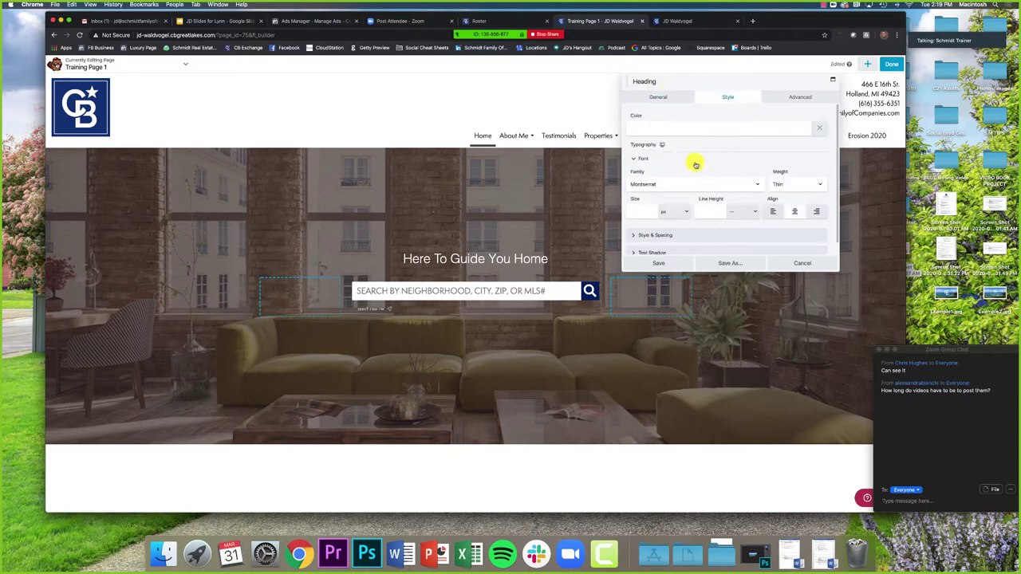
pyautogui.scroll(-1, 696, 164)
pyautogui.click(646, 171)
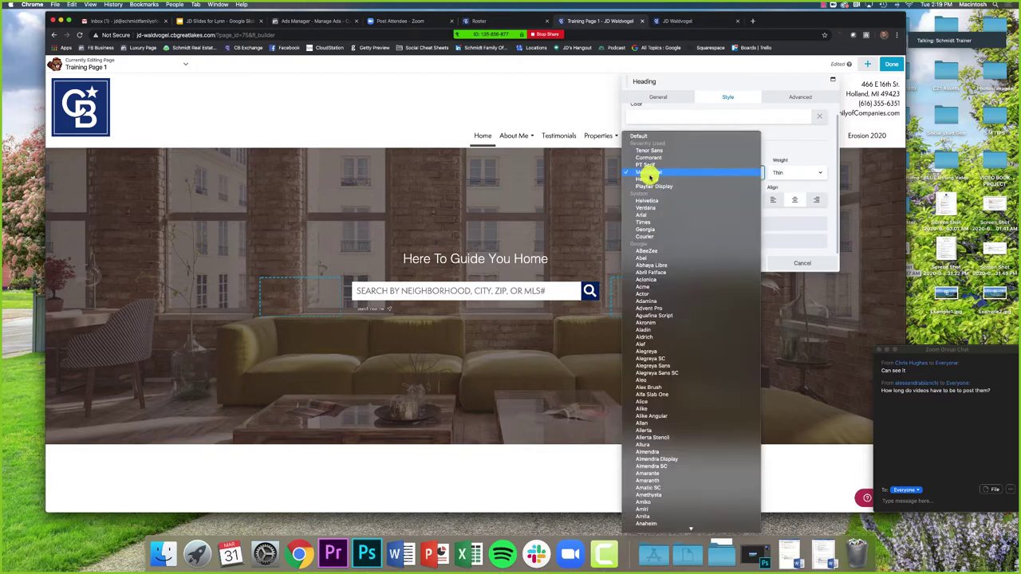
pyautogui.click(660, 231)
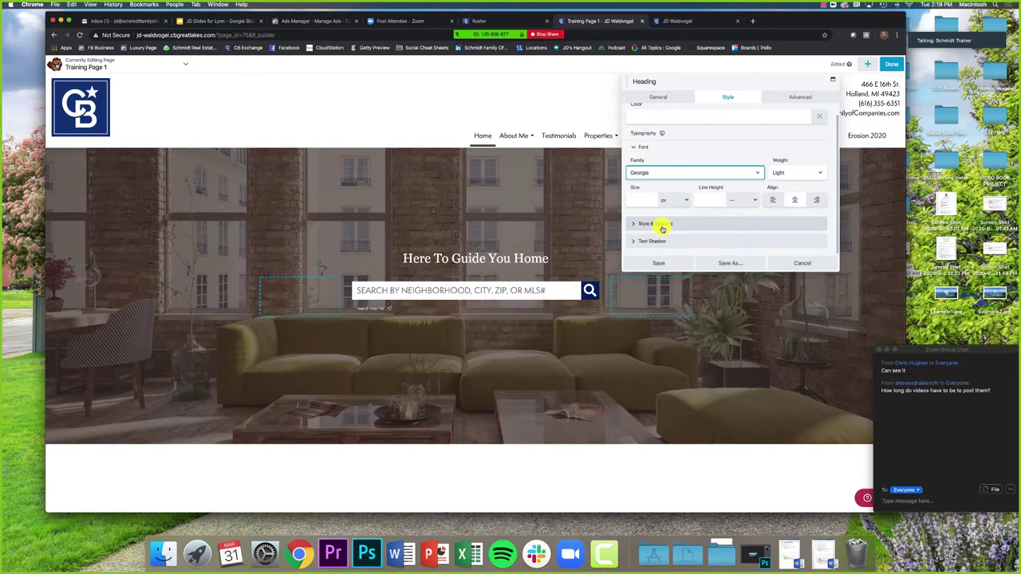
# Step: Set the heading's font weight to Normal and, after trying left alignment, align it to the center
pyautogui.click(783, 174)
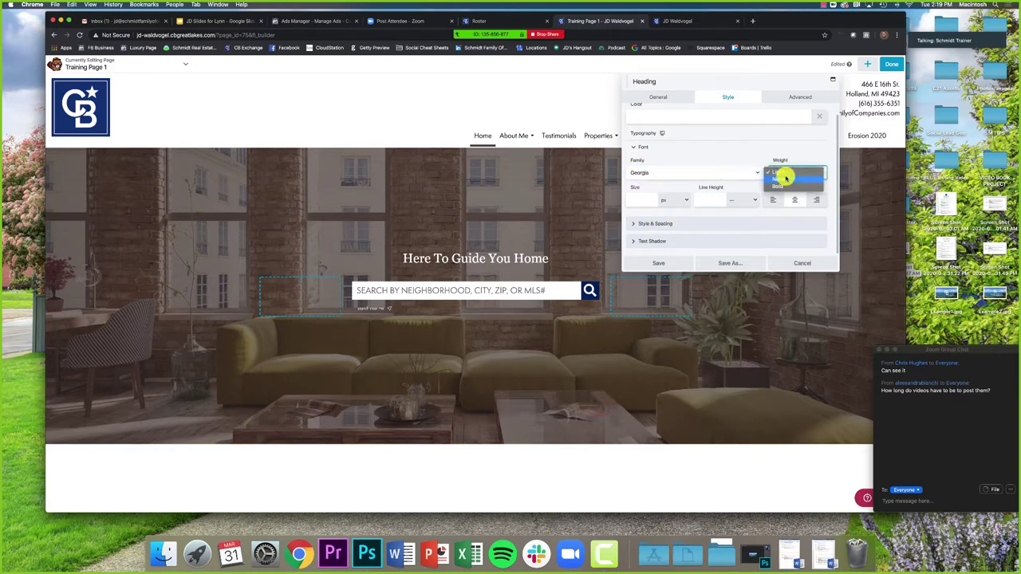
pyautogui.click(786, 180)
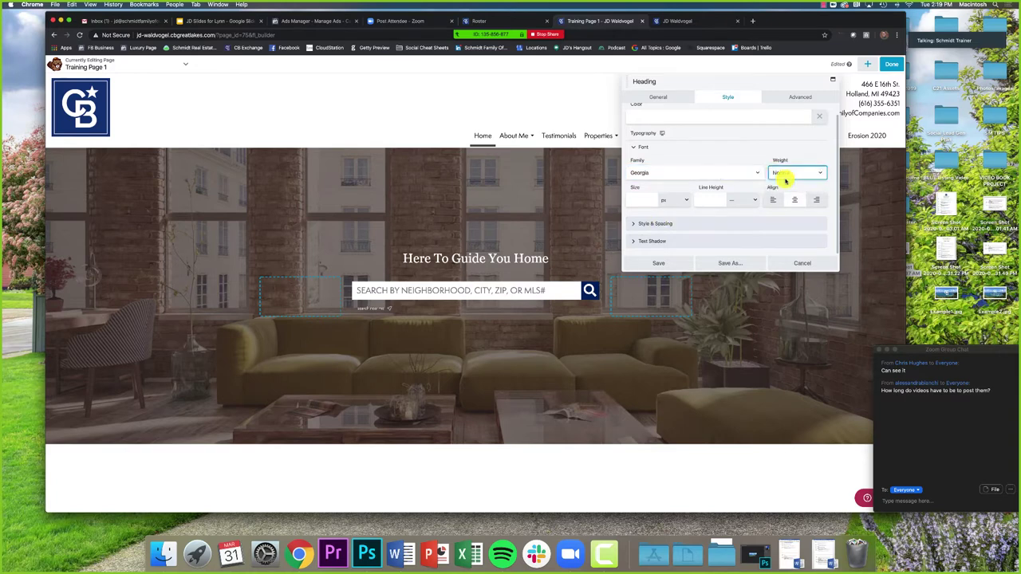
pyautogui.click(787, 174)
pyautogui.click(788, 175)
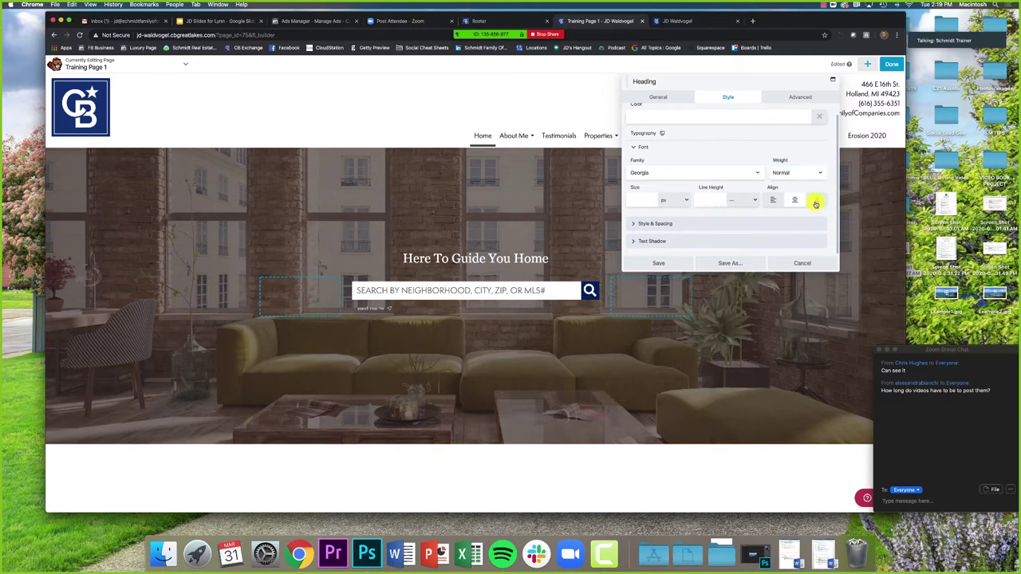
pyautogui.click(777, 201)
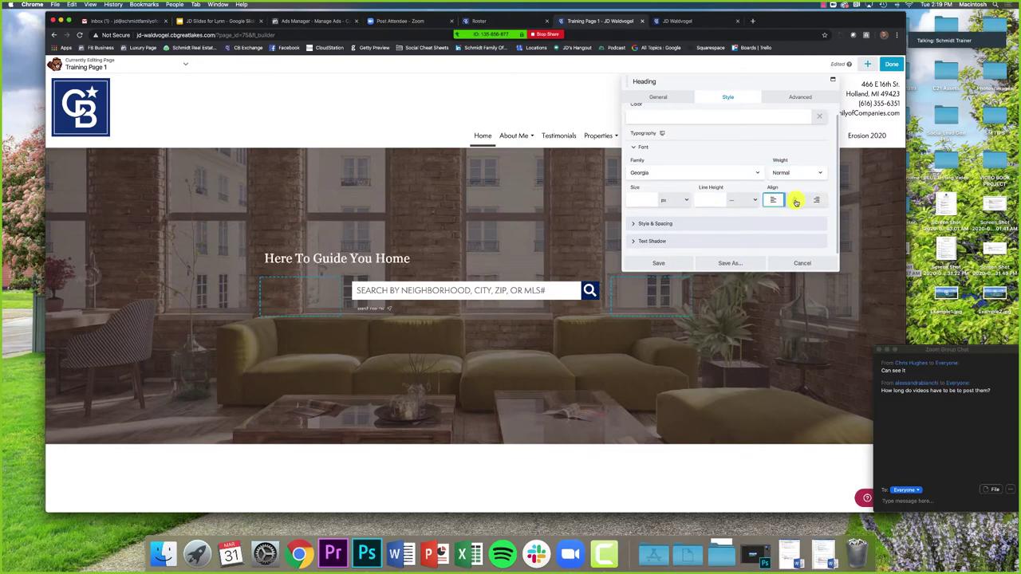
pyautogui.click(796, 201)
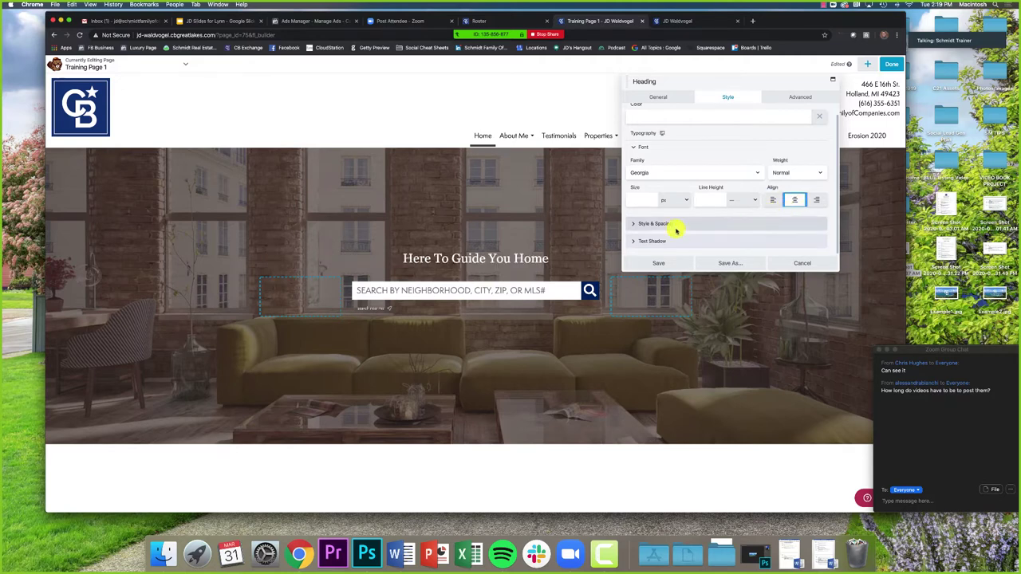
# Step: Examine the heading's Style & Spacing options
pyautogui.click(637, 225)
pyautogui.scroll(-3, 638, 231)
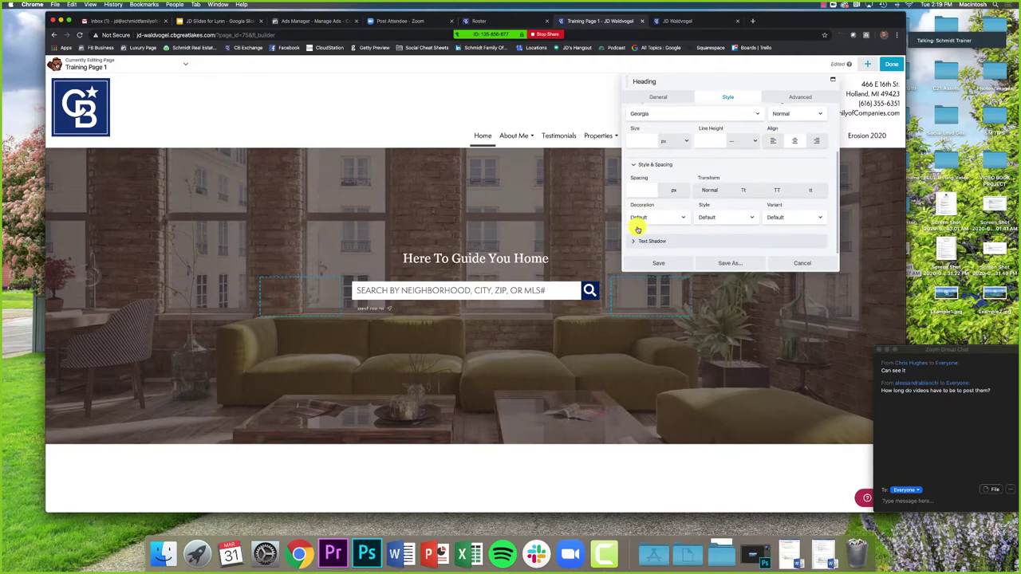
pyautogui.scroll(4, 636, 241)
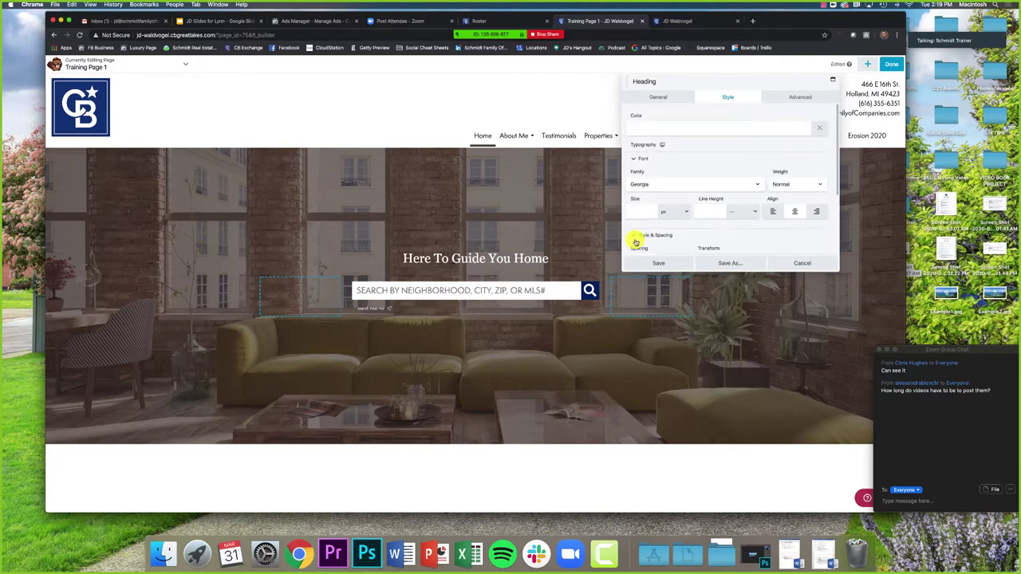
# Step: Try several green shades for the heading's text color and return it to white (#ffffff)
pyautogui.click(693, 130)
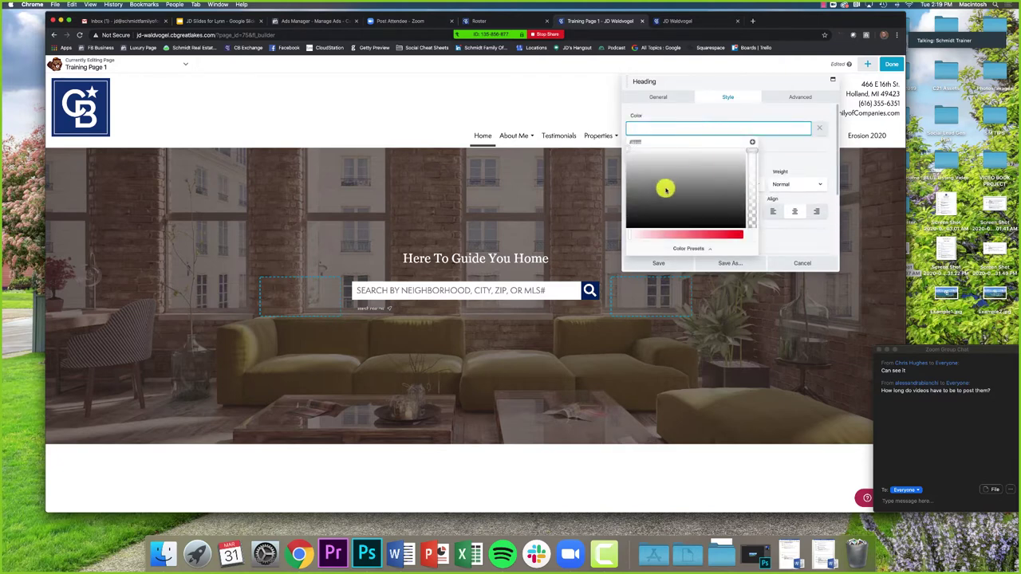
pyautogui.moveTo(697, 231); pyautogui.dragTo(737, 233)
pyautogui.moveTo(672, 168)
pyautogui.mouseDown()
pyautogui.moveTo(649, 173)
pyautogui.moveTo(662, 157)
pyautogui.moveTo(673, 161)
pyautogui.mouseUp()
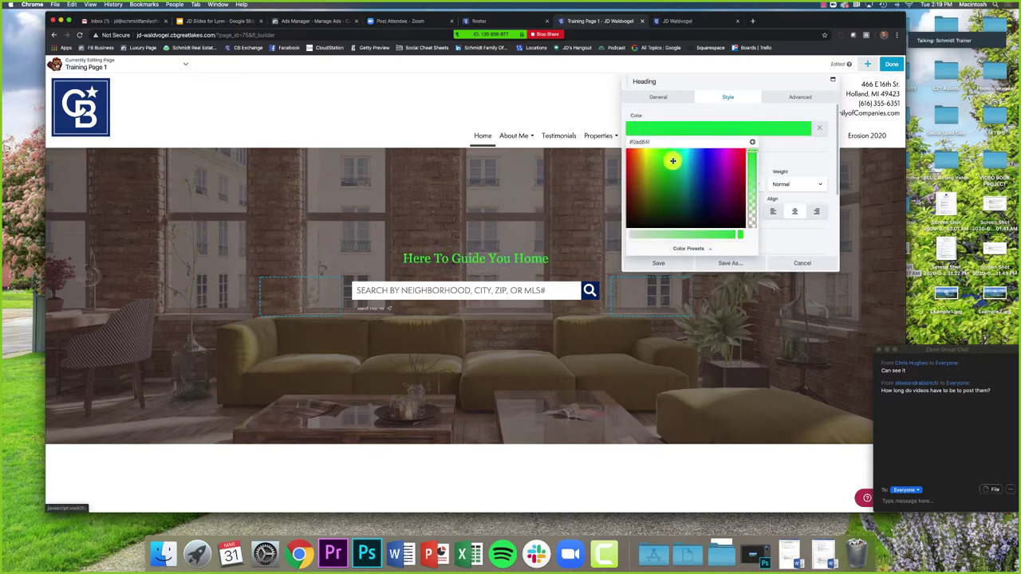
pyautogui.moveTo(713, 233)
pyautogui.mouseDown()
pyautogui.moveTo(658, 234)
pyautogui.moveTo(731, 236)
pyautogui.mouseUp()
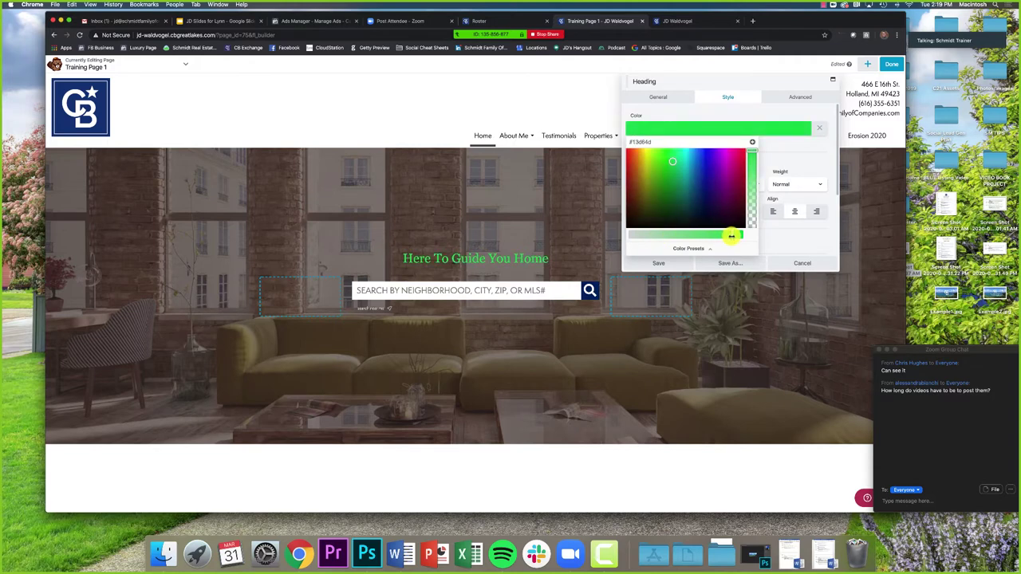
pyautogui.click(690, 172)
pyautogui.moveTo(690, 172)
pyautogui.mouseDown()
pyautogui.moveTo(656, 194)
pyautogui.moveTo(666, 159)
pyautogui.moveTo(631, 176)
pyautogui.moveTo(677, 199)
pyautogui.moveTo(693, 153)
pyautogui.moveTo(647, 168)
pyautogui.moveTo(615, 136)
pyautogui.moveTo(679, 189)
pyautogui.moveTo(656, 164)
pyautogui.moveTo(674, 176)
pyautogui.mouseUp()
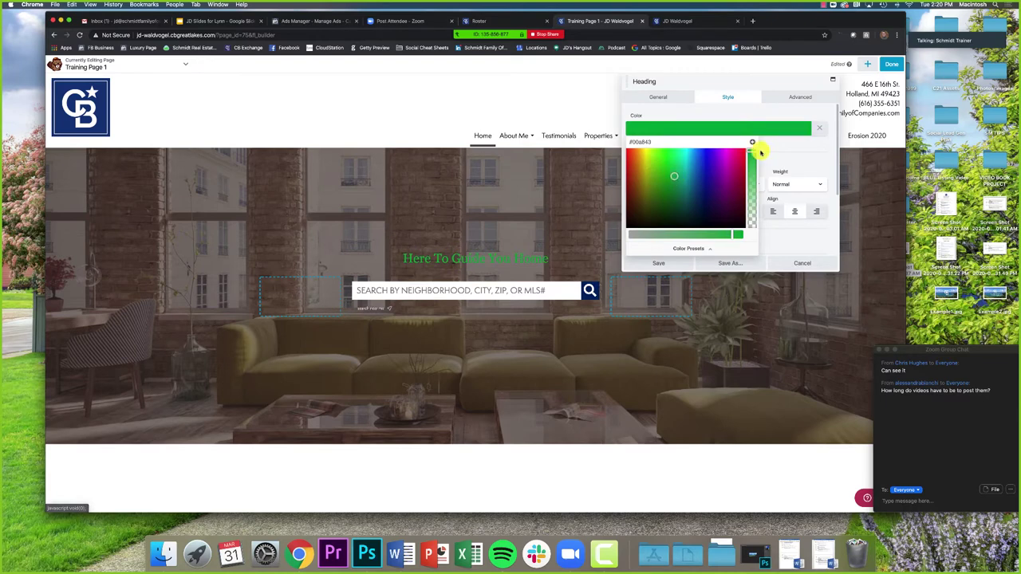
pyautogui.moveTo(640, 235); pyautogui.dragTo(602, 223)
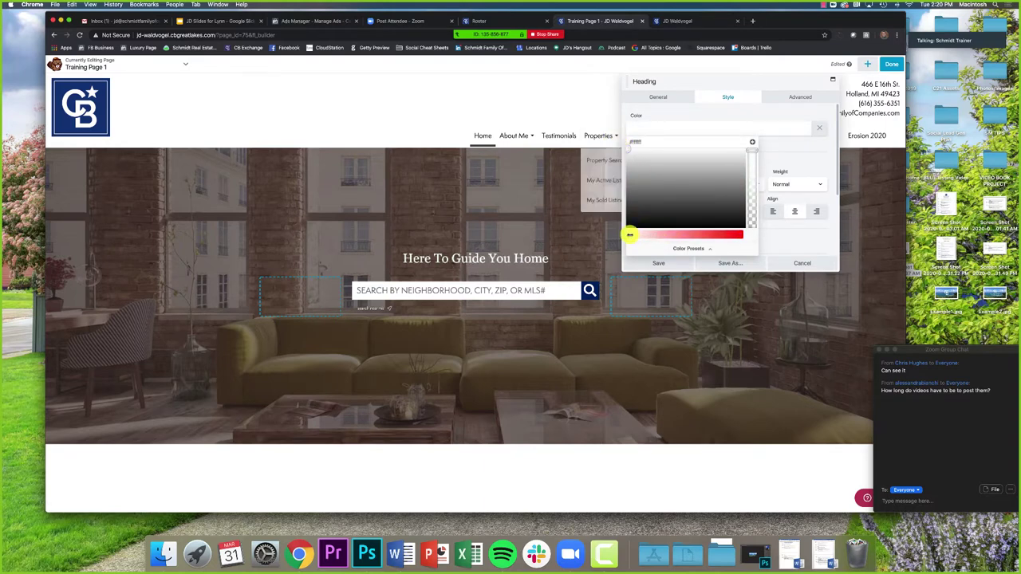
pyautogui.click(782, 154)
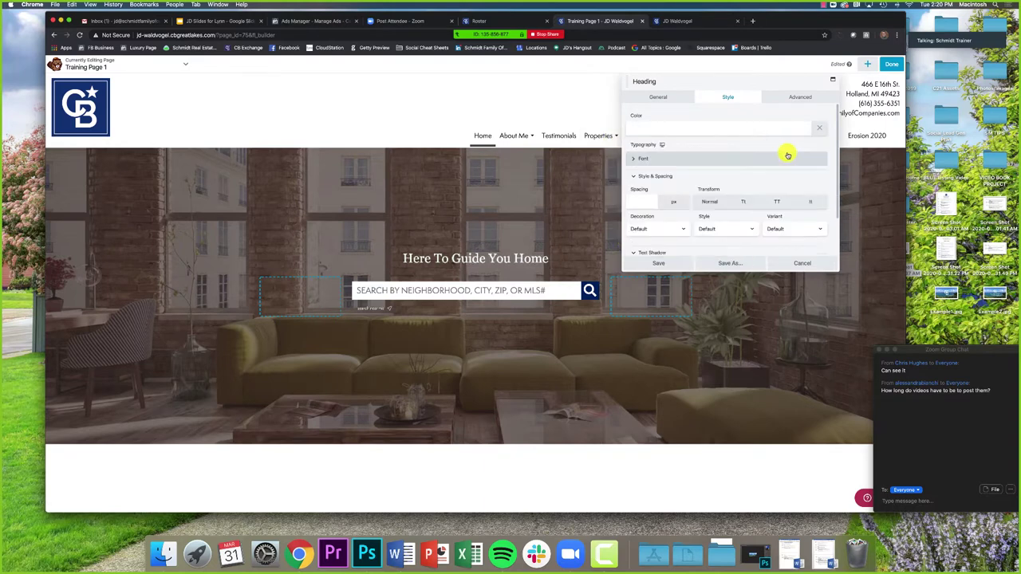
# Step: Set the banner heading's font size to 51 px and save the heading settings
pyautogui.click(662, 98)
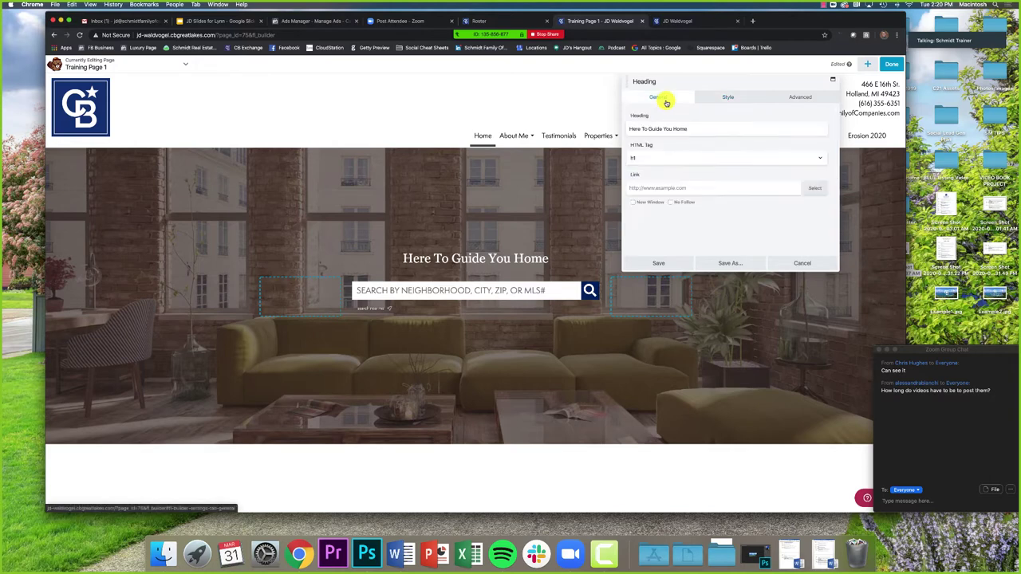
pyautogui.click(725, 99)
pyautogui.scroll(-2, 698, 203)
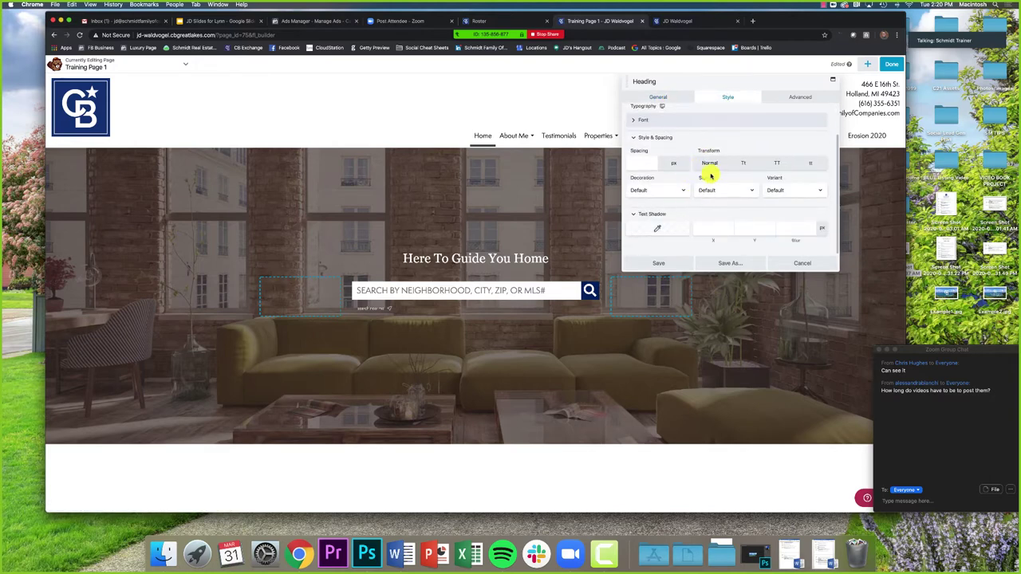
pyautogui.scroll(2, 702, 169)
pyautogui.click(668, 162)
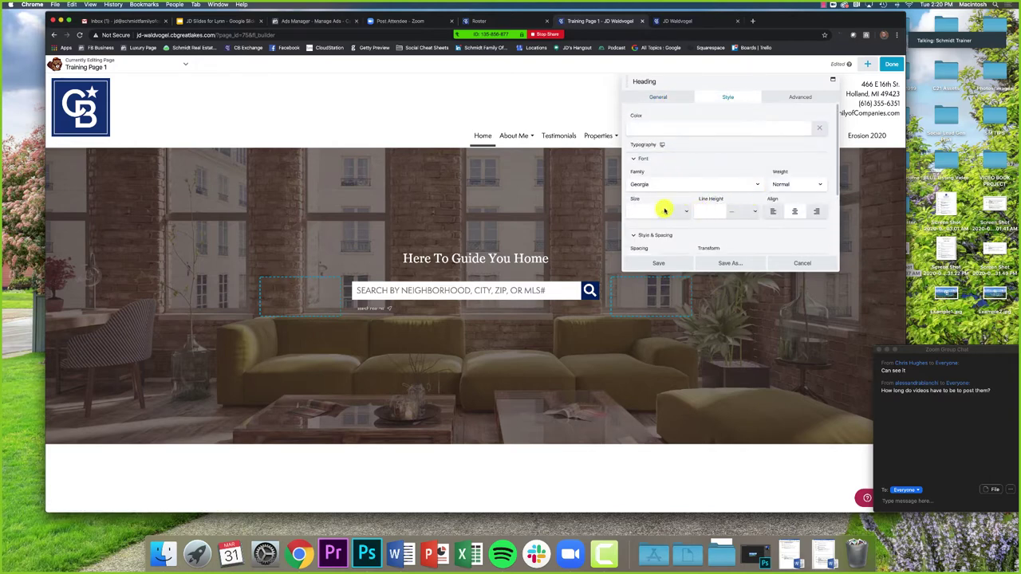
pyautogui.click(638, 211)
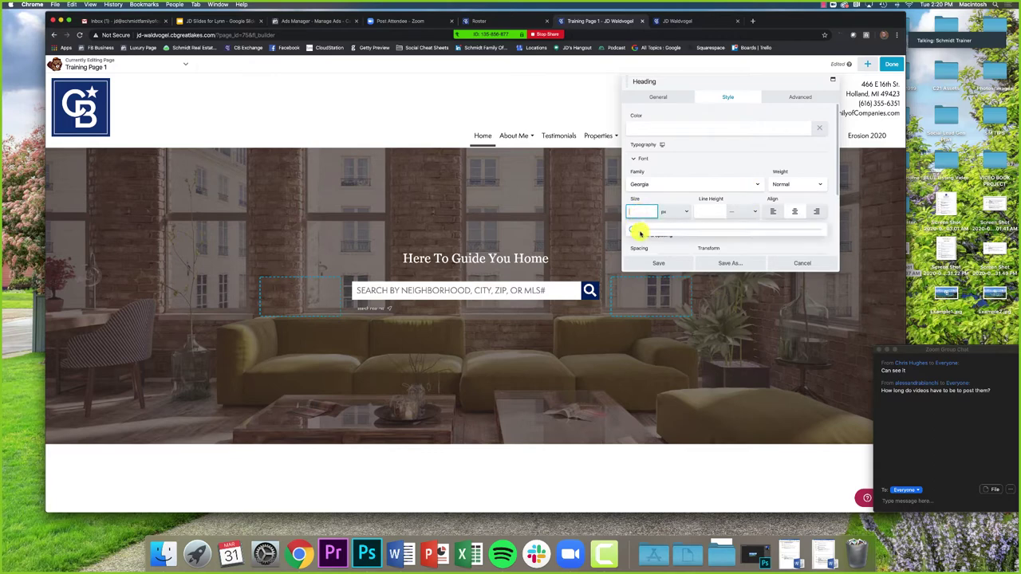
pyautogui.write('21')
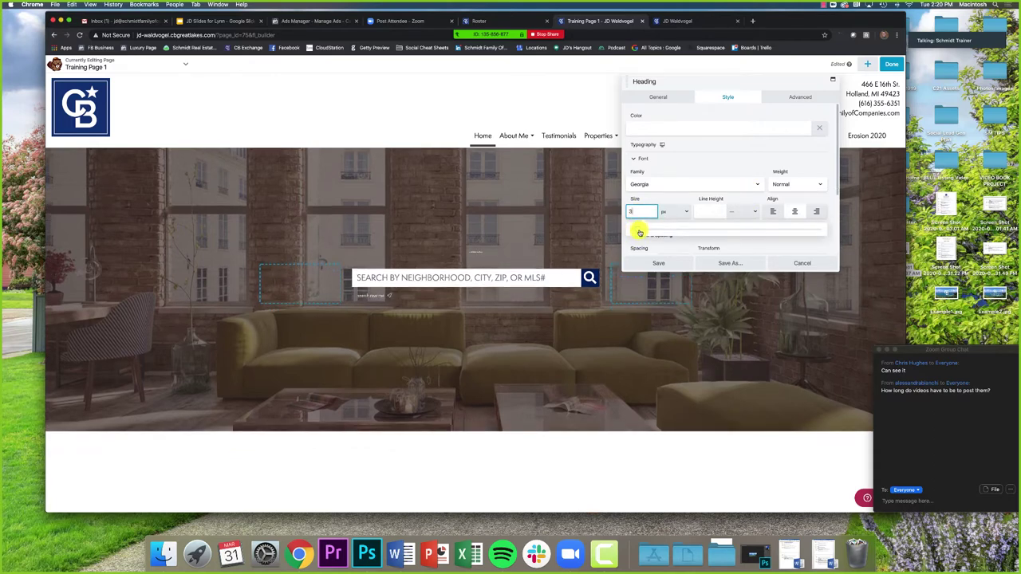
pyautogui.moveTo(677, 233); pyautogui.dragTo(729, 233)
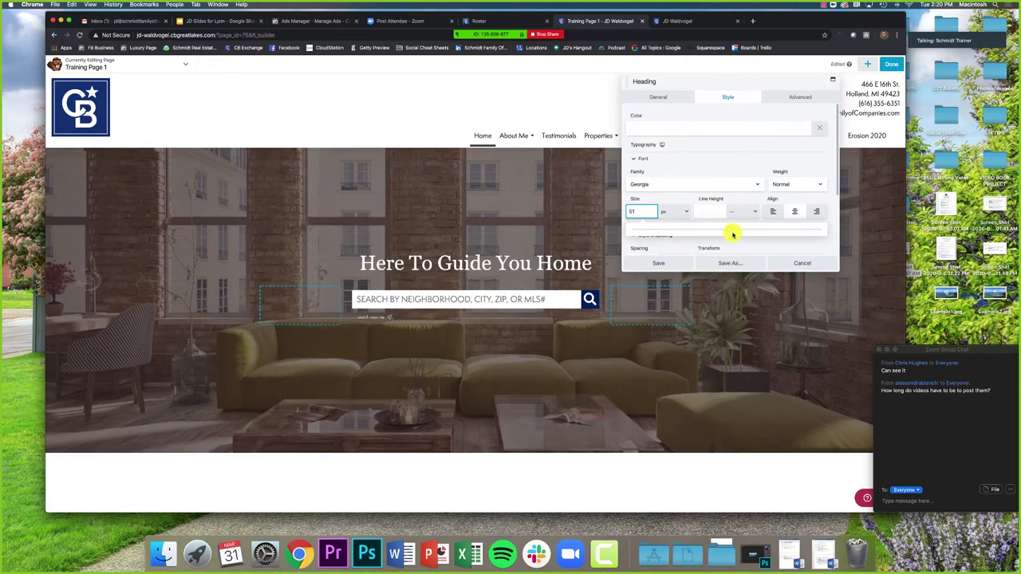
pyautogui.click(663, 264)
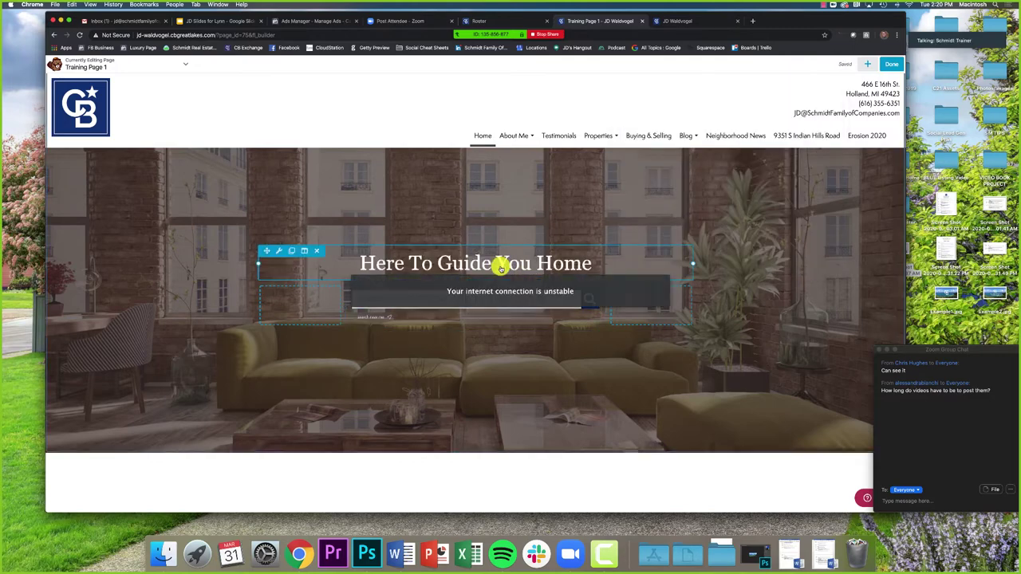
# Step: Look over the page from the banner down to the Putting You At Ease section
pyautogui.scroll(-2, 479, 354)
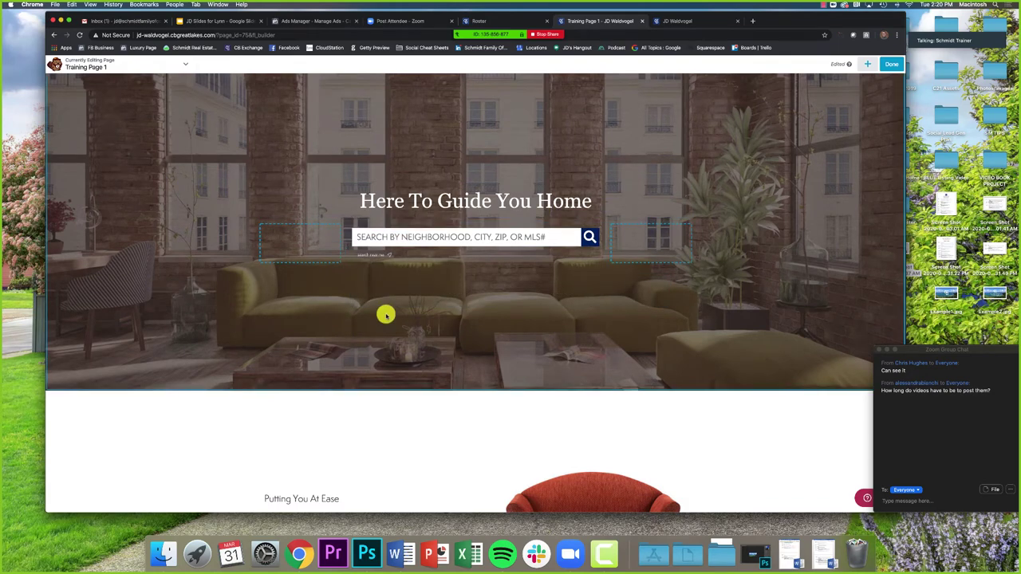
pyautogui.scroll(-2, 386, 315)
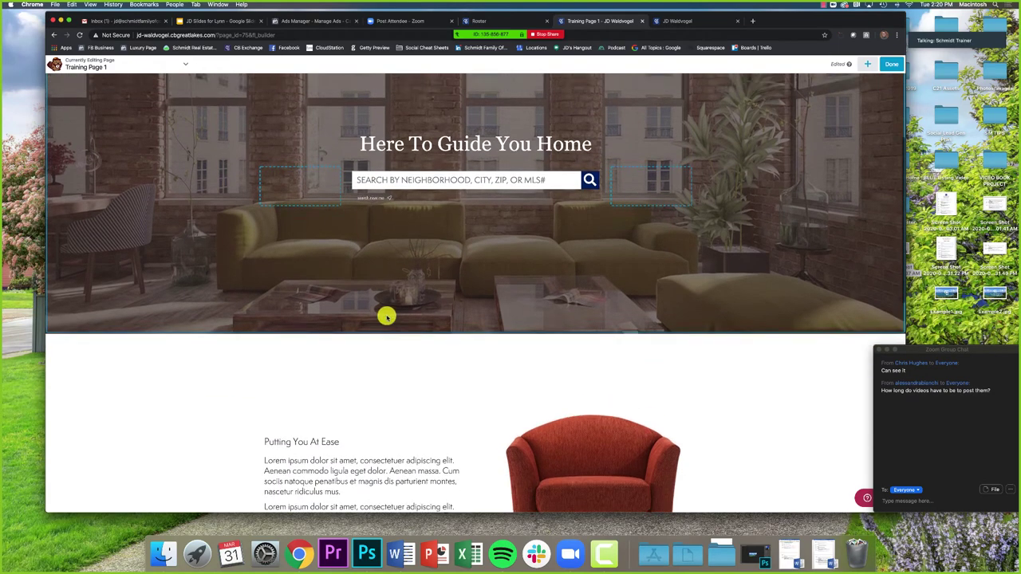
pyautogui.scroll(5, 386, 316)
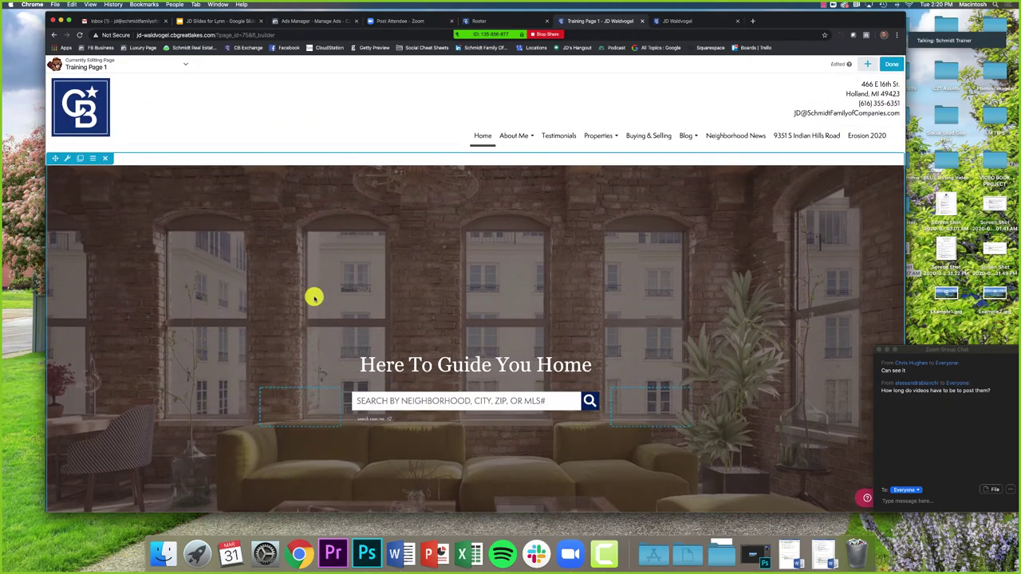
pyautogui.scroll(-2, 316, 297)
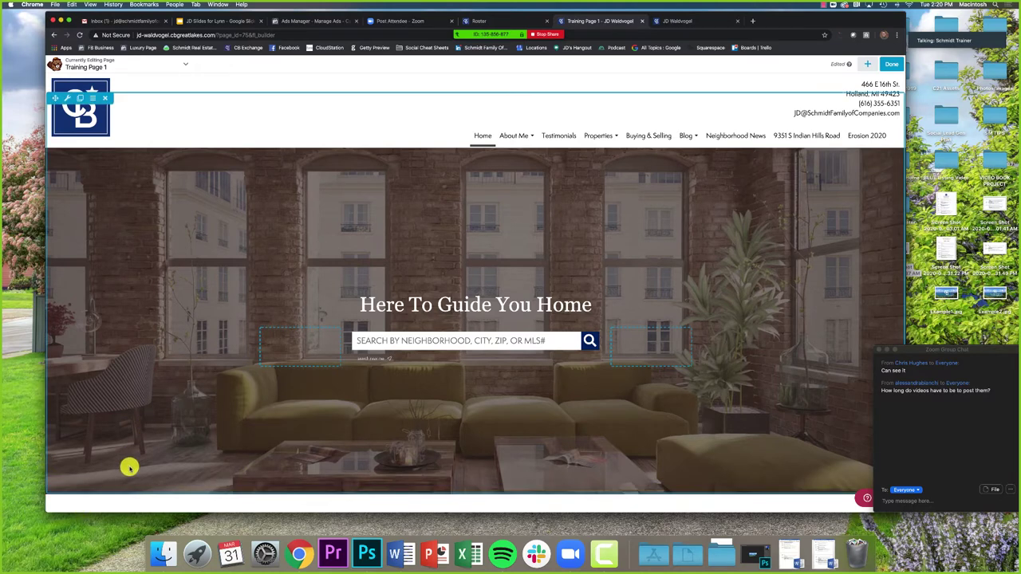
pyautogui.scroll(-1, 132, 467)
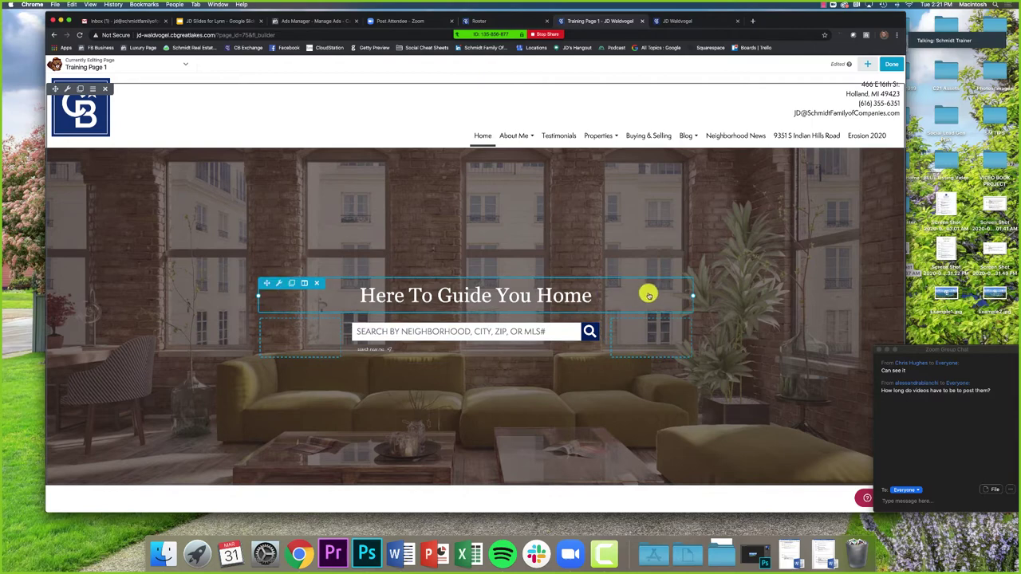
pyautogui.scroll(-5, 558, 292)
pyautogui.scroll(-2, 559, 292)
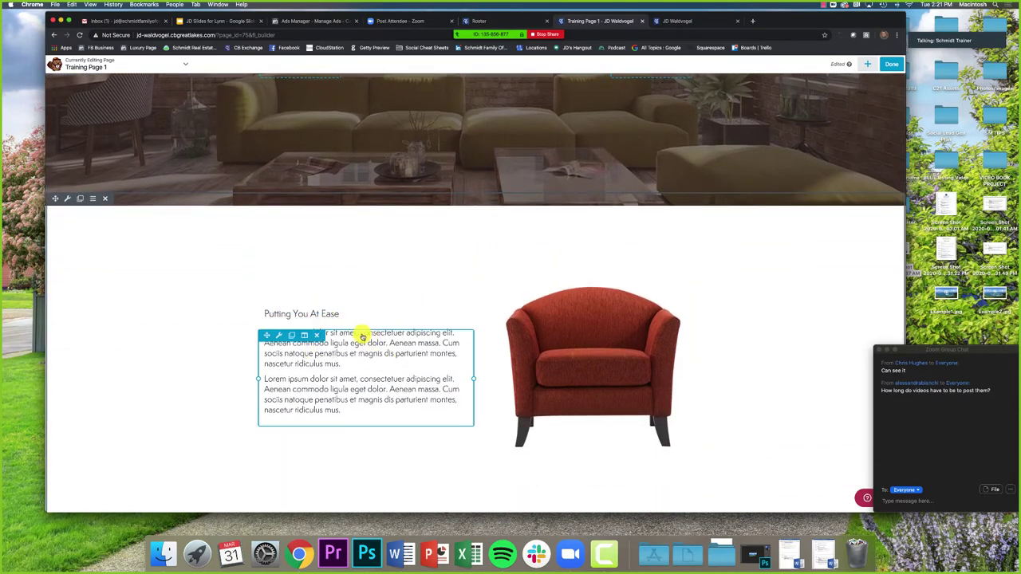
pyautogui.scroll(8, 294, 353)
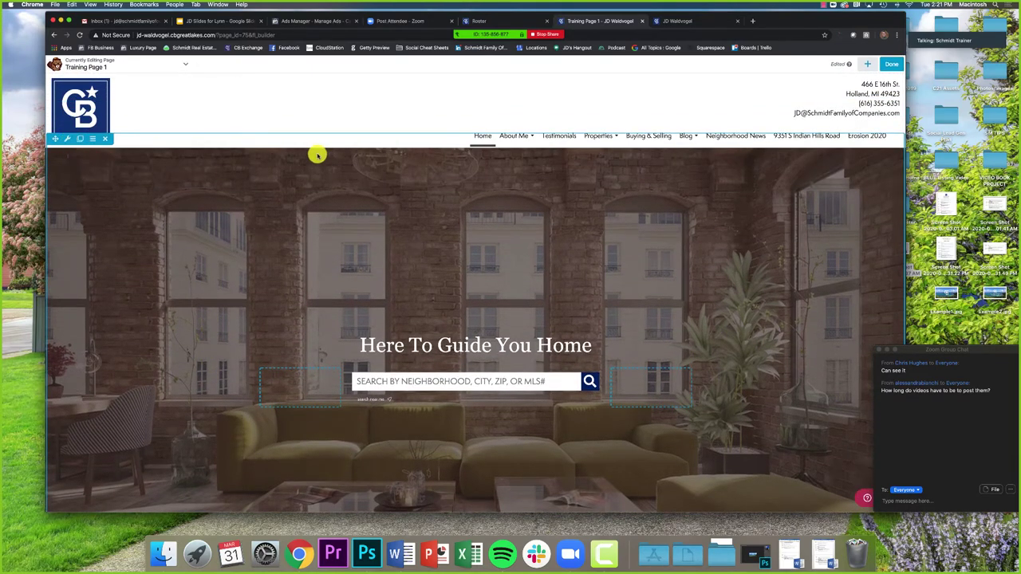
# Step: Open the banner row's settings and bring up the image chooser for its stock photo
pyautogui.click(69, 140)
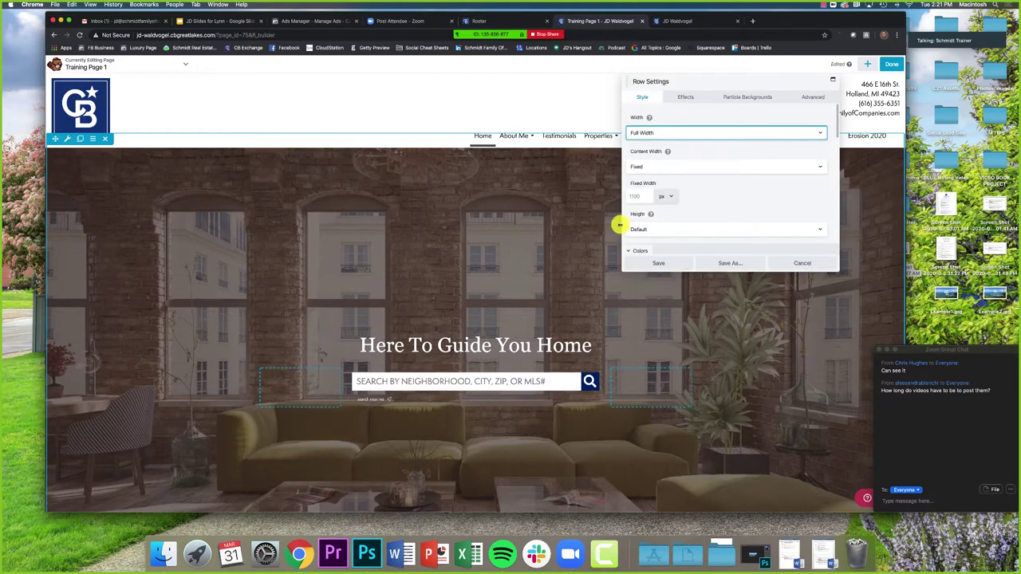
pyautogui.scroll(-5, 627, 227)
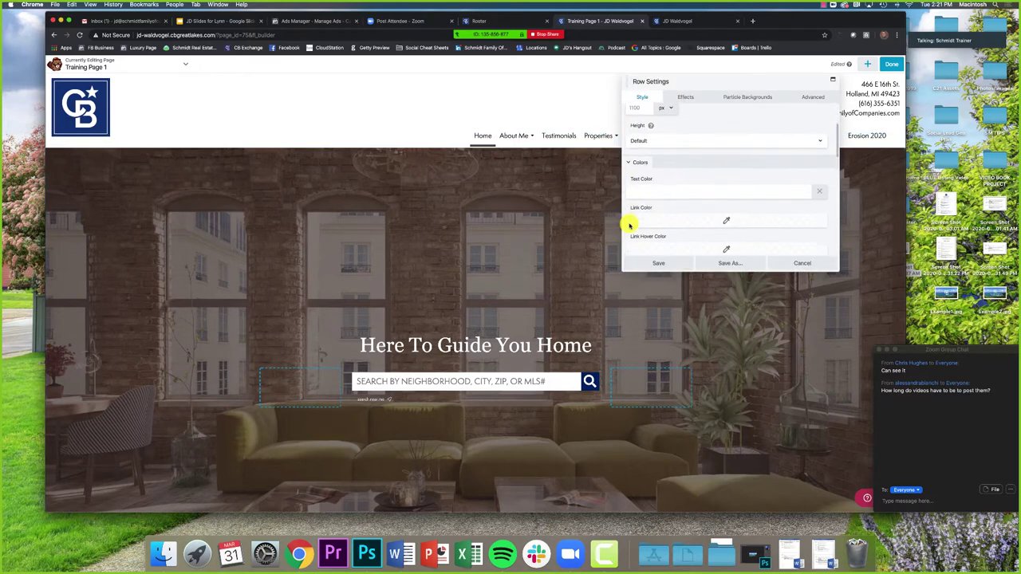
pyautogui.scroll(-5, 628, 227)
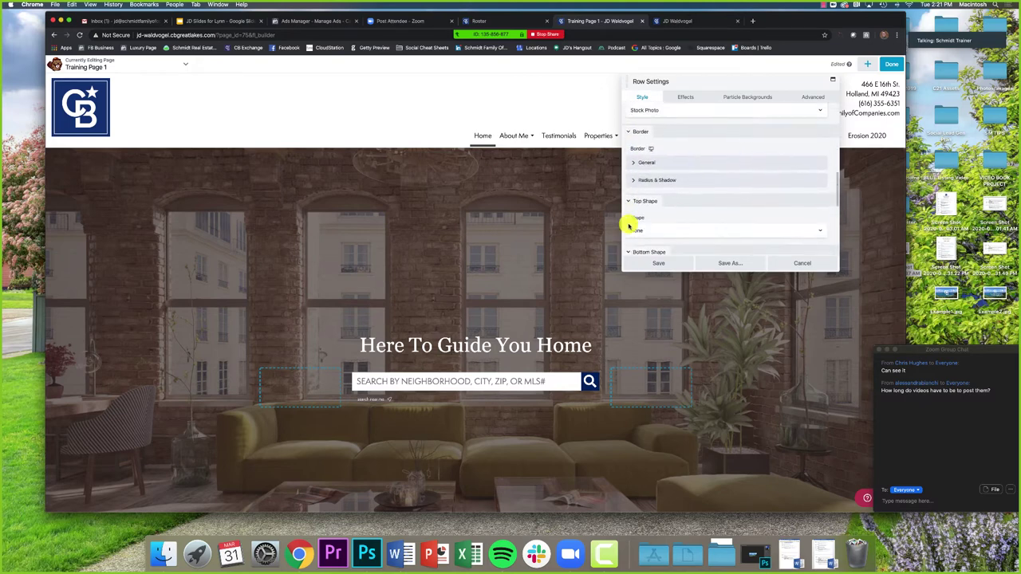
pyautogui.scroll(-1, 628, 225)
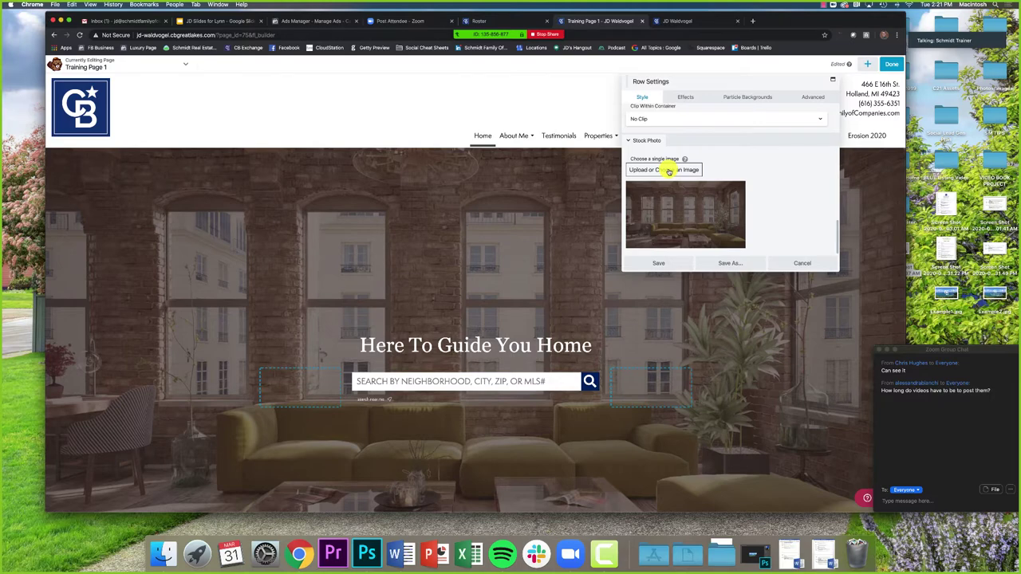
pyautogui.click(669, 170)
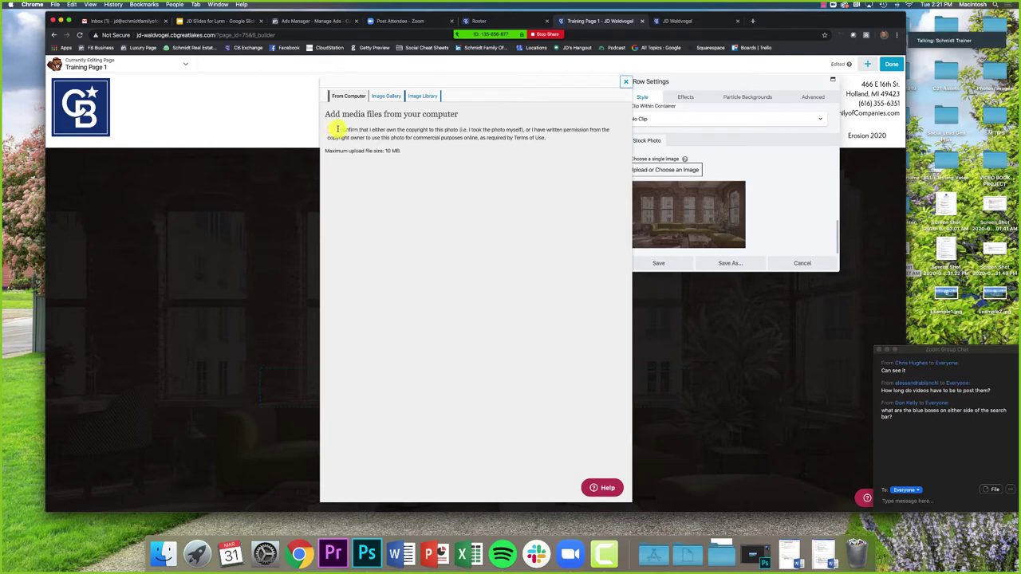
# Step: Review the copyright statement for uploading photos from the computer and accept it
pyautogui.moveTo(339, 130); pyautogui.dragTo(554, 140)
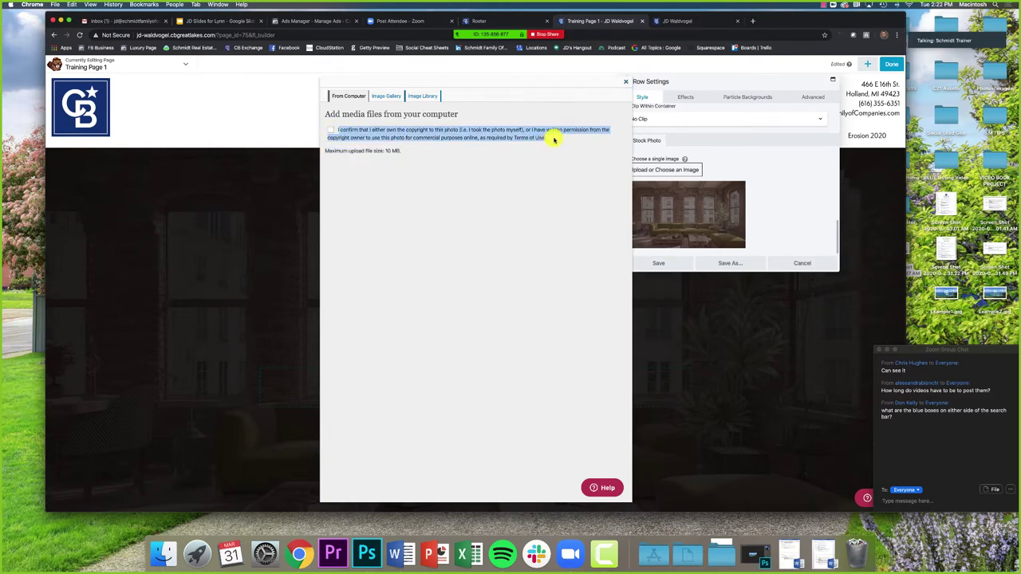
pyautogui.click(554, 139)
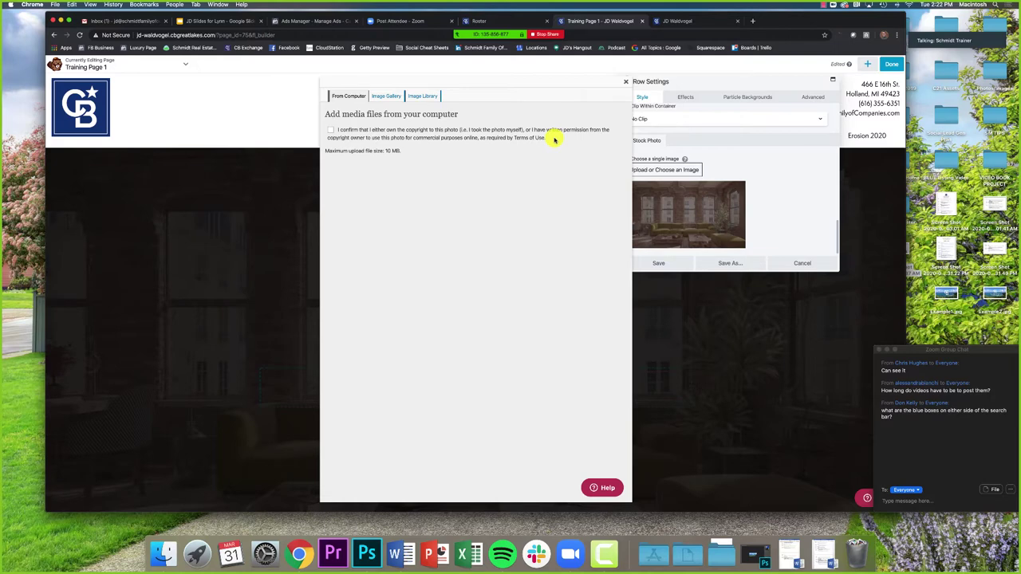
pyautogui.click(331, 130)
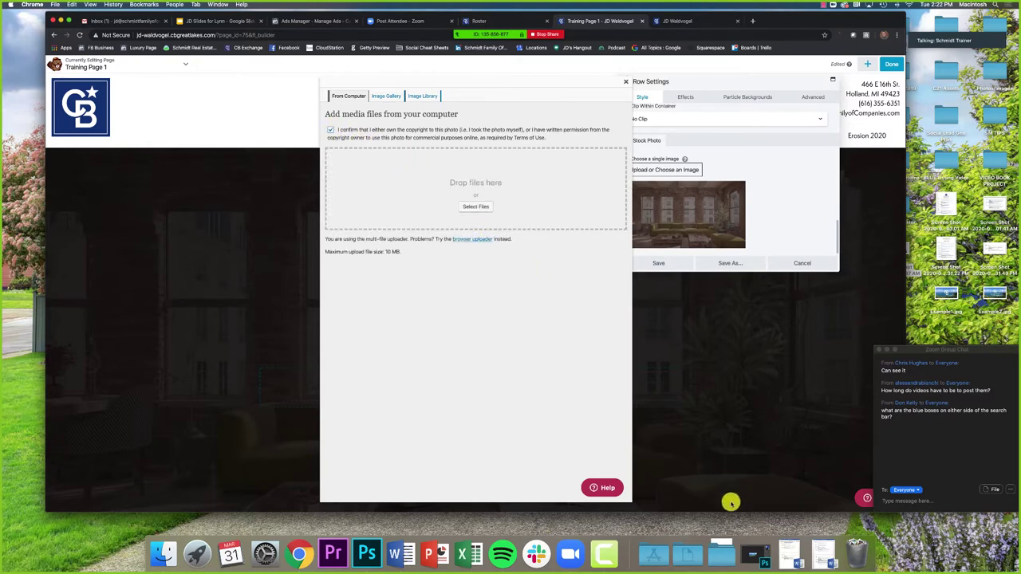
# Step: Switch to the Downloads folder in Finder and preview IMG_0846.JPG while looking for a banner photo
pyautogui.click(723, 541)
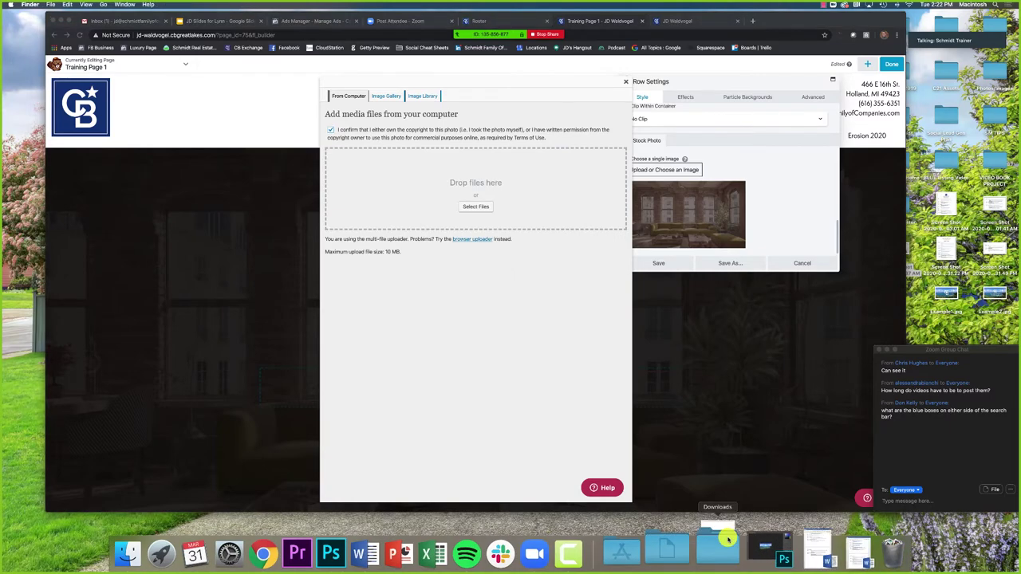
pyautogui.click(811, 117)
pyautogui.moveTo(614, 162); pyautogui.dragTo(672, 328)
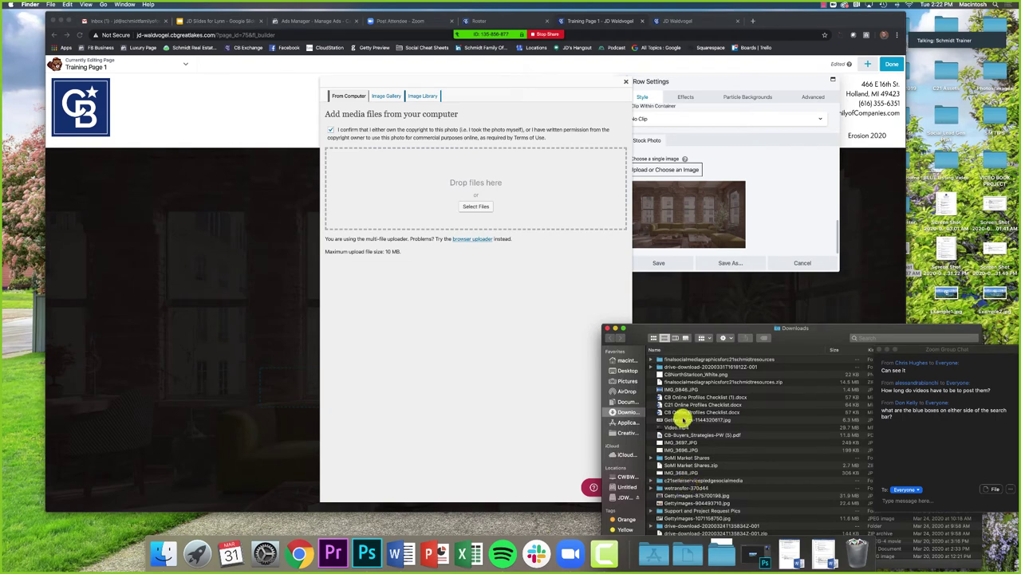
pyautogui.click(676, 389)
pyautogui.press('space')
pyautogui.press('space')
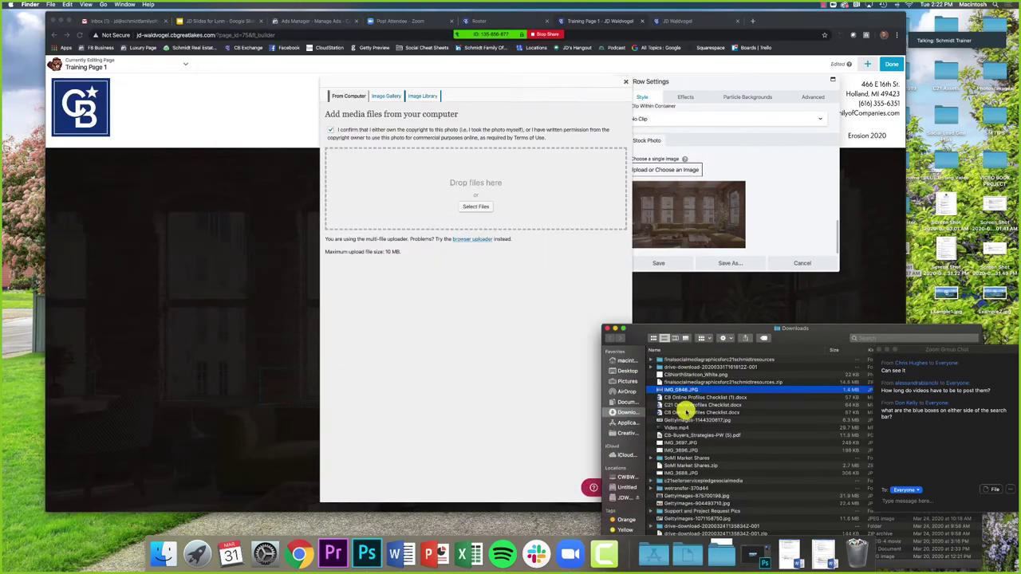
pyautogui.scroll(-1, 686, 408)
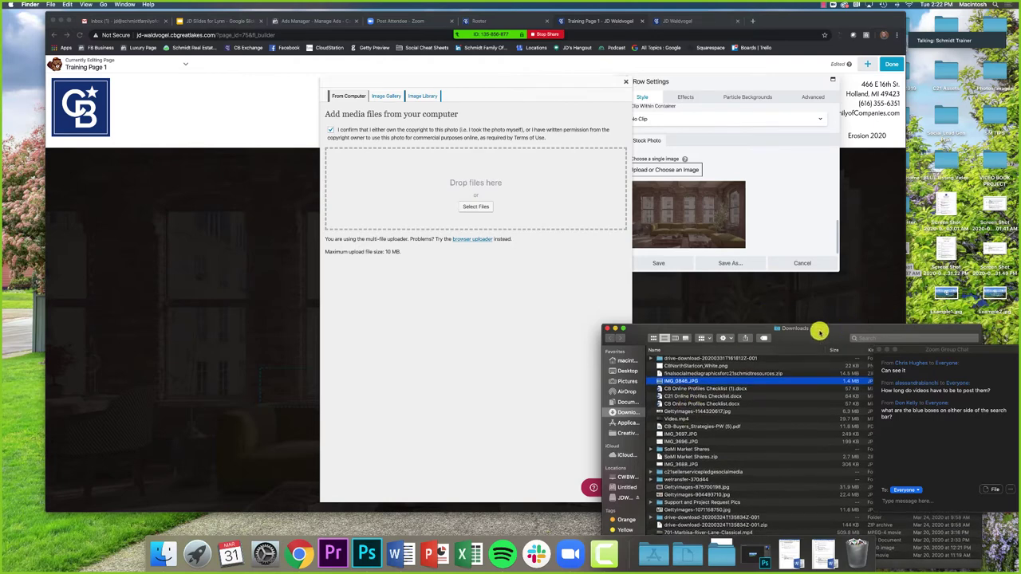
# Step: Open the Powers Twitter Photos folder on the Desktop and preview its photos, ending on IMG_3258.jpeg
pyautogui.click(630, 371)
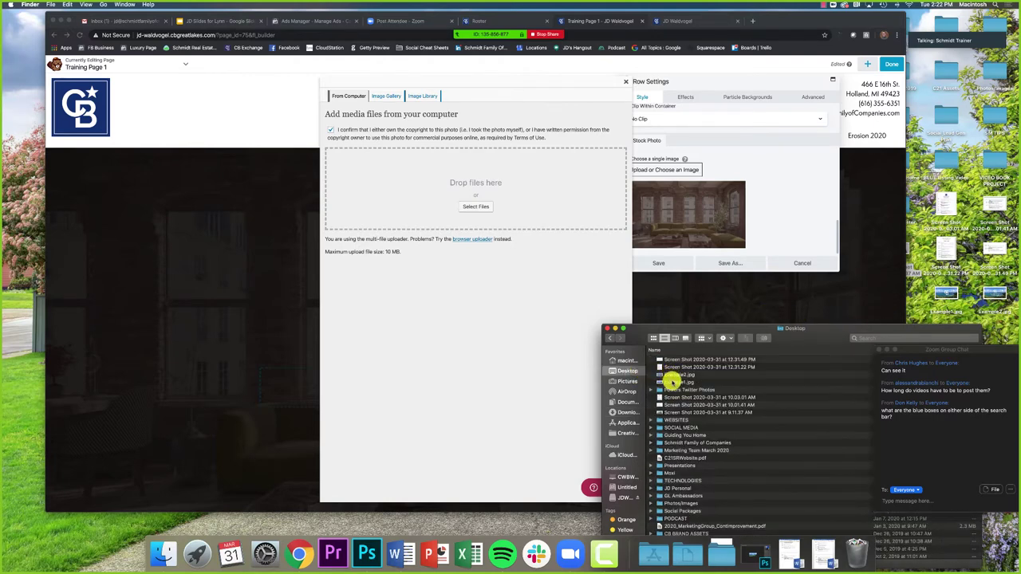
pyautogui.doubleClick(676, 389)
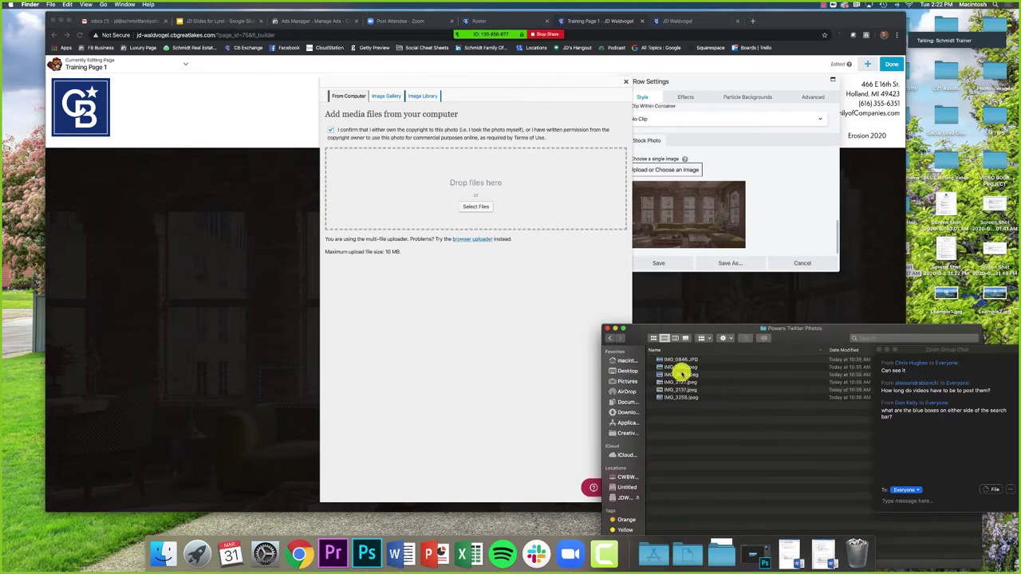
pyautogui.click(683, 373)
pyautogui.press('space')
pyautogui.press('Down')
pyautogui.press('Down')
pyautogui.press('Down')
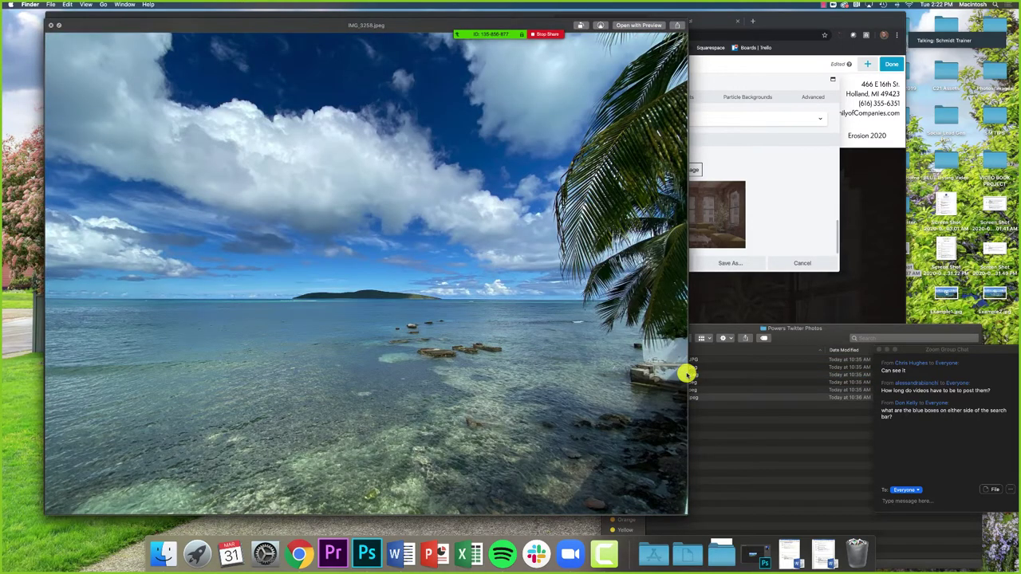
pyautogui.press('space')
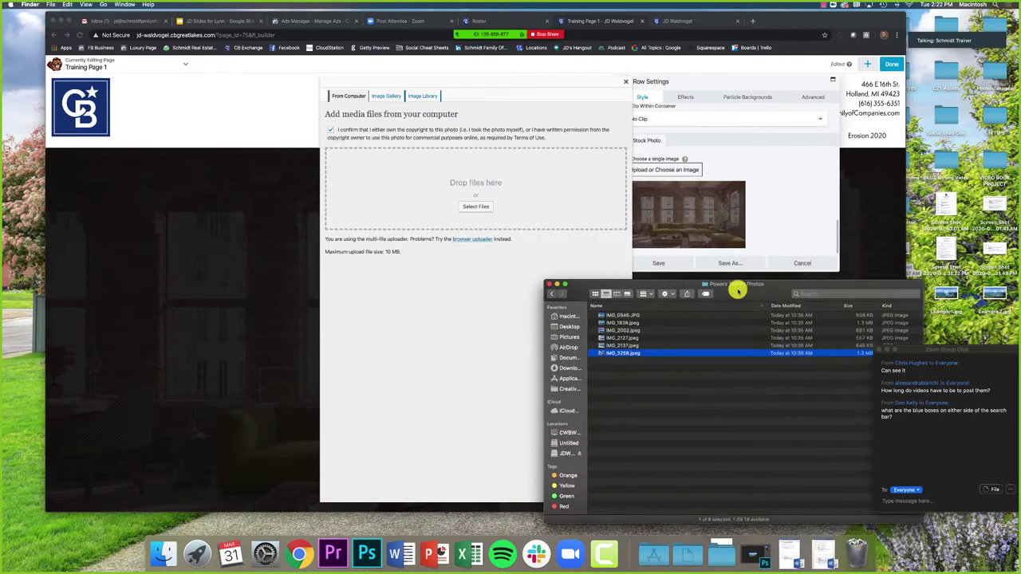
# Step: Upload IMG_3258.jpeg, insert it as the banner row's stock photo, and save the row settings
pyautogui.moveTo(734, 289); pyautogui.dragTo(778, 276)
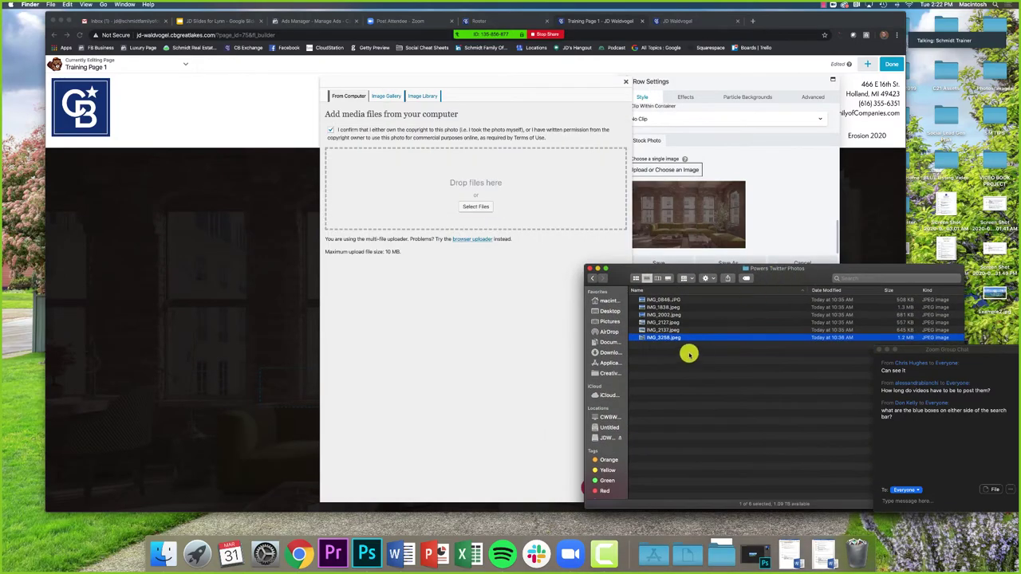
pyautogui.moveTo(700, 339); pyautogui.dragTo(488, 189)
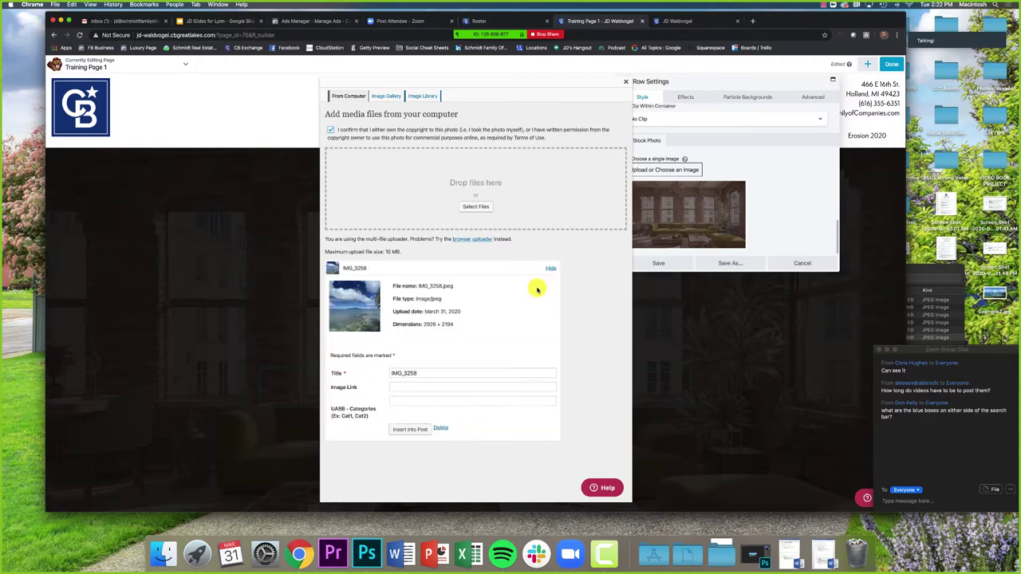
pyautogui.click(410, 430)
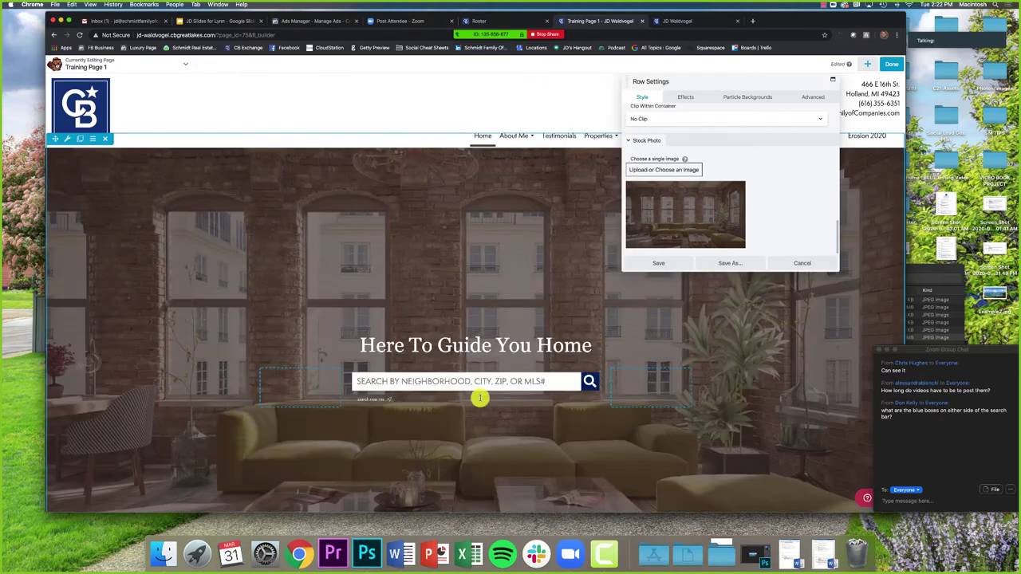
pyautogui.scroll(-1, 670, 221)
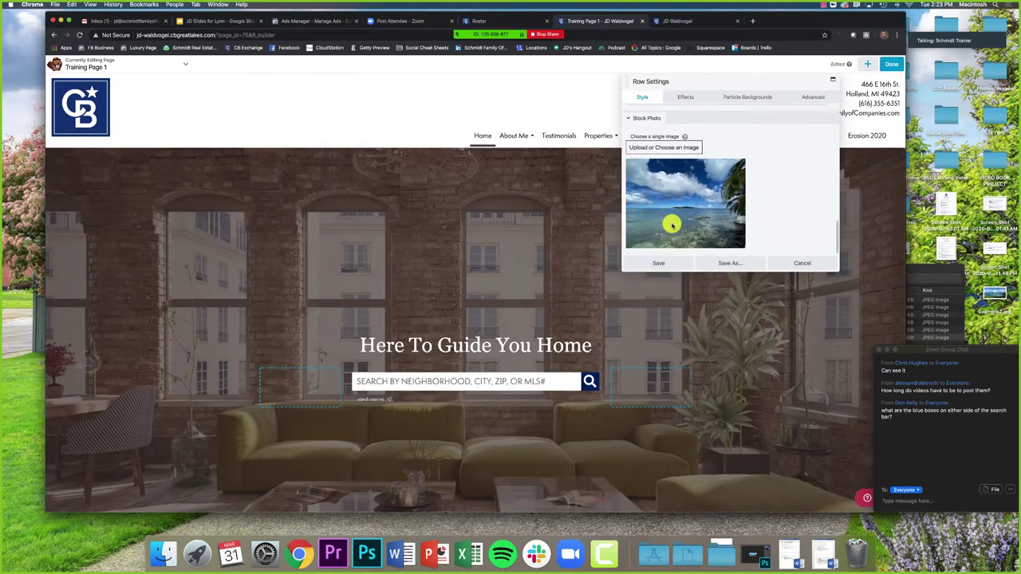
pyautogui.click(659, 263)
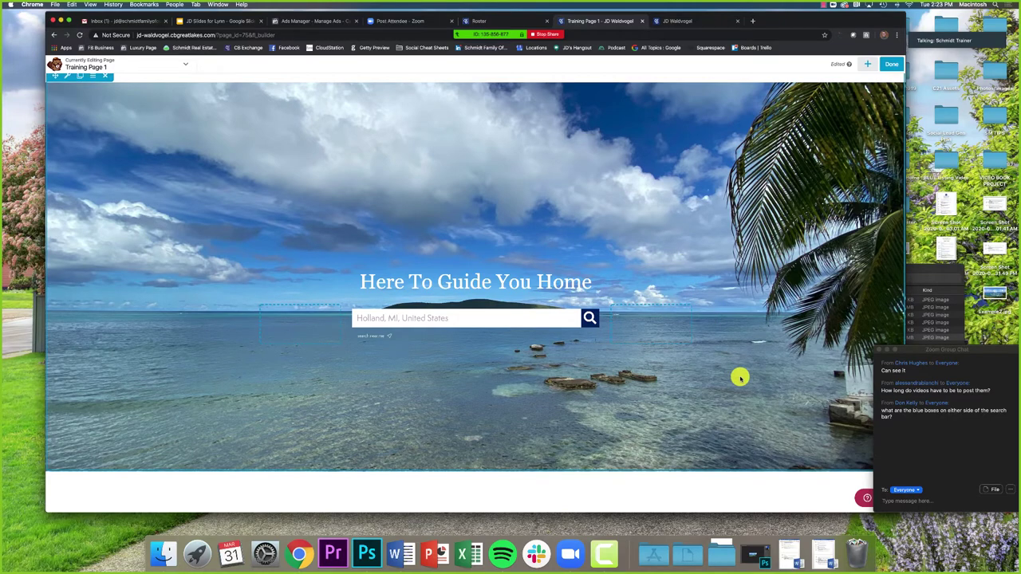
# Step: Examine the island banner and its row settings, covering the width, color, shape, stock photo and row separator options
pyautogui.scroll(-2, 741, 378)
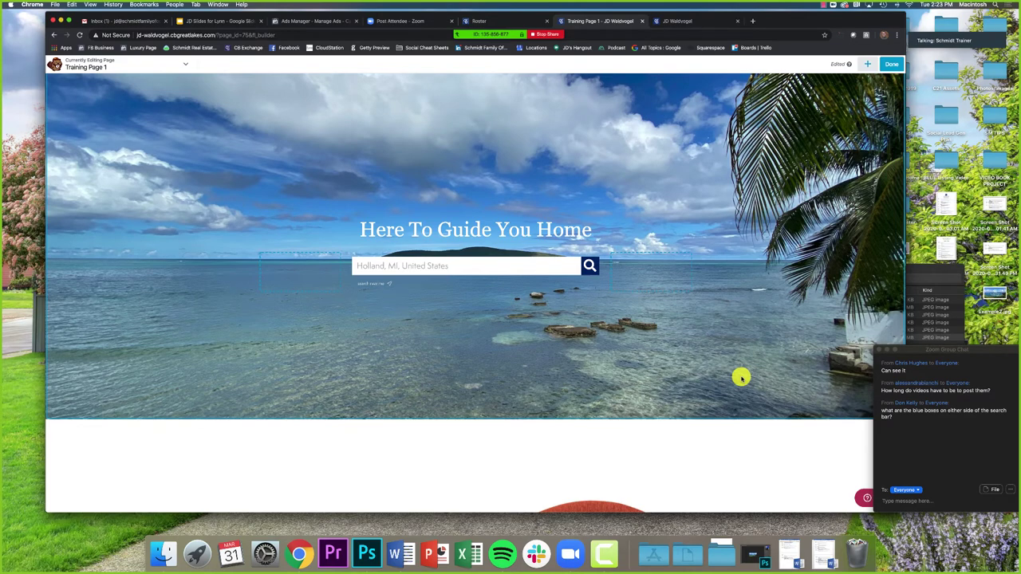
pyautogui.scroll(2, 741, 378)
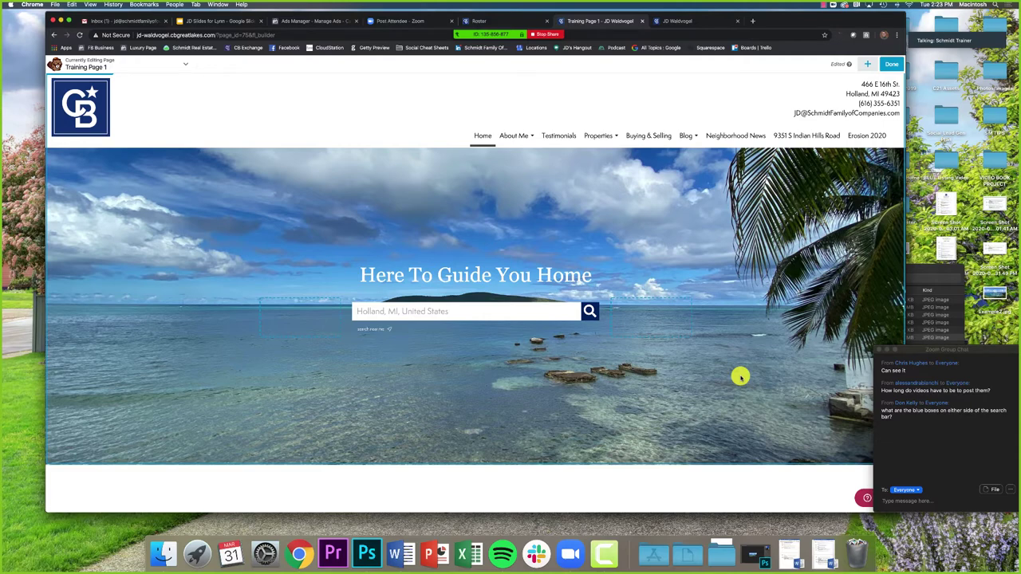
pyautogui.moveTo(457, 308)
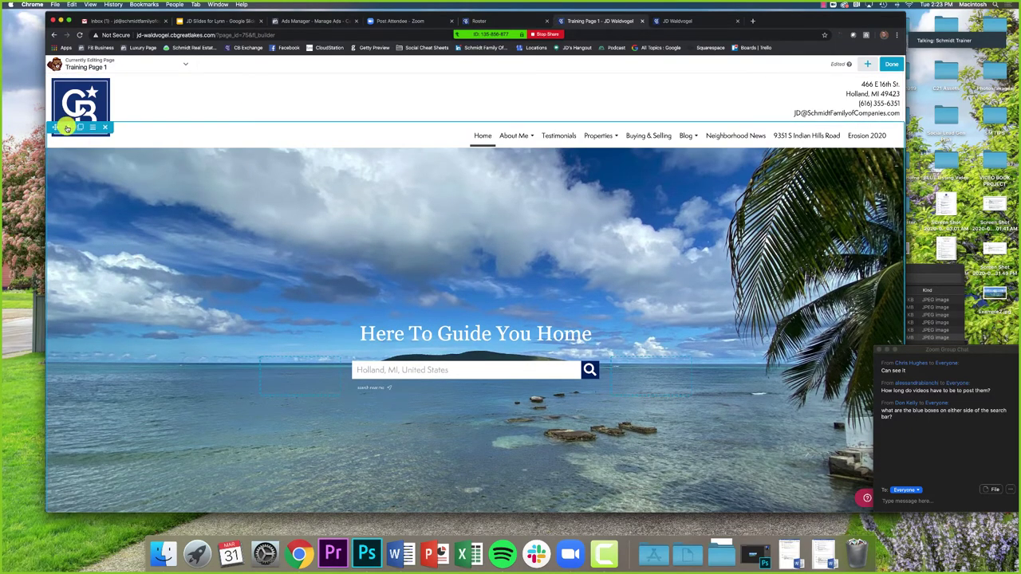
pyautogui.click(67, 128)
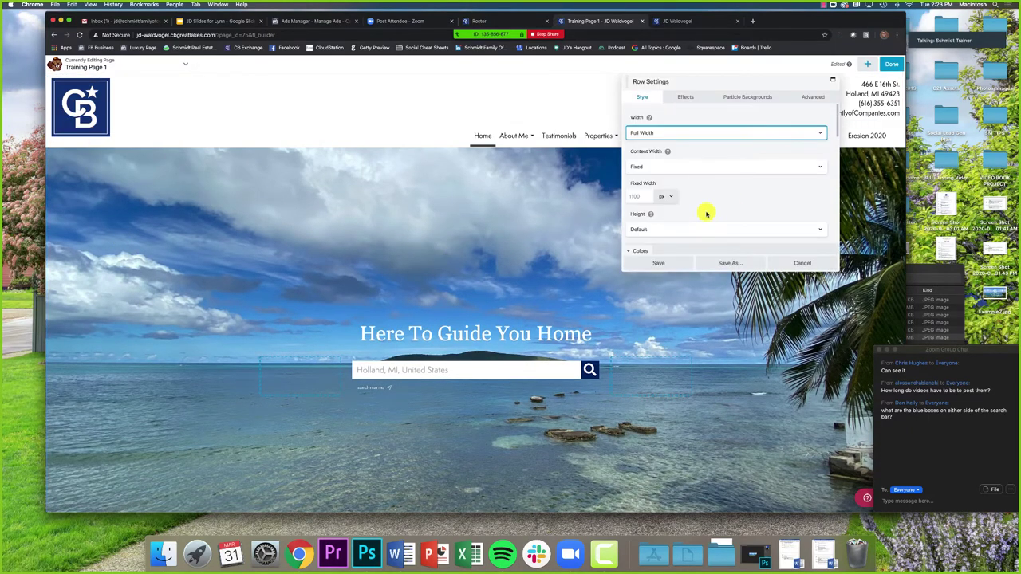
pyautogui.scroll(-2, 698, 200)
pyautogui.click(686, 97)
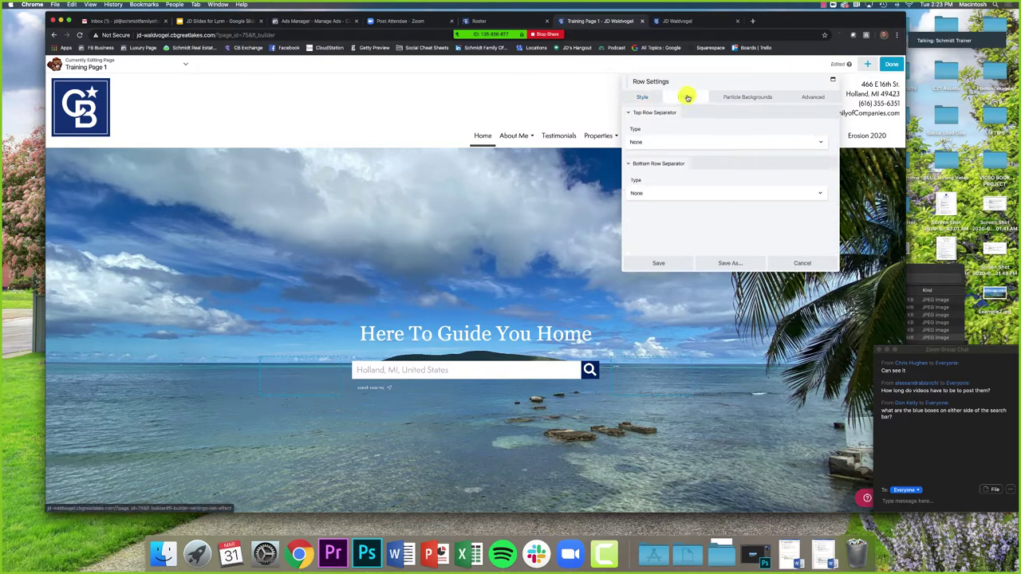
pyautogui.click(659, 99)
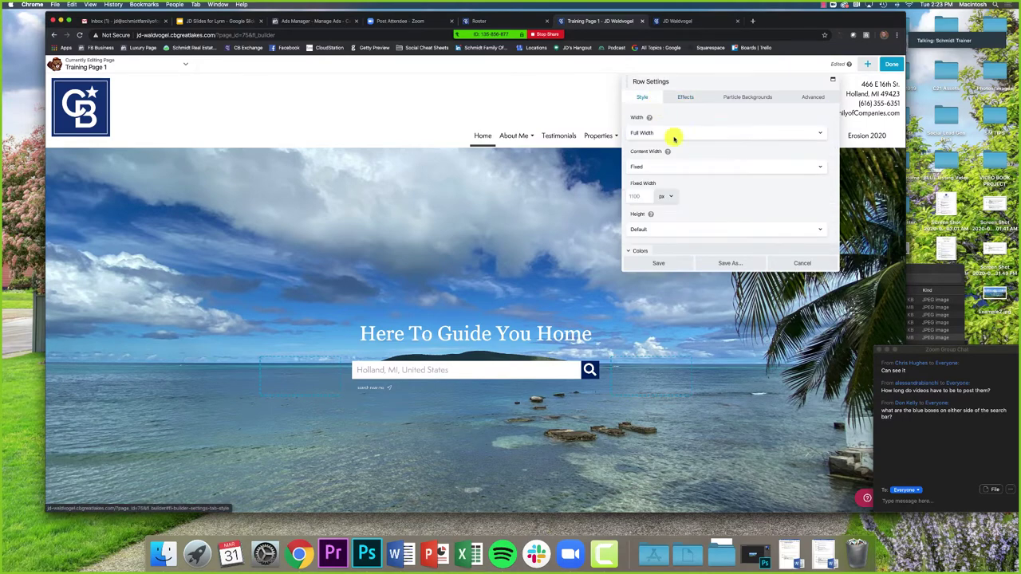
pyautogui.scroll(-8, 683, 150)
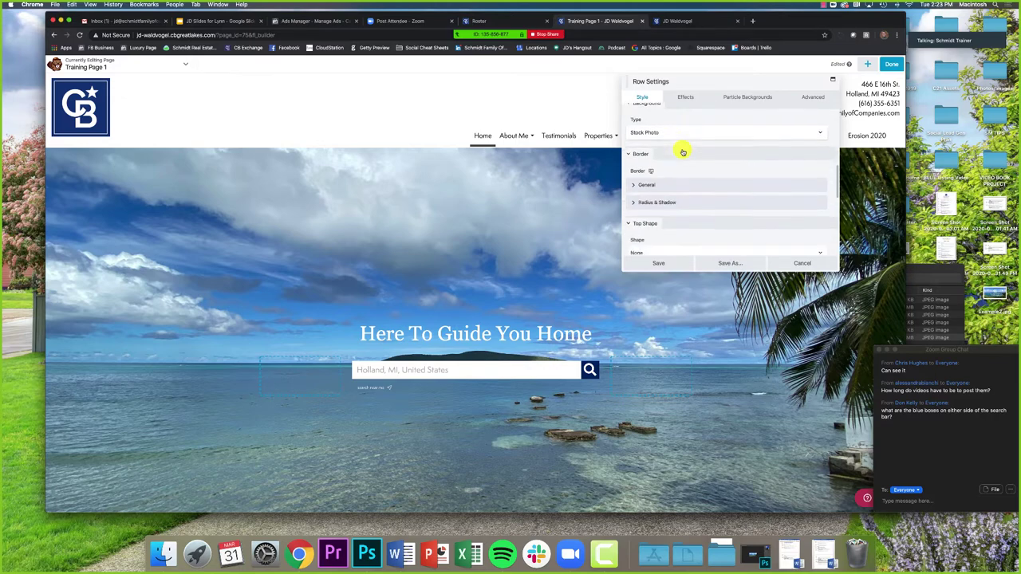
pyautogui.scroll(-6, 683, 151)
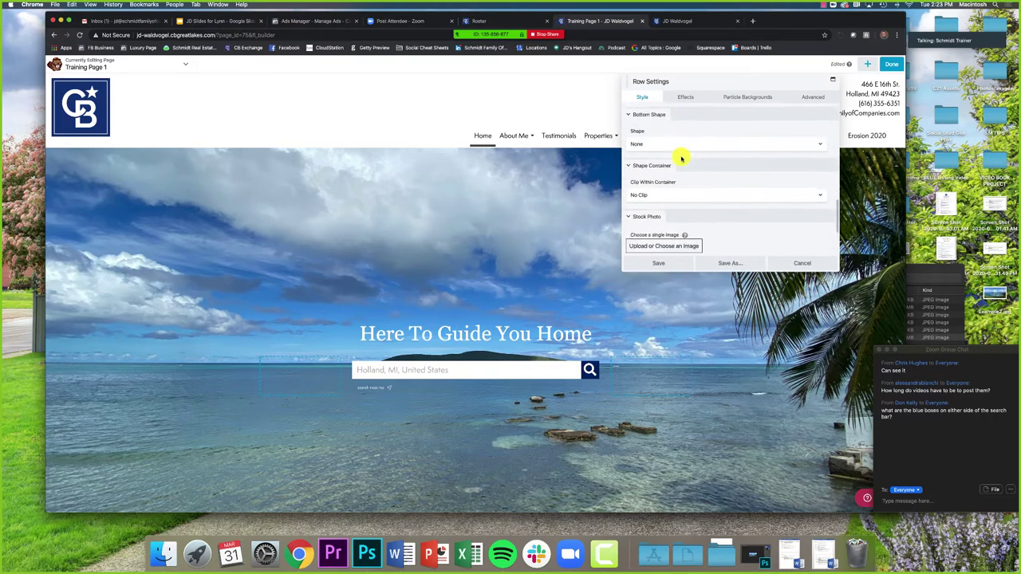
pyautogui.scroll(-2, 682, 159)
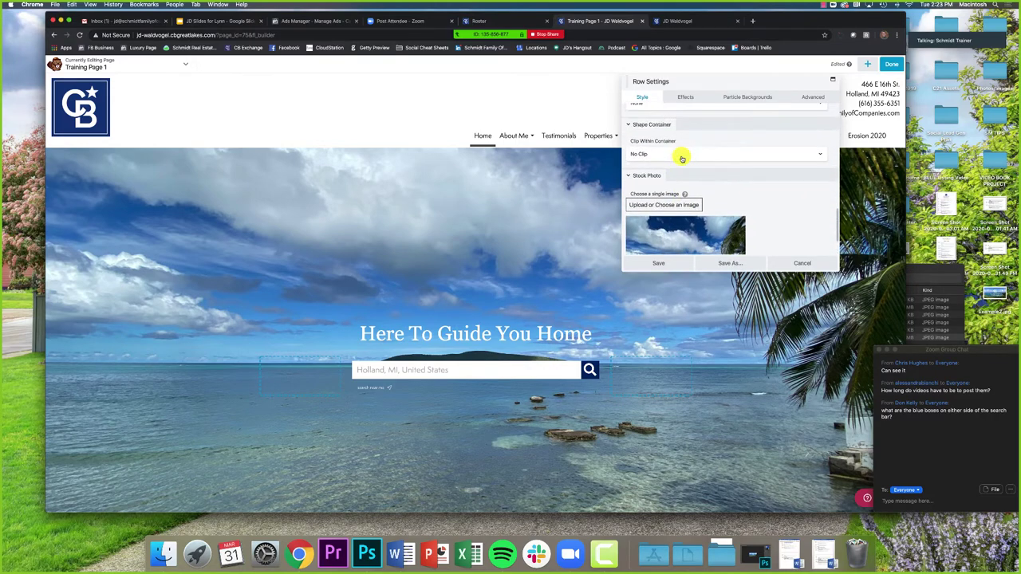
pyautogui.scroll(8, 684, 197)
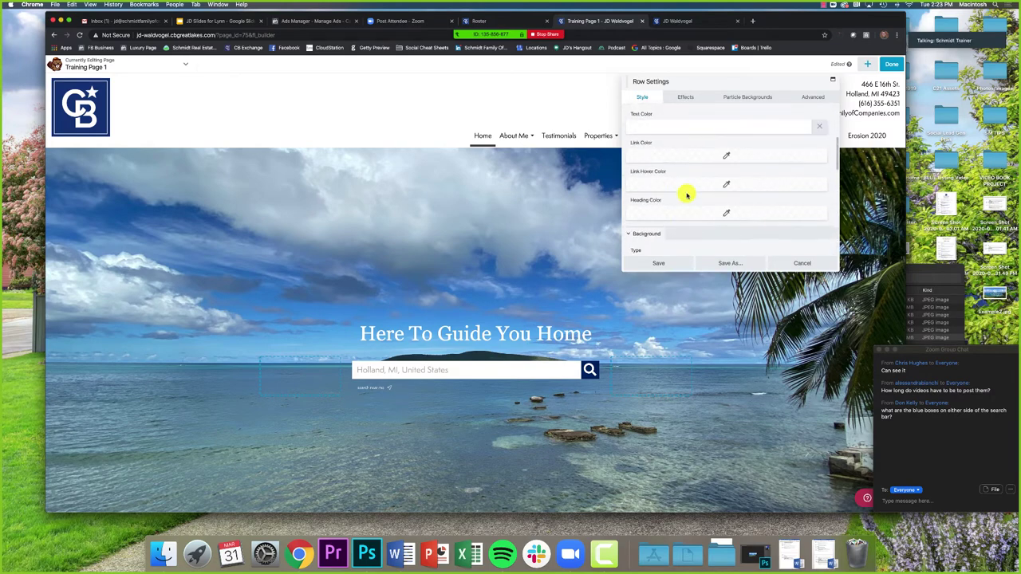
pyautogui.scroll(6, 686, 195)
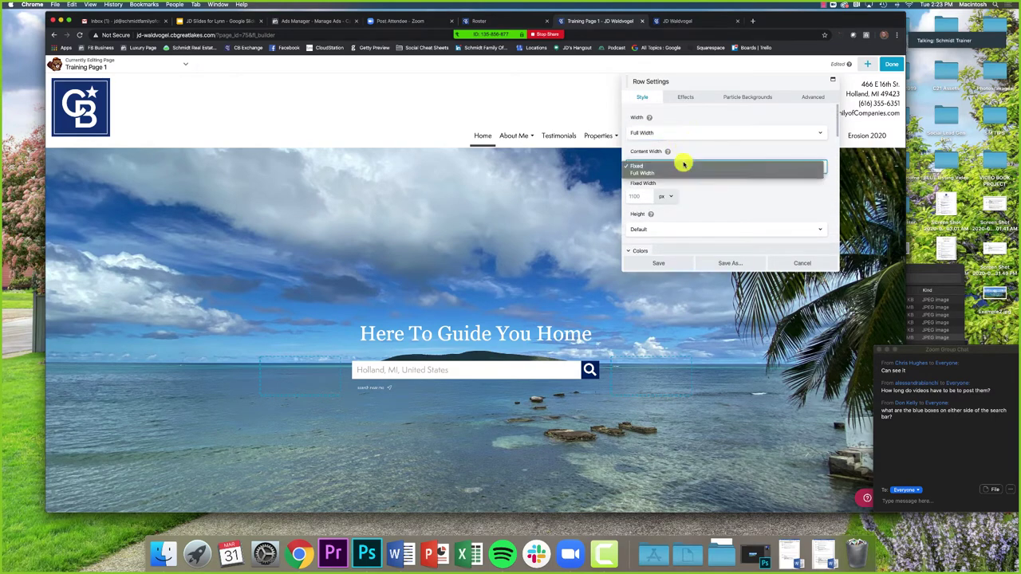
pyautogui.scroll(-2, 687, 175)
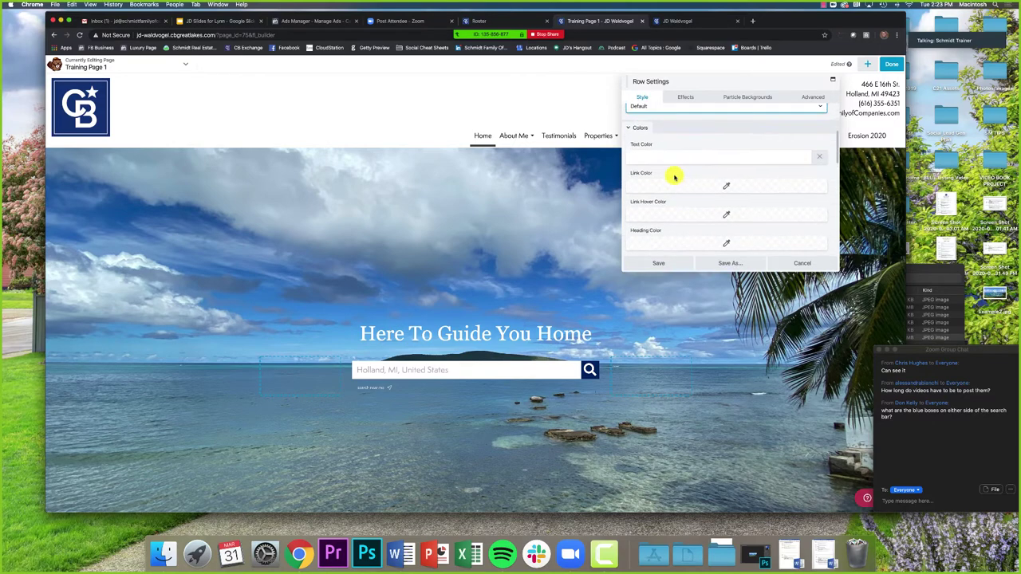
pyautogui.scroll(-3, 682, 178)
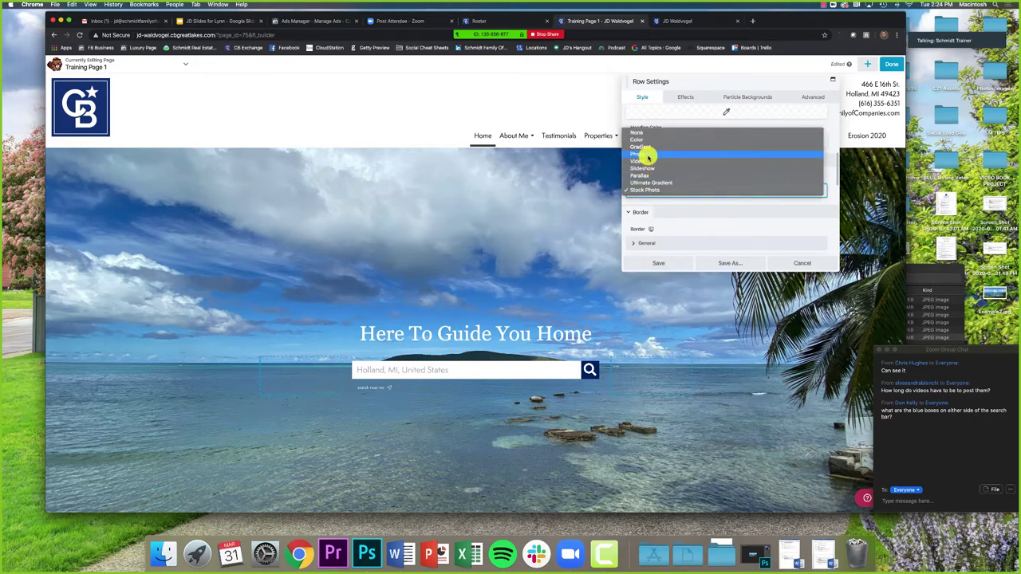
# Step: Try the Photo background type on the banner row, check its background overlay options, and discard the row changes
pyautogui.click(648, 162)
pyautogui.scroll(-5, 660, 202)
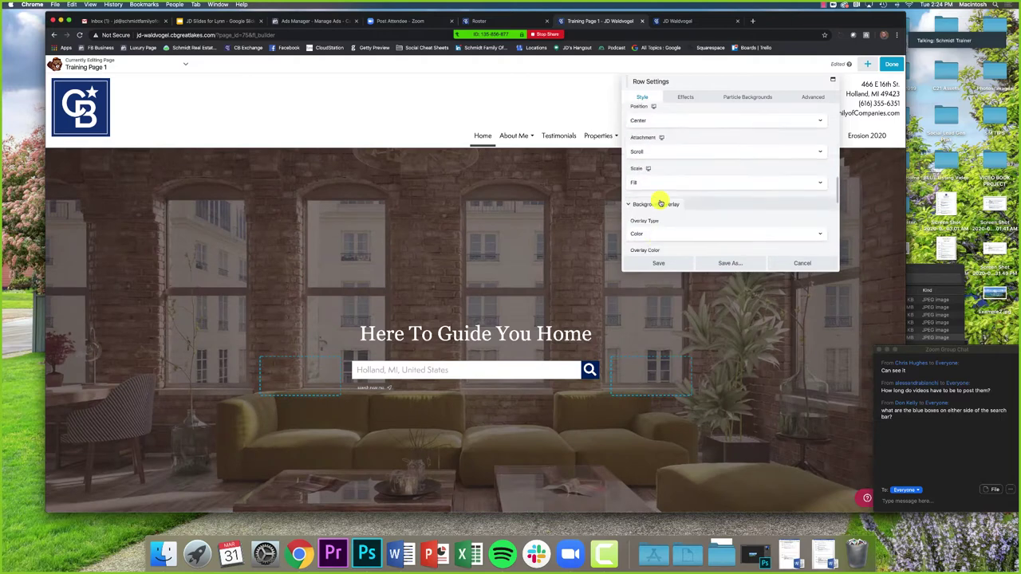
pyautogui.scroll(2, 660, 202)
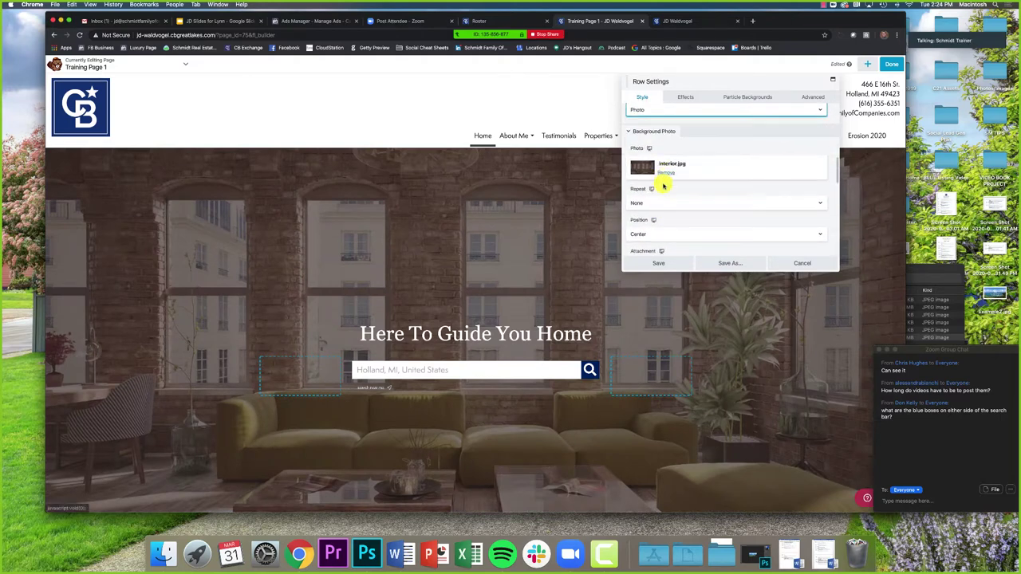
pyautogui.scroll(-6, 663, 185)
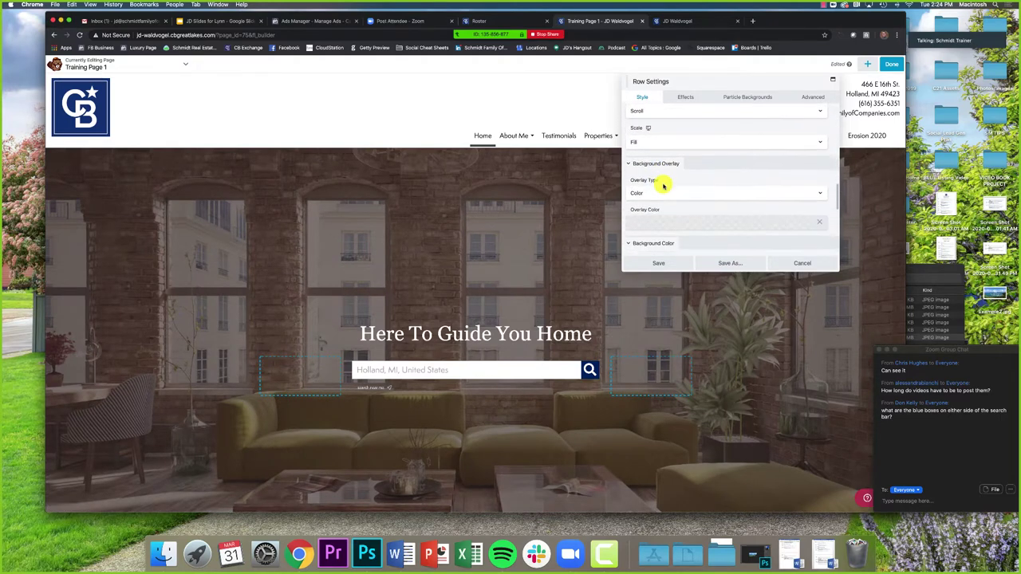
pyautogui.scroll(-2, 663, 185)
pyautogui.click(659, 160)
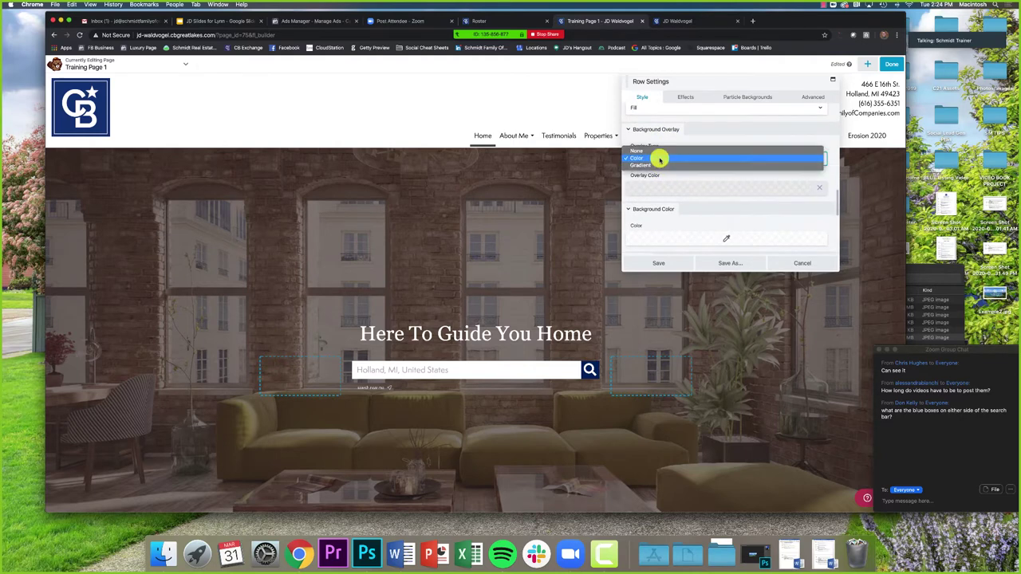
pyautogui.click(659, 160)
pyautogui.scroll(-3, 654, 139)
pyautogui.scroll(-5, 653, 141)
pyautogui.click(800, 262)
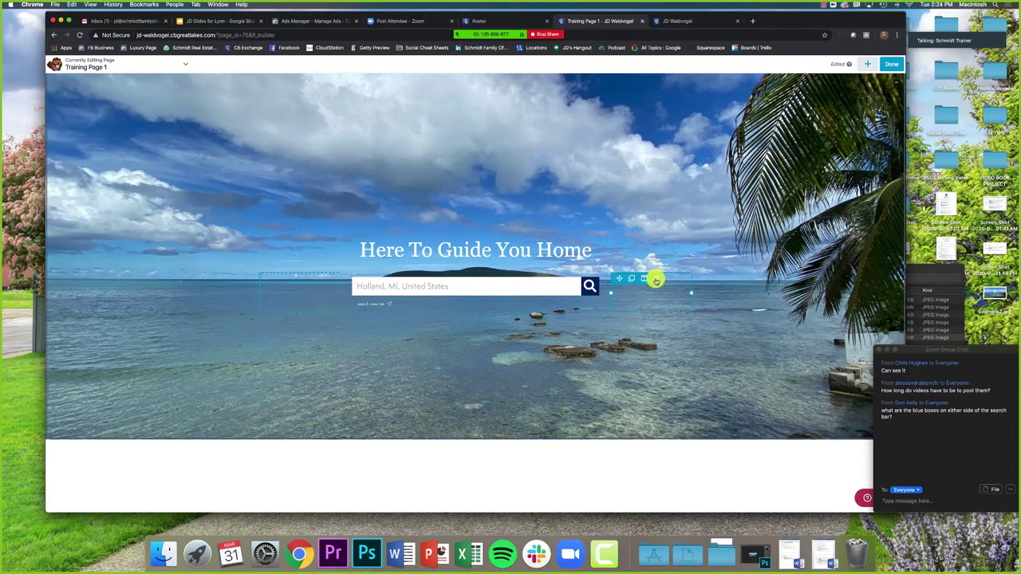
# Step: Delete the blank module to the right of the search bar and widen the search bar's column
pyautogui.click(656, 281)
pyautogui.moveTo(471, 295); pyautogui.dragTo(276, 290)
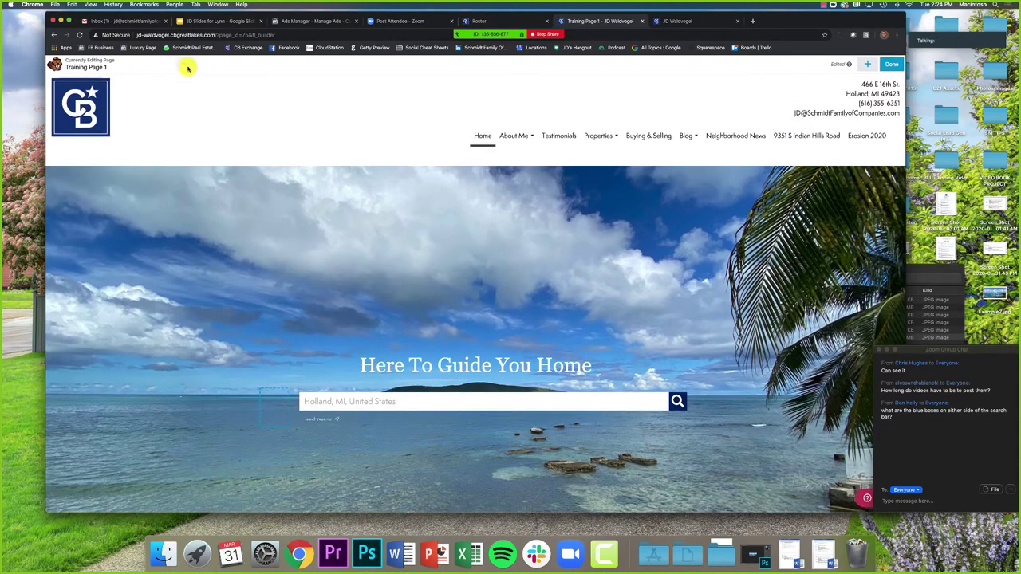
pyautogui.click(187, 66)
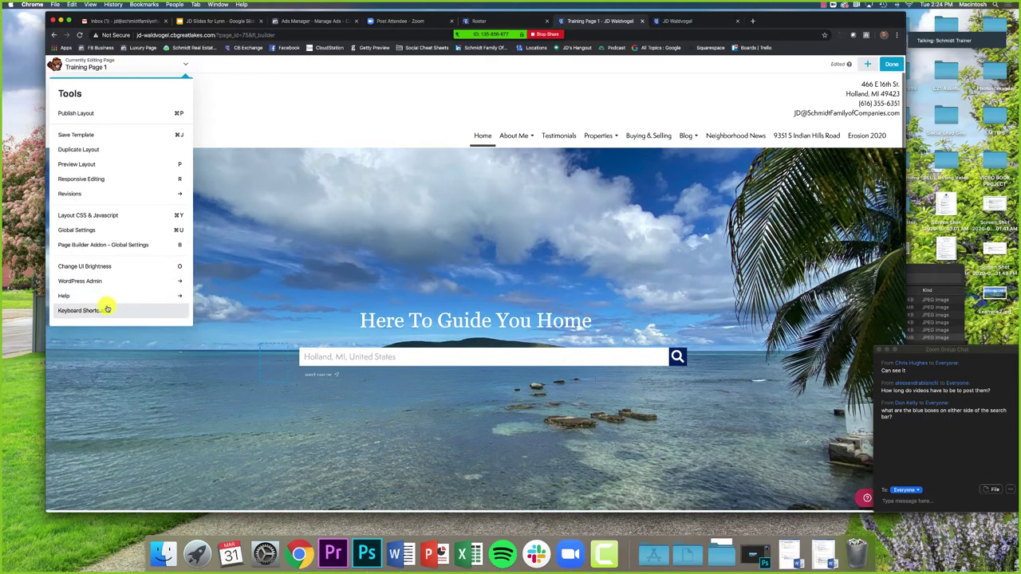
pyautogui.click(460, 179)
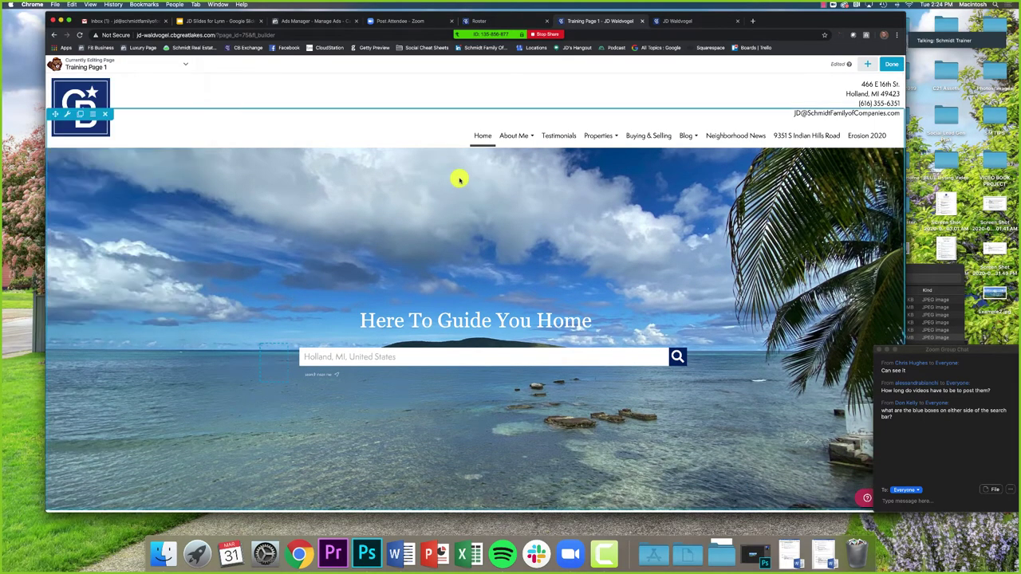
# Step: Browse the Standard Modules for content to add and close the Zoom chat window overlapping the module list
pyautogui.click(861, 67)
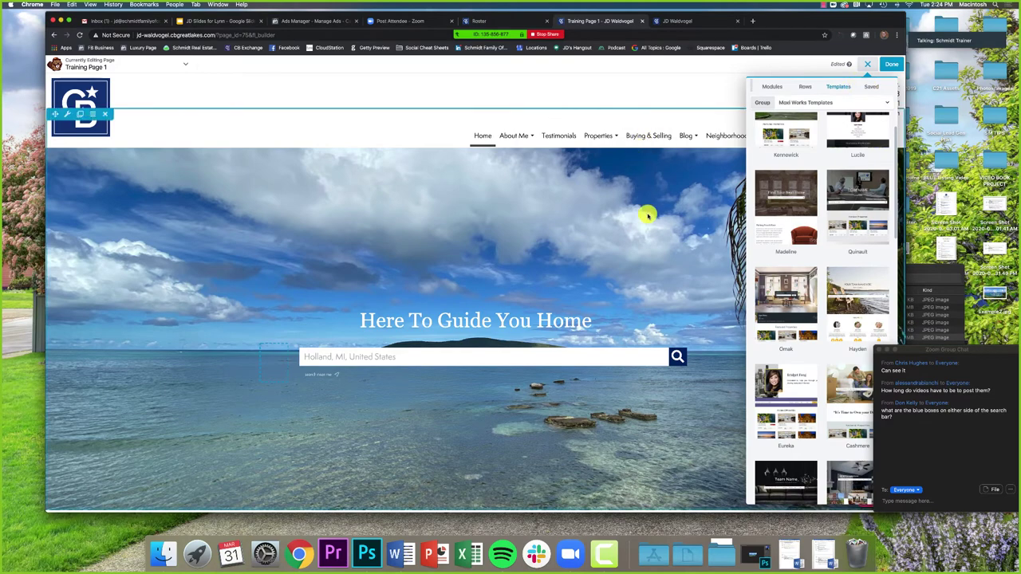
pyautogui.click(773, 86)
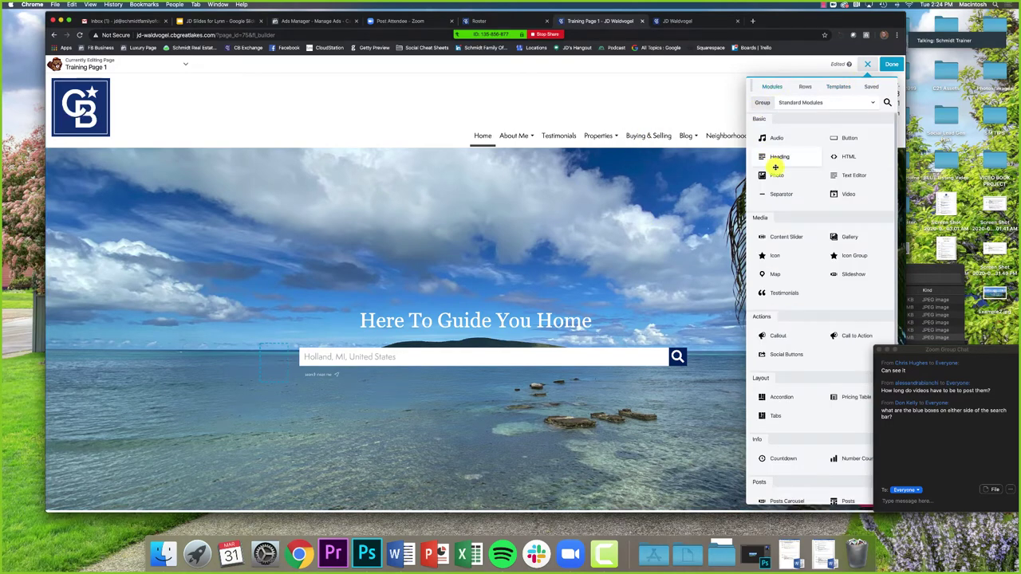
pyautogui.scroll(-1, 781, 199)
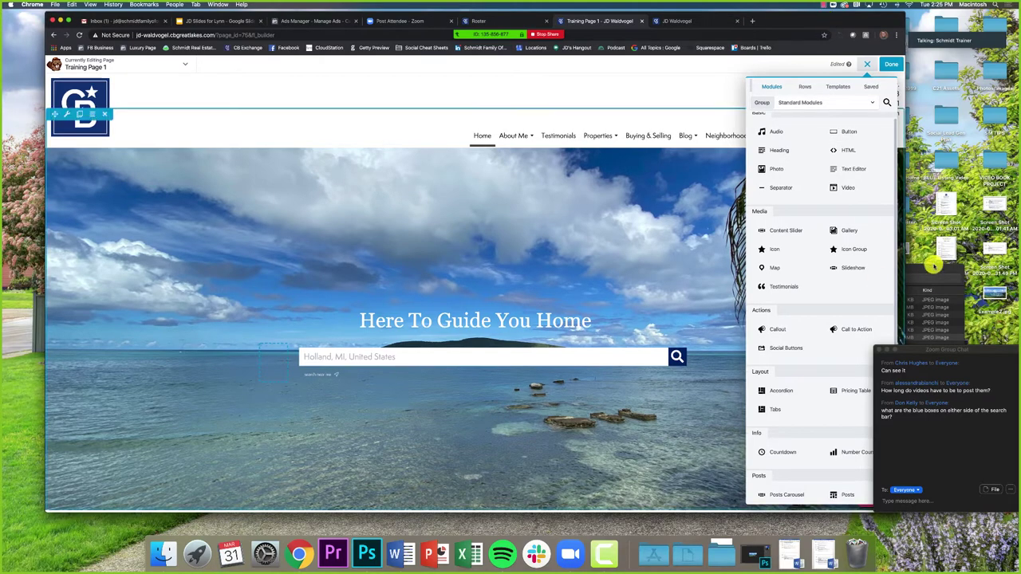
pyautogui.click(882, 352)
pyautogui.scroll(-1, 851, 326)
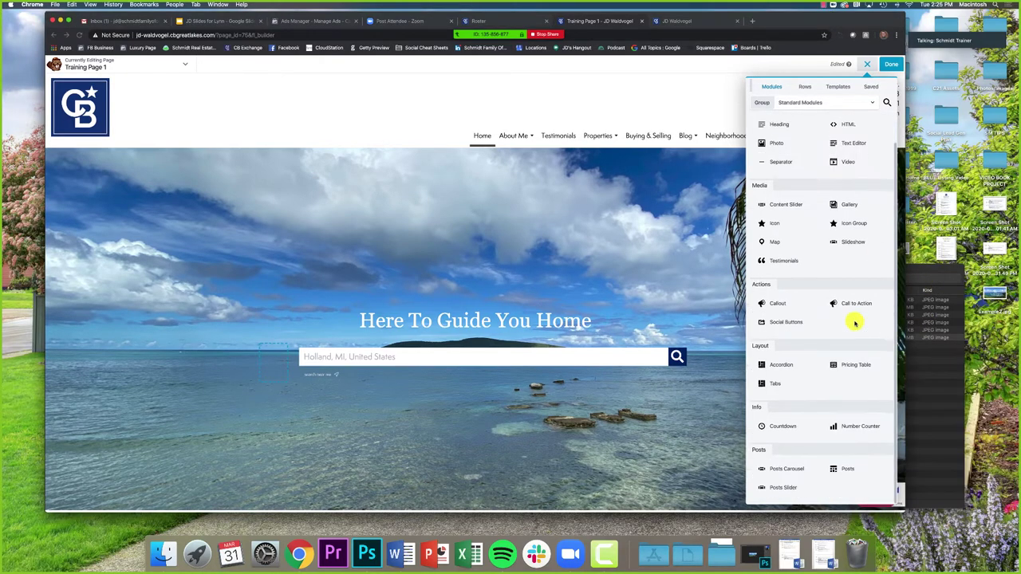
pyautogui.scroll(1, 758, 267)
# Step: Add a Separator module to the right of the banner's search bar and save it with its default settings
pyautogui.moveTo(767, 195); pyautogui.dragTo(678, 353)
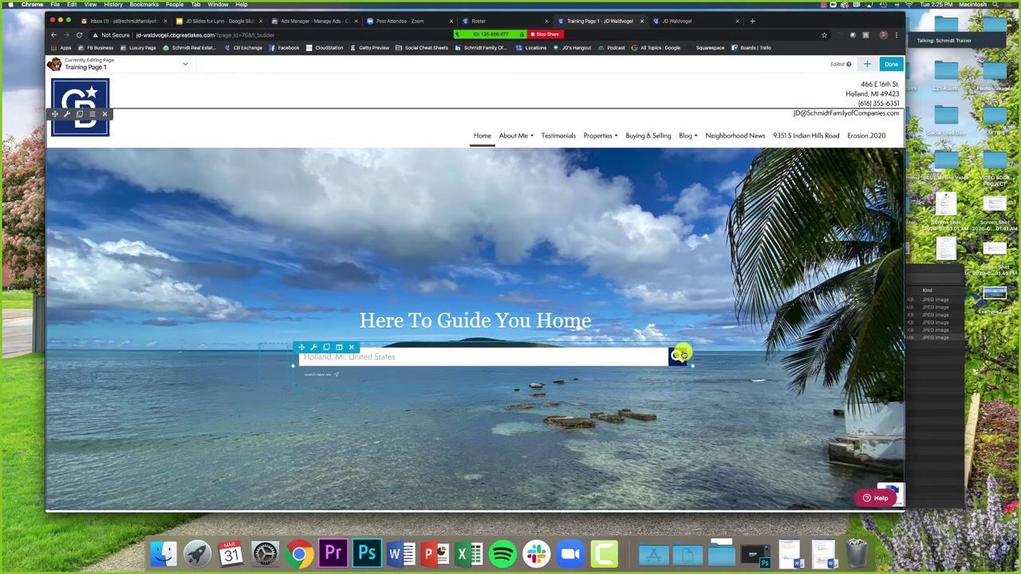
pyautogui.click(866, 67)
pyautogui.moveTo(778, 190); pyautogui.dragTo(683, 399)
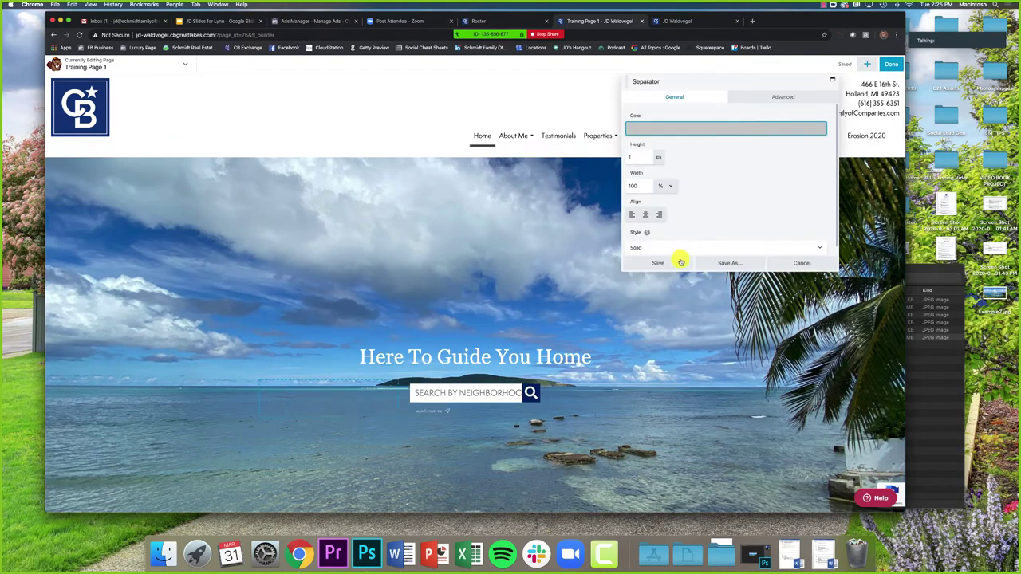
pyautogui.click(665, 267)
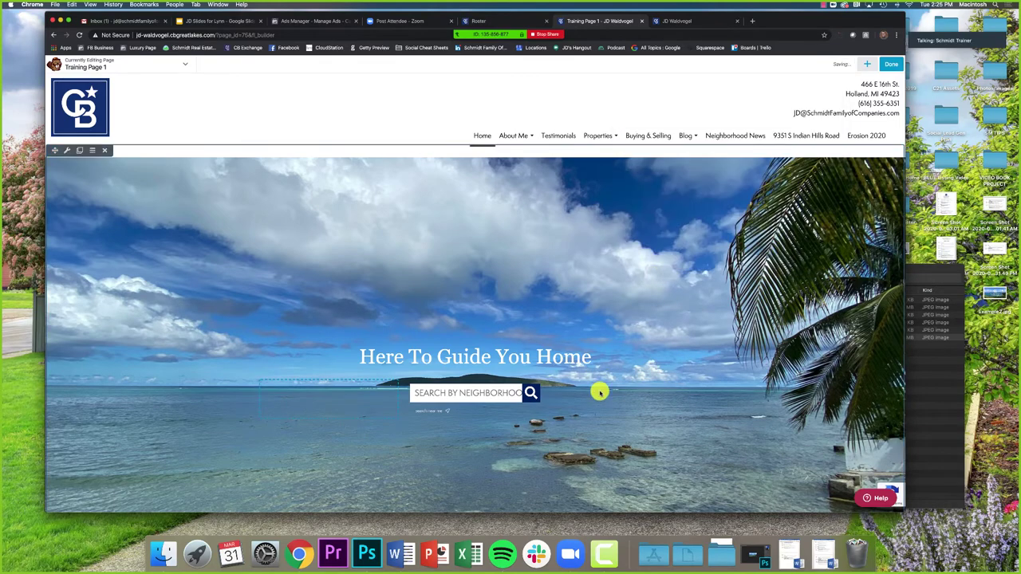
pyautogui.click(586, 390)
pyautogui.scroll(-1, 598, 402)
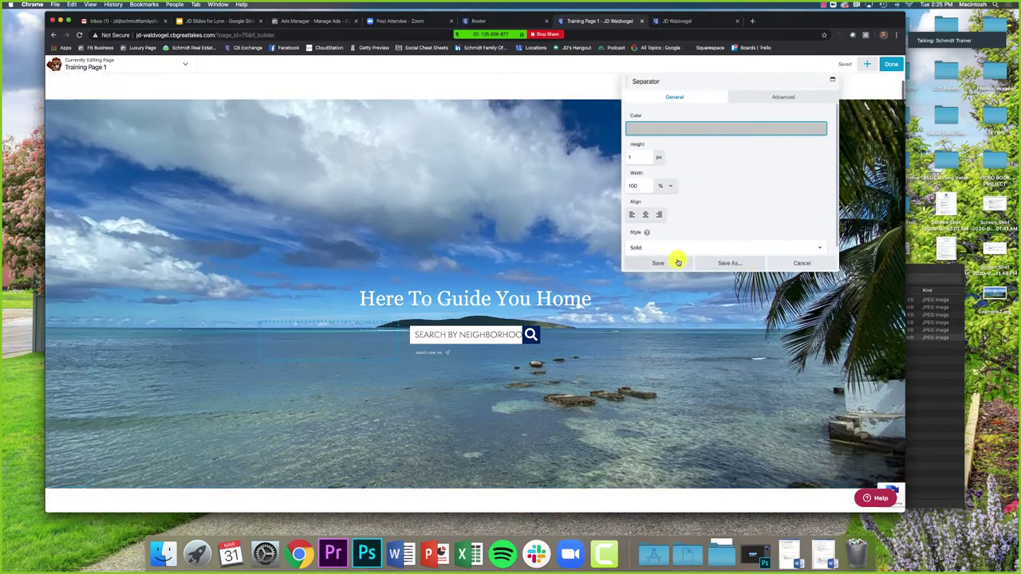
pyautogui.click(670, 263)
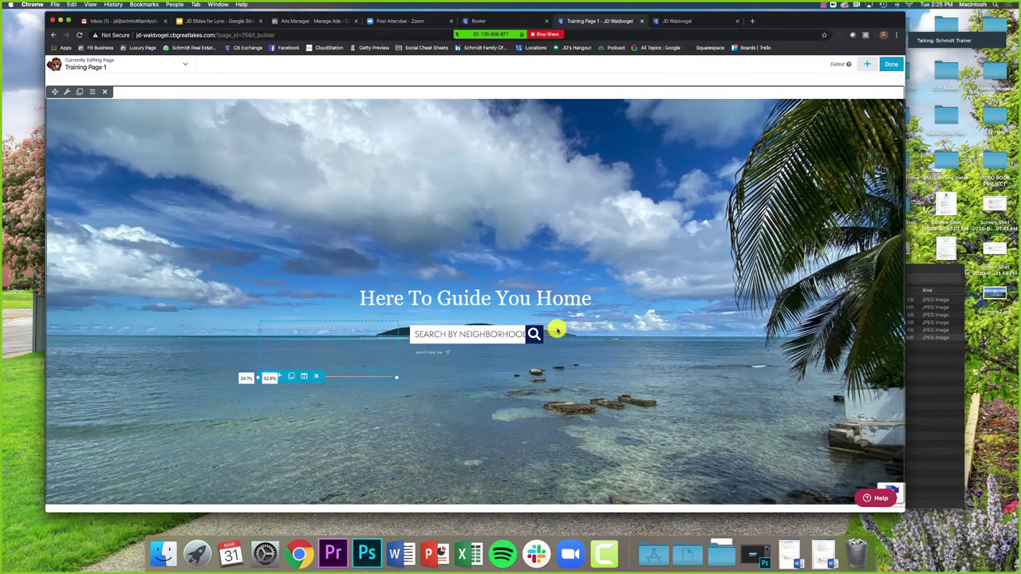
# Step: Adjust the left and right edges of the search bar's column and delete the Separator module beside it
pyautogui.moveTo(556, 329); pyautogui.dragTo(588, 332)
pyautogui.moveTo(397, 344); pyautogui.dragTo(376, 342)
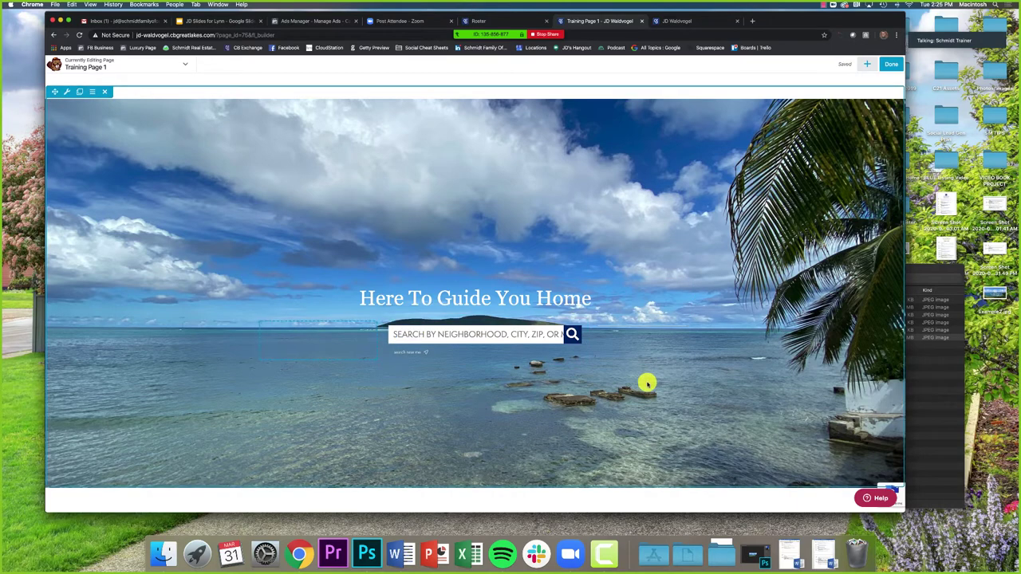
pyautogui.moveTo(587, 344); pyautogui.dragTo(550, 343)
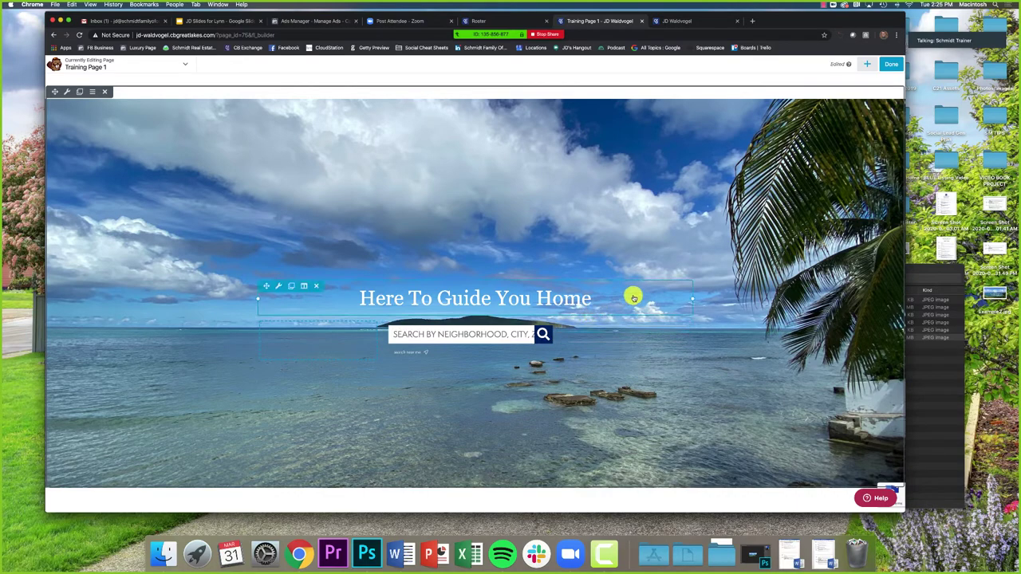
pyautogui.click(621, 341)
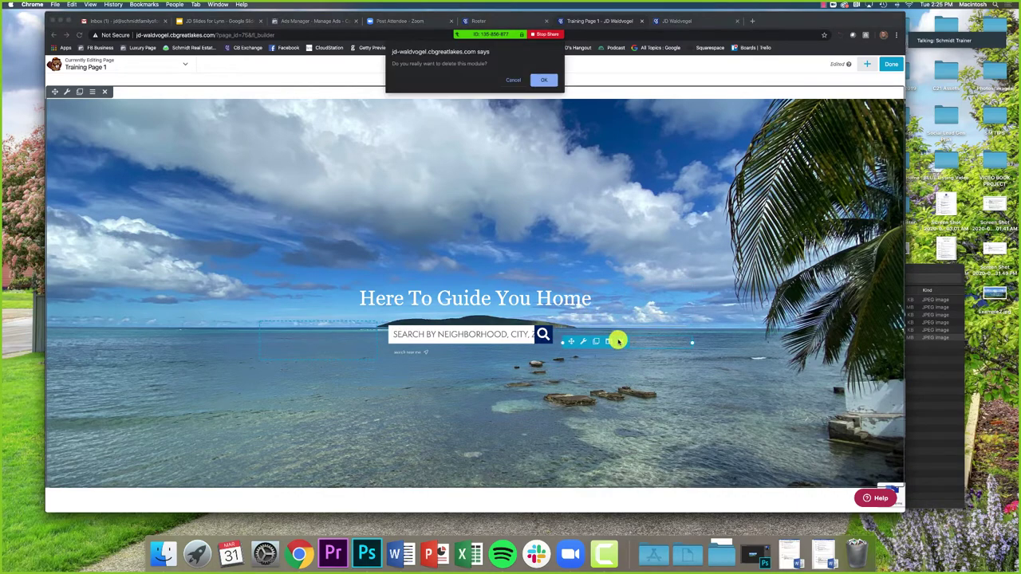
pyautogui.click(548, 82)
# Step: Look through the Page Builder Addon modules and search the module list for "spac"
pyautogui.click(867, 63)
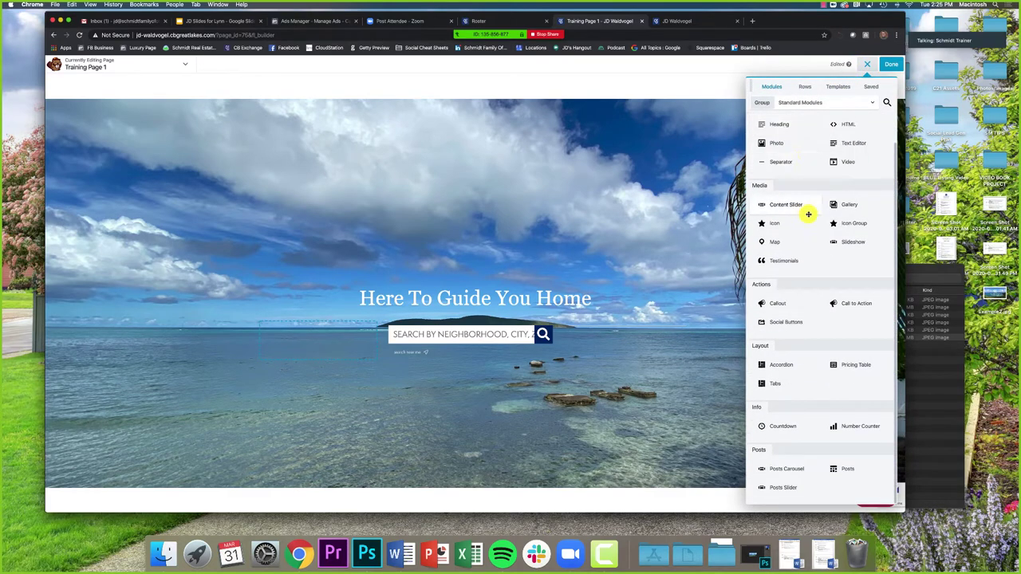
pyautogui.click(810, 103)
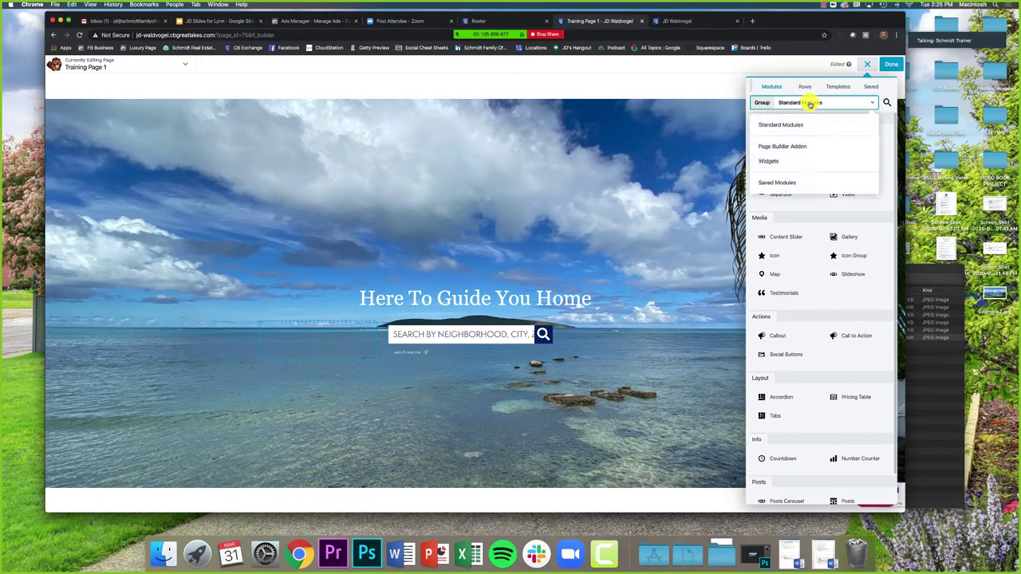
pyautogui.click(803, 147)
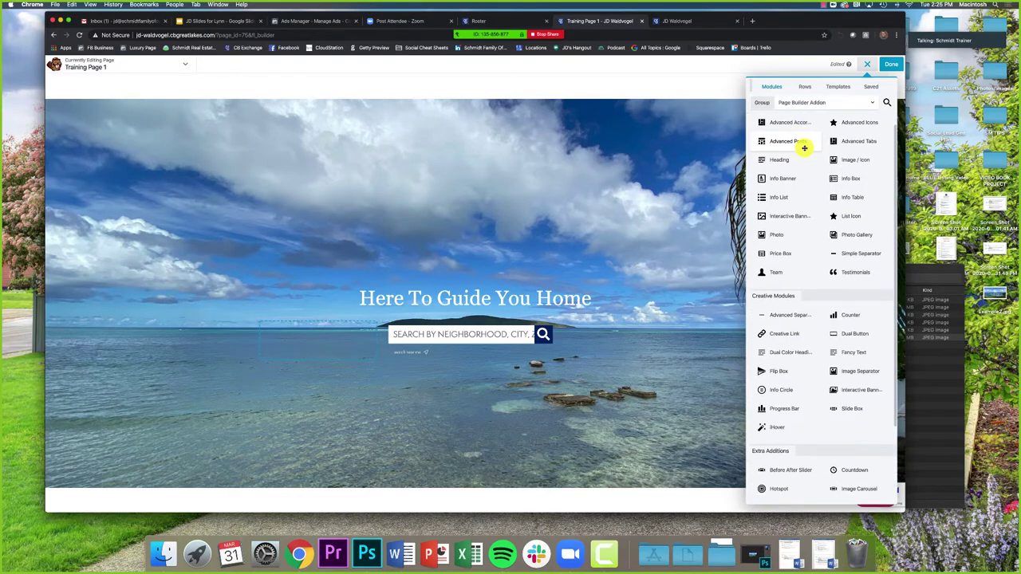
pyautogui.scroll(-3, 804, 148)
pyautogui.scroll(3, 804, 147)
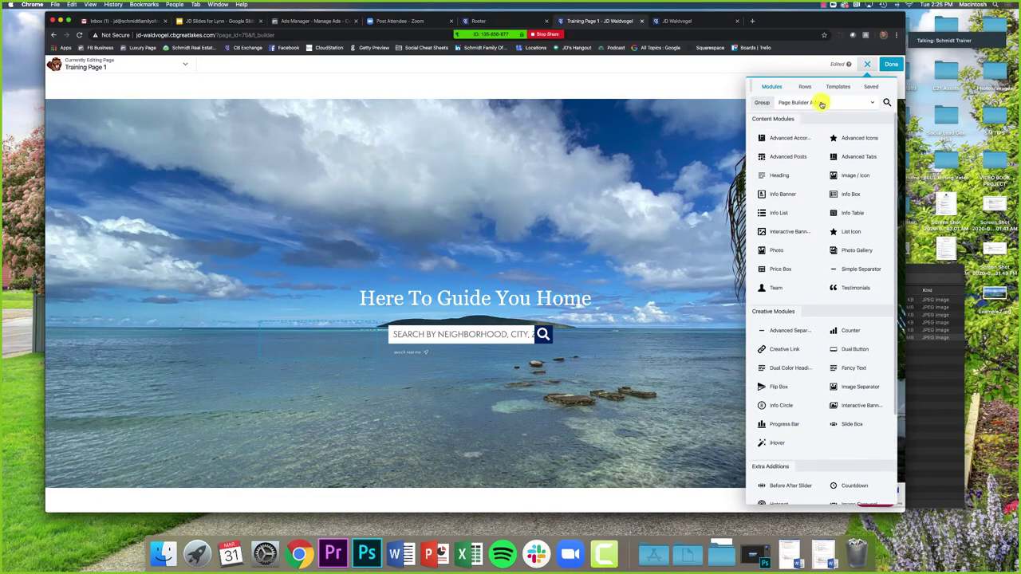
pyautogui.click(886, 102)
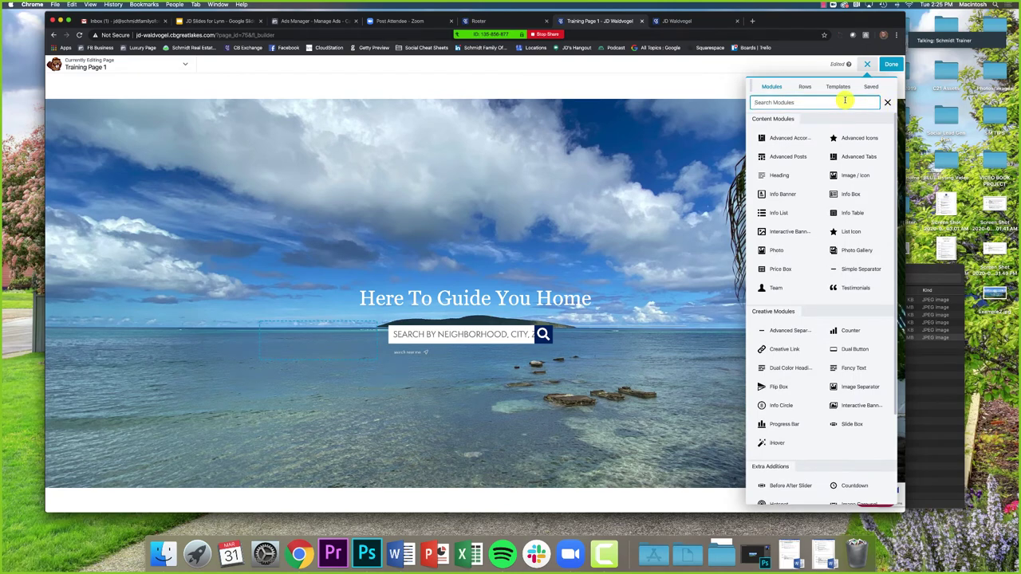
pyautogui.write('spac')
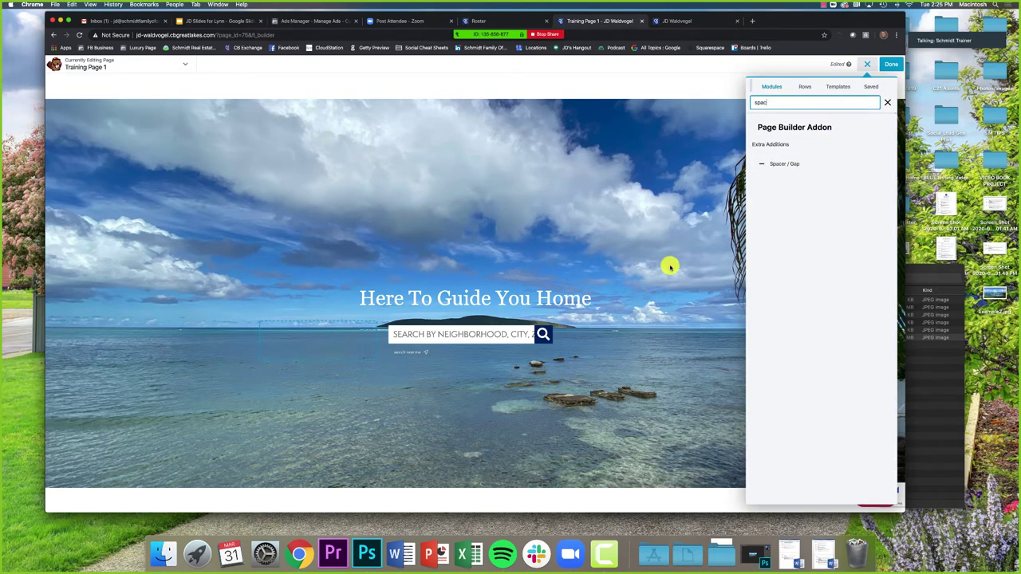
# Step: Delete the leftover module beside the banner's search bar and add a Spacer / Gap module there with its default settings
pyautogui.click(620, 324)
pyautogui.click(544, 80)
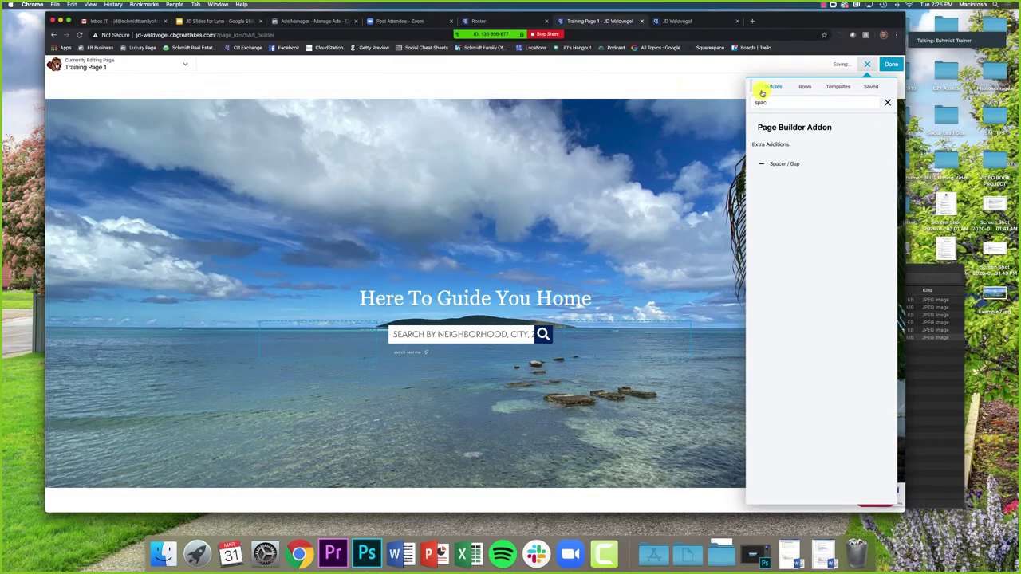
pyautogui.moveTo(770, 161); pyautogui.dragTo(595, 376)
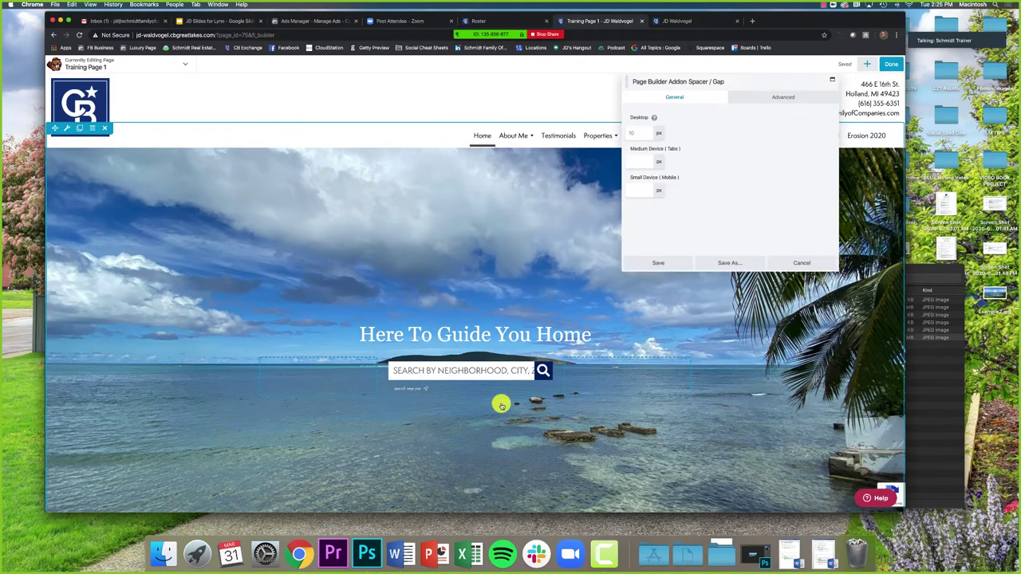
pyautogui.click(670, 263)
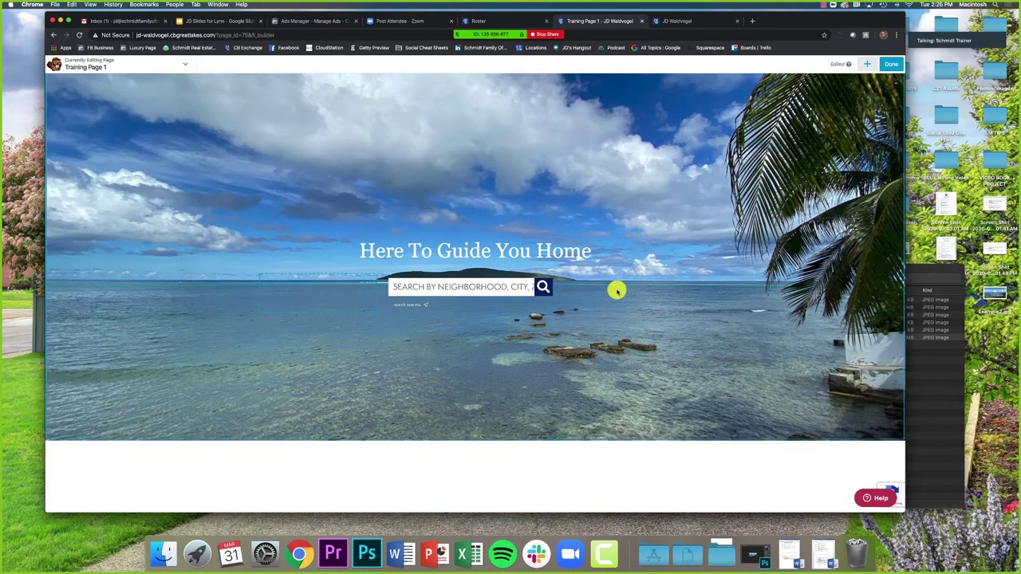
pyautogui.click(649, 277)
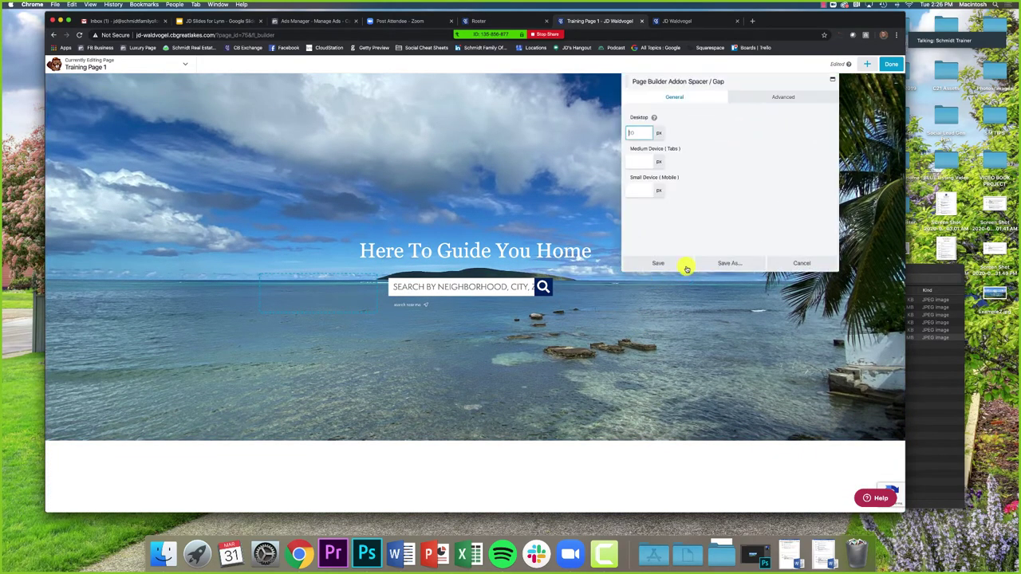
pyautogui.click(801, 263)
# Step: Change the "Putting You At Ease" heading to "Get To Know Me" and save it
pyautogui.scroll(-5, 475, 428)
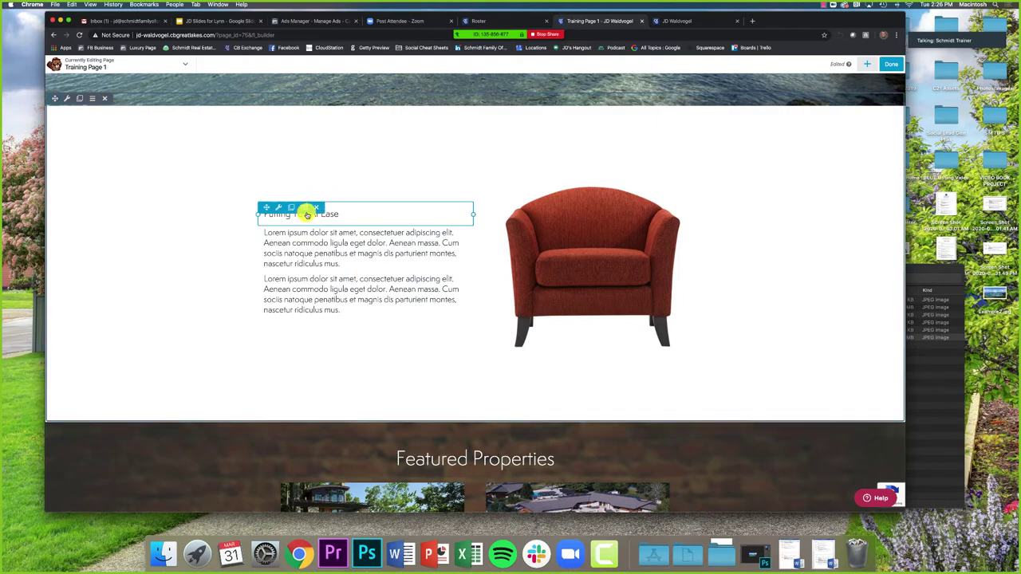
pyautogui.click(340, 215)
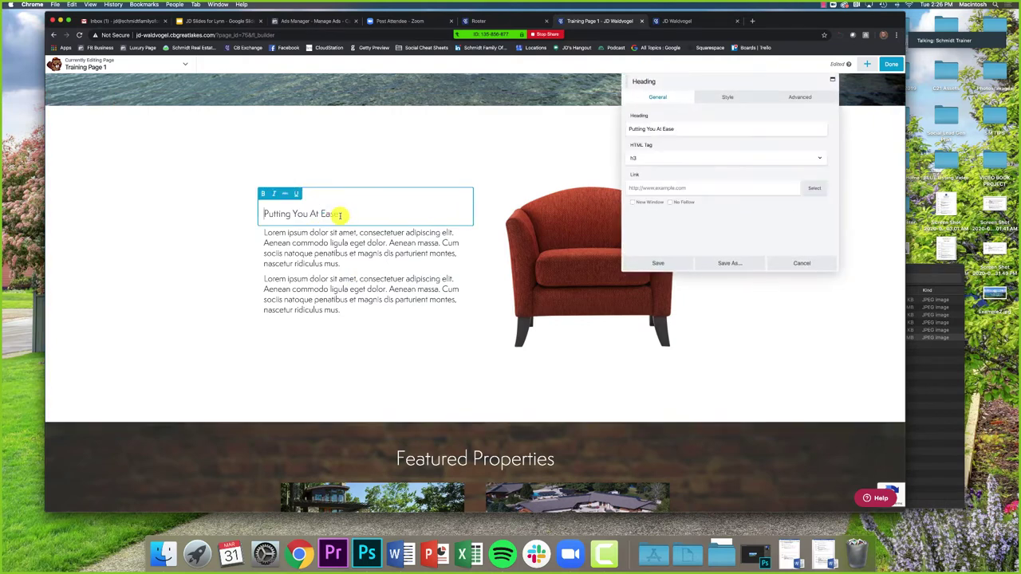
pyautogui.moveTo(676, 129); pyautogui.dragTo(641, 127)
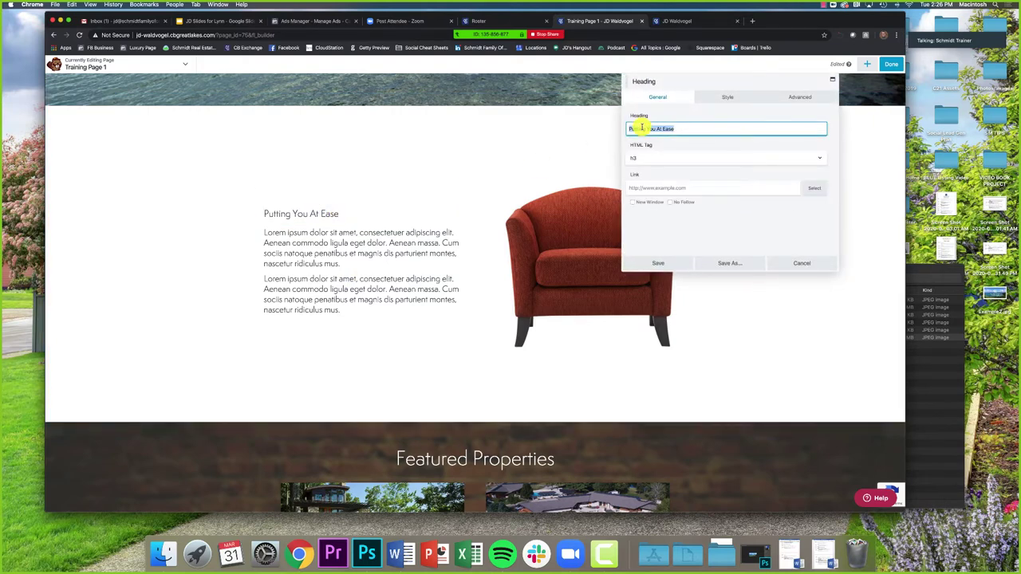
pyautogui.write('Get To Know Me')
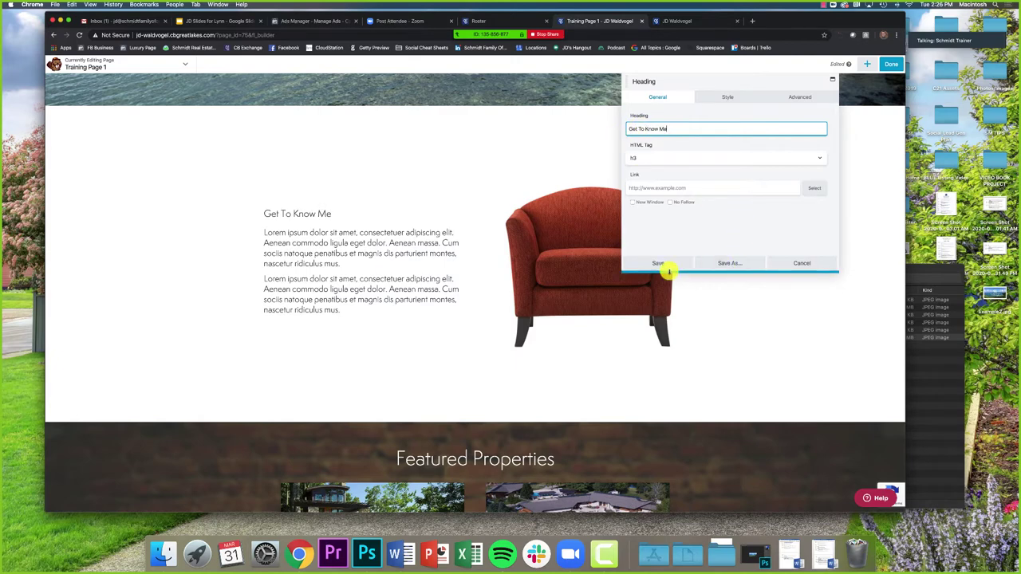
pyautogui.click(661, 264)
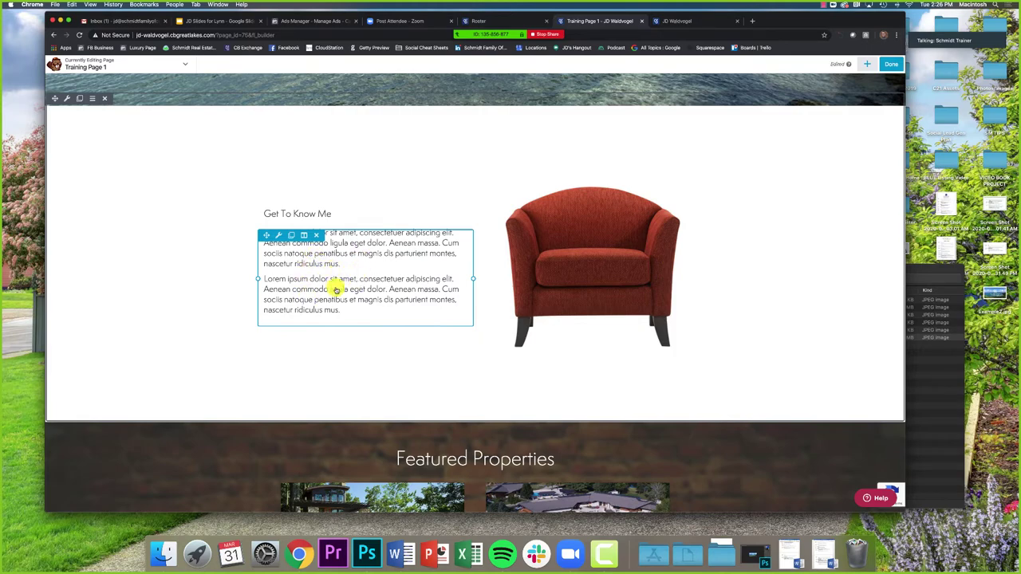
# Step: Replace the placeholder text below the "Get To Know Me" heading with the agent's biography copied from the live homepage
pyautogui.click(346, 290)
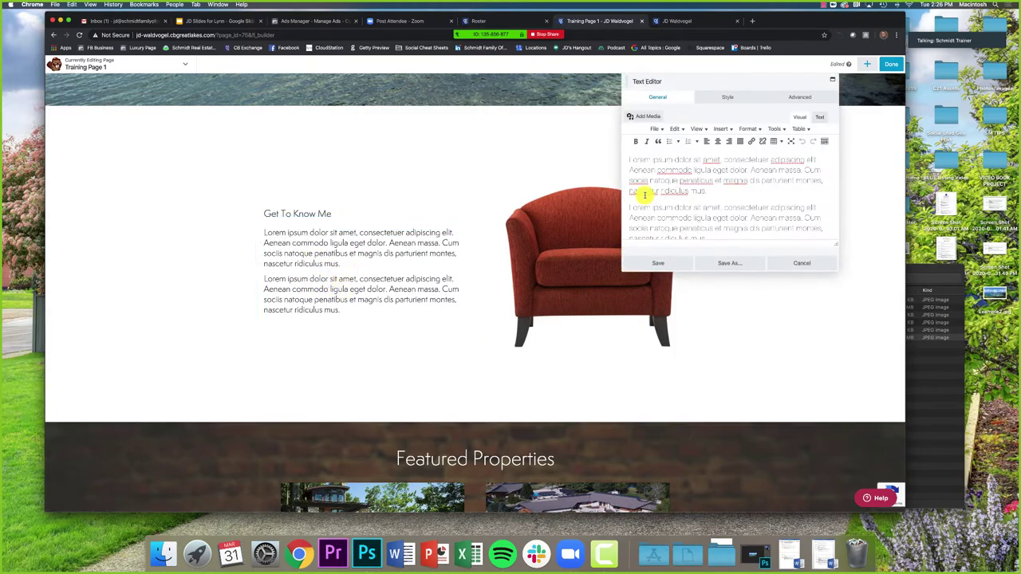
pyautogui.click(674, 21)
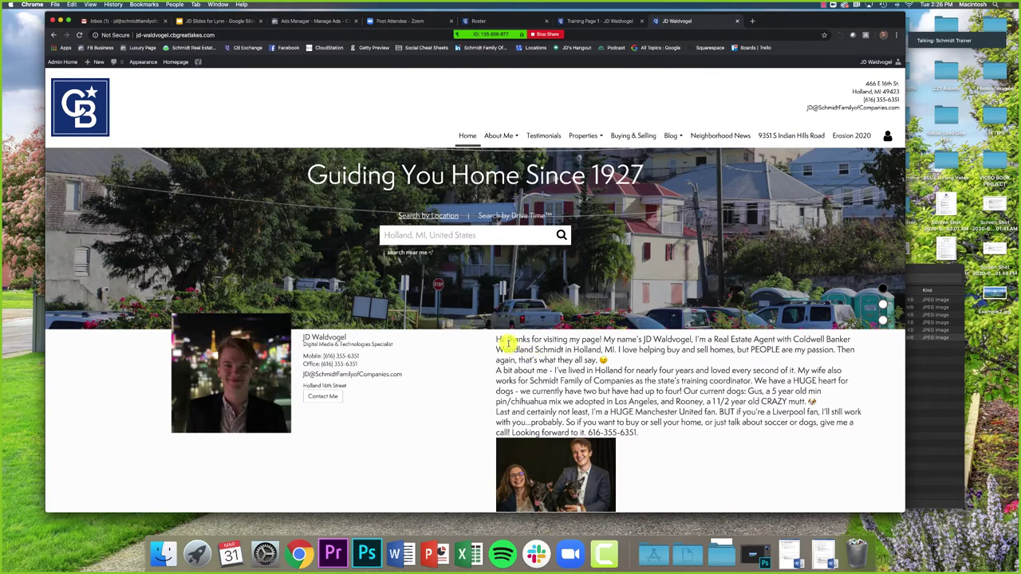
pyautogui.moveTo(496, 340); pyautogui.dragTo(670, 433)
pyautogui.press('super+c')
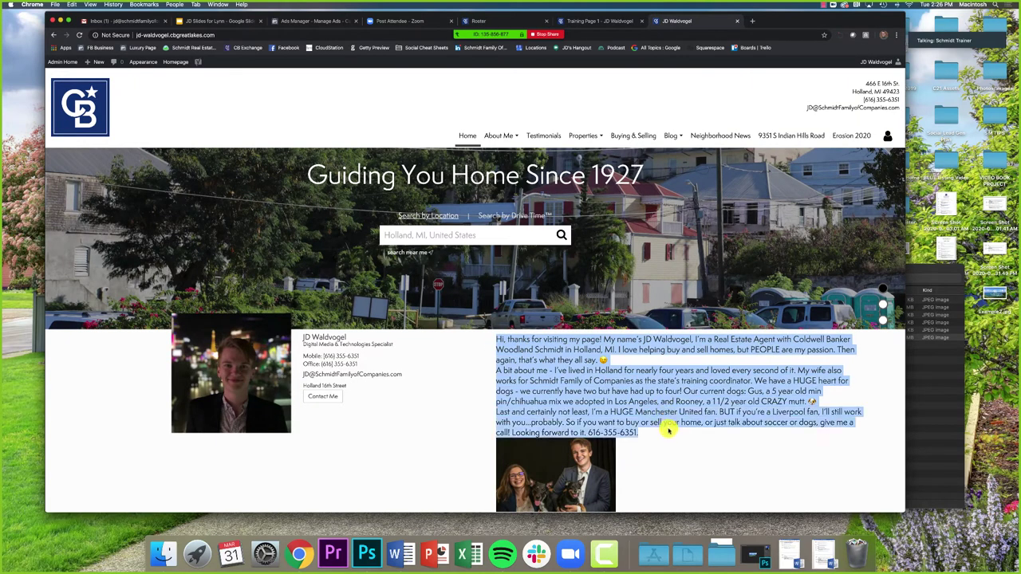
pyautogui.click(598, 20)
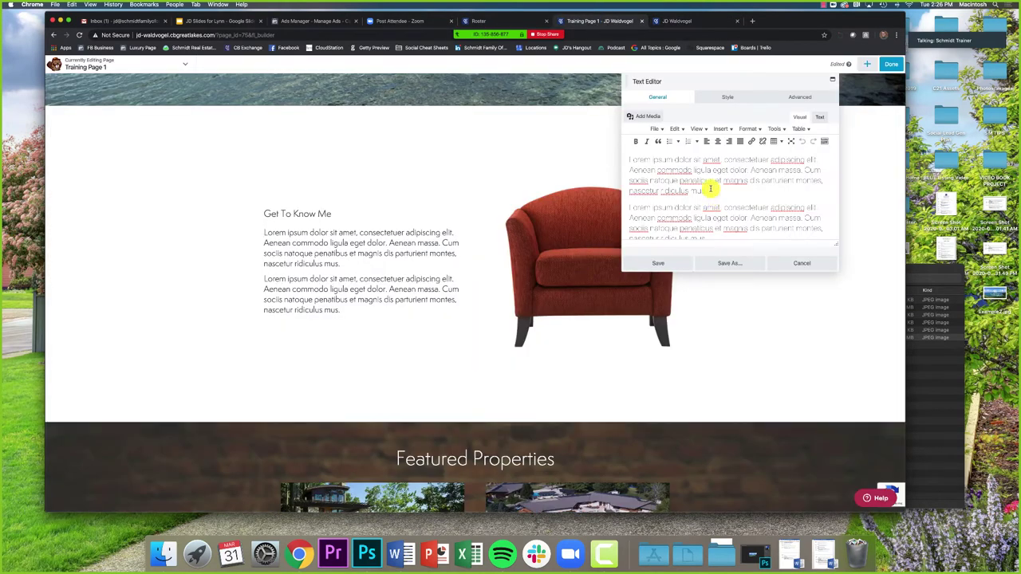
pyautogui.press('super+a')
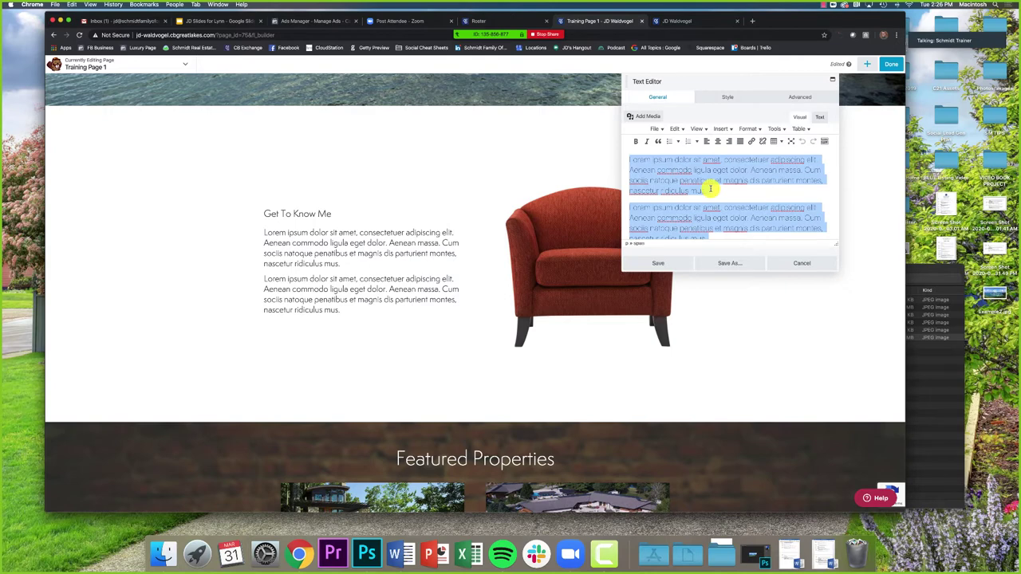
pyautogui.press('BackSpace')
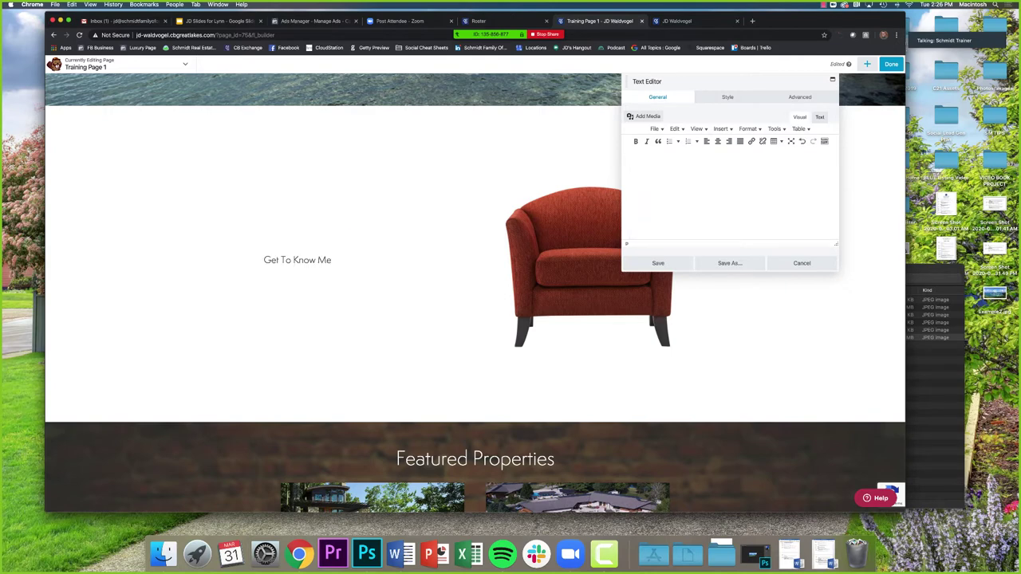
pyautogui.press('super+v')
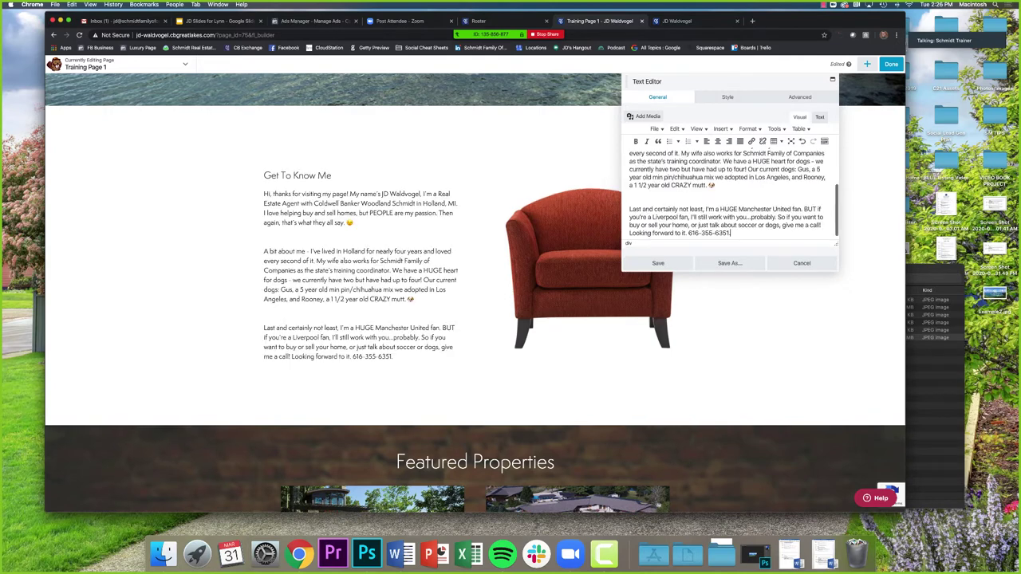
# Step: Remove the extra blank lines between the three paragraphs of the pasted biography
pyautogui.click(686, 197)
pyautogui.press('BackSpace')
pyautogui.scroll(3, 645, 180)
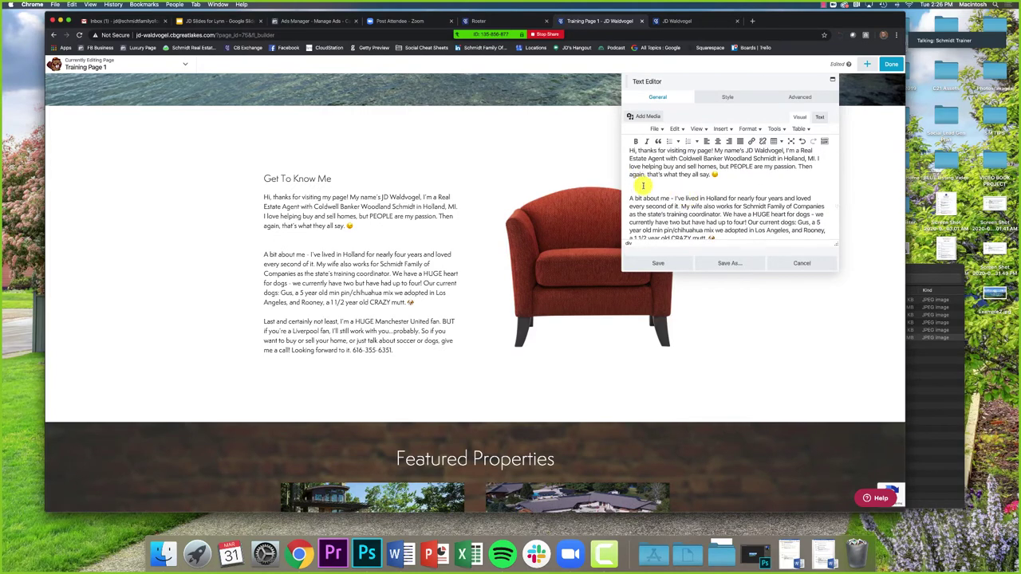
pyautogui.click(643, 185)
pyautogui.press('BackSpace')
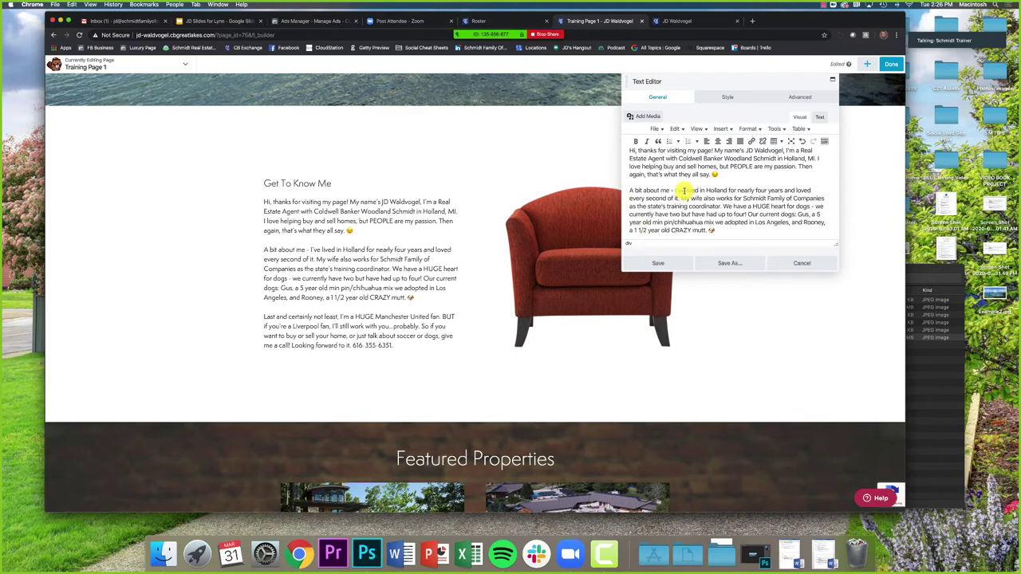
pyautogui.scroll(-2, 676, 168)
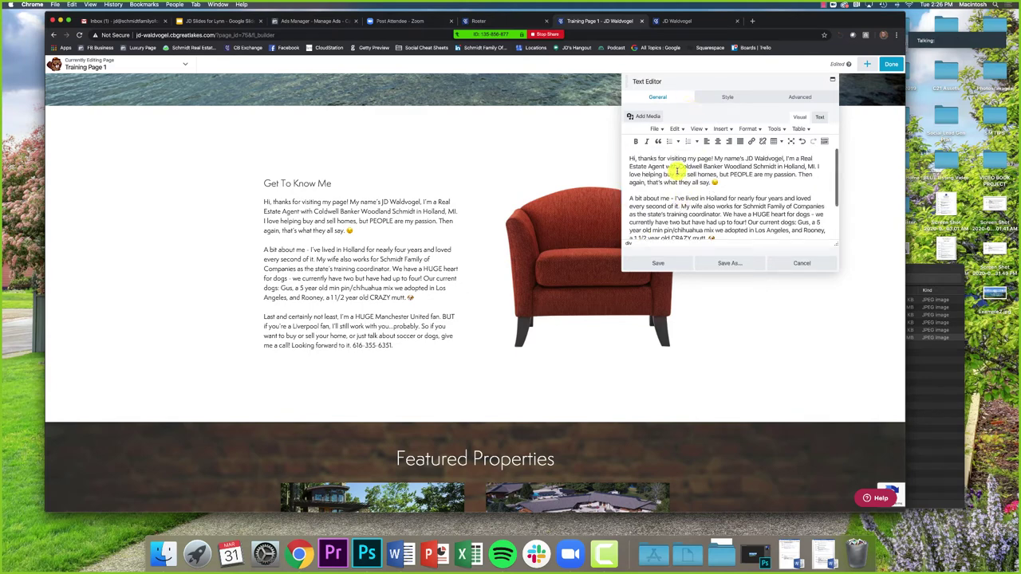
# Step: Set the biography text's font family to Georgia and save the text module
pyautogui.click(726, 96)
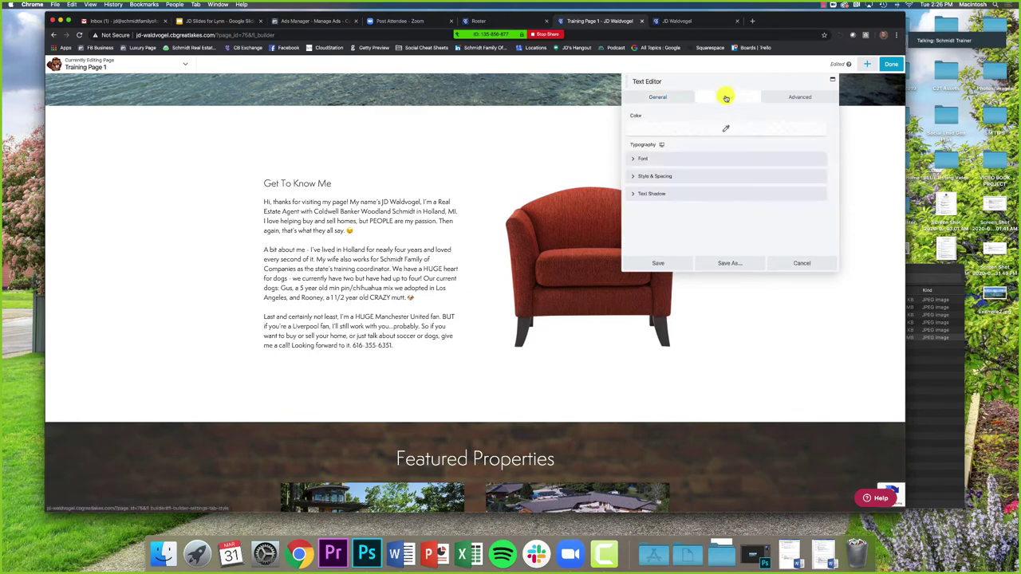
pyautogui.click(638, 163)
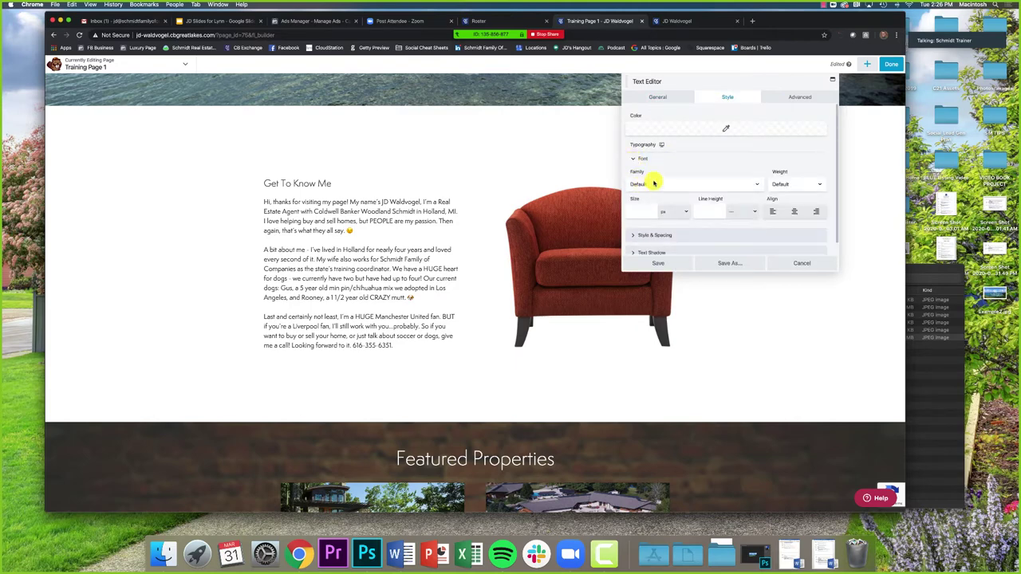
pyautogui.click(654, 183)
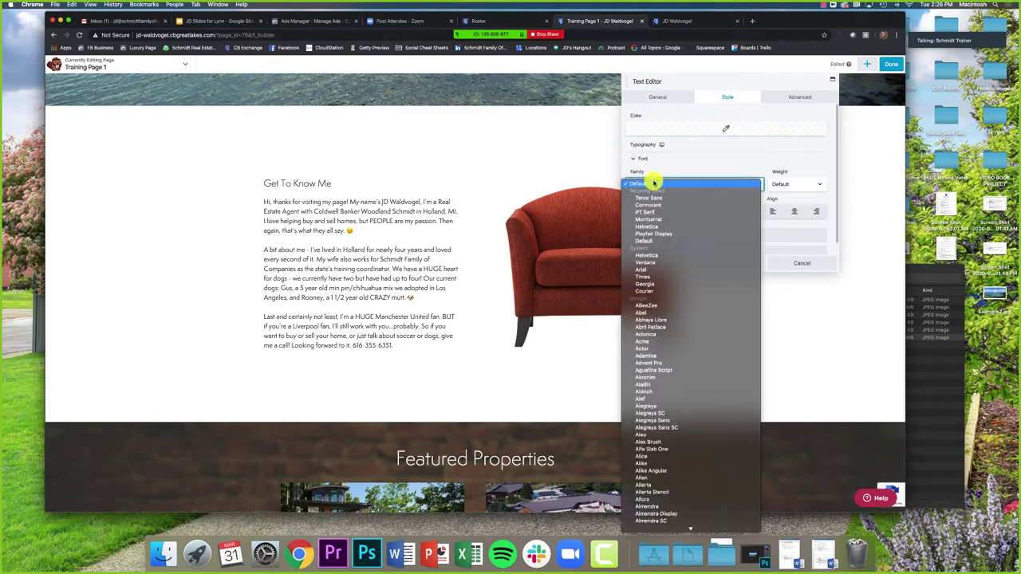
pyautogui.click(654, 285)
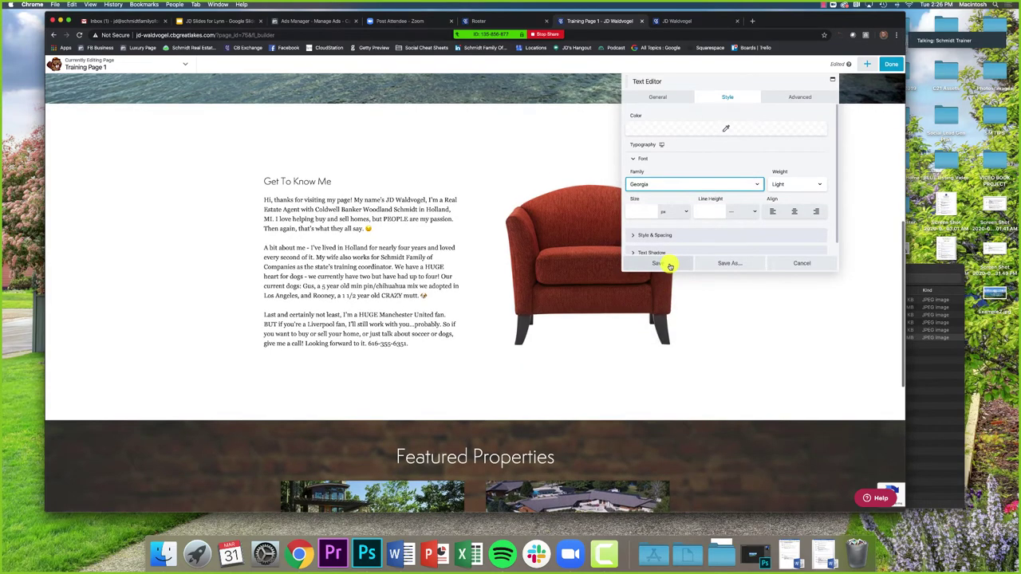
pyautogui.click(669, 264)
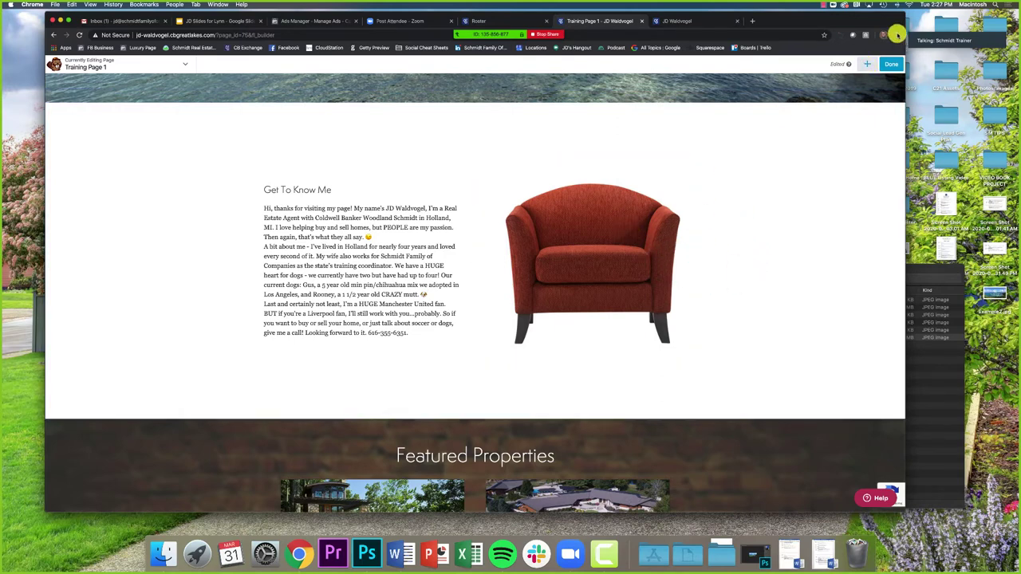
# Step: Add a Photo module from the Standard Modules group in a new column beside the red armchair image
pyautogui.click(868, 66)
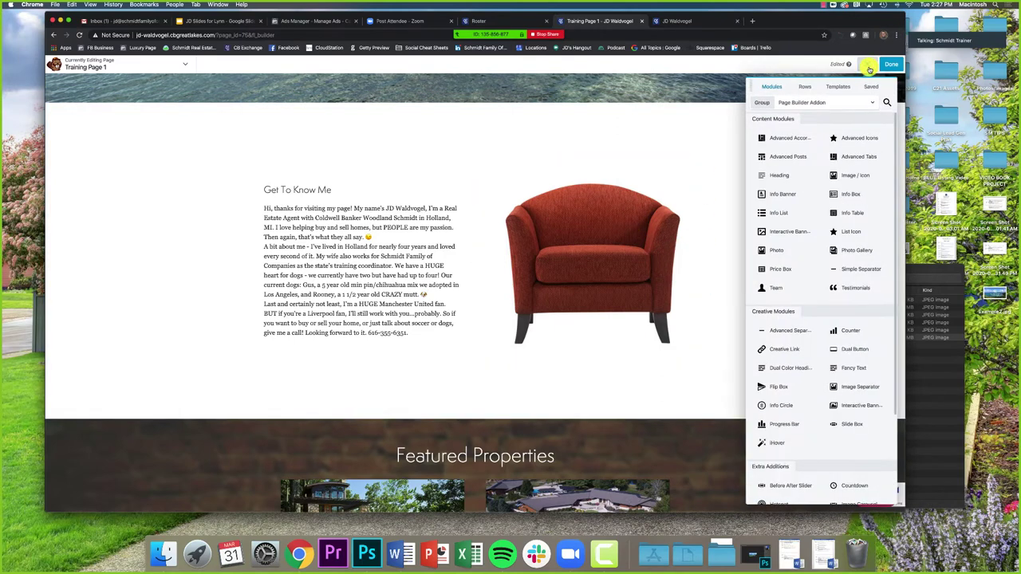
pyautogui.click(843, 102)
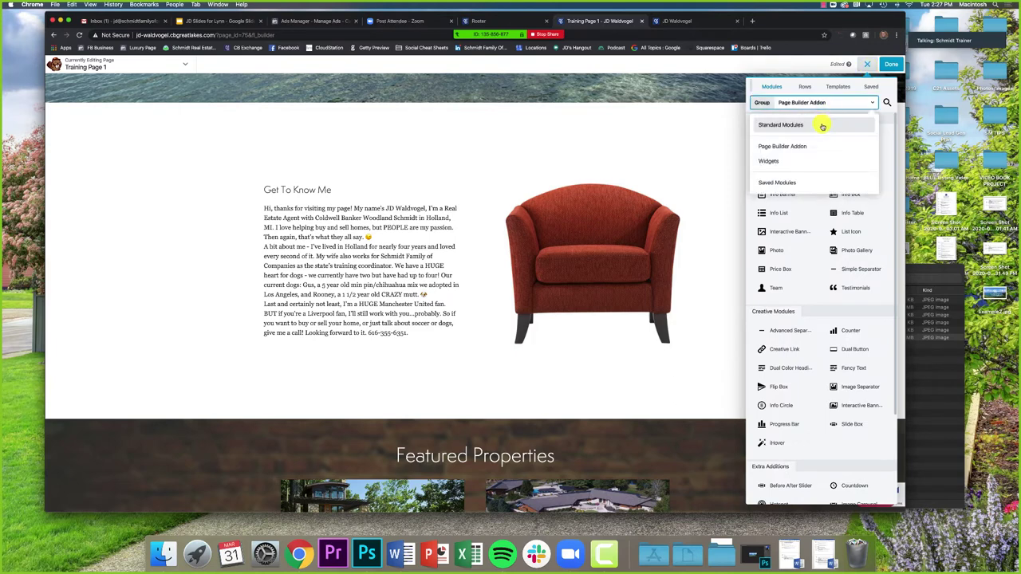
pyautogui.click(824, 120)
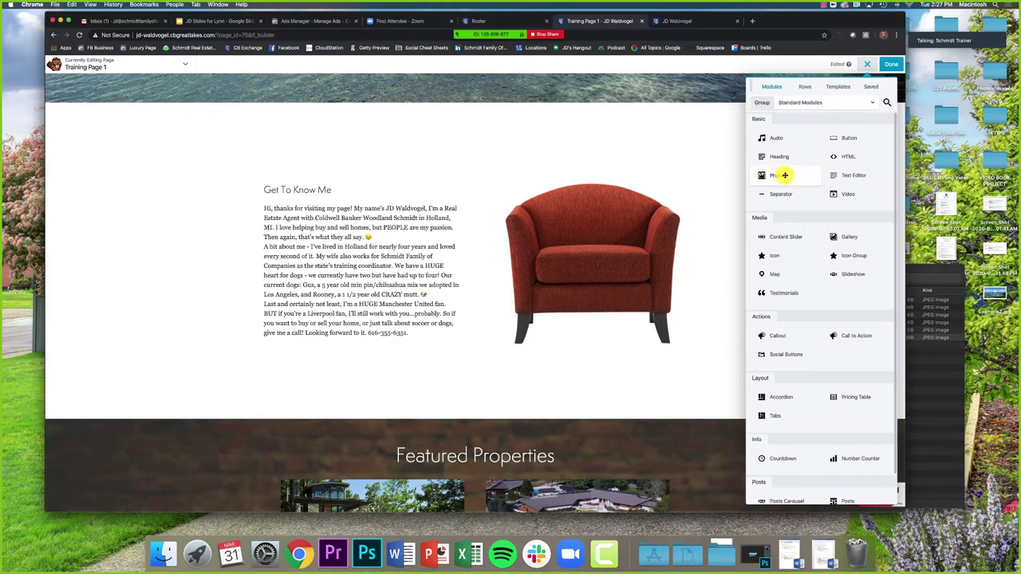
pyautogui.moveTo(792, 176); pyautogui.dragTo(677, 276)
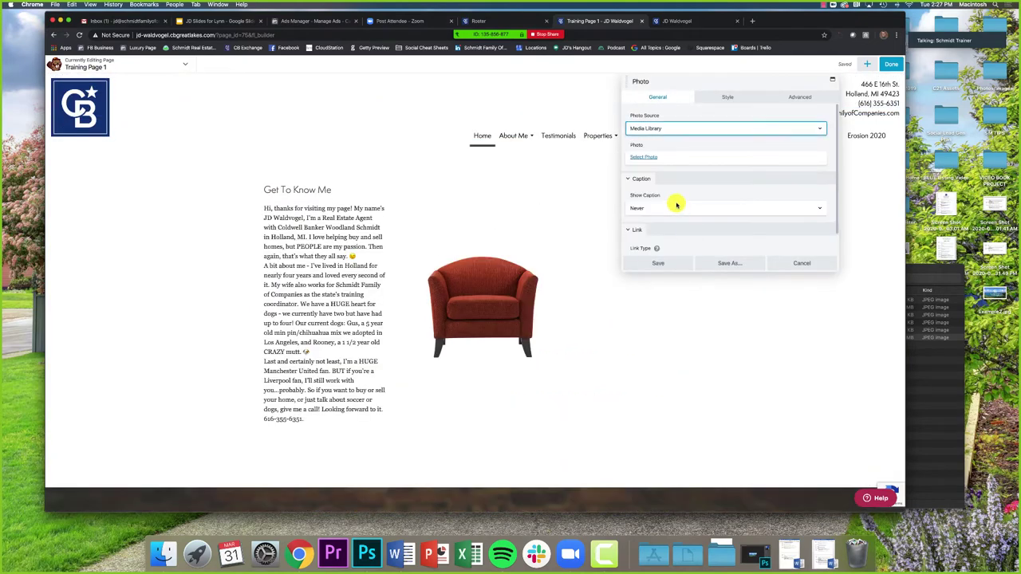
# Step: Fill the new photo module with the media library picture of the couple holding two dogs and save it
pyautogui.click(649, 158)
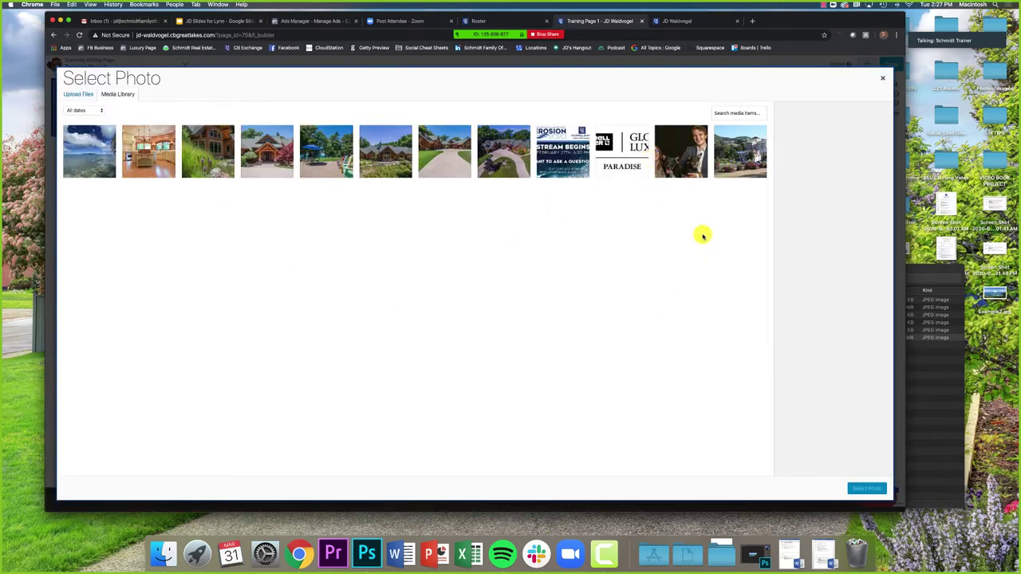
pyautogui.click(82, 97)
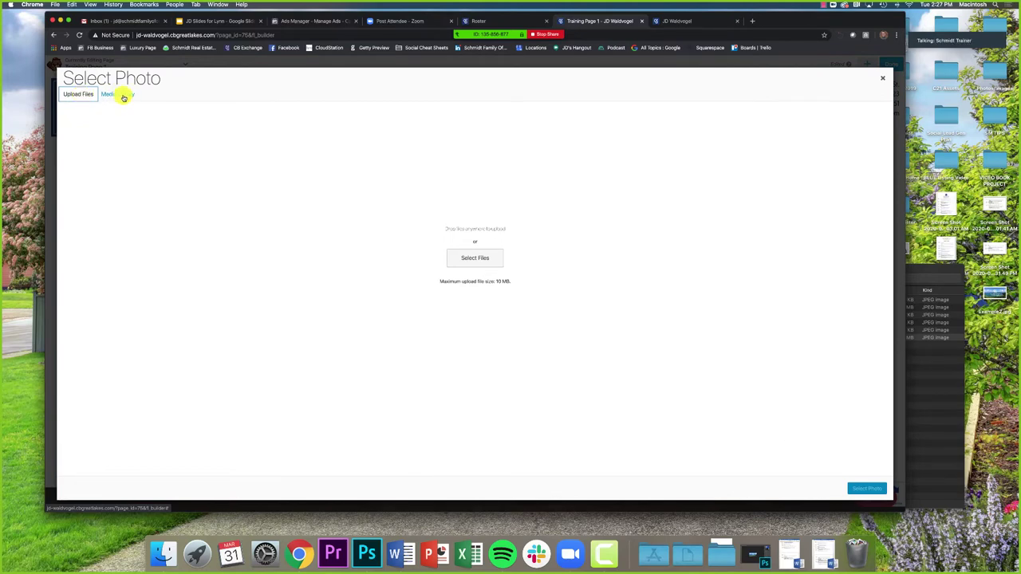
pyautogui.click(118, 95)
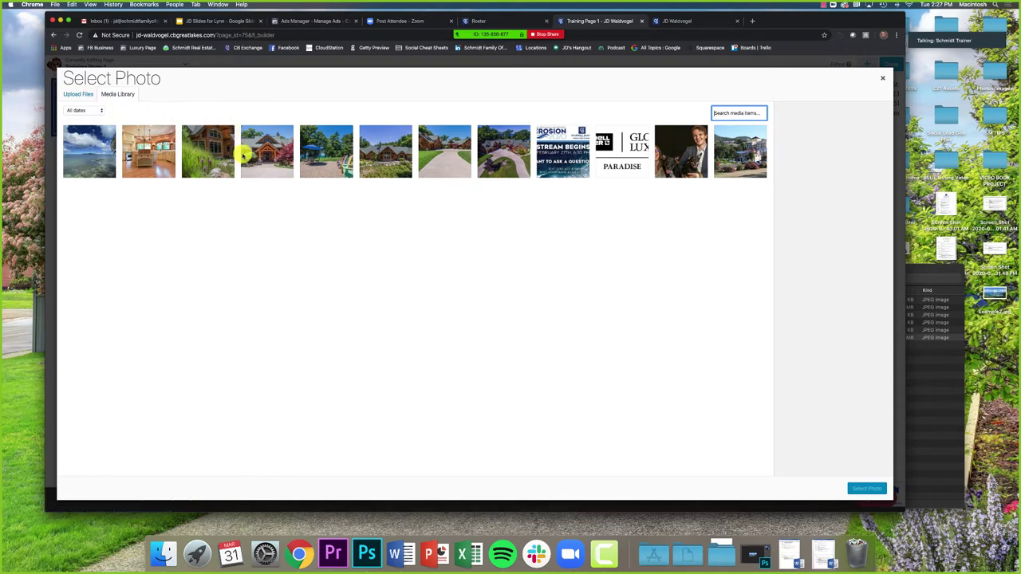
pyautogui.click(679, 144)
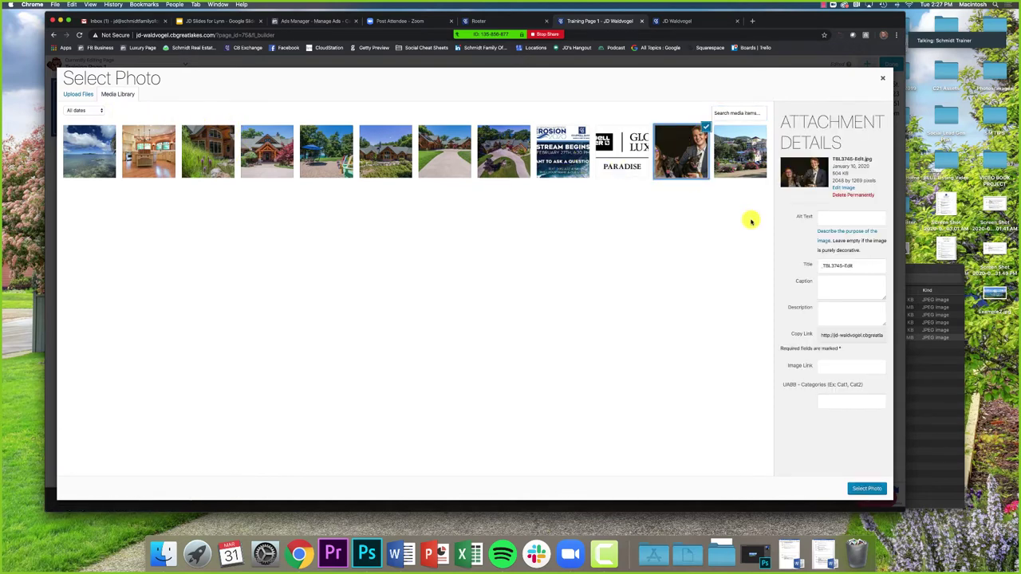
pyautogui.click(865, 489)
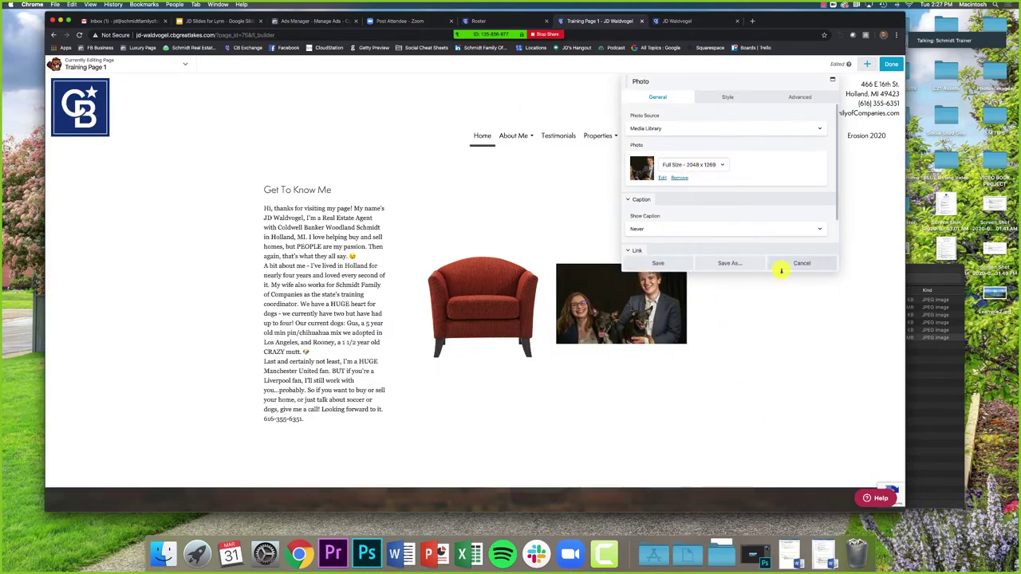
pyautogui.click(670, 264)
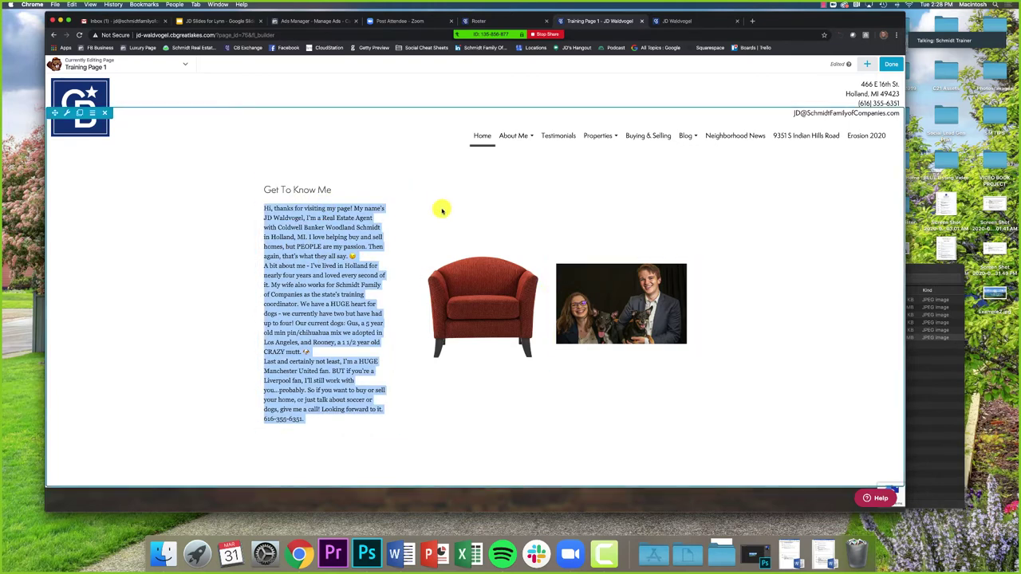
# Step: Move the "Get To Know Me" heading above the columns so it spans the full row width
pyautogui.click(288, 183)
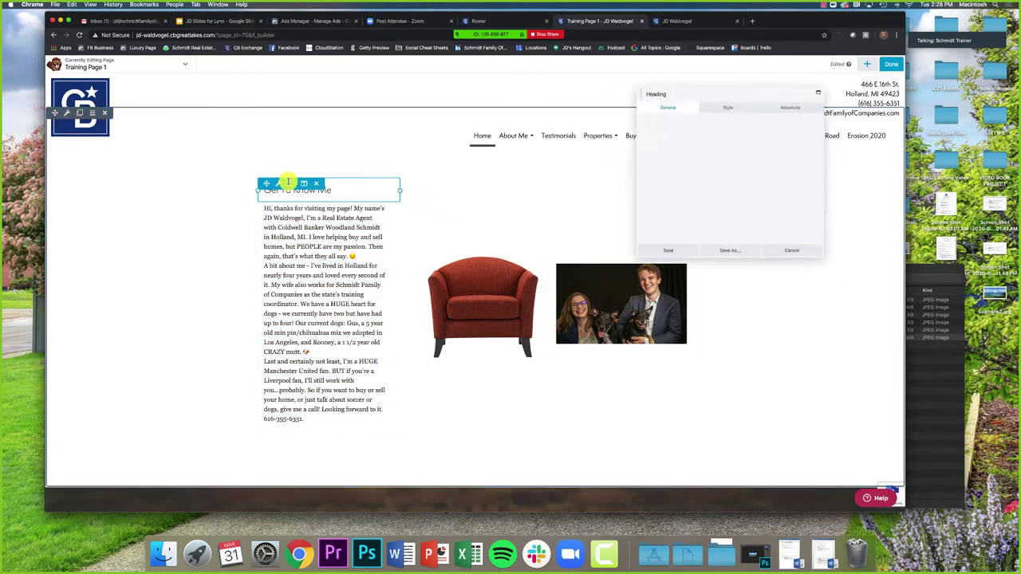
pyautogui.click(788, 263)
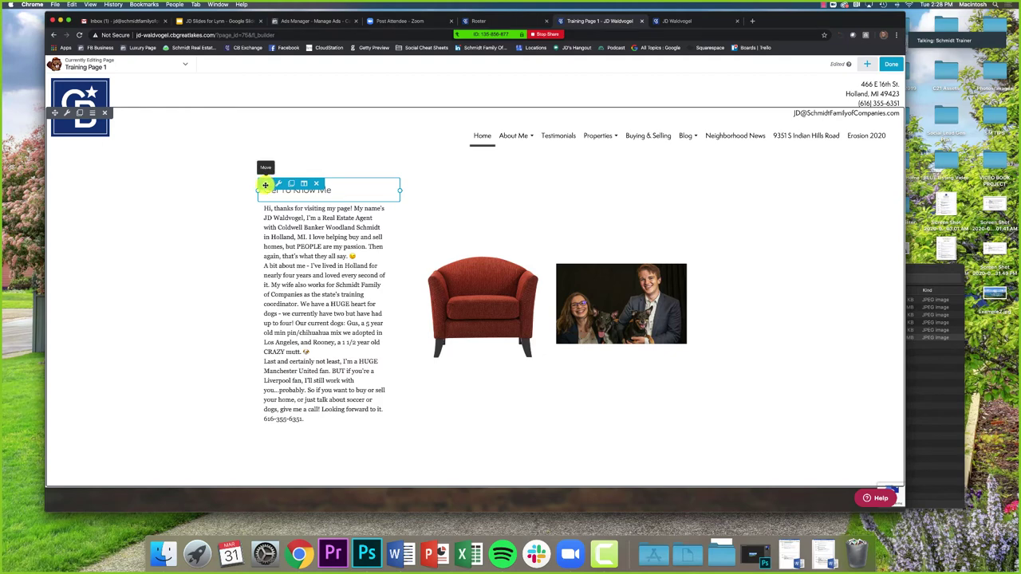
pyautogui.moveTo(270, 183); pyautogui.dragTo(380, 172)
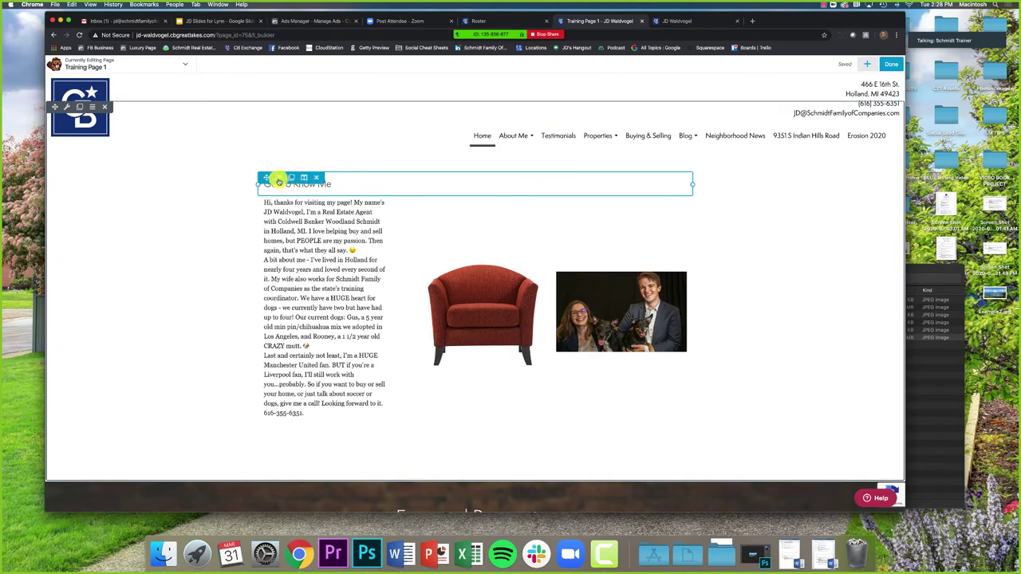
# Step: Center-align the "Get To Know Me" heading text
pyautogui.click(278, 178)
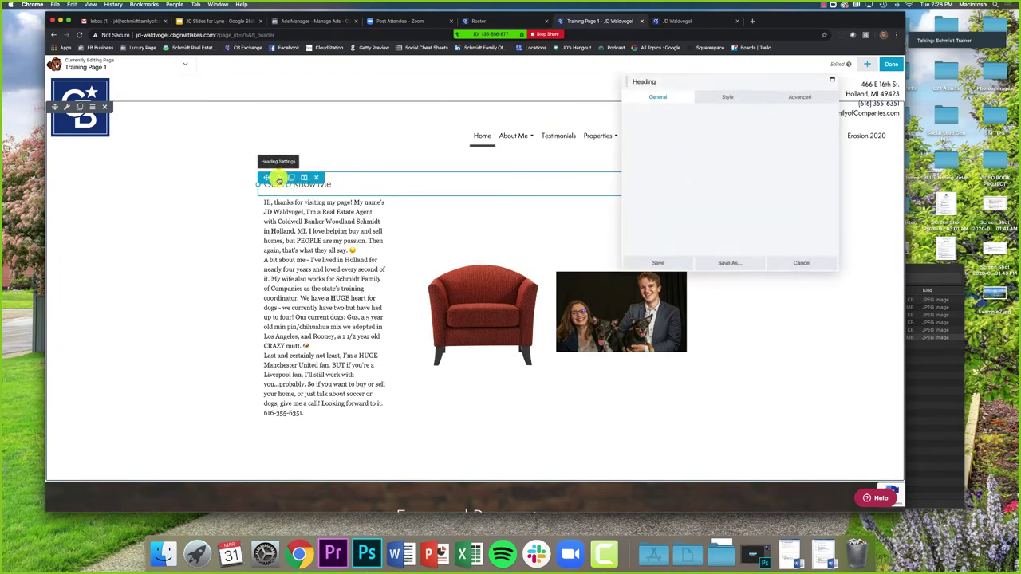
pyautogui.moveTo(729, 98); pyautogui.dragTo(787, 136)
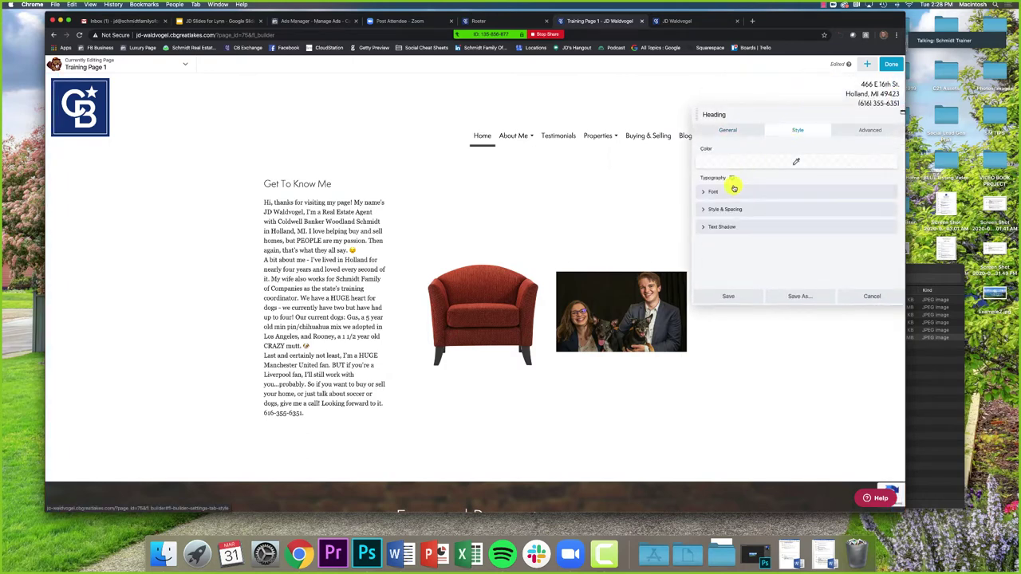
pyautogui.click(702, 209)
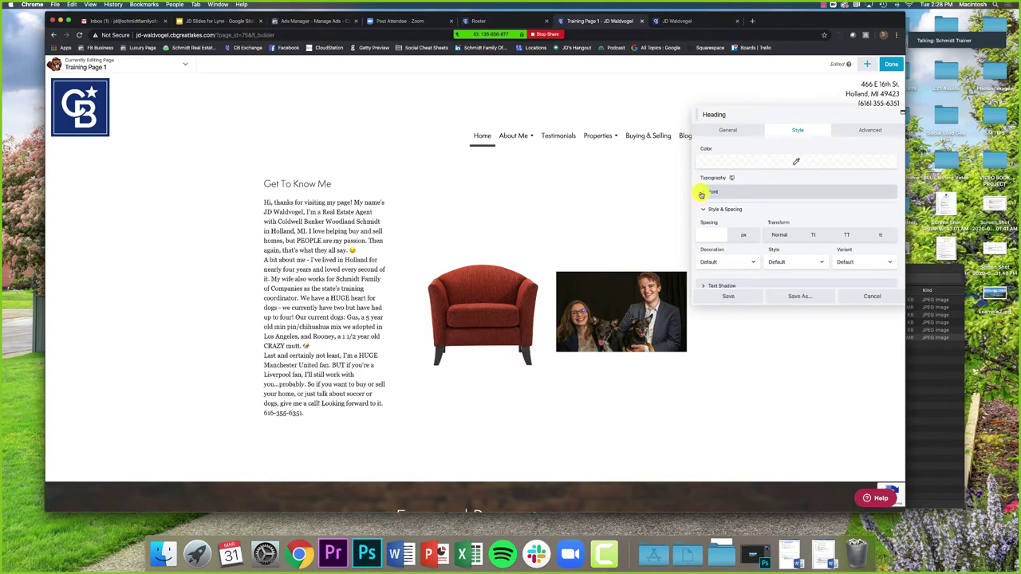
pyautogui.click(705, 193)
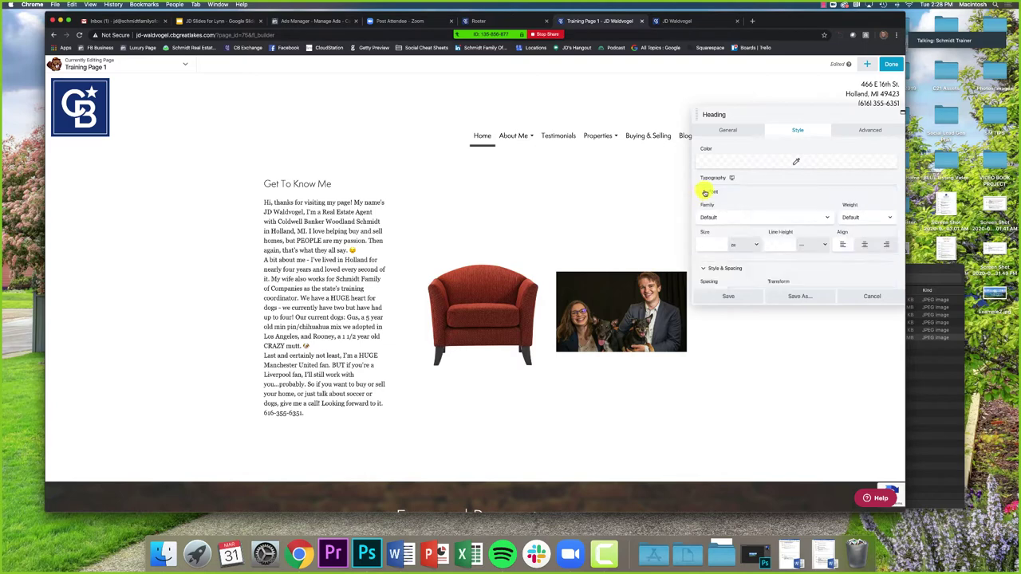
pyautogui.click(866, 246)
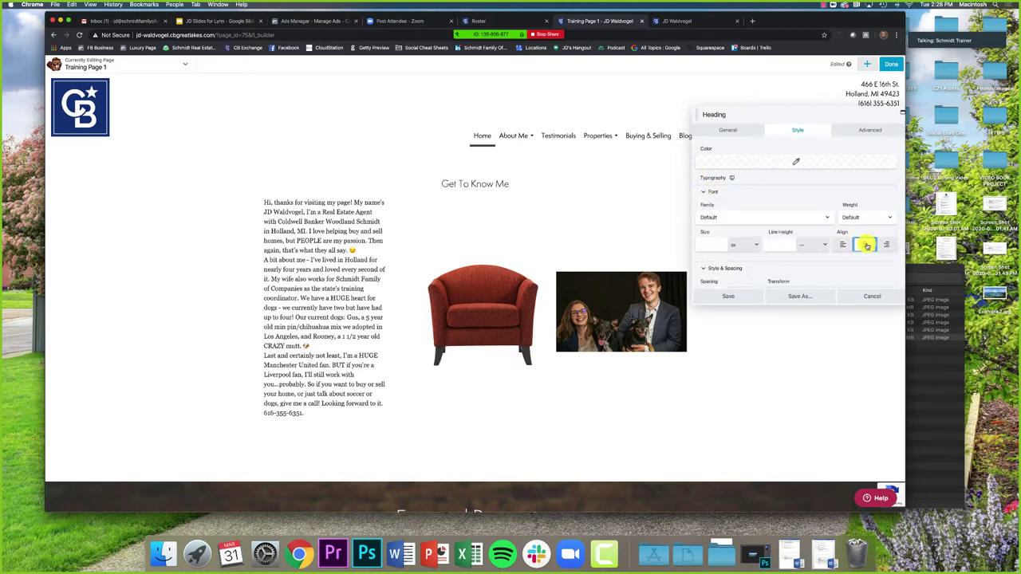
# Step: Set the "Get To Know Me" heading's font to Georgia at 70 px and save the module
pyautogui.click(733, 219)
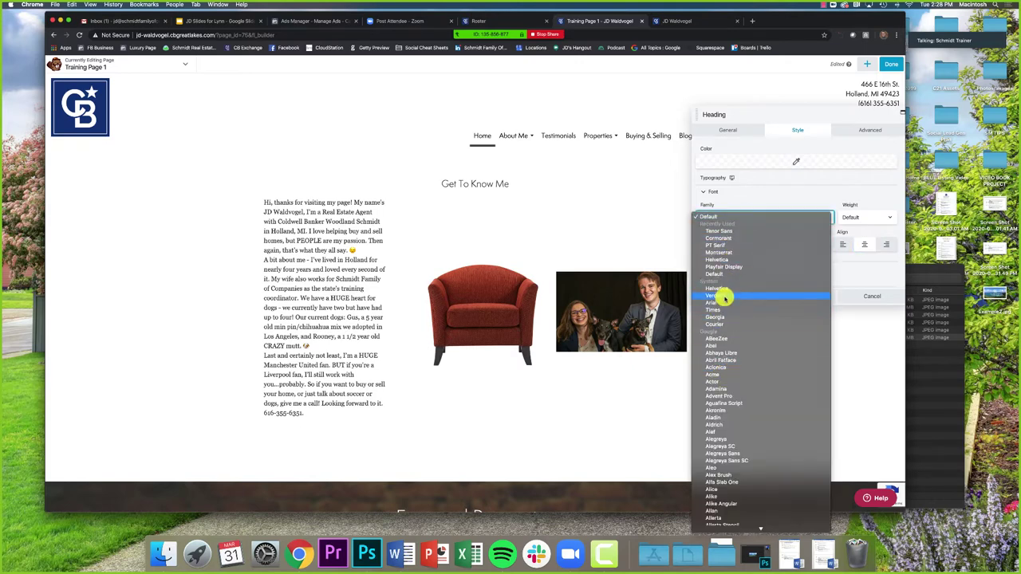
pyautogui.click(721, 316)
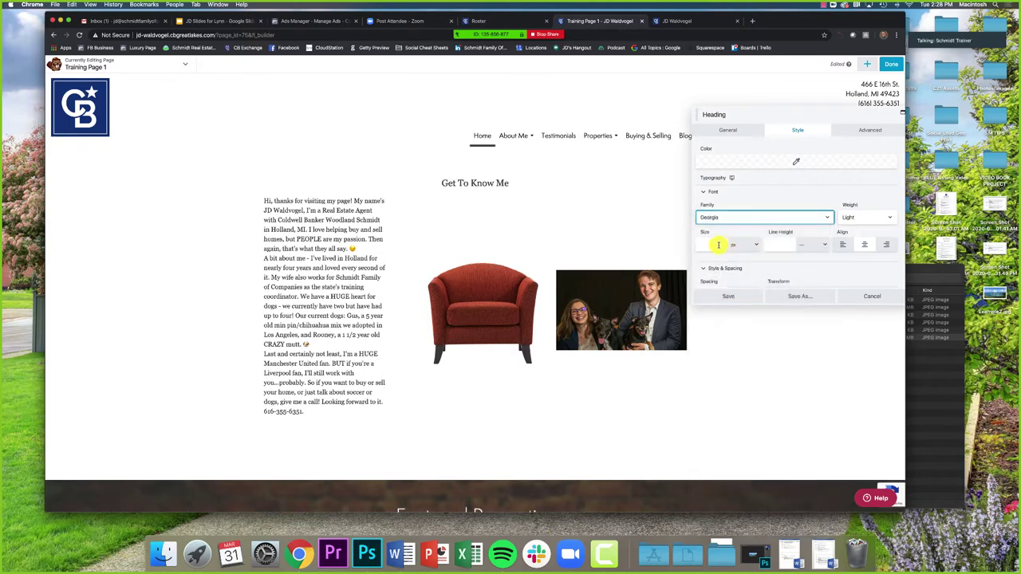
pyautogui.click(714, 245)
pyautogui.moveTo(702, 264); pyautogui.dragTo(834, 266)
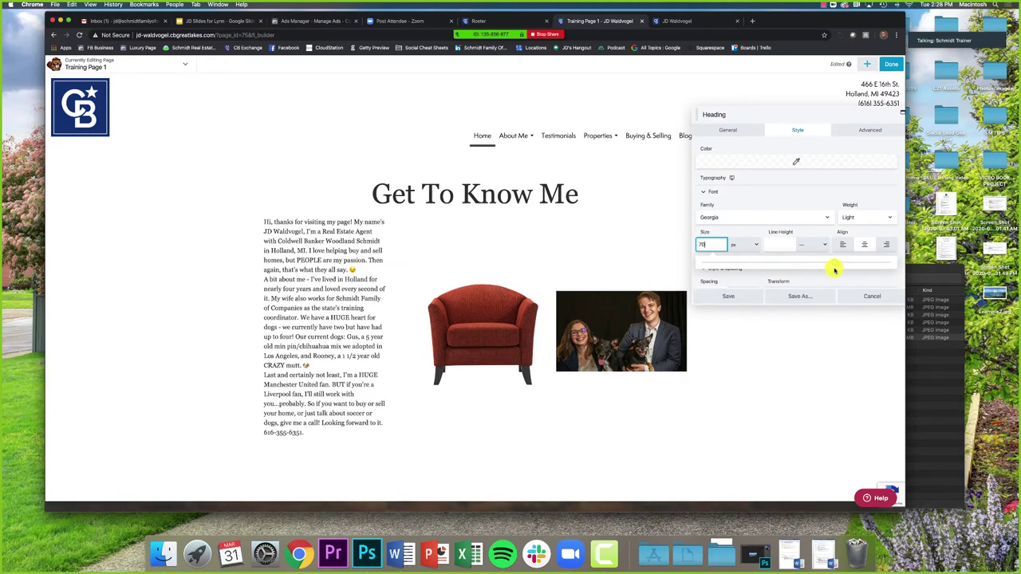
pyautogui.click(750, 301)
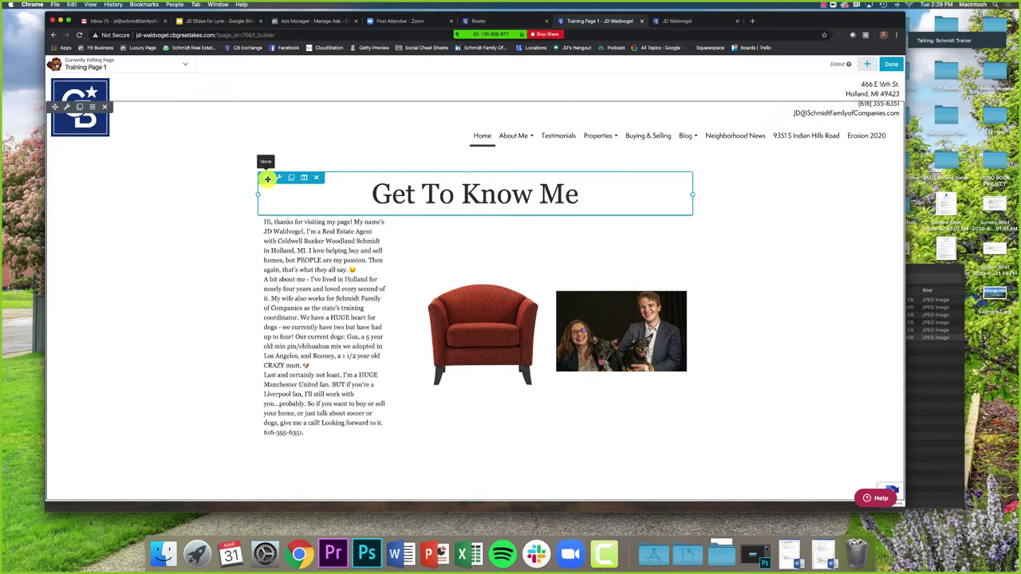
# Step: Move the biography text module below the images at full row width and remove the empty column it leaves
pyautogui.moveTo(267, 177); pyautogui.dragTo(369, 194)
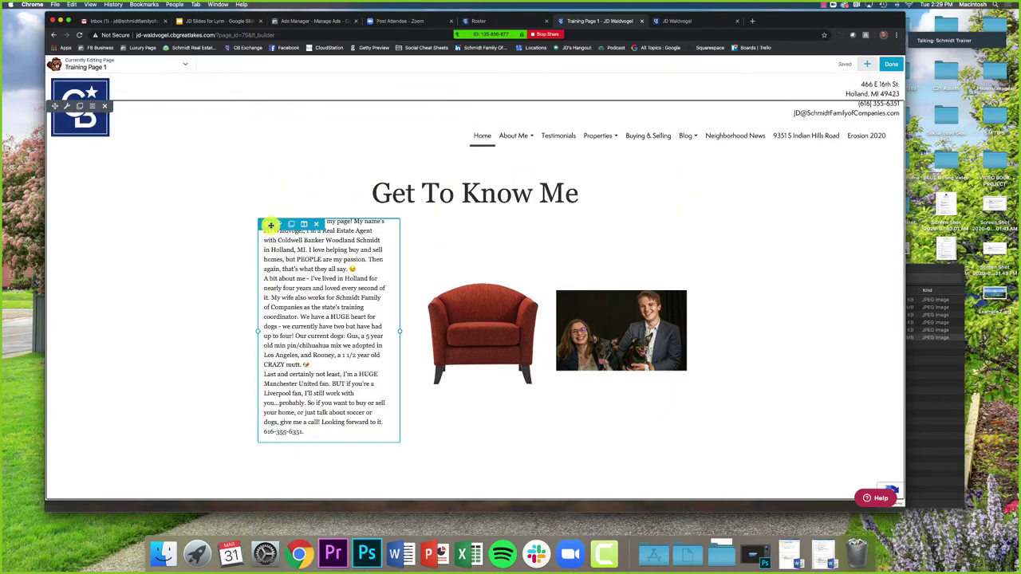
pyautogui.moveTo(267, 225); pyautogui.dragTo(422, 375)
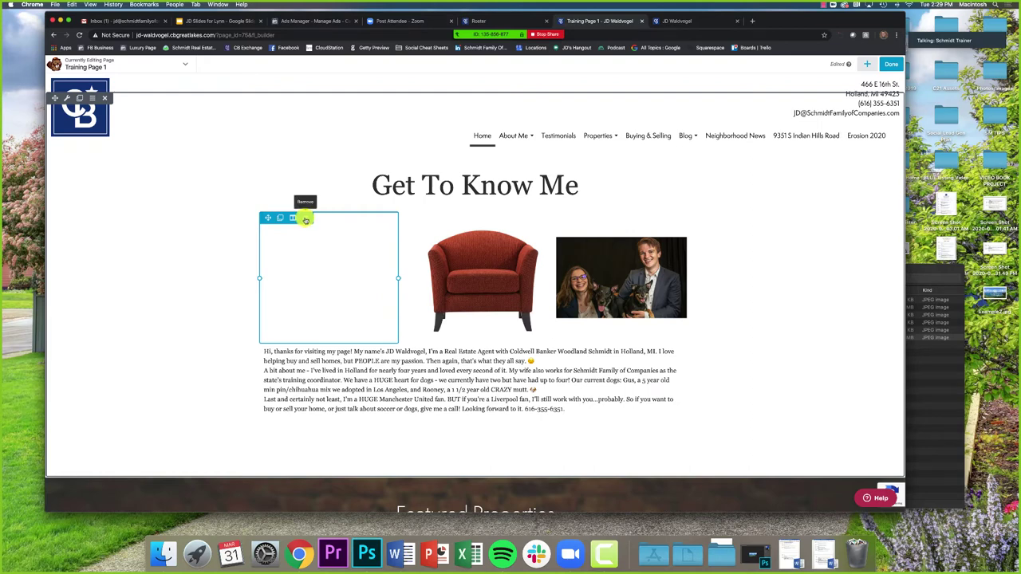
pyautogui.click(305, 218)
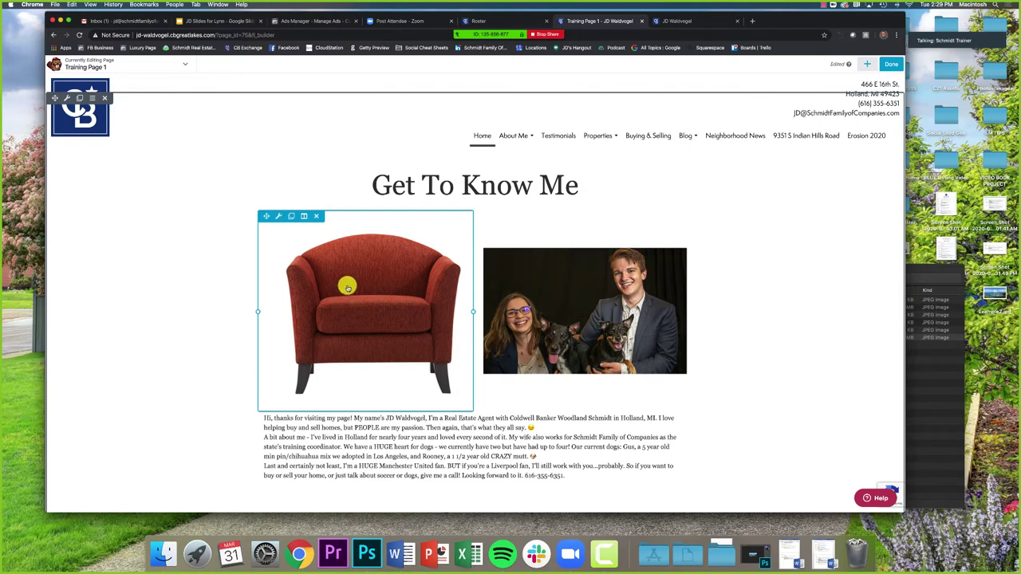
# Step: Delete the red armchair photo module and its empty column
pyautogui.click(315, 216)
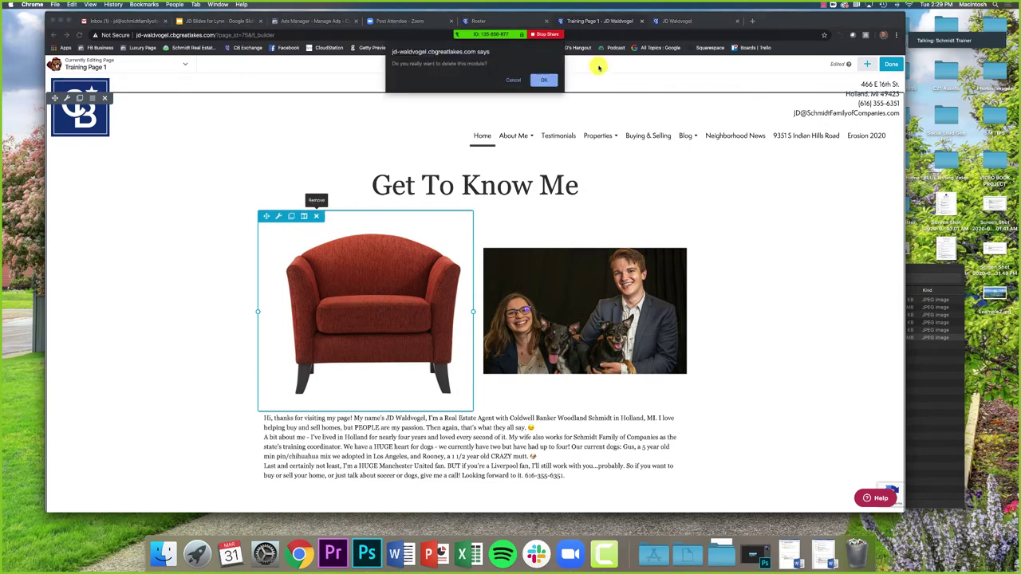
pyautogui.click(543, 83)
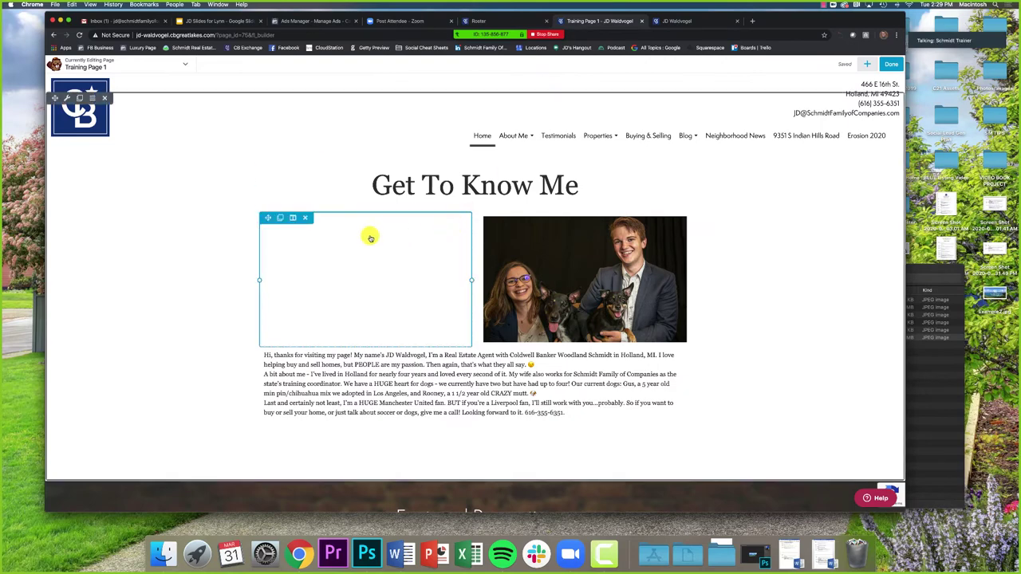
pyautogui.click(307, 220)
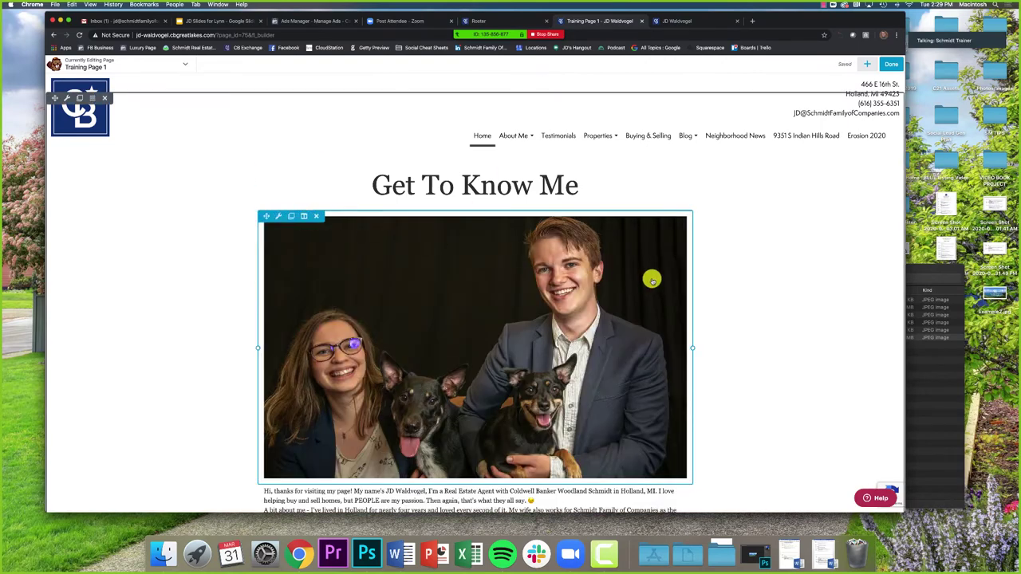
# Step: Review the page layout from the banner through the "Get To Know Me" and "Featured Properties" sections
pyautogui.scroll(-2, 661, 279)
pyautogui.scroll(-3, 662, 279)
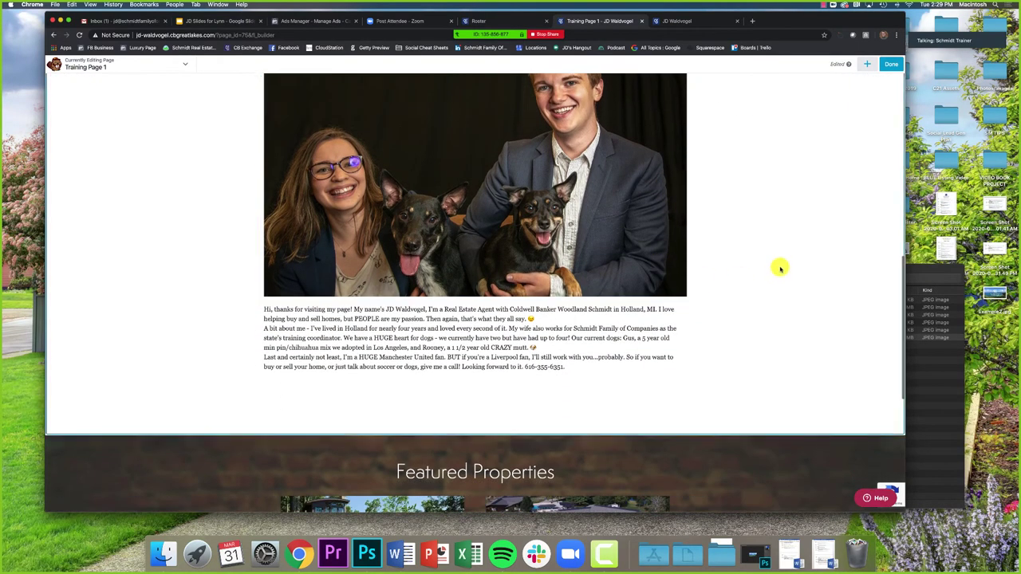
pyautogui.scroll(3, 742, 240)
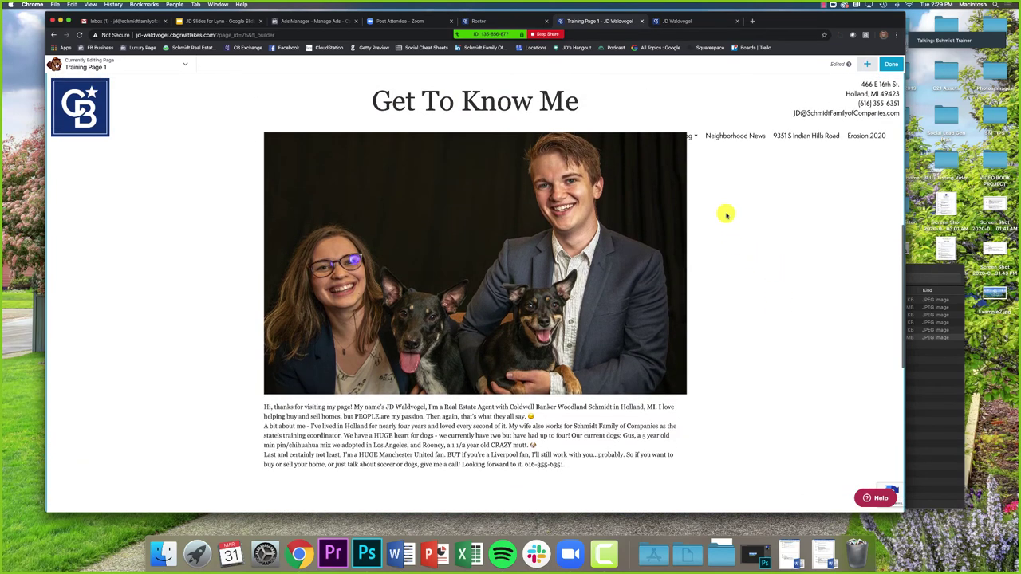
pyautogui.scroll(-3, 725, 215)
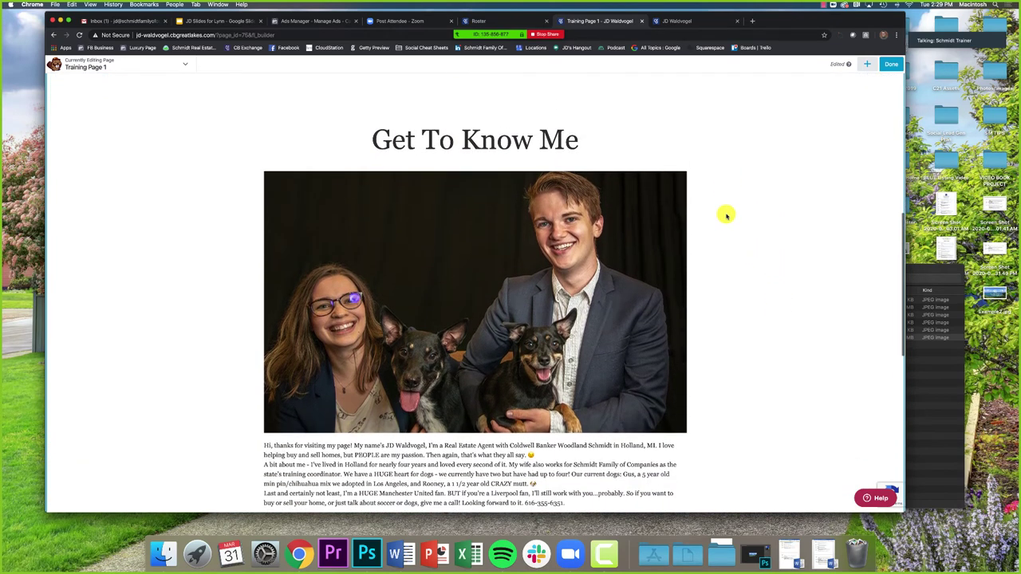
pyautogui.scroll(-4, 726, 215)
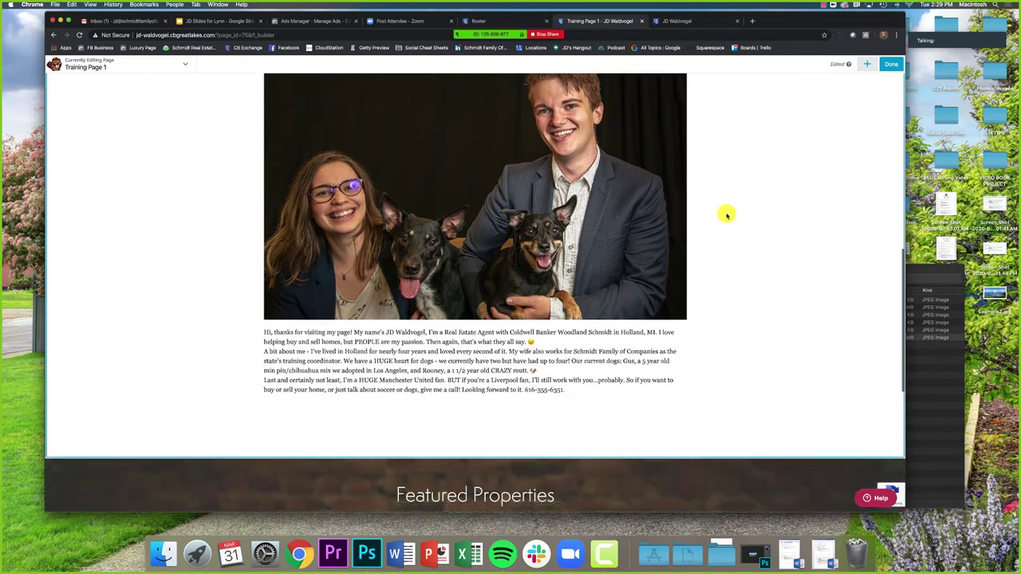
pyautogui.scroll(-3, 725, 213)
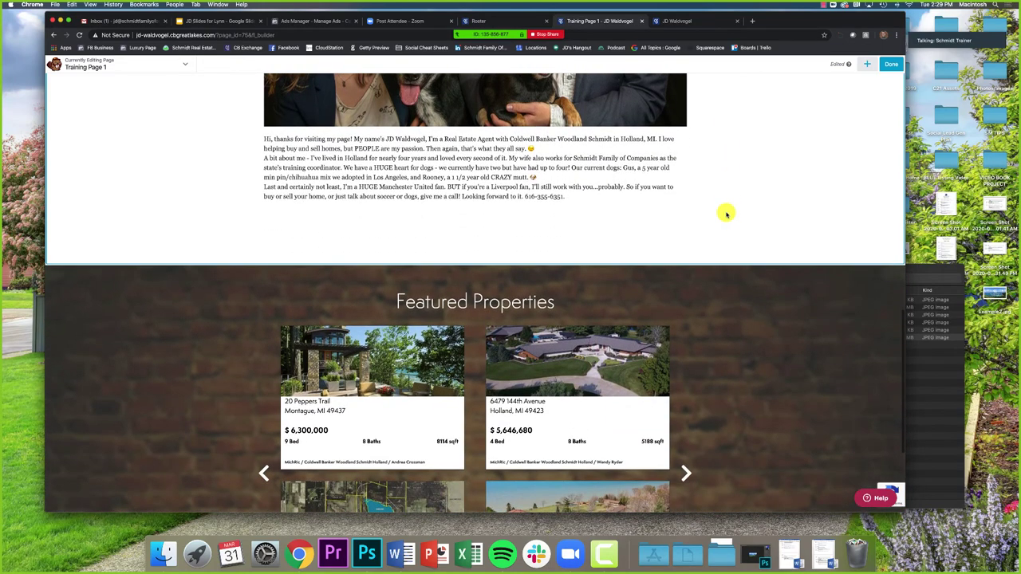
pyautogui.scroll(-2, 725, 212)
pyautogui.scroll(-2, 726, 212)
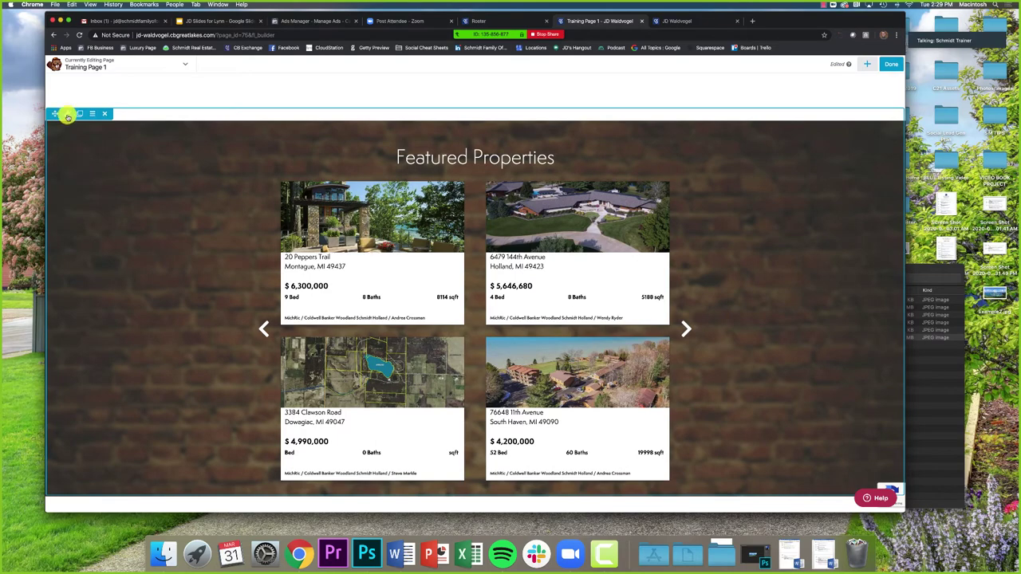
pyautogui.moveTo(406, 222)
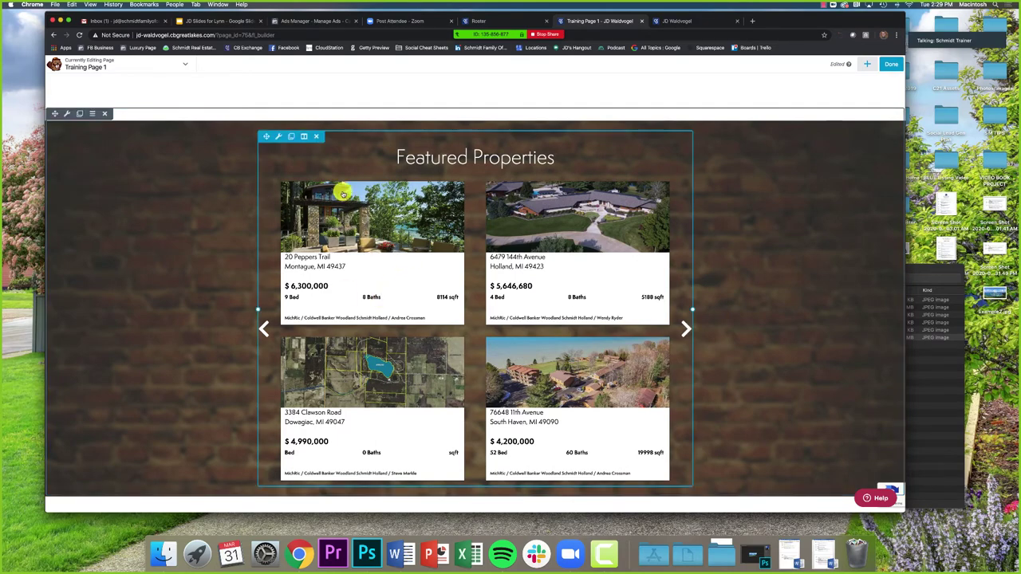
pyautogui.scroll(-1, 335, 205)
pyautogui.scroll(10, 335, 204)
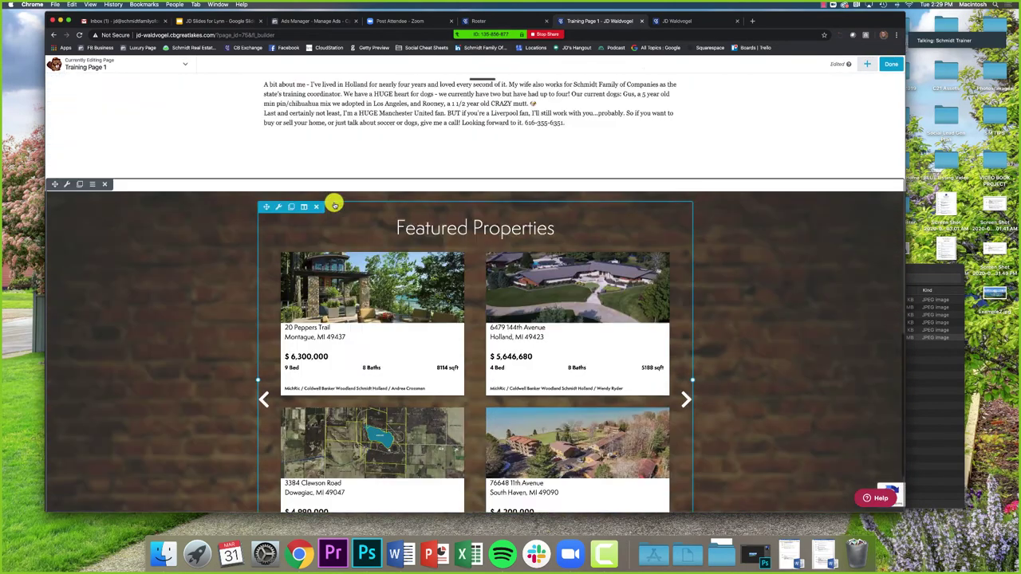
pyautogui.scroll(2, 333, 205)
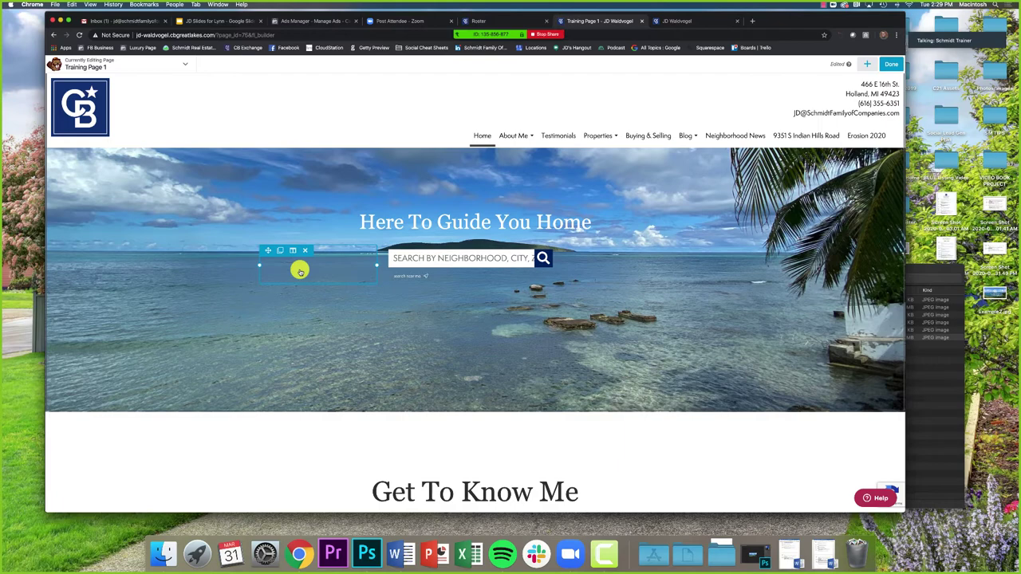
pyautogui.scroll(-3, 264, 280)
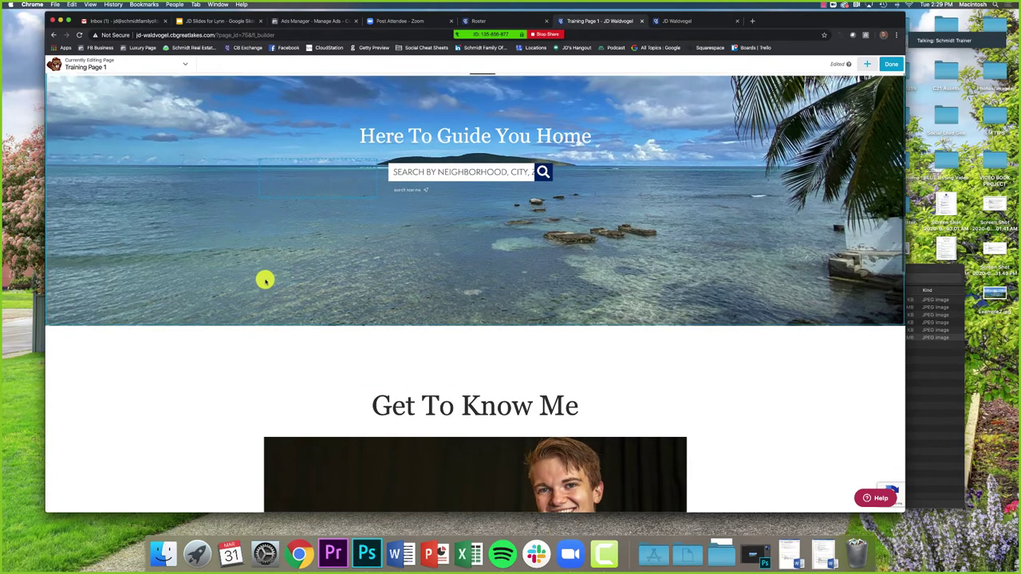
pyautogui.scroll(-12, 419, 213)
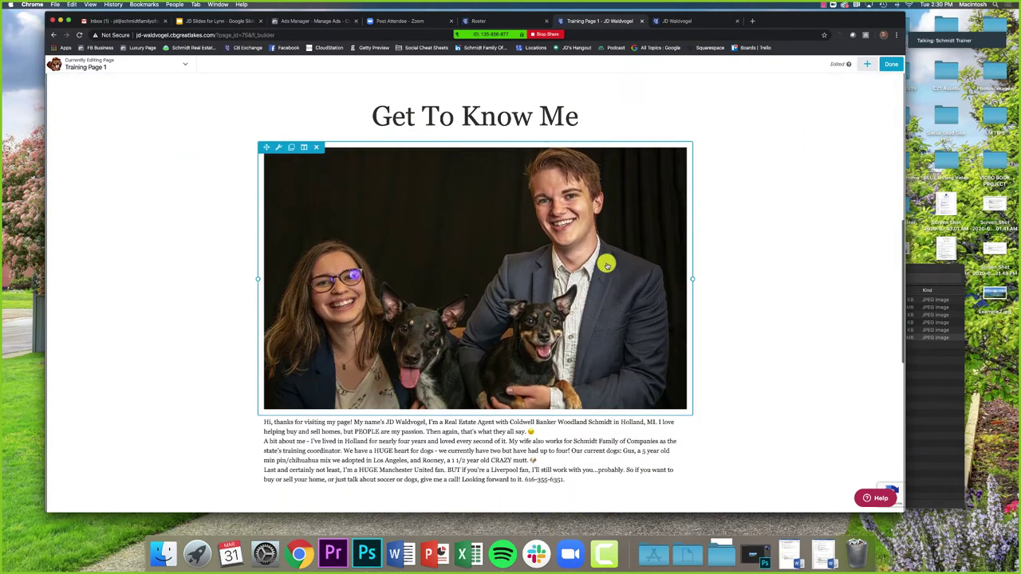
# Step: Review the page's Get To Know Me section and the Featured Properties section below it
pyautogui.scroll(-12, 343, 305)
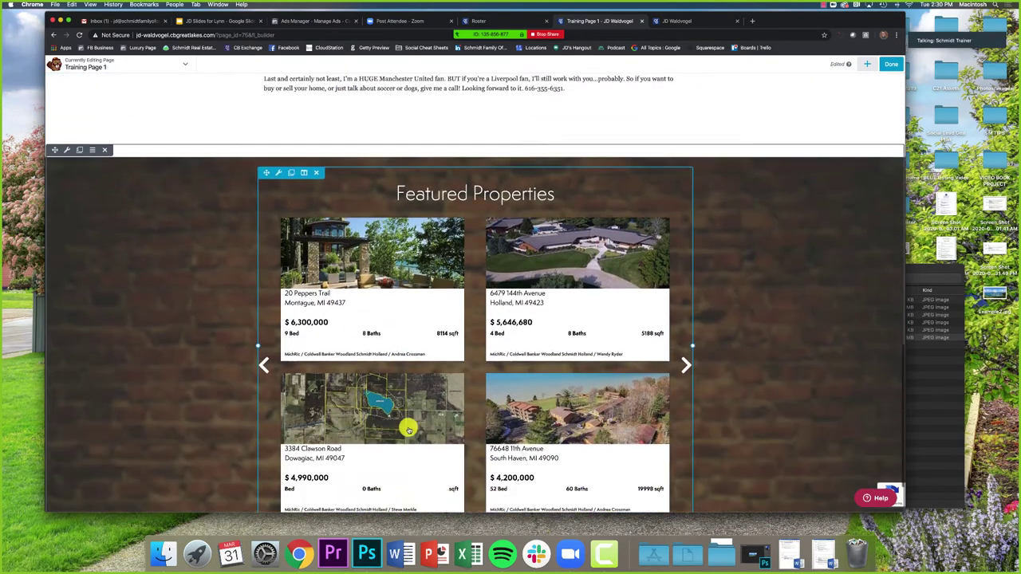
pyautogui.scroll(20, 189, 279)
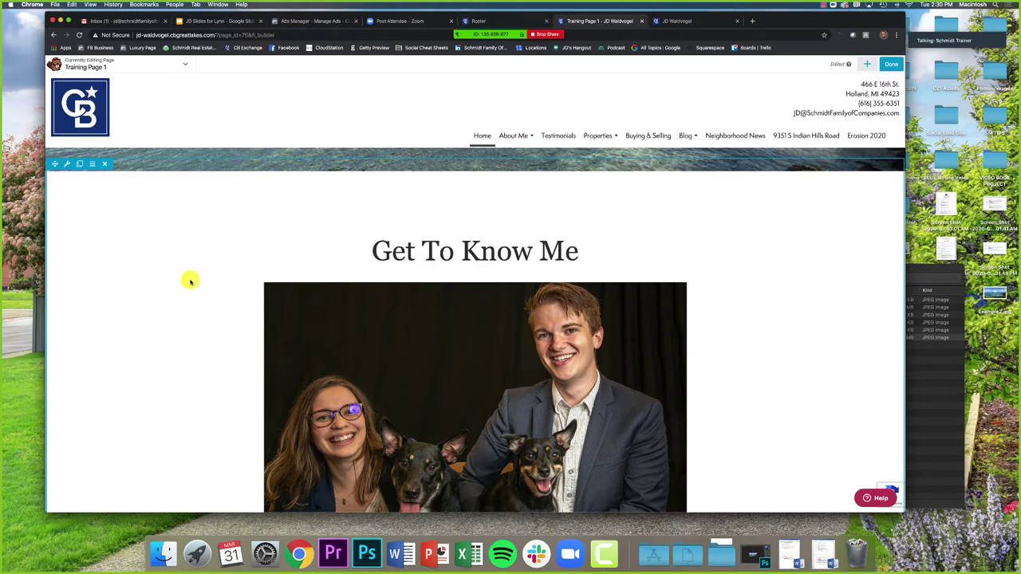
pyautogui.scroll(-20, 189, 281)
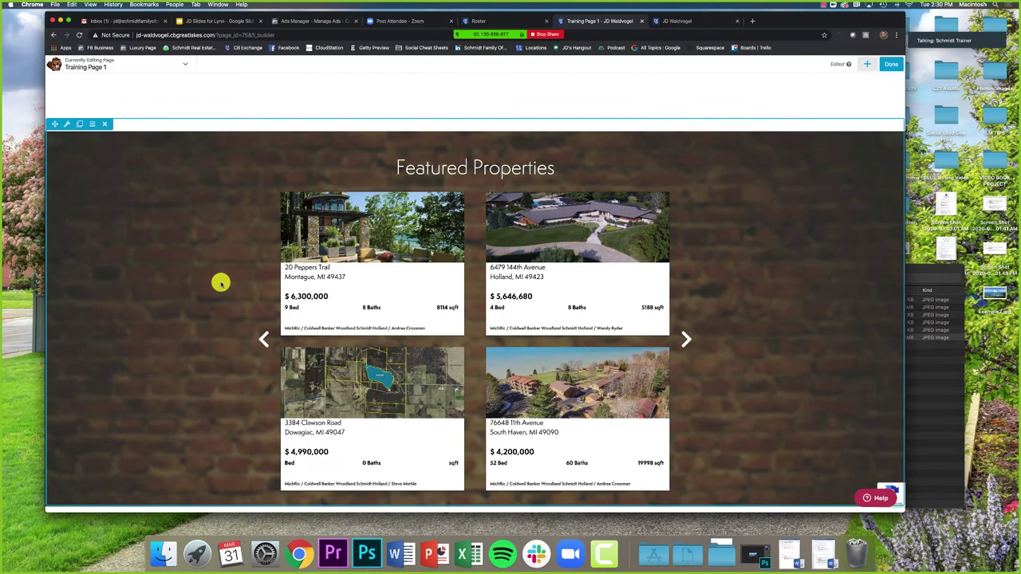
pyautogui.scroll(5, 227, 276)
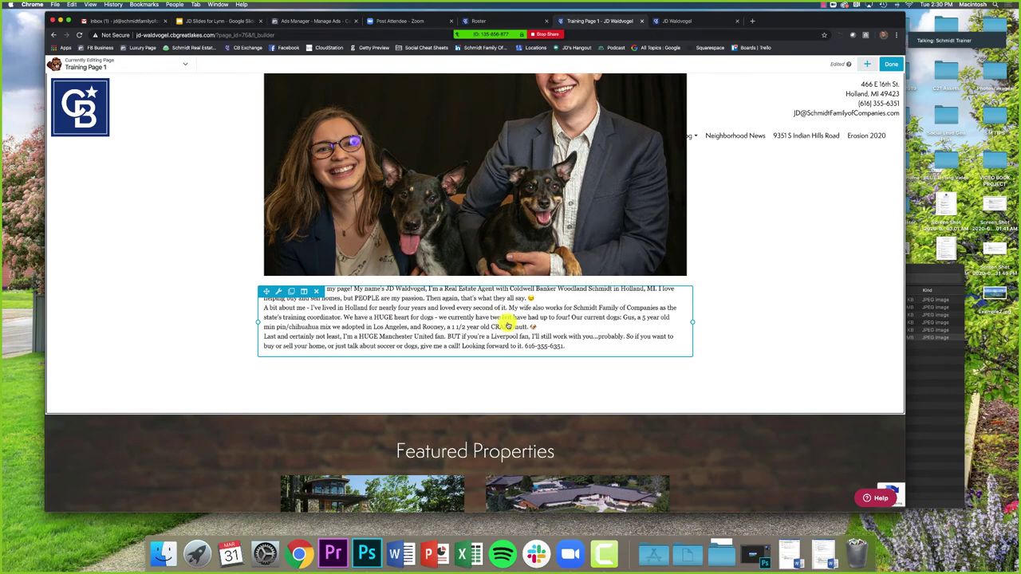
pyautogui.scroll(5, 507, 326)
pyautogui.scroll(-5, 508, 321)
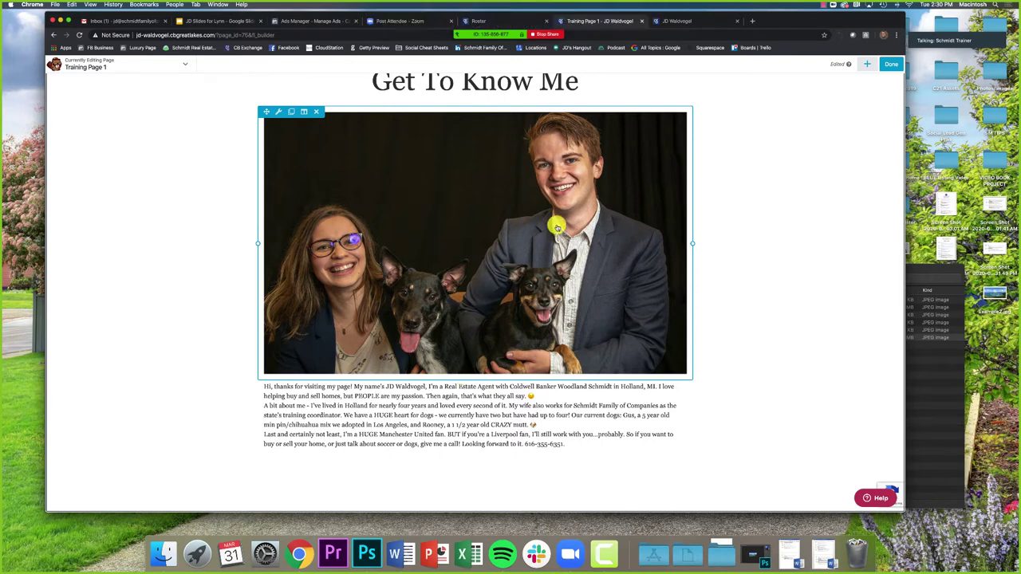
# Step: Switch to the Zoom group chat to read the attendees' questions, and close it again
pyautogui.click(640, 20)
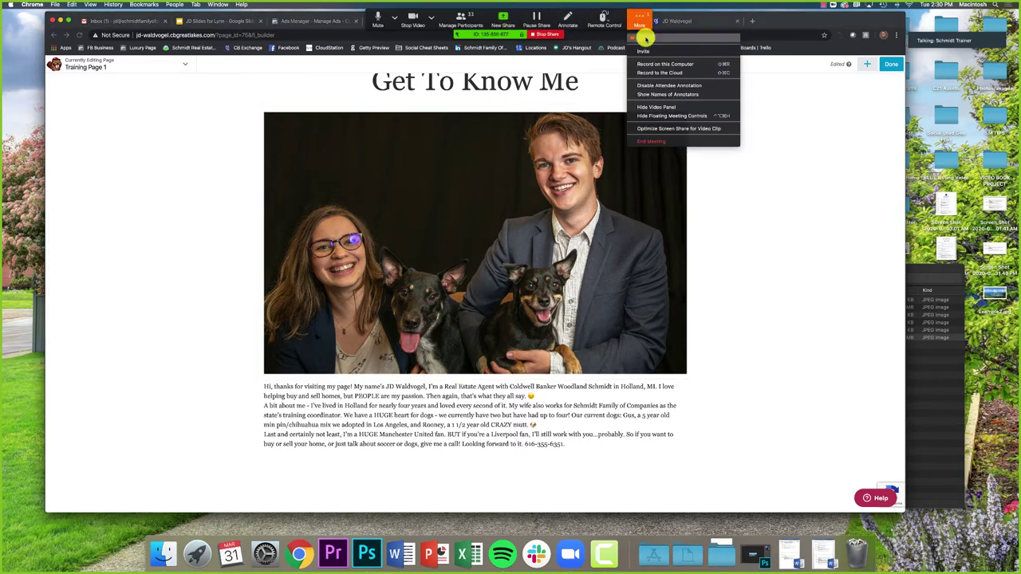
pyautogui.click(646, 49)
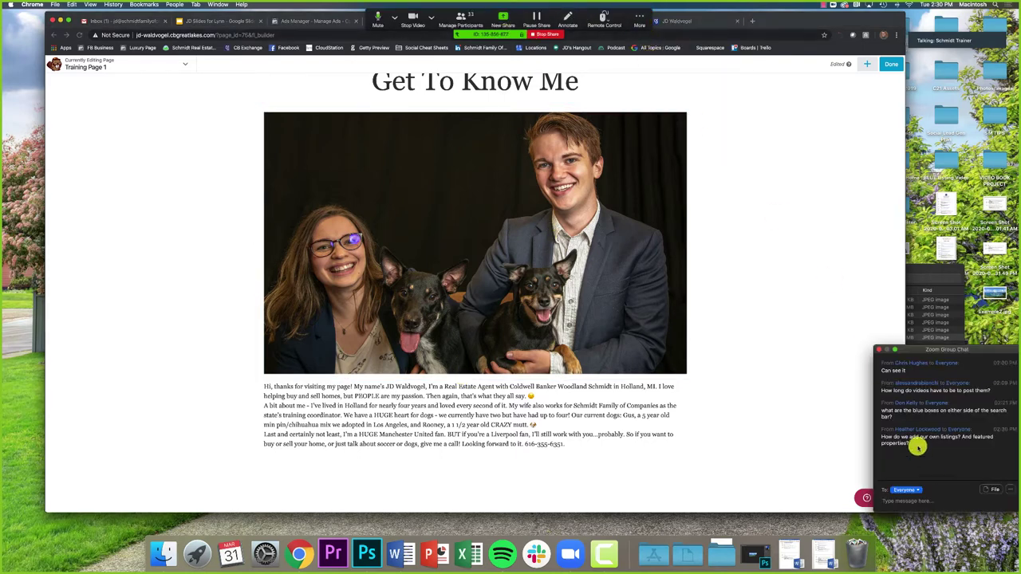
pyautogui.click(877, 349)
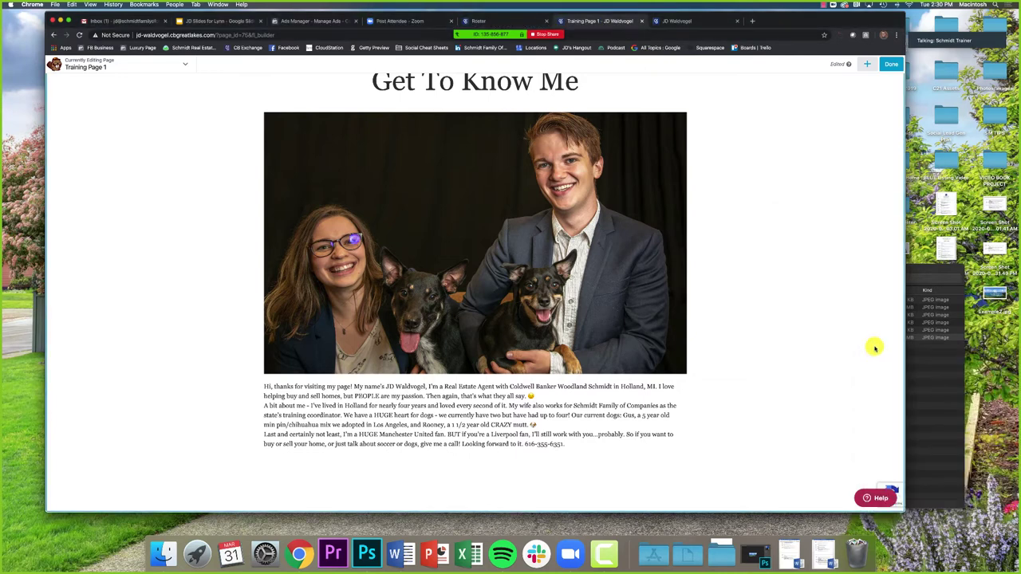
# Step: Look over the page layout from the ocean banner down to the Featured Properties section
pyautogui.scroll(10, 874, 347)
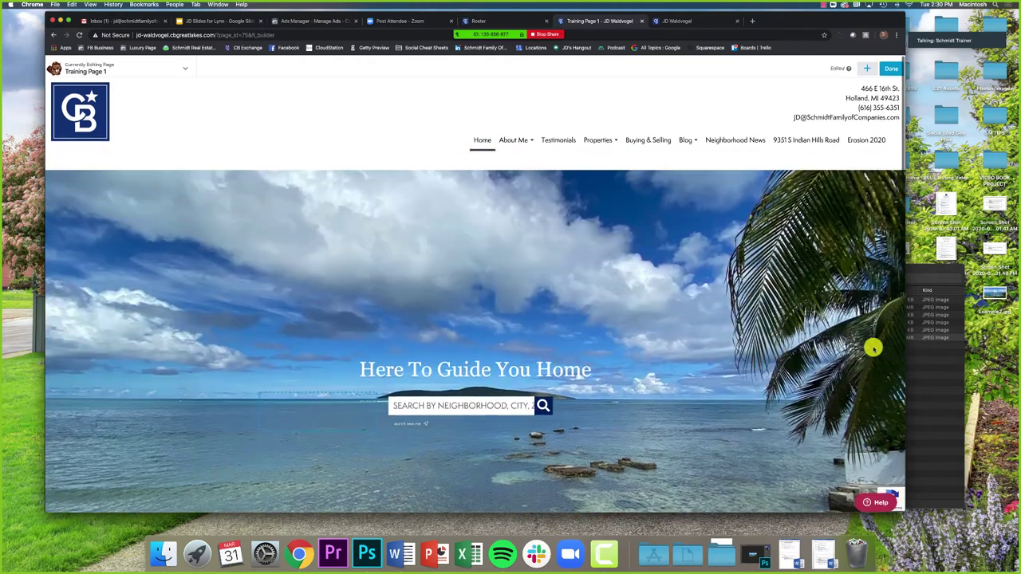
pyautogui.scroll(-2, 874, 348)
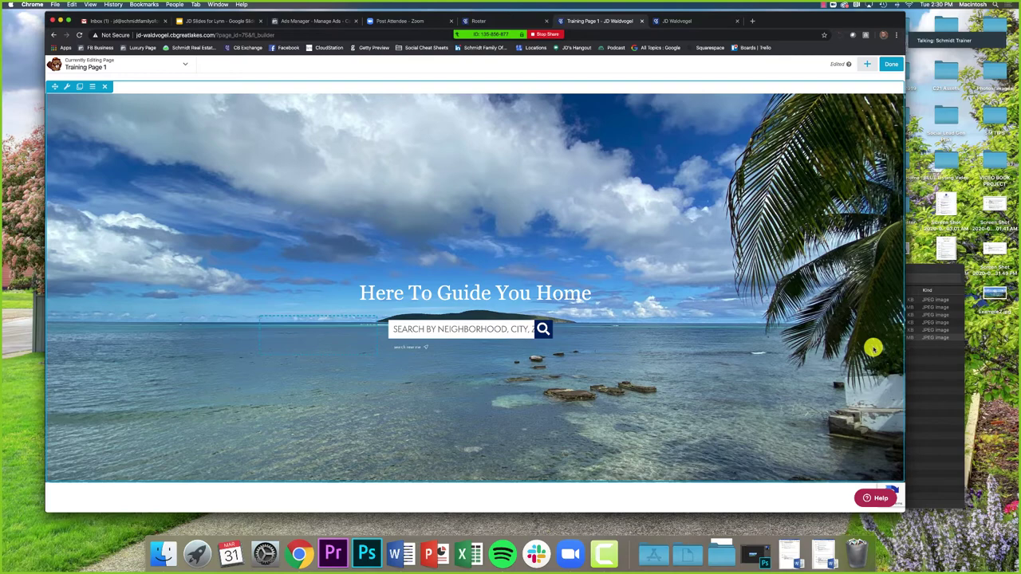
pyautogui.scroll(-10, 878, 346)
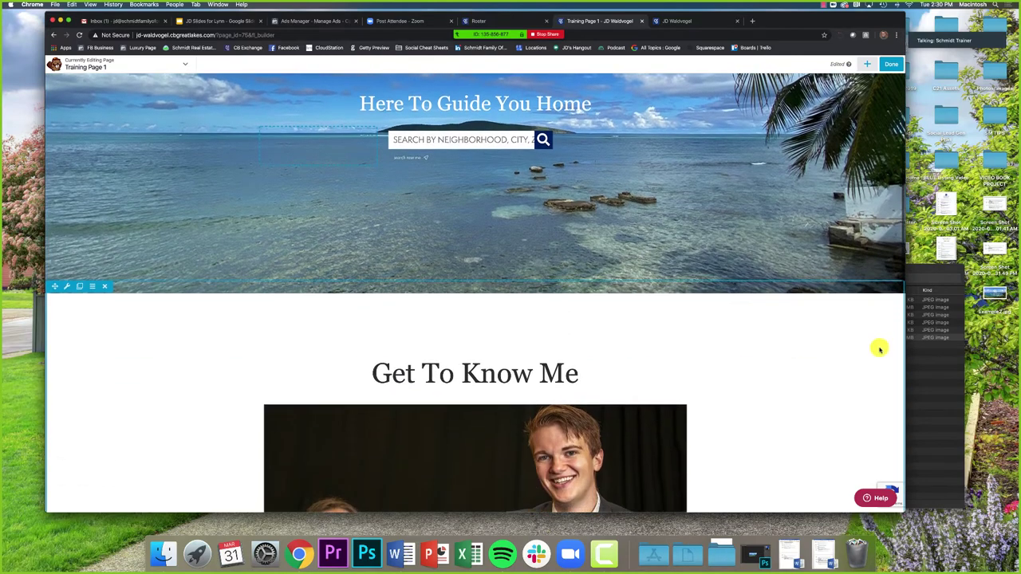
pyautogui.scroll(1, 452, 137)
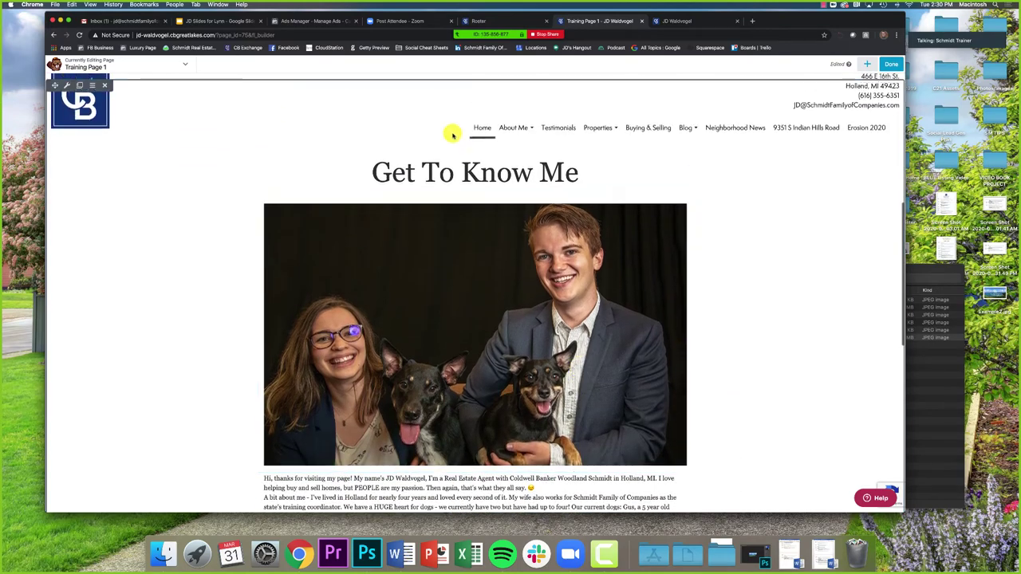
pyautogui.scroll(-10, 440, 201)
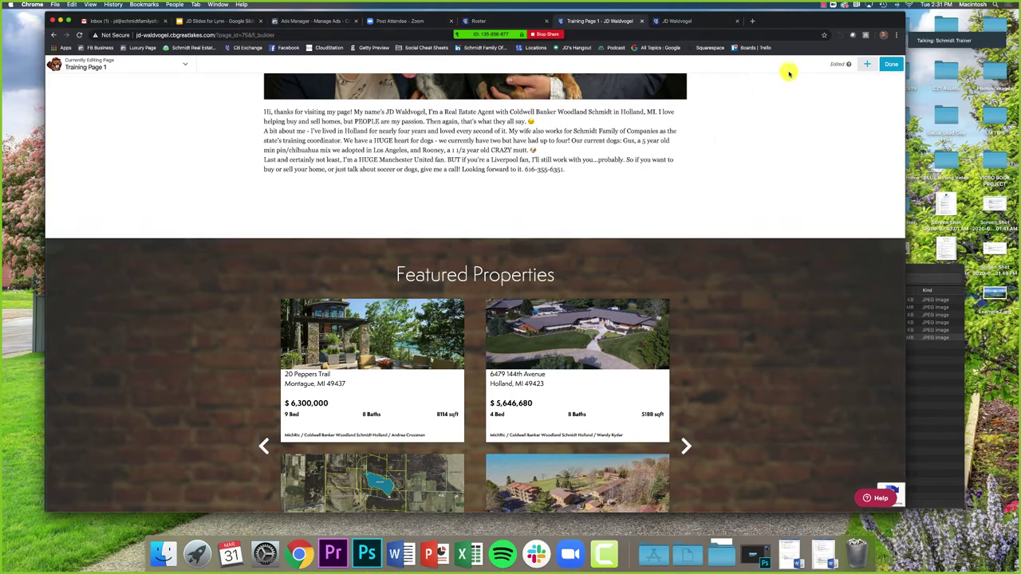
# Step: Browse the modules offered in the Standard Modules, Page Builder Addon and Widgets groups
pyautogui.click(866, 64)
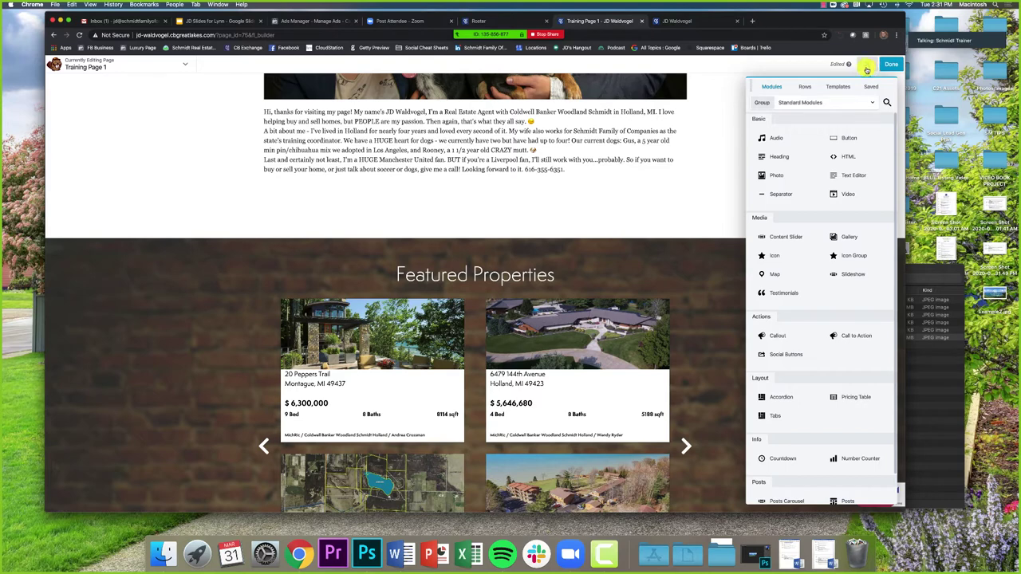
pyautogui.scroll(-1, 855, 135)
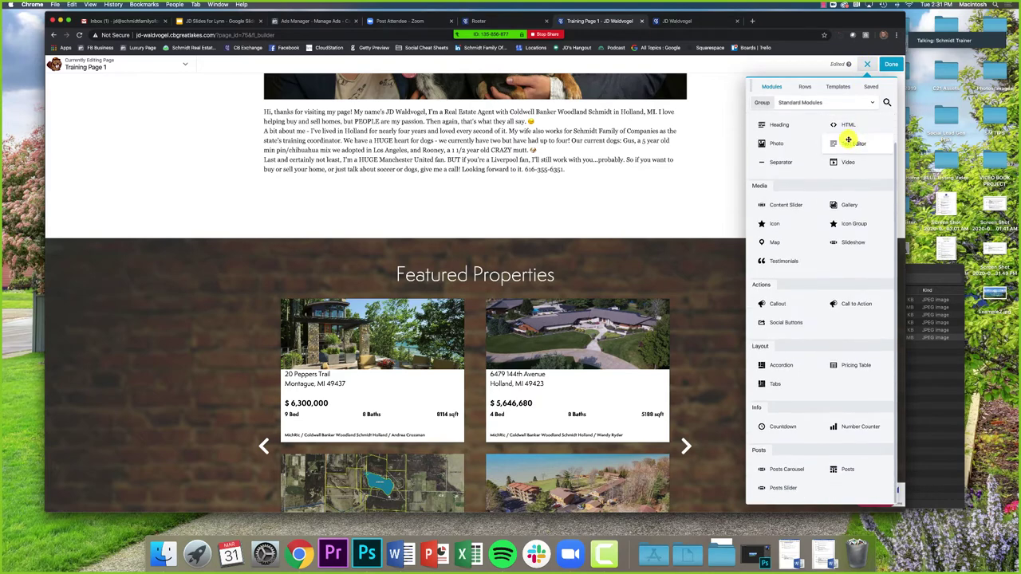
pyautogui.click(808, 103)
pyautogui.click(808, 146)
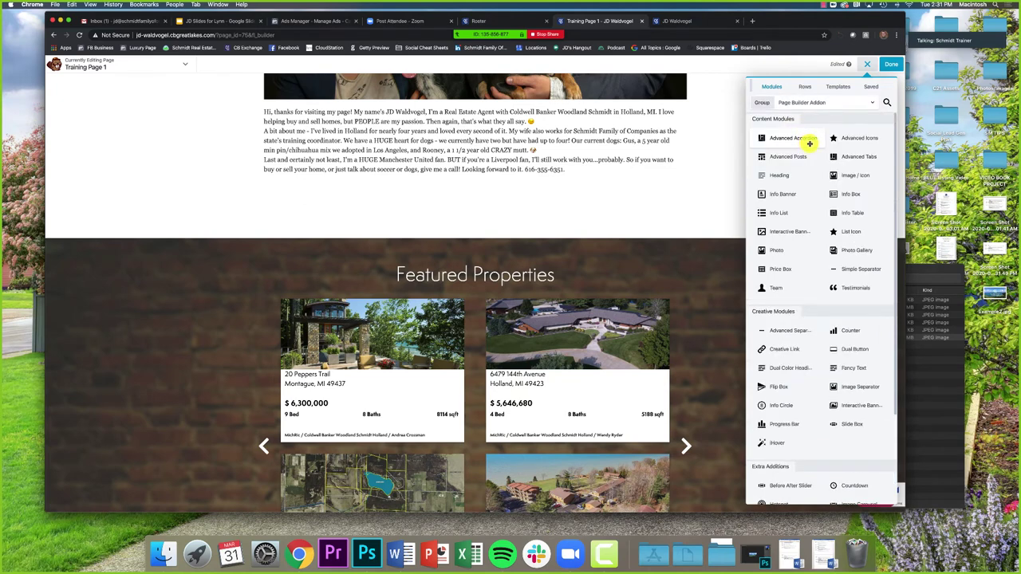
pyautogui.scroll(-3, 809, 144)
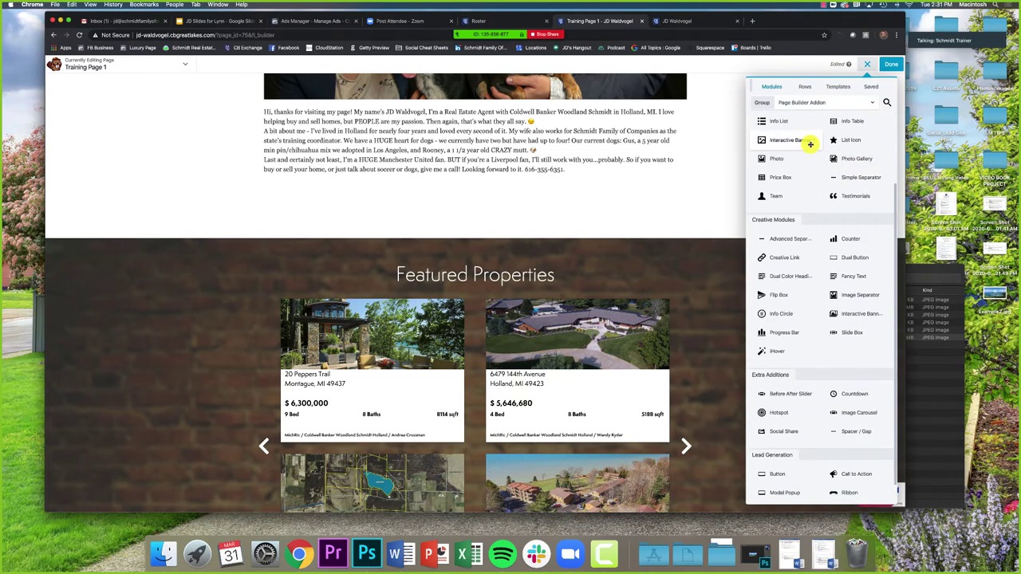
pyautogui.scroll(3, 809, 144)
pyautogui.click(809, 101)
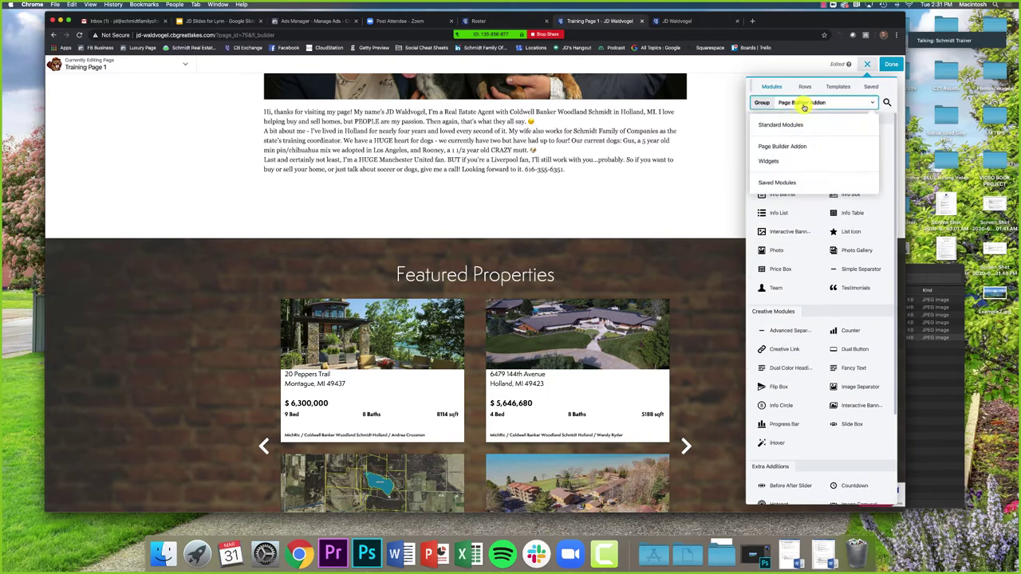
pyautogui.click(787, 160)
pyautogui.click(794, 105)
pyautogui.click(798, 124)
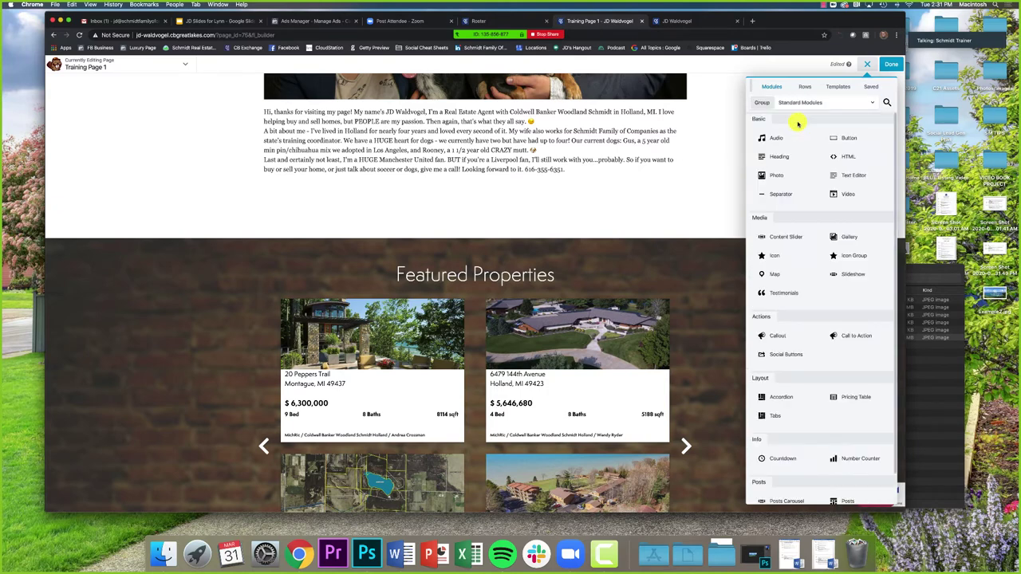
# Step: Add a Featured Properties Module from the Widgets group between the biography text and the existing Featured Properties section
pyautogui.click(867, 64)
pyautogui.click(867, 64)
pyautogui.click(814, 103)
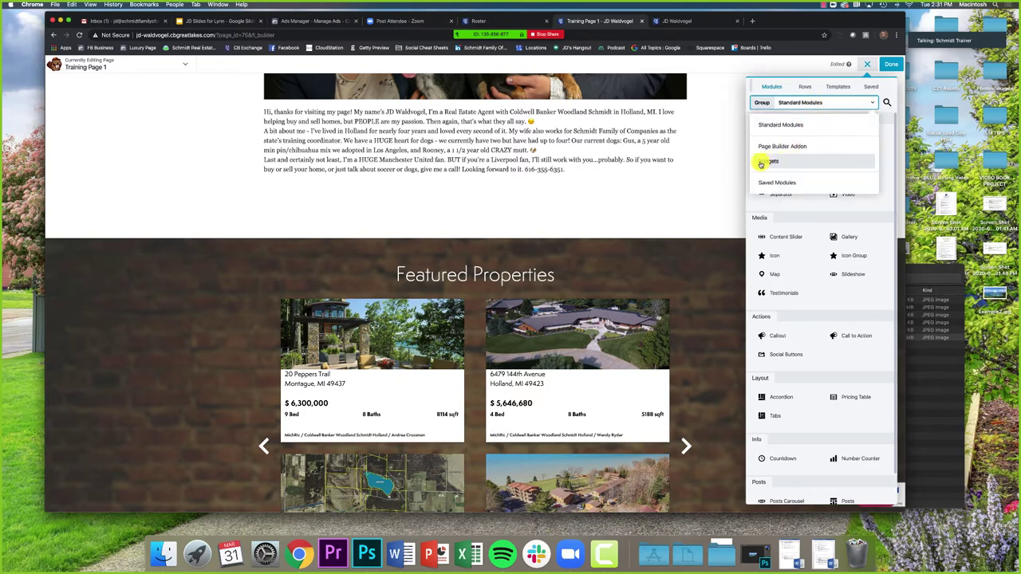
pyautogui.click(799, 163)
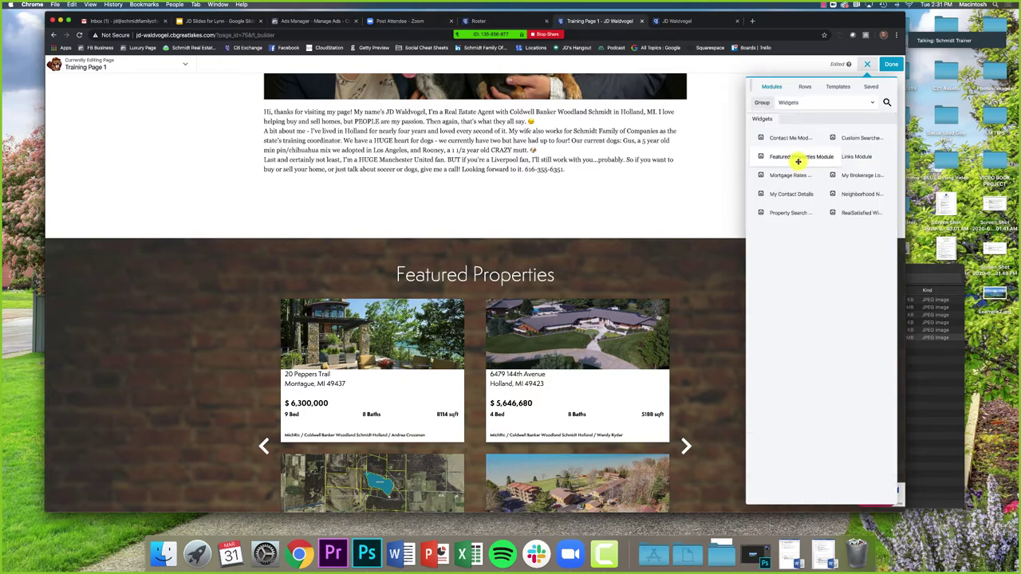
pyautogui.moveTo(788, 138); pyautogui.dragTo(846, 137)
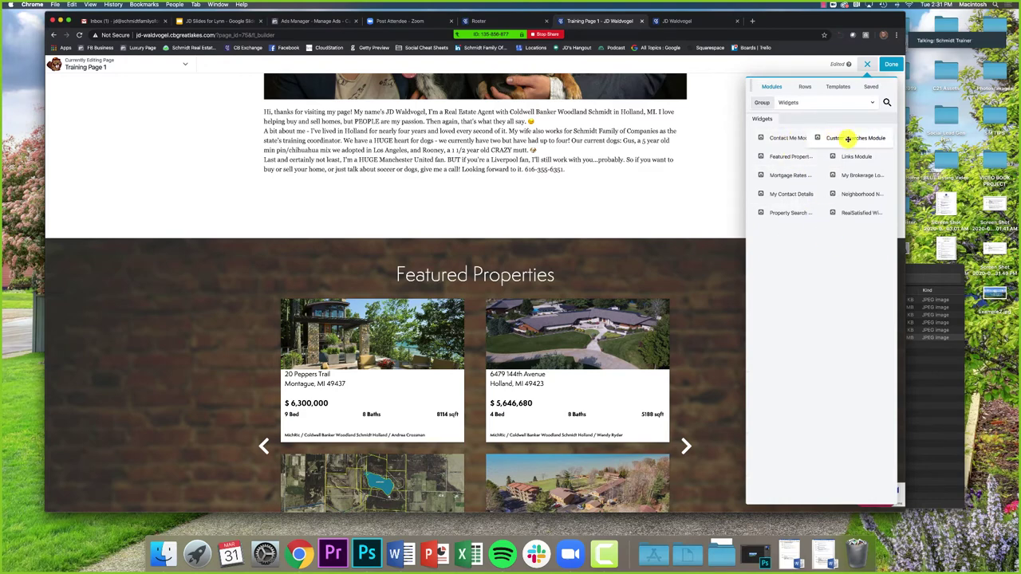
pyautogui.moveTo(848, 139)
pyautogui.mouseDown()
pyautogui.moveTo(789, 157)
pyautogui.moveTo(852, 159)
pyautogui.mouseUp()
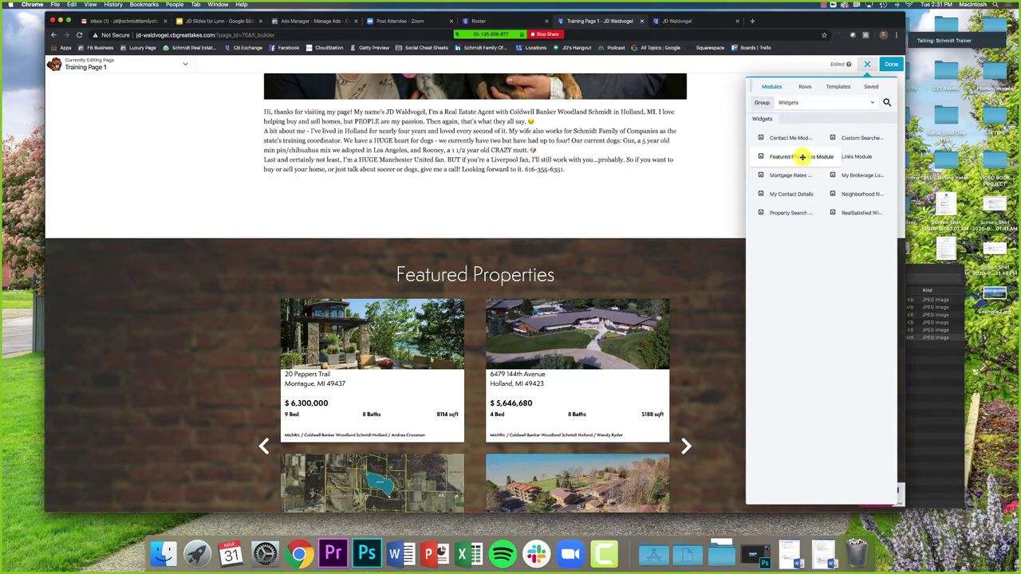
pyautogui.moveTo(801, 157); pyautogui.dragTo(533, 248)
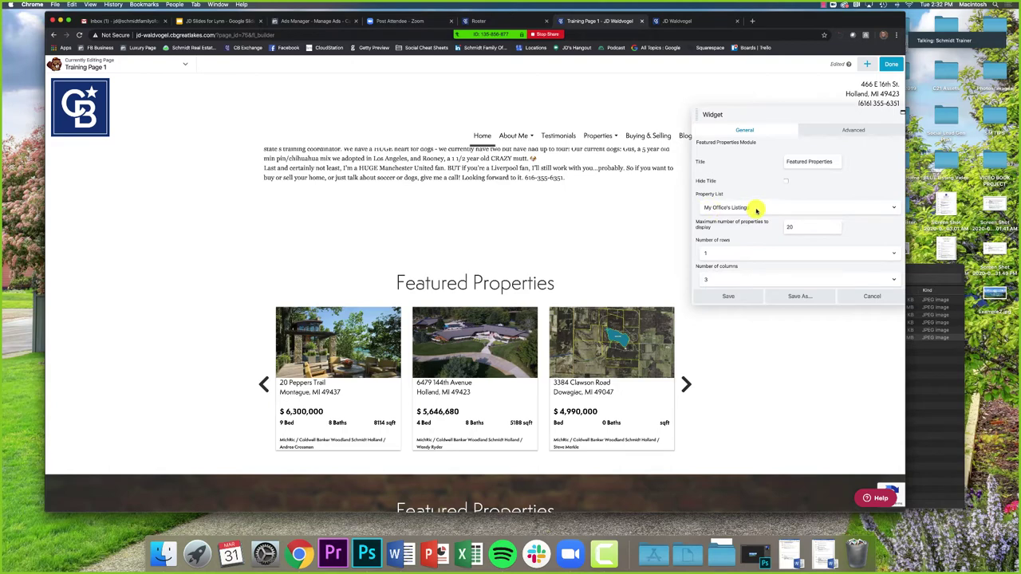
# Step: Try My Active Listings as the new widget's property list, and return it to My Office's Listings
pyautogui.click(756, 209)
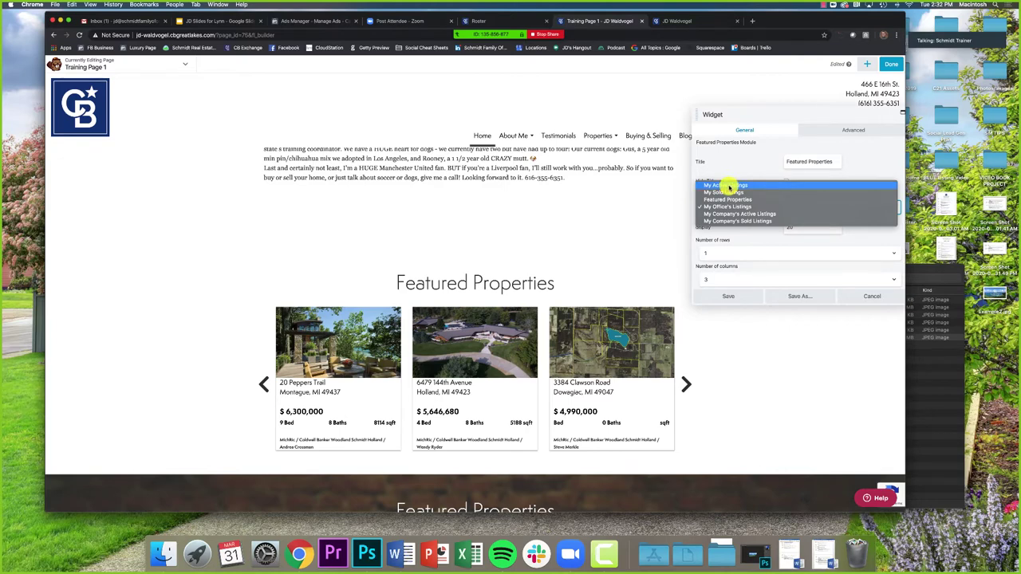
pyautogui.click(730, 185)
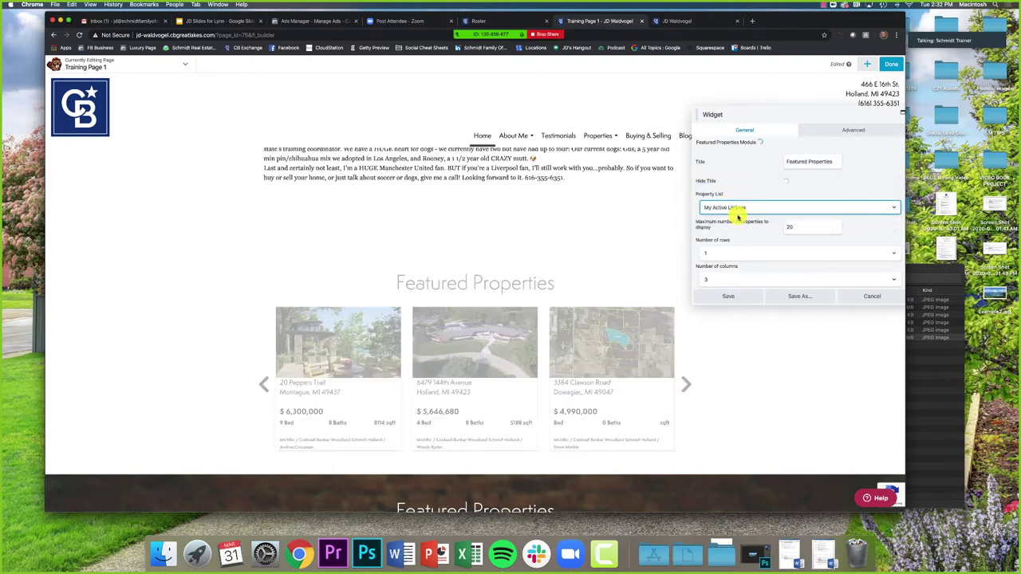
pyautogui.click(726, 207)
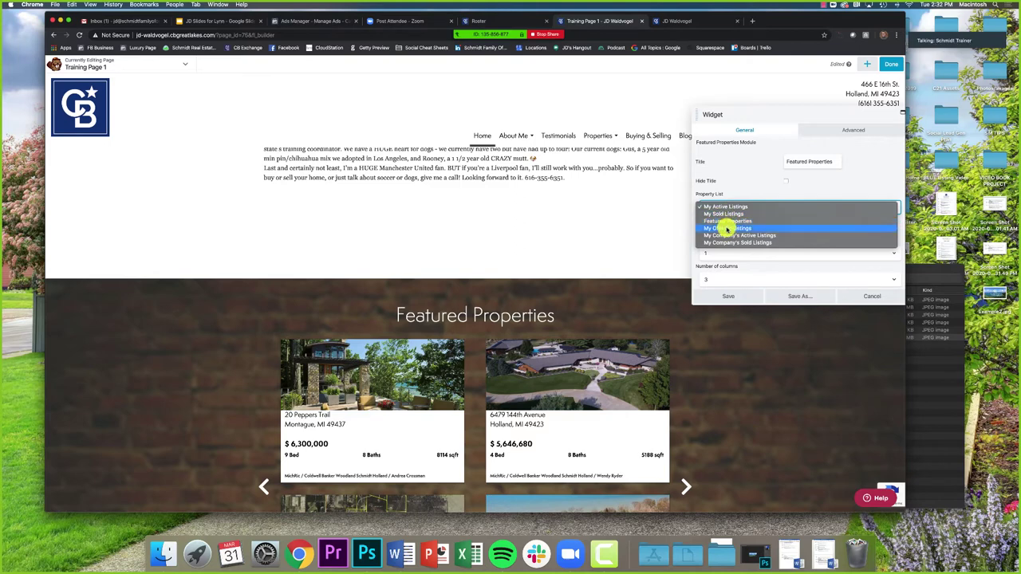
pyautogui.click(726, 229)
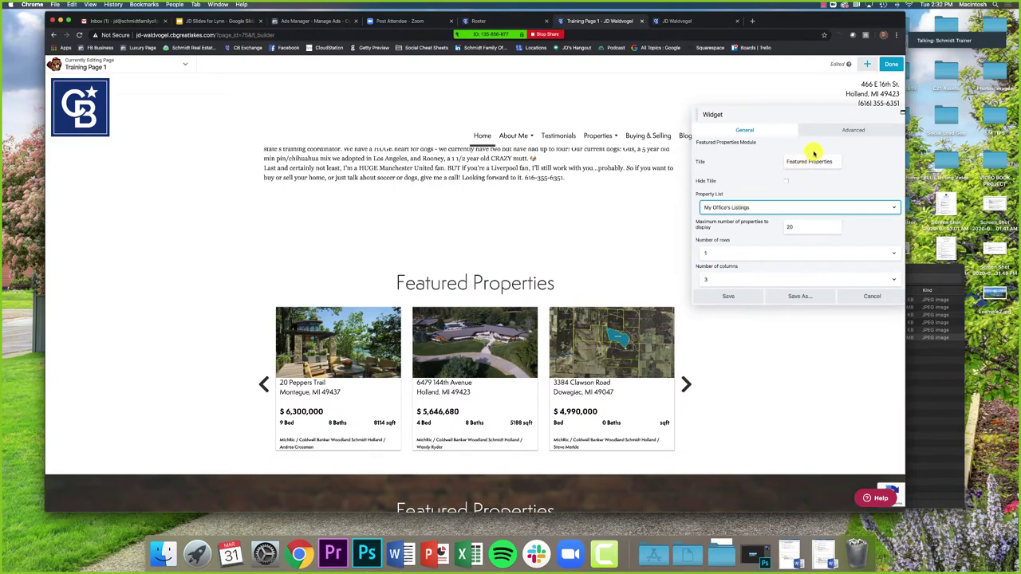
# Step: Title the new listings widget "My Current Listings" and save its settings
pyautogui.moveTo(784, 161); pyautogui.dragTo(837, 163)
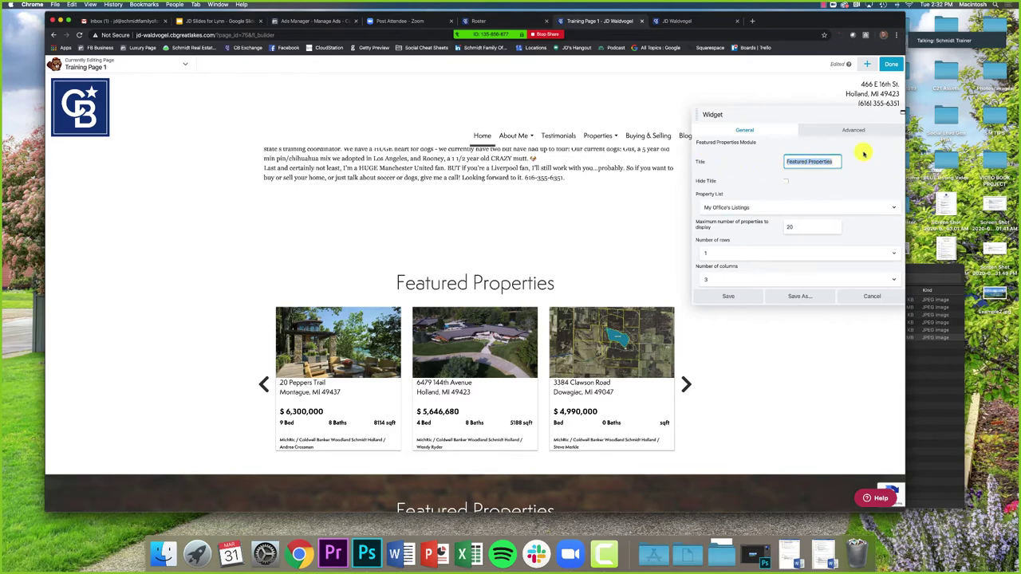
pyautogui.write('My Current Listings')
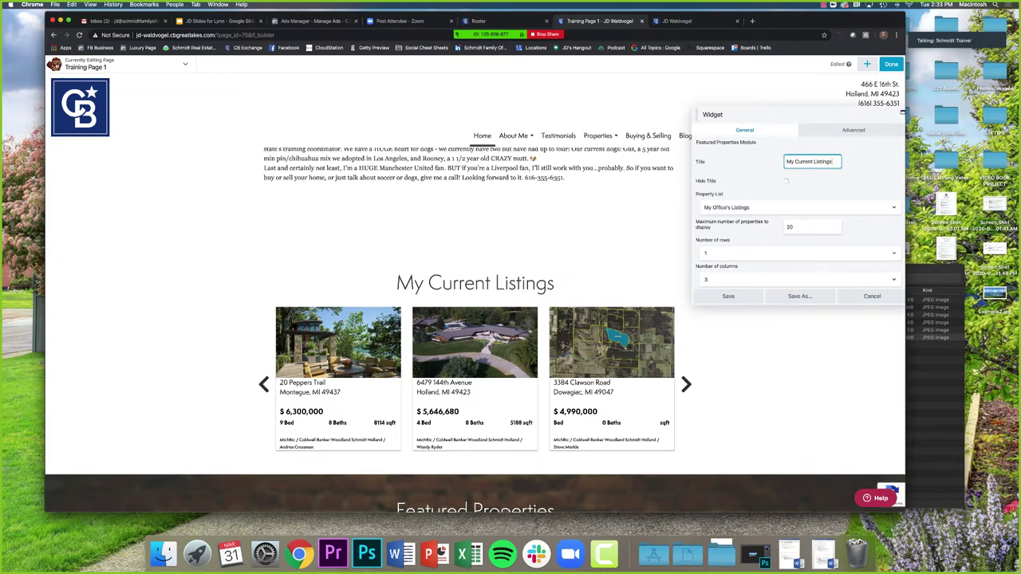
pyautogui.click(729, 301)
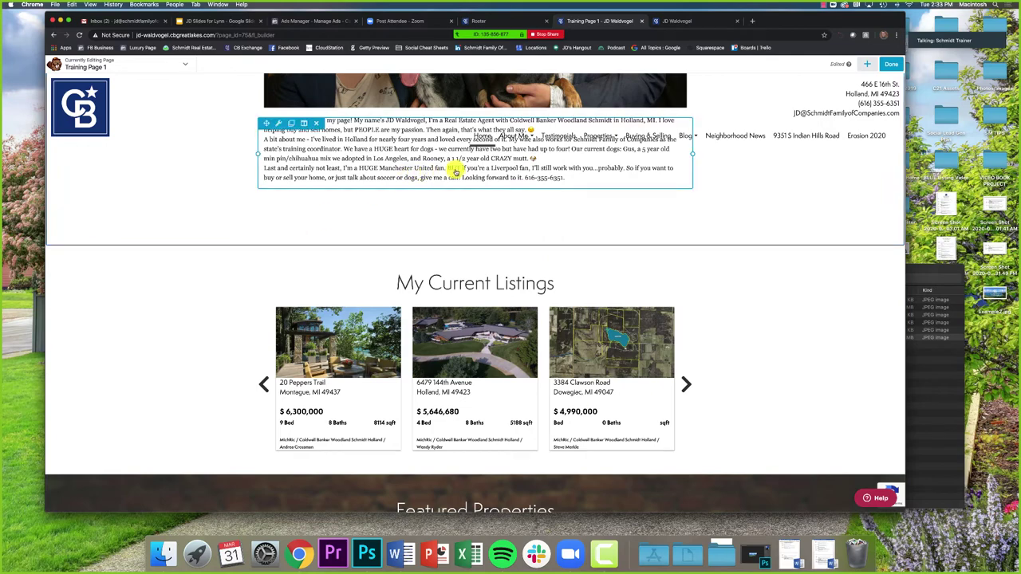
# Step: Check the property list options in the existing Featured Properties widget's settings and close them without saving
pyautogui.scroll(-5, 455, 171)
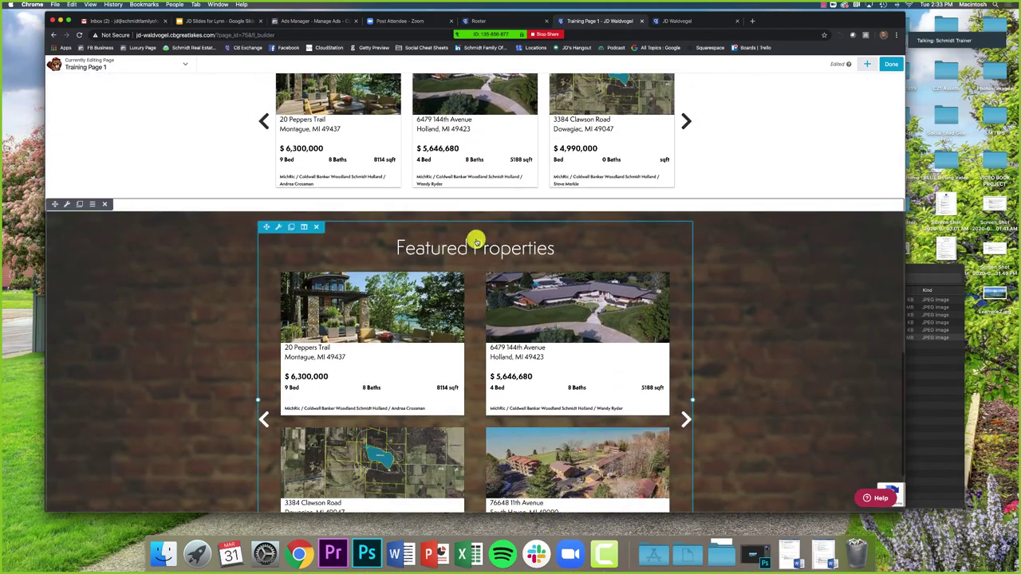
pyautogui.scroll(-3, 439, 277)
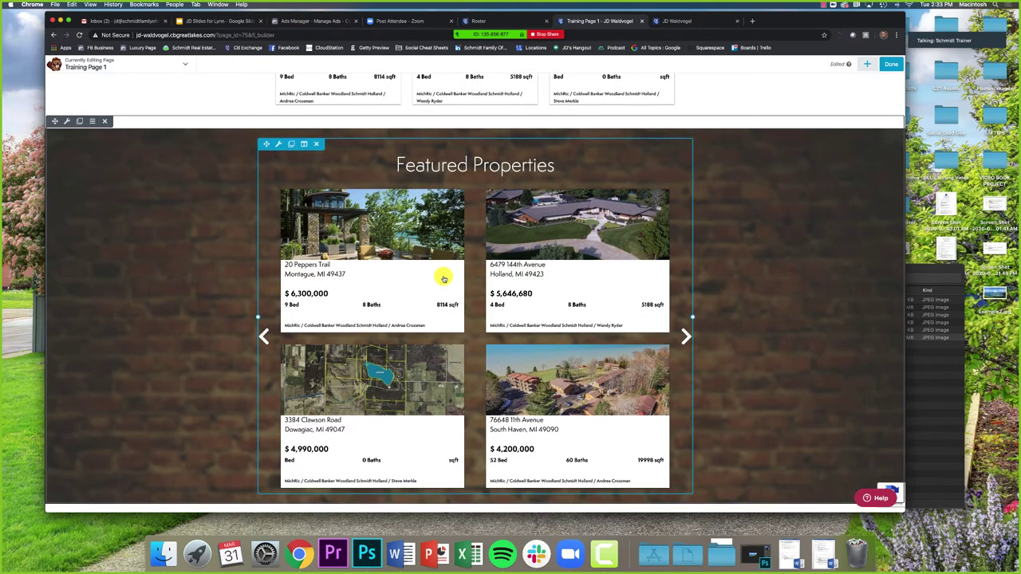
pyautogui.click(278, 145)
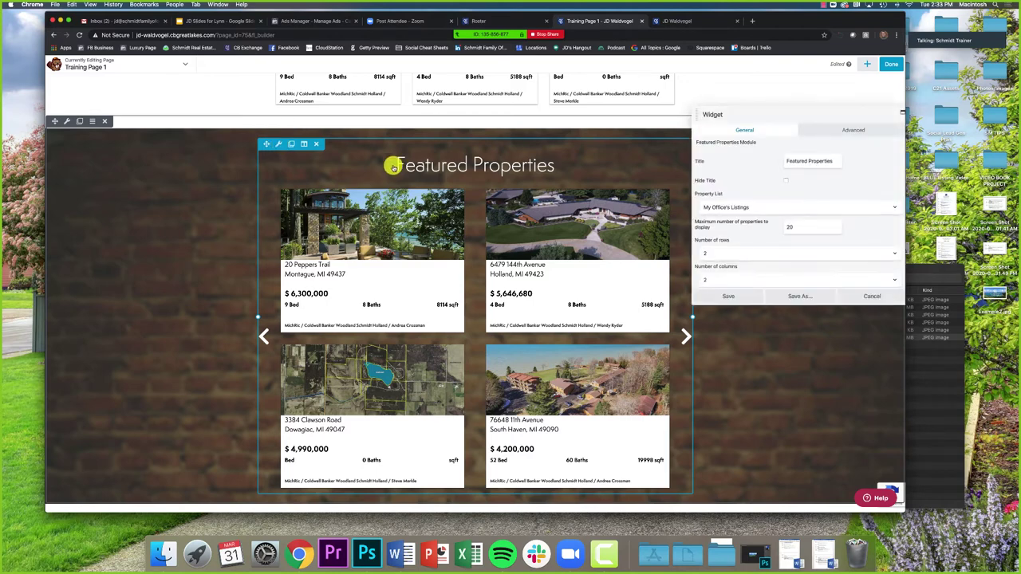
pyautogui.click(709, 207)
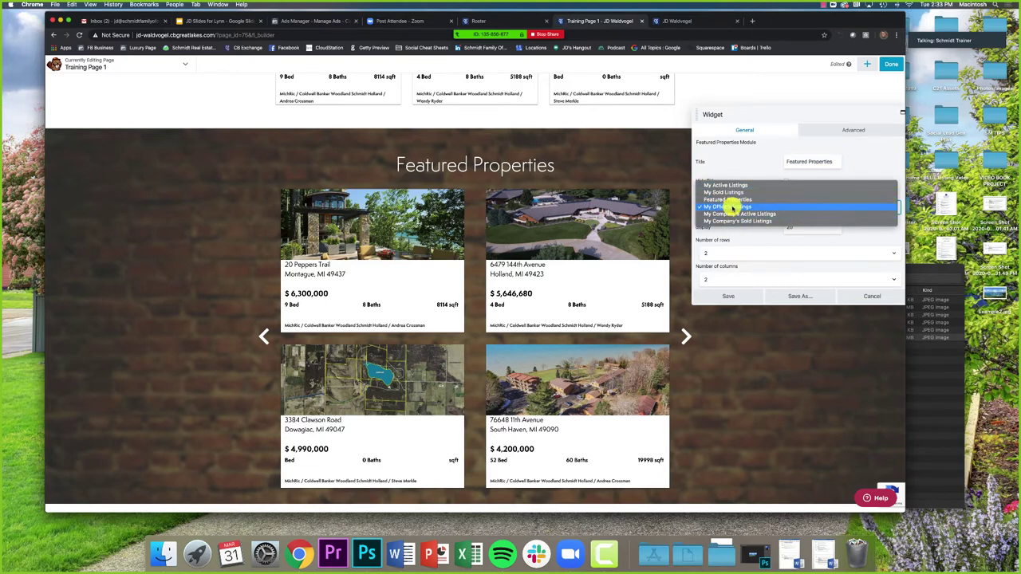
pyautogui.click(733, 208)
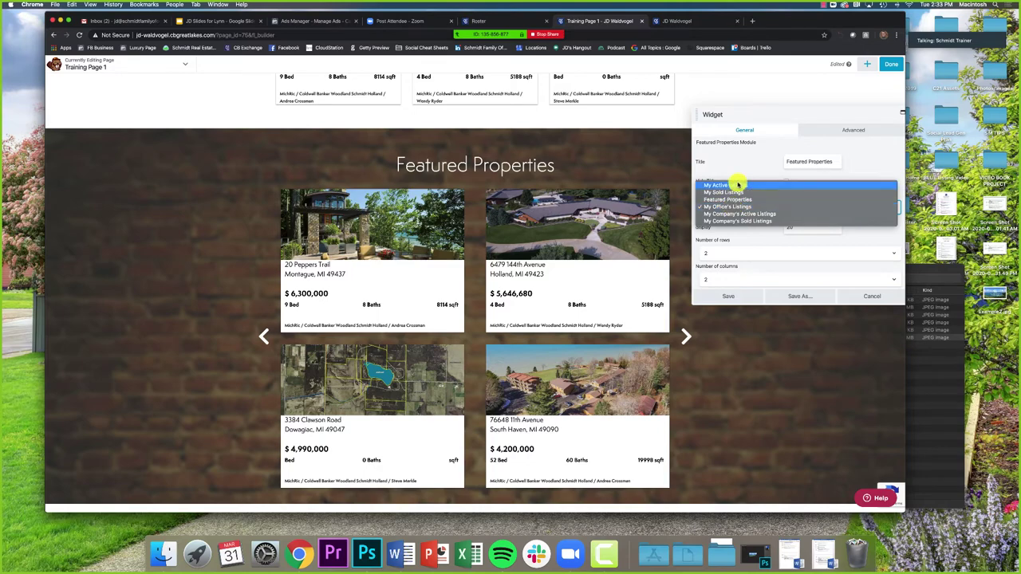
pyautogui.click(851, 296)
# Step: Add a Custom Searches Module between My Current Listings and Featured Properties, with Holland Luxury Homes as its custom search
pyautogui.scroll(6, 549, 233)
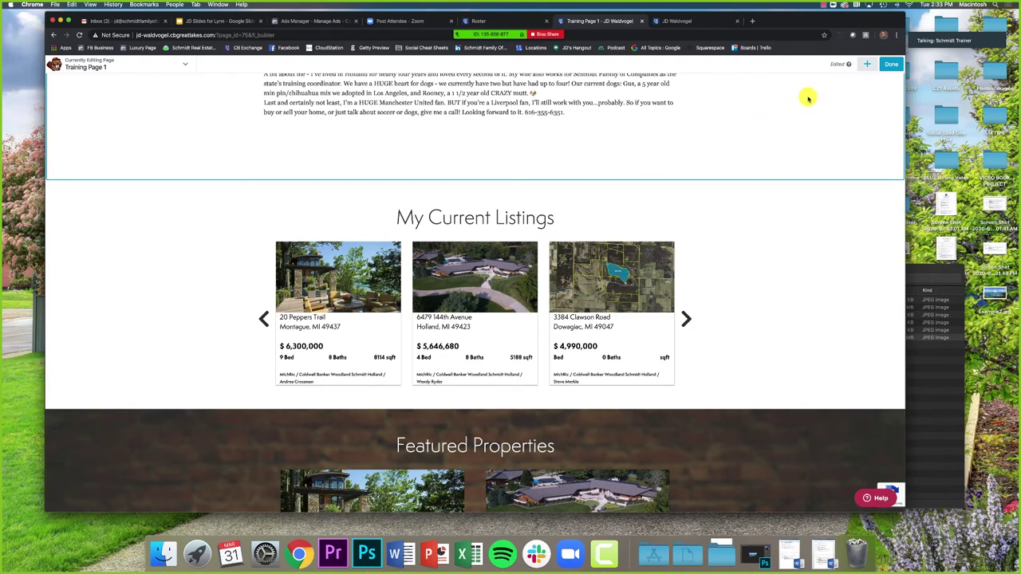
pyautogui.click(866, 65)
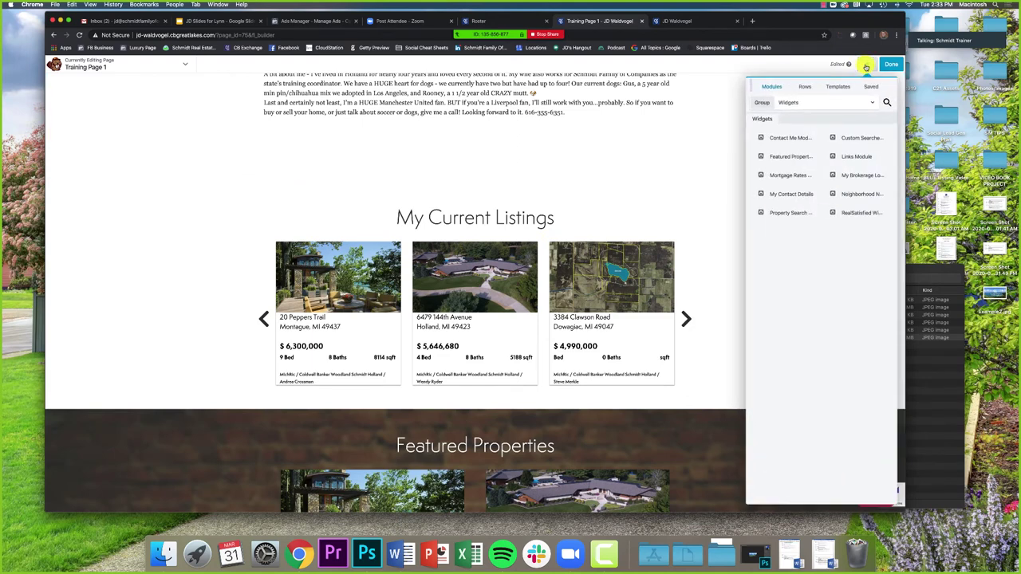
pyautogui.moveTo(857, 146); pyautogui.dragTo(863, 141)
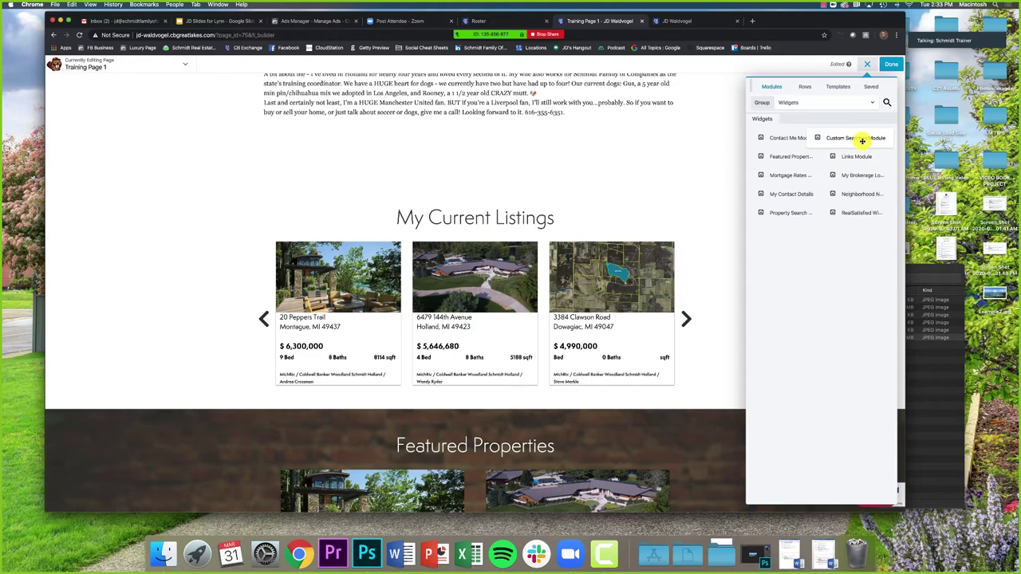
pyautogui.moveTo(862, 141); pyautogui.dragTo(445, 460)
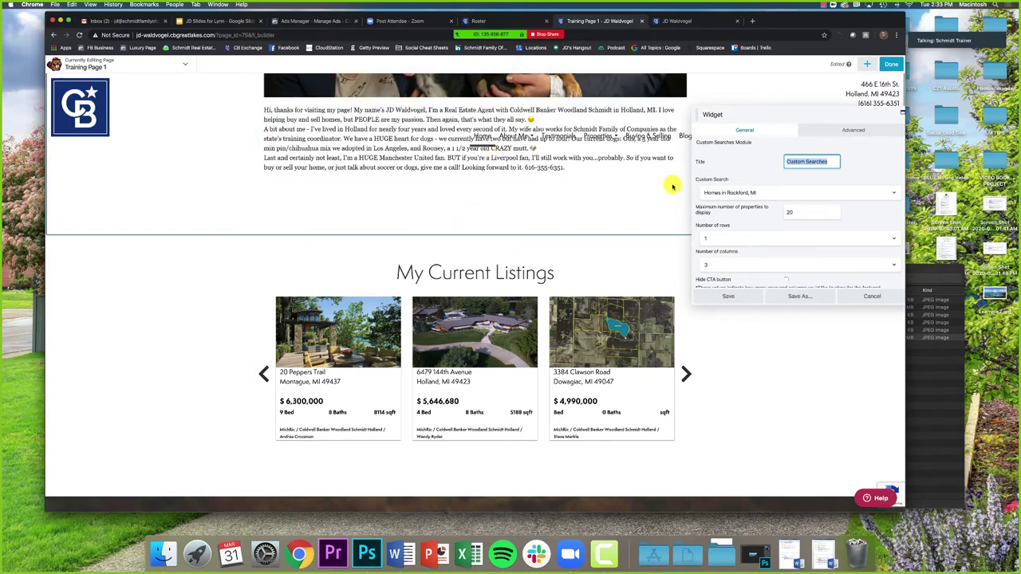
pyautogui.click(752, 193)
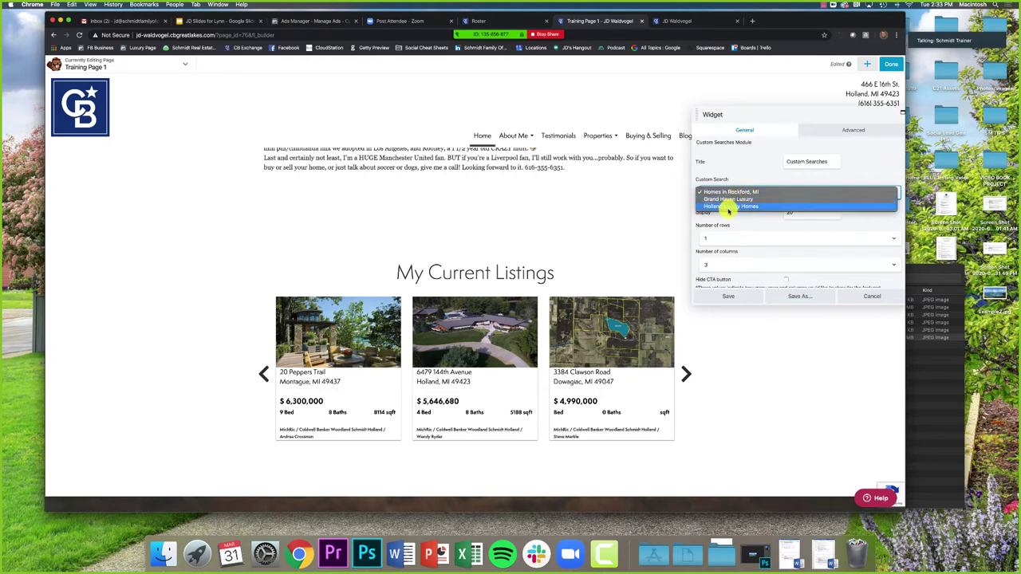
pyautogui.click(729, 206)
# Step: Title the custom search widget "Holland, MI Luxury Homes" and save its settings
pyautogui.tripleClick(814, 161)
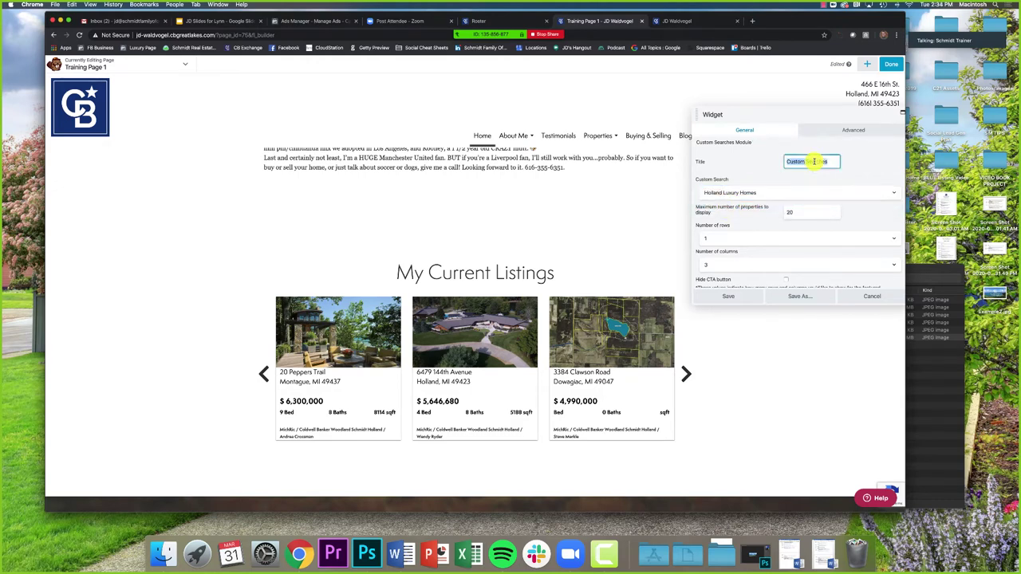
pyautogui.write('Holla')
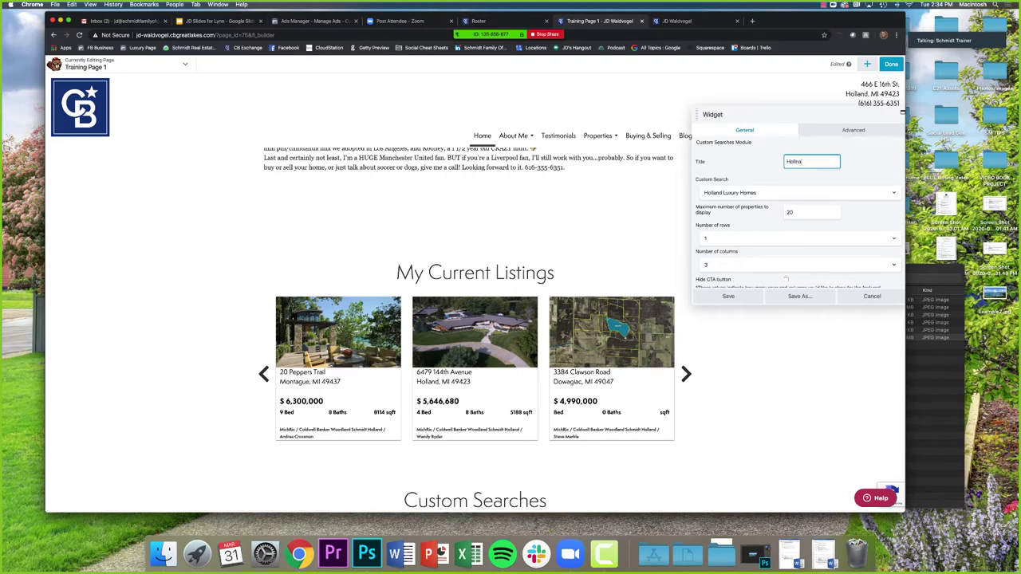
pyautogui.press('BackSpace')
pyautogui.press('BackSpace')
pyautogui.write('and, MN')
pyautogui.write(' Luxury Homes')
pyautogui.click(726, 296)
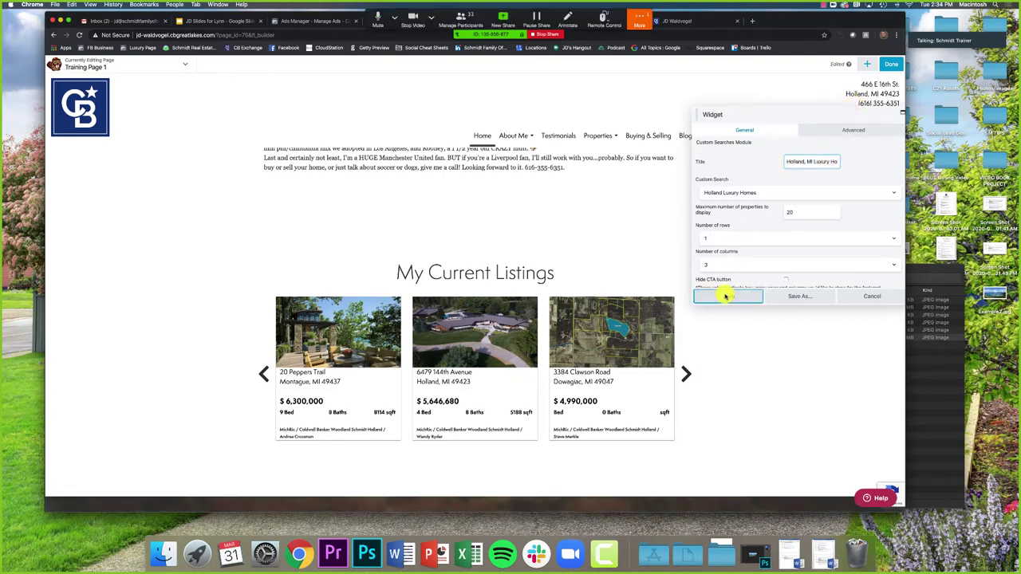
# Step: Move the Holland, MI Luxury Homes row above the My Current Listings row
pyautogui.scroll(-3, 726, 291)
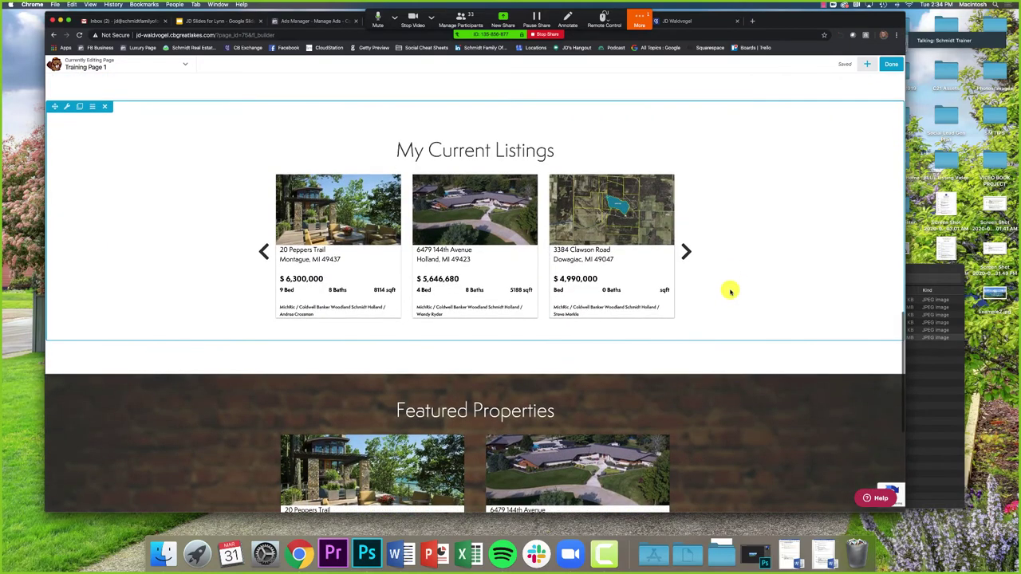
pyautogui.scroll(-1, 732, 289)
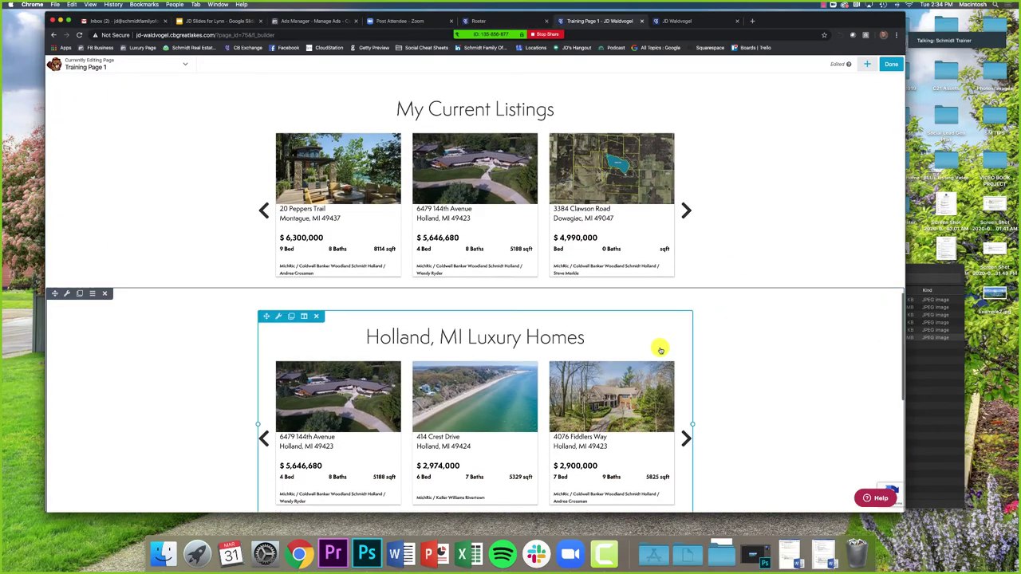
pyautogui.scroll(-1, 489, 358)
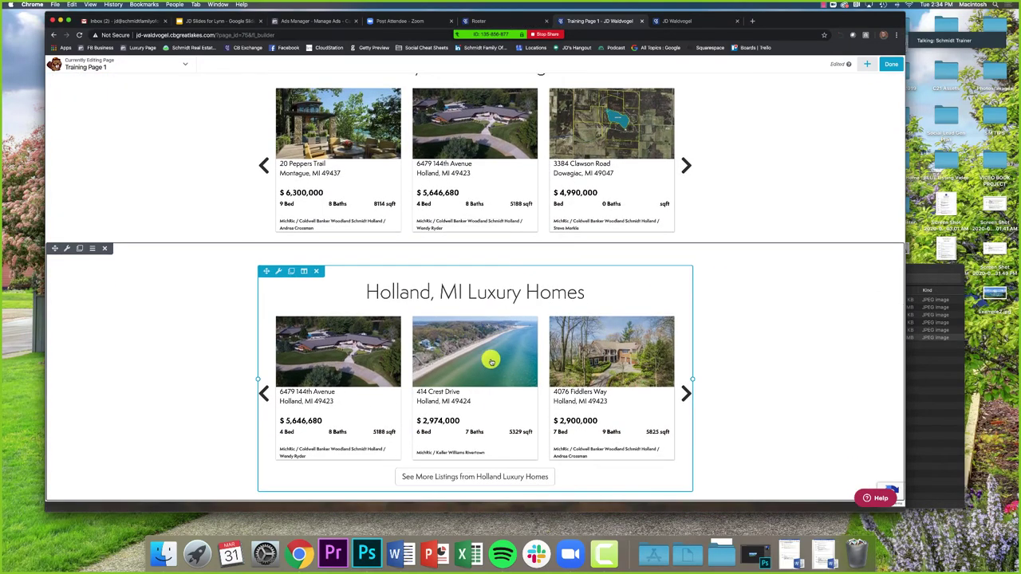
pyautogui.scroll(3, 299, 335)
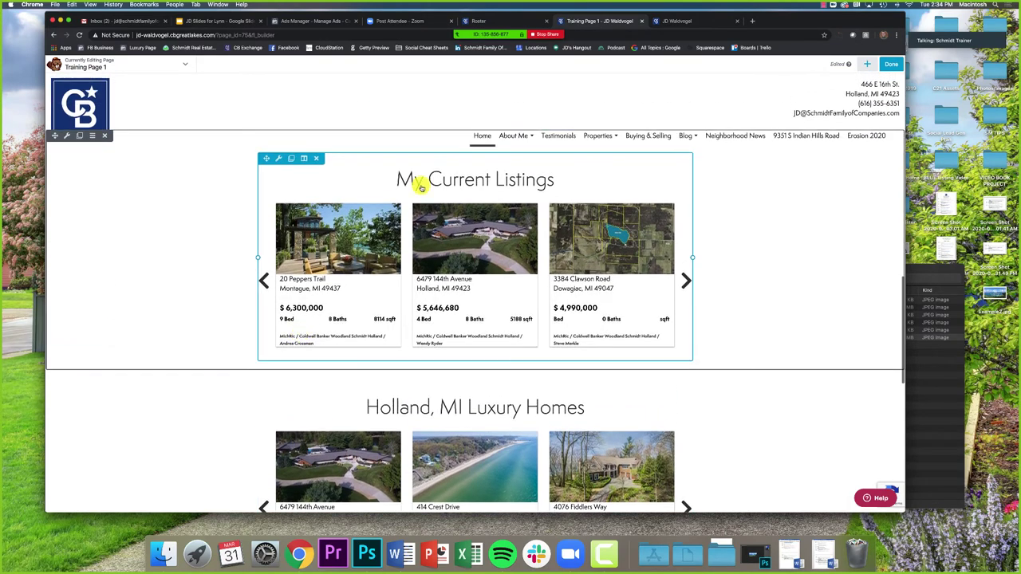
pyautogui.scroll(1, 427, 195)
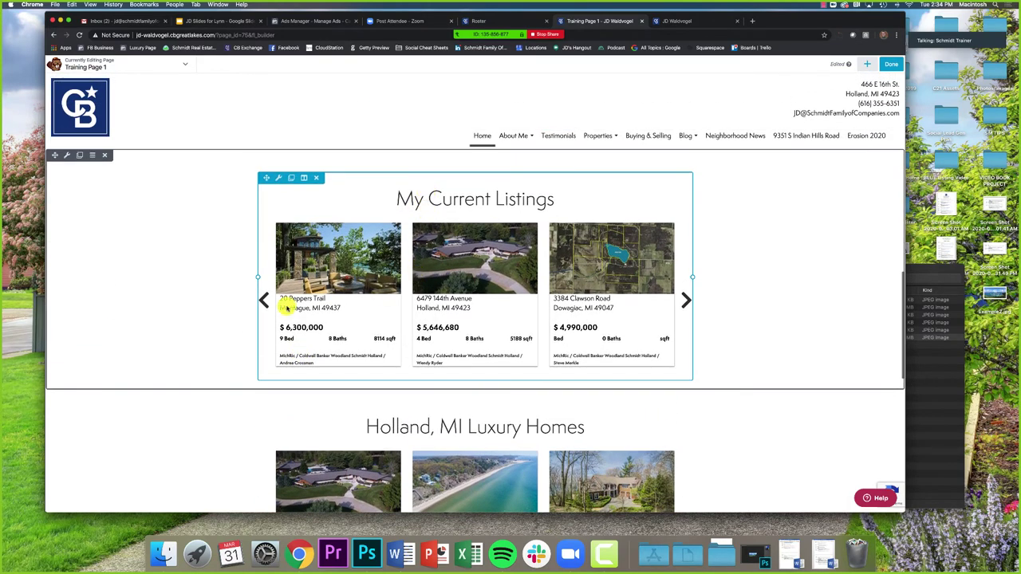
pyautogui.scroll(-3, 75, 308)
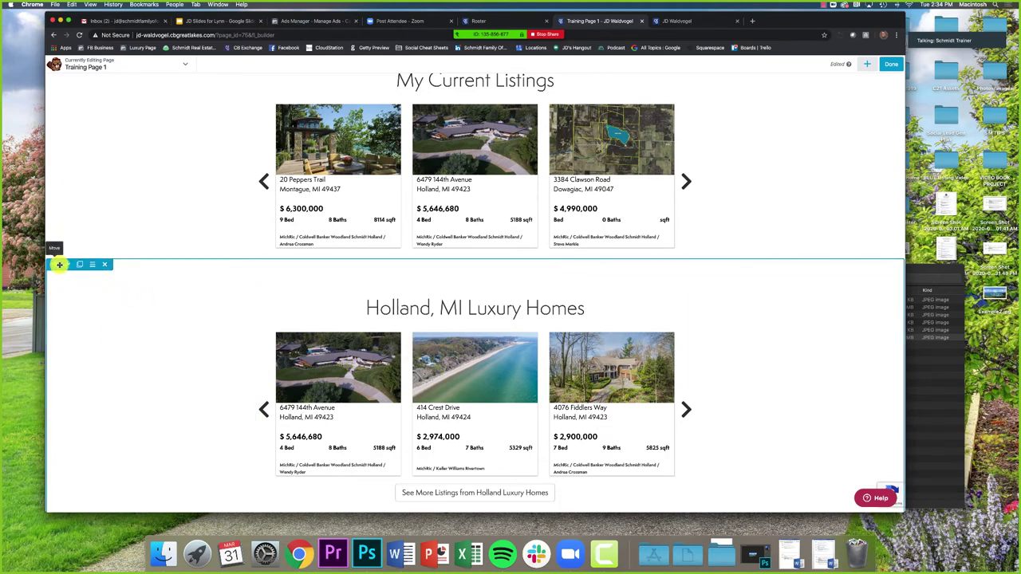
pyautogui.moveTo(55, 266); pyautogui.dragTo(309, 270)
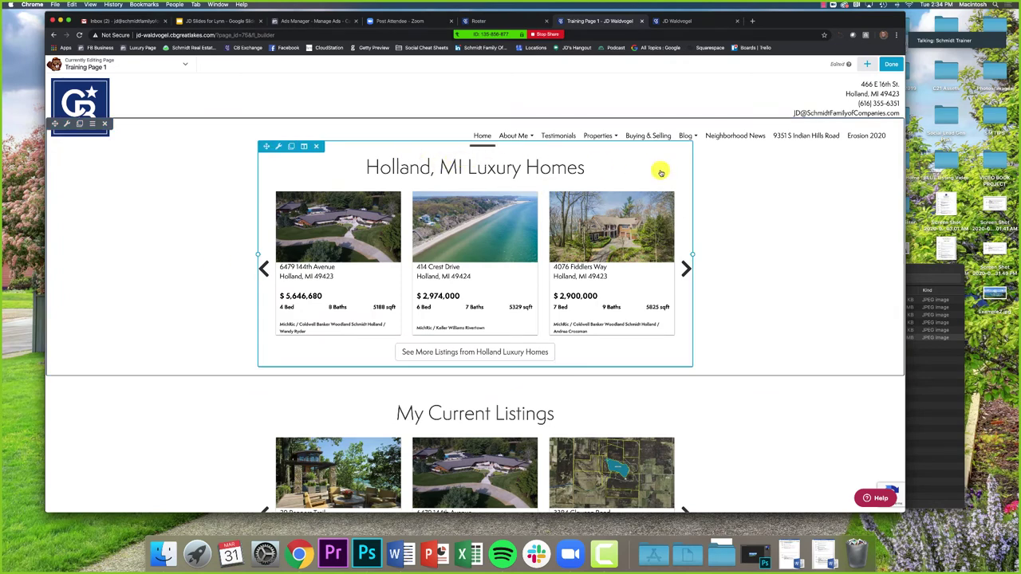
# Step: Open the Zoom group chat, read the attendees' questions and close the chat window
pyautogui.moveTo(509, 33)
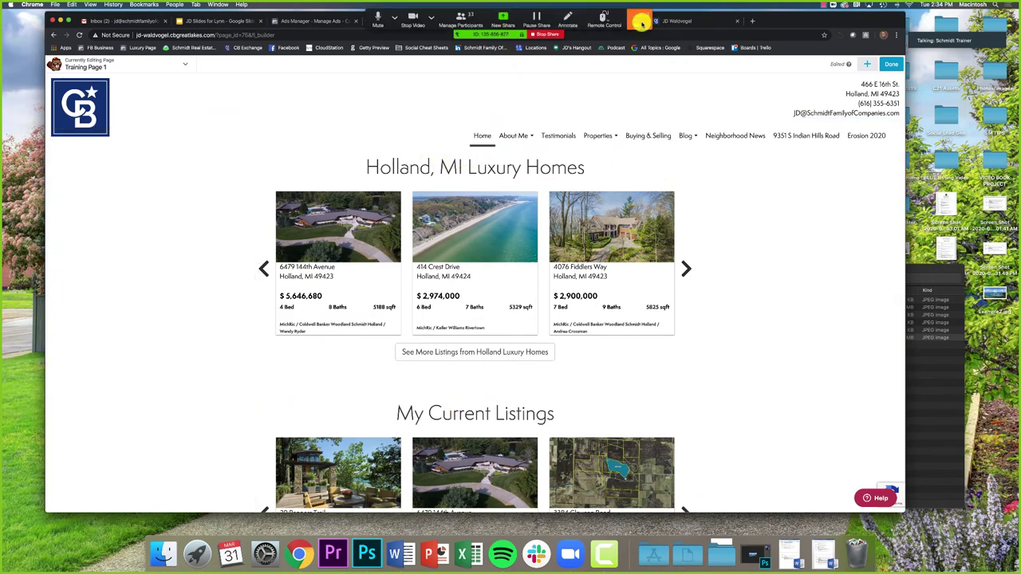
pyautogui.click(639, 19)
pyautogui.click(664, 41)
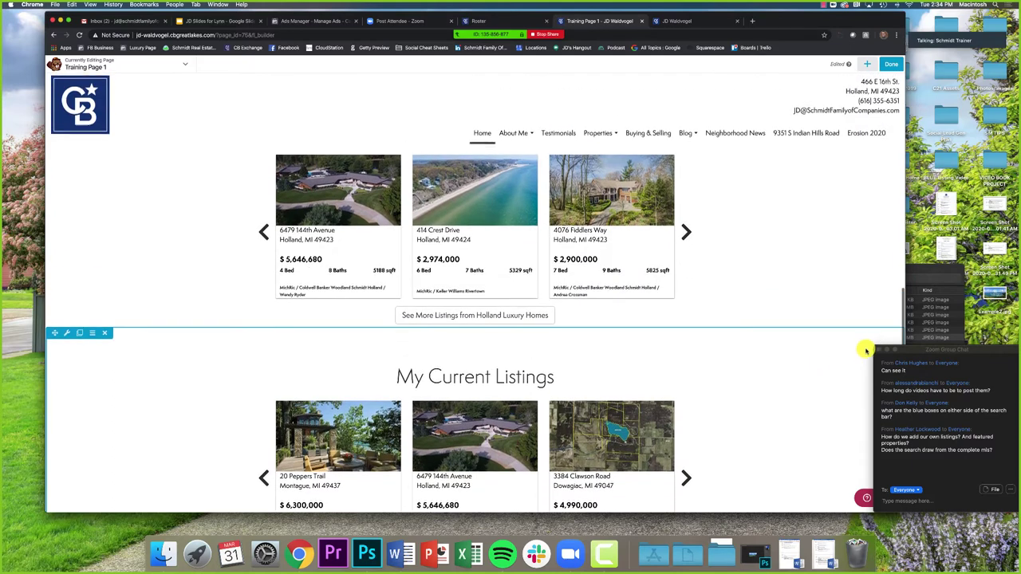
pyautogui.scroll(-2, 820, 371)
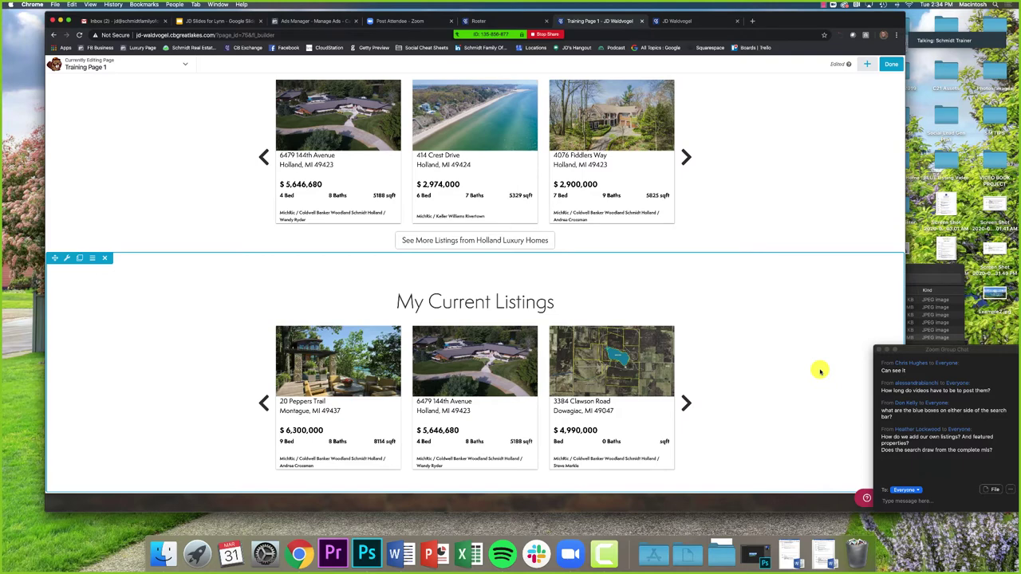
pyautogui.click(879, 351)
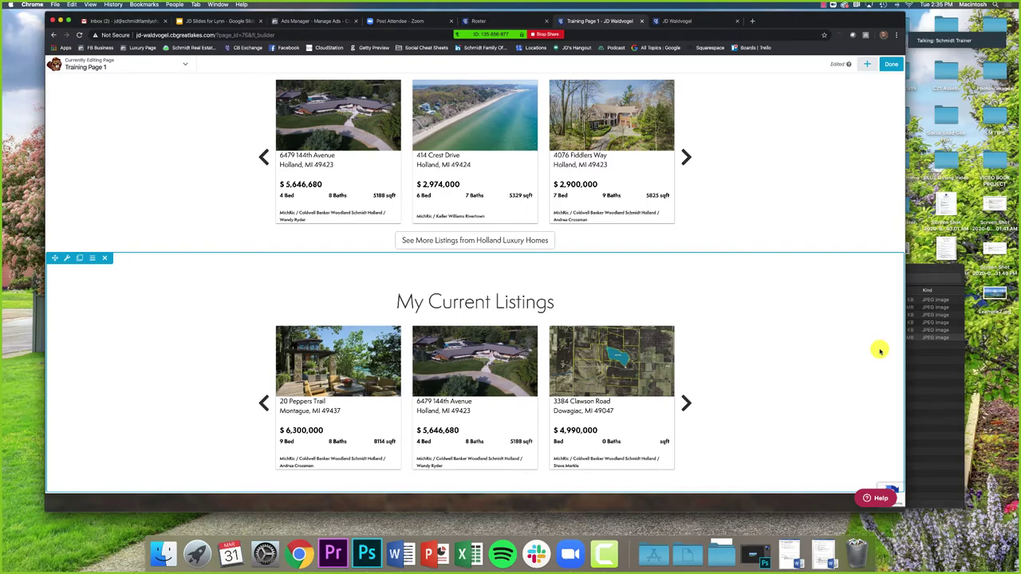
pyautogui.scroll(5, 880, 351)
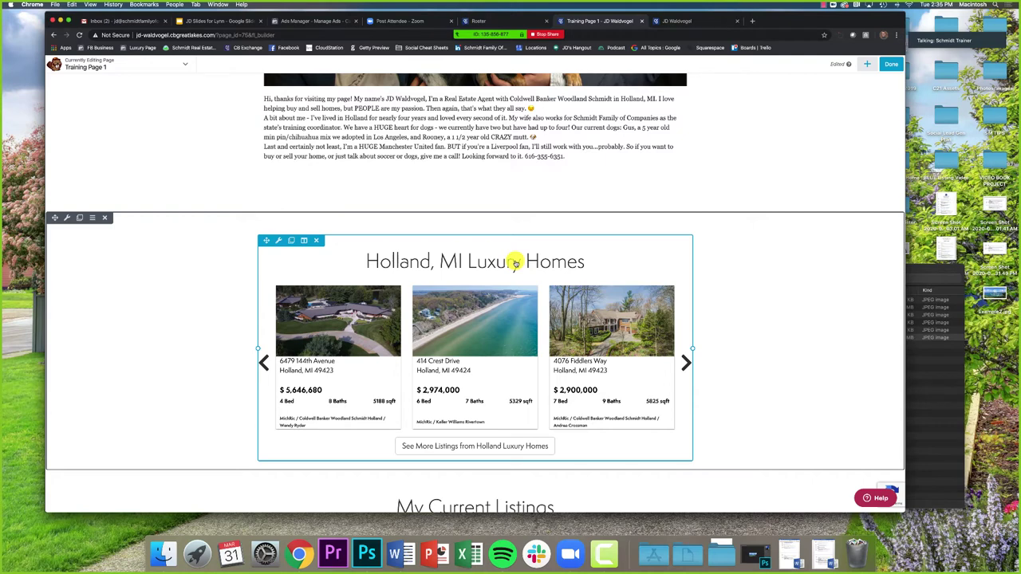
pyautogui.scroll(-3, 516, 262)
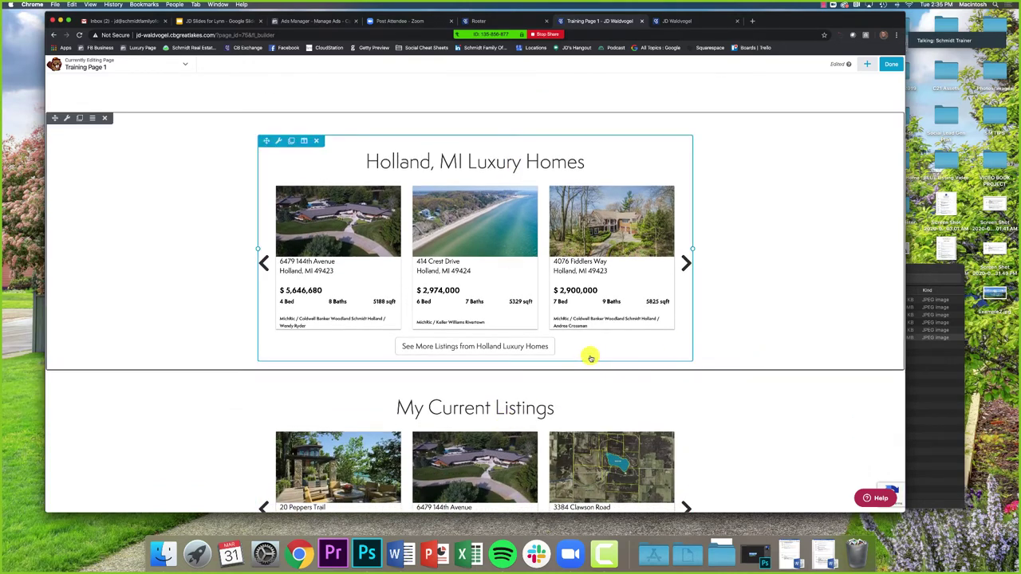
pyautogui.scroll(1, 588, 359)
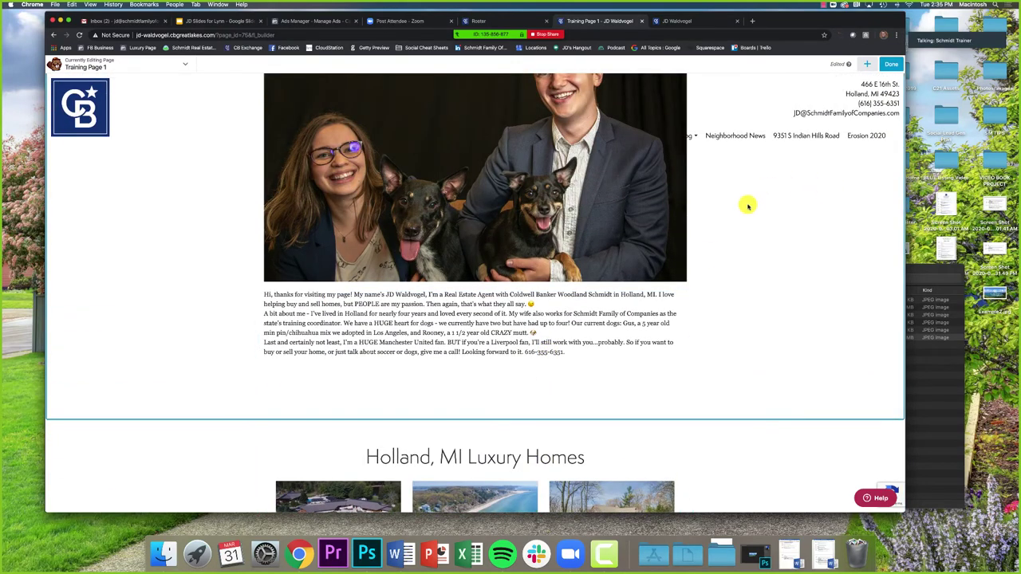
pyautogui.scroll(-3, 750, 196)
pyautogui.scroll(-1, 752, 192)
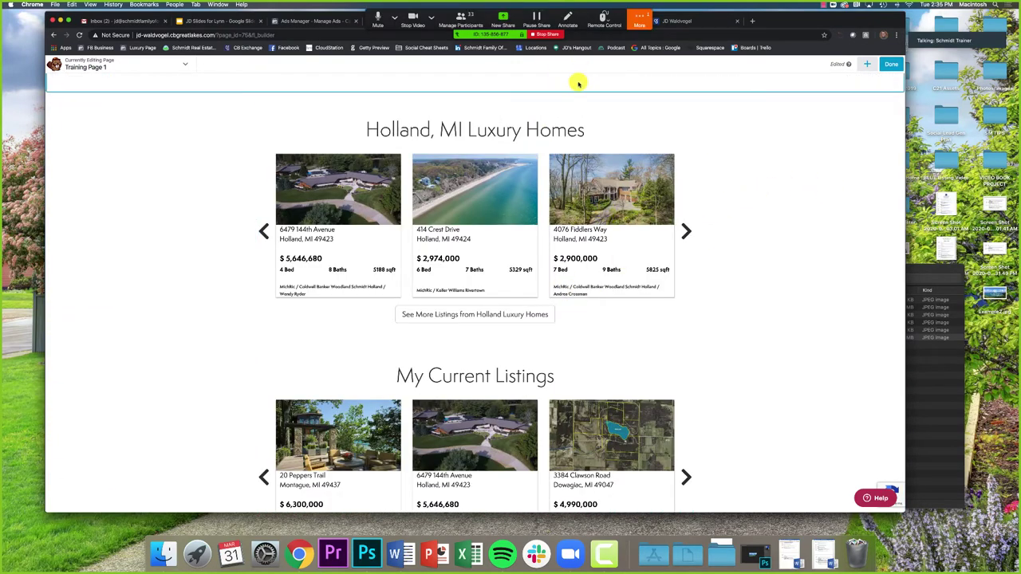
# Step: Reopen the Zoom group chat to read the newest question, and close it again
pyautogui.click(638, 19)
pyautogui.click(638, 44)
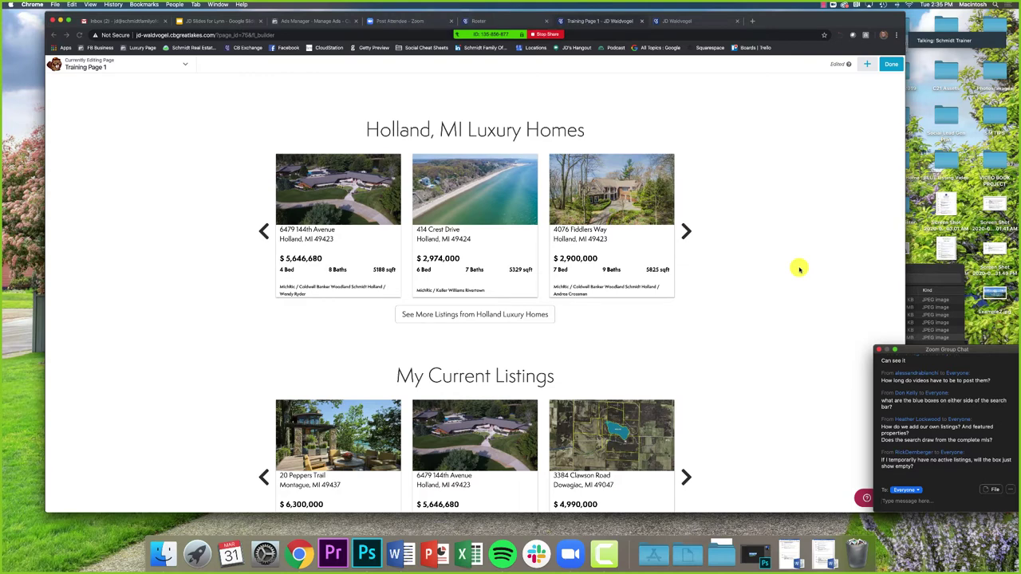
pyautogui.click(799, 269)
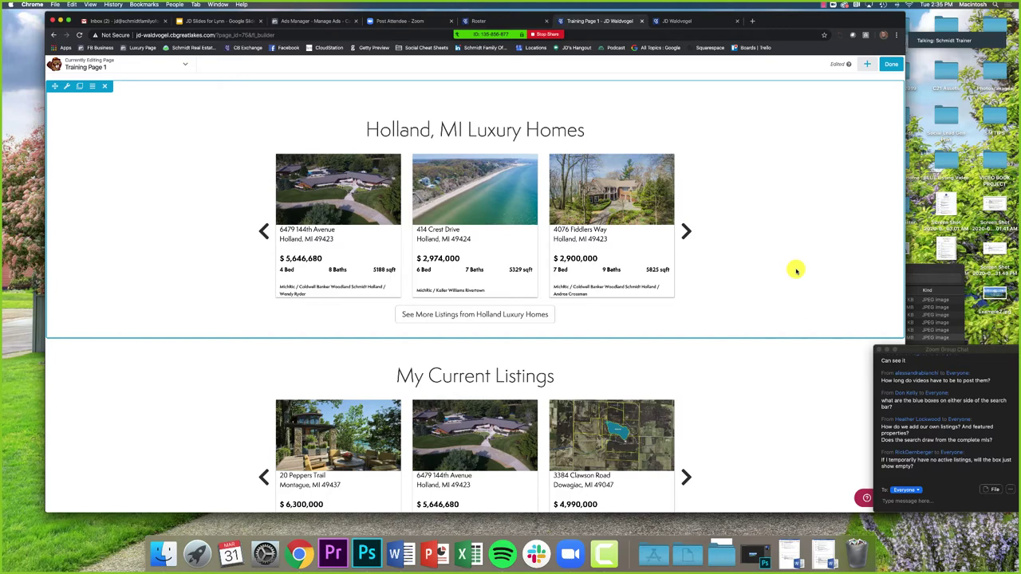
pyautogui.scroll(3, 494, 154)
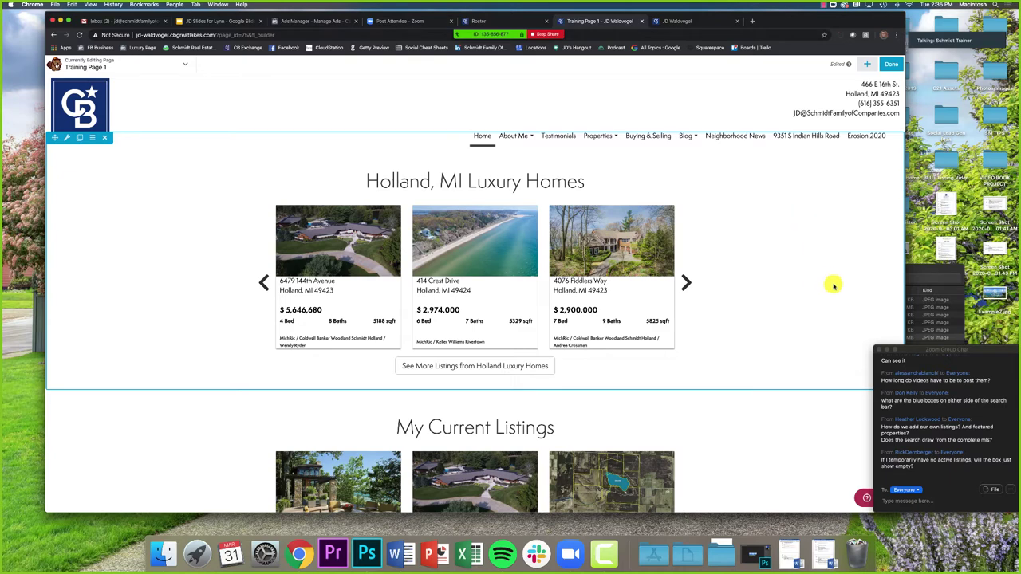
pyautogui.click(871, 346)
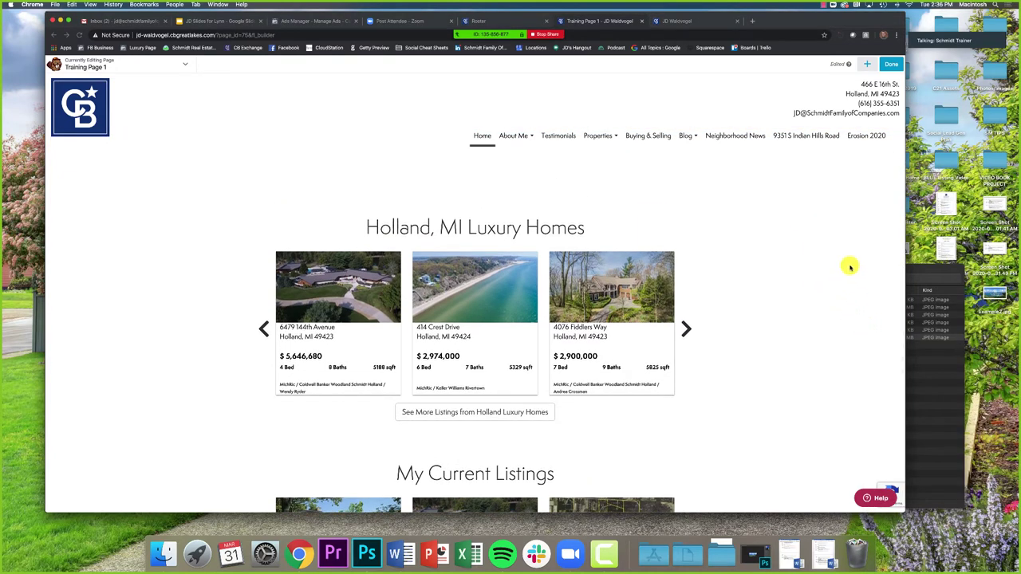
# Step: Show the Standard Modules group among the content modules available for the page
pyautogui.click(865, 65)
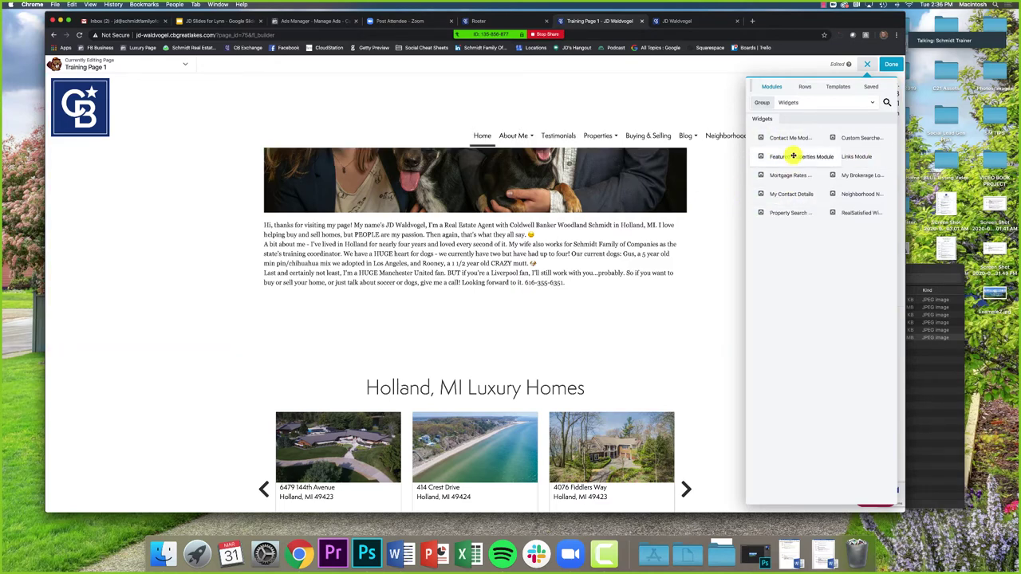
pyautogui.click(819, 103)
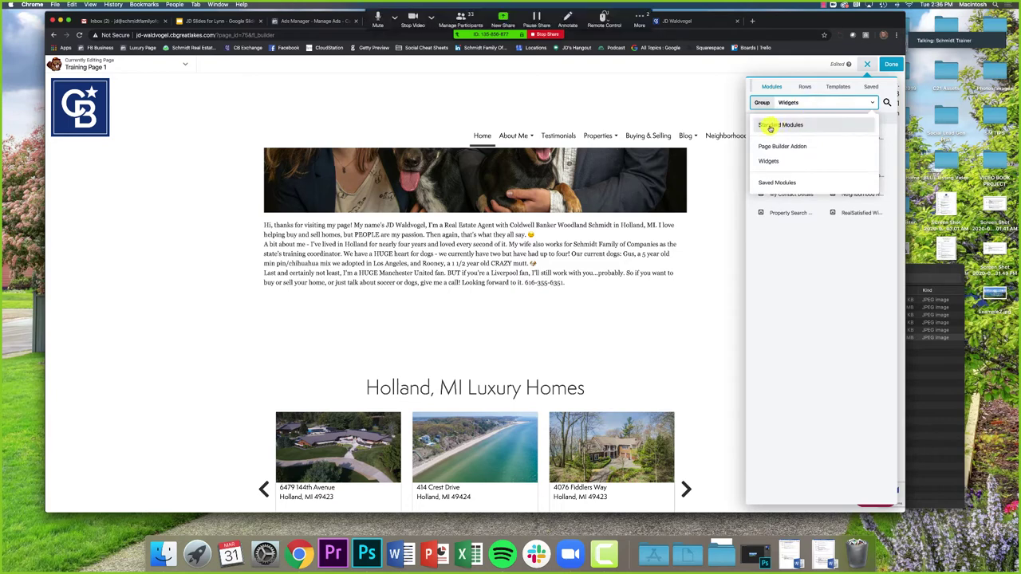
pyautogui.click(790, 126)
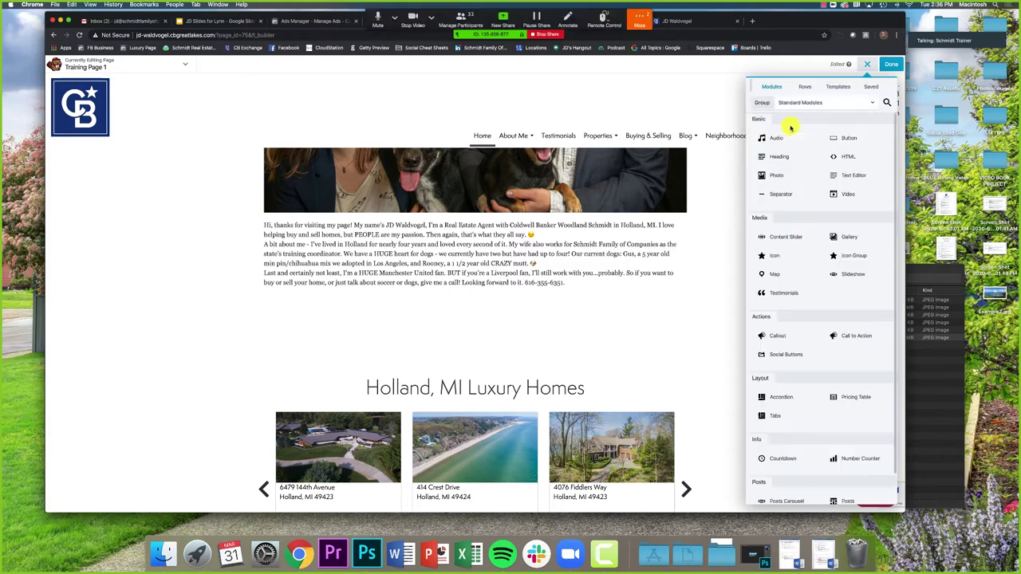
# Step: Open the Zoom group chat to read the latest attendee question, and close the chat window
pyautogui.click(641, 20)
pyautogui.click(648, 38)
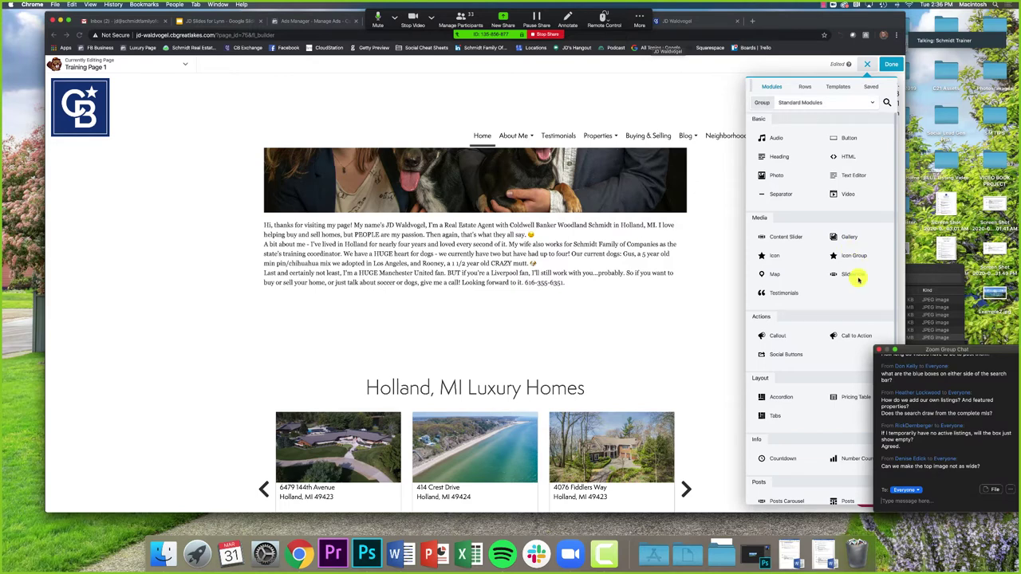
pyautogui.click(880, 351)
# Step: Close the content modules list, view the hero image at the top of the page, and narrow the browser window
pyautogui.scroll(10, 599, 274)
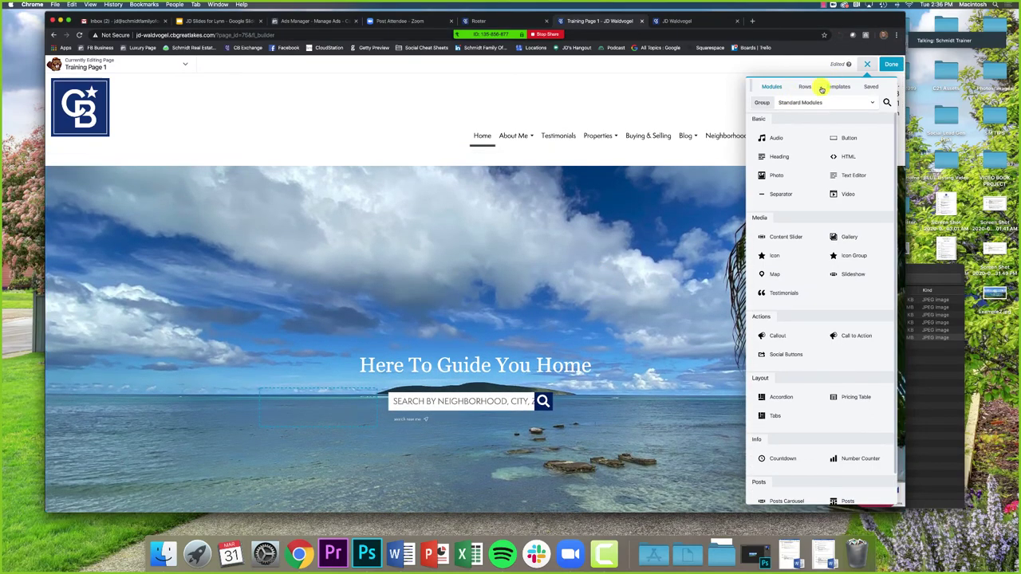
pyautogui.click(867, 64)
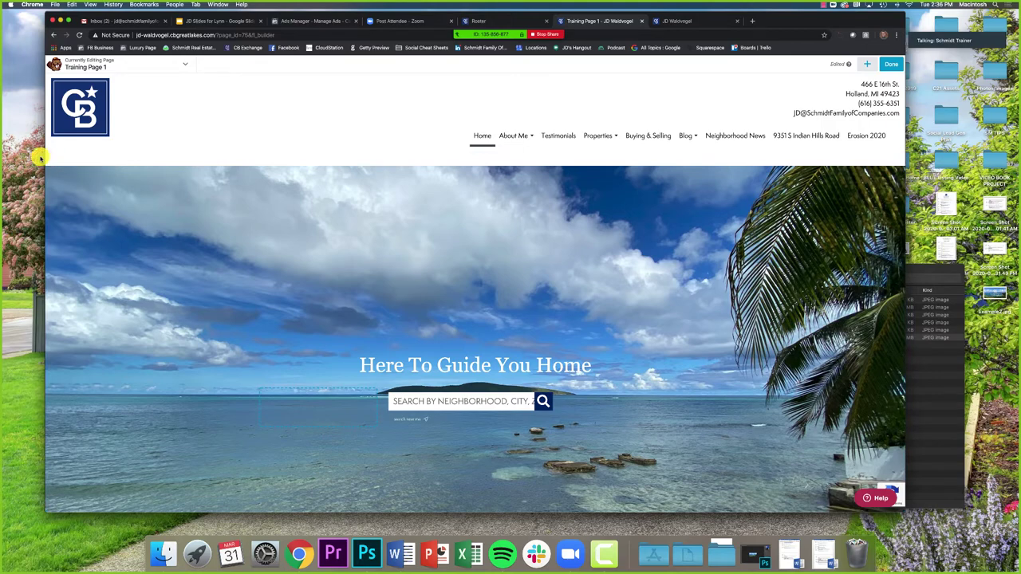
pyautogui.scroll(-2, 298, 324)
pyautogui.scroll(1, 283, 342)
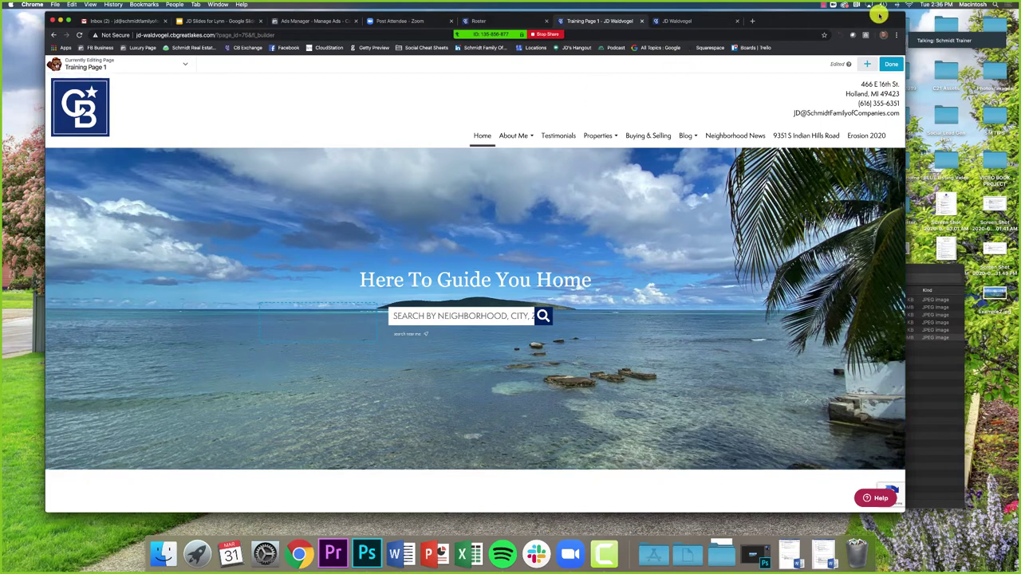
pyautogui.moveTo(904, 15); pyautogui.dragTo(862, 77)
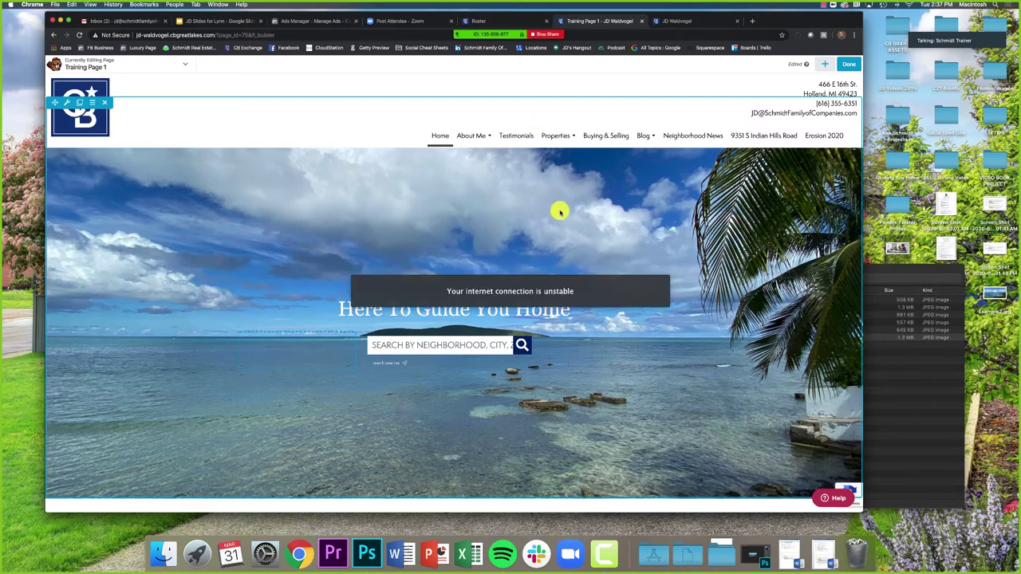
# Step: Try to add a Spacer / Gap module above the hero image, widen the browser window, and cancel the module's settings
pyautogui.click(823, 66)
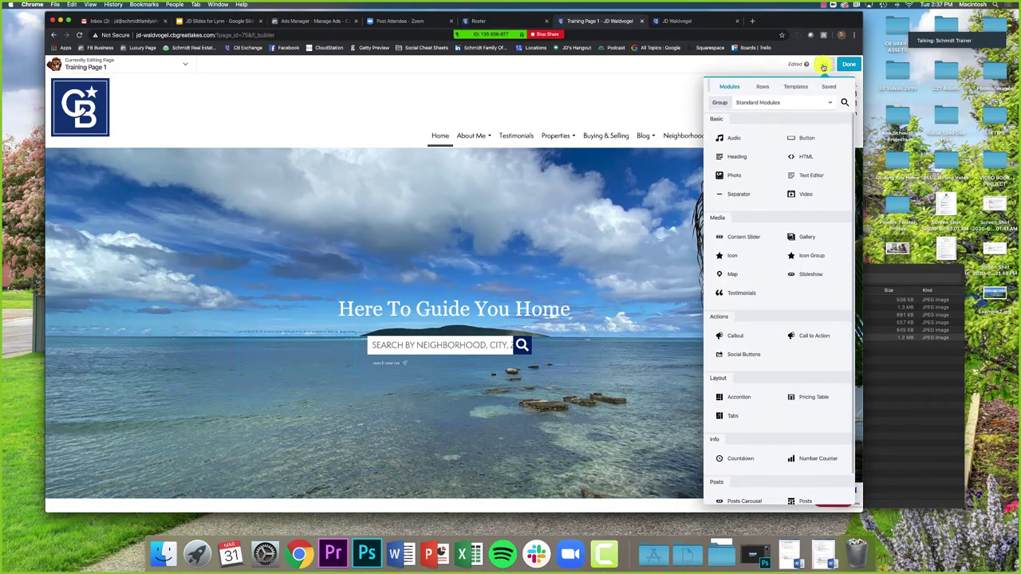
pyautogui.click(845, 102)
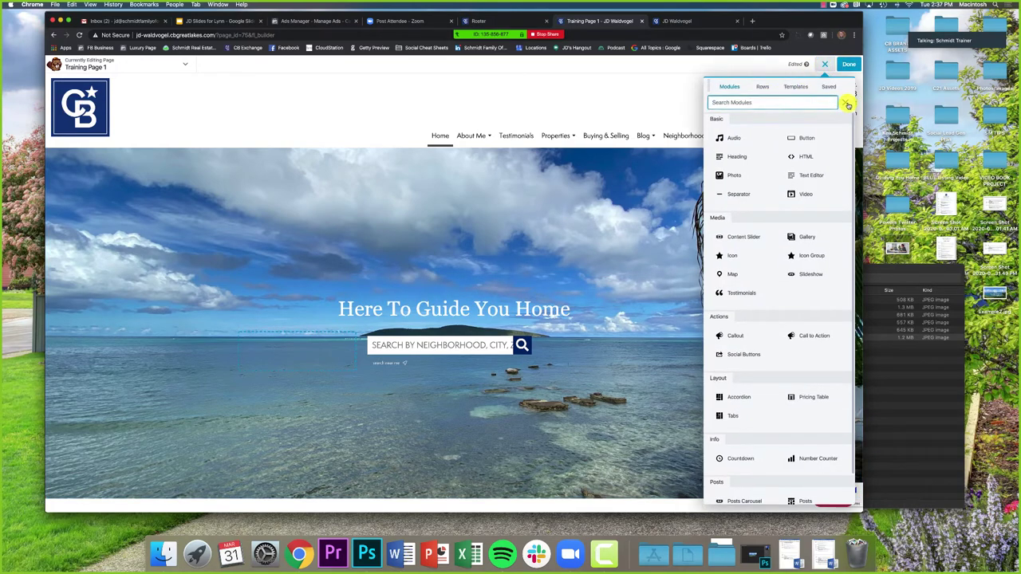
pyautogui.write('search')
pyautogui.moveTo(729, 164); pyautogui.dragTo(681, 170)
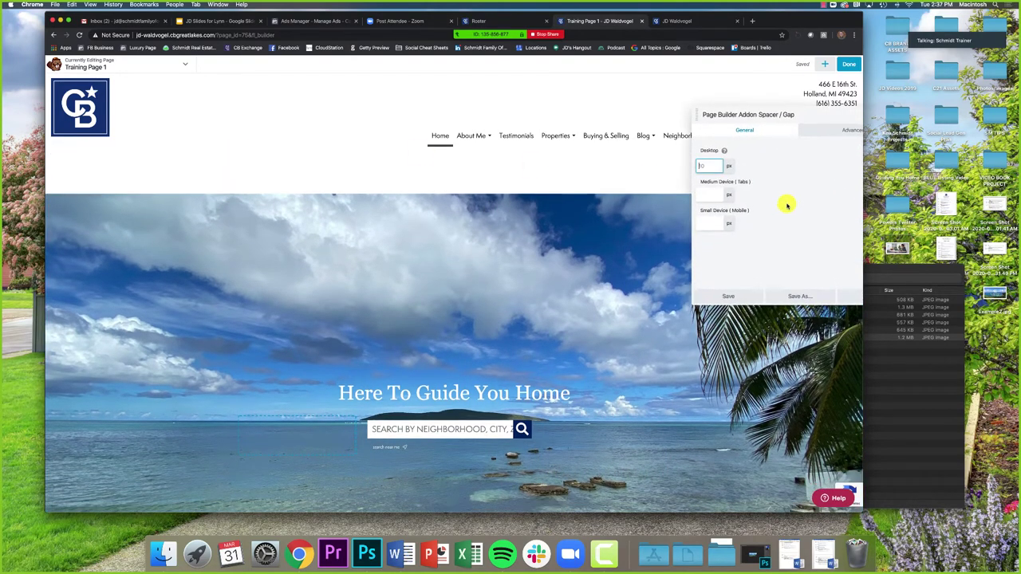
pyautogui.doubleClick(861, 26)
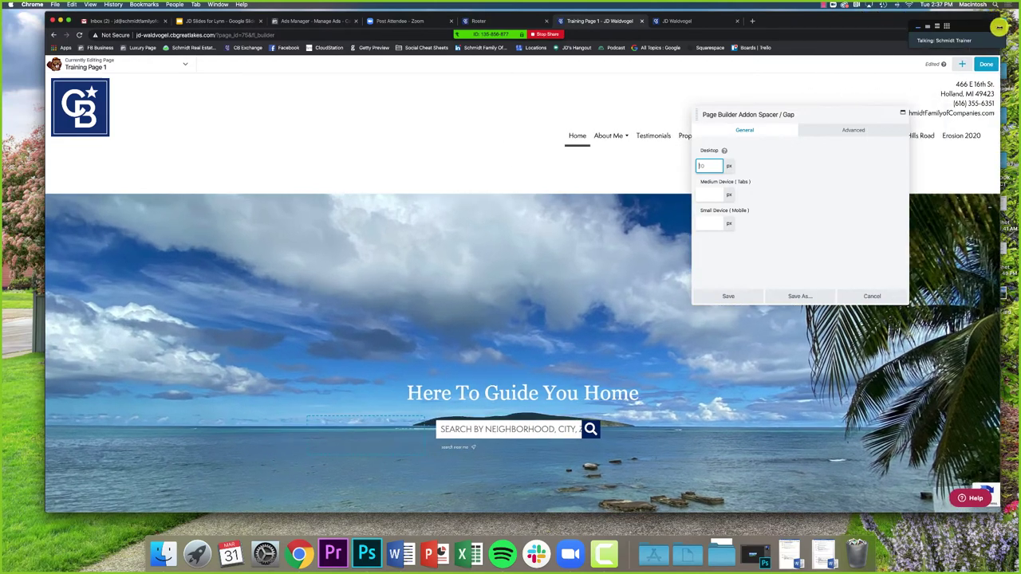
pyautogui.click(877, 295)
pyautogui.scroll(-4, 268, 280)
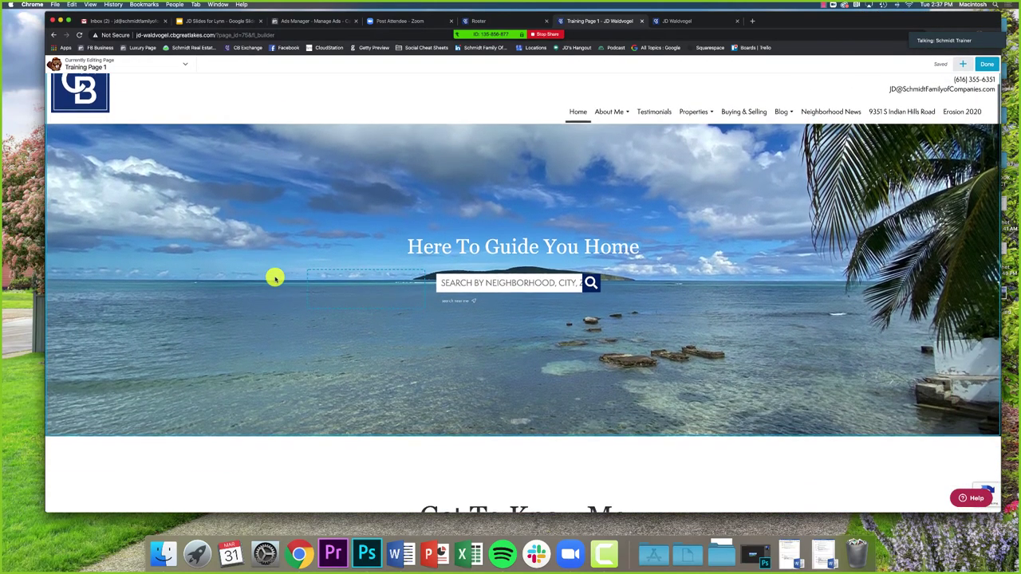
pyautogui.scroll(-2, 273, 277)
pyautogui.scroll(5, 269, 258)
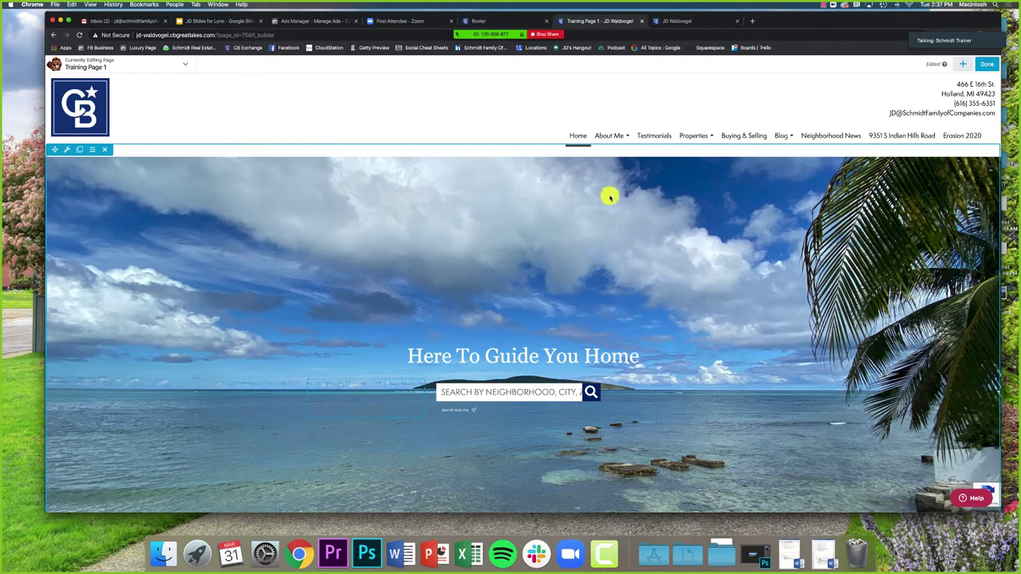
pyautogui.scroll(-6, 685, 219)
pyautogui.scroll(-1, 698, 226)
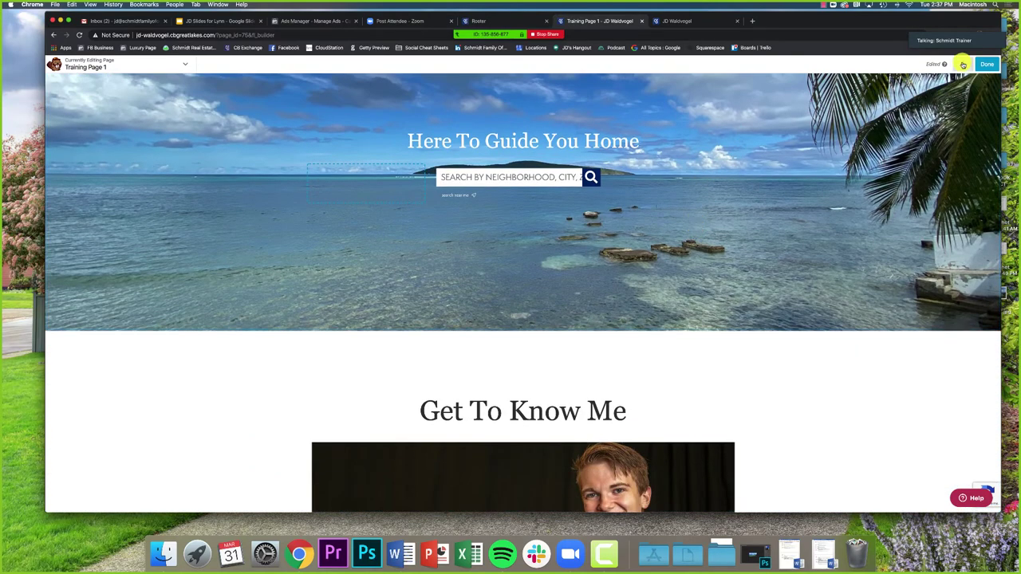
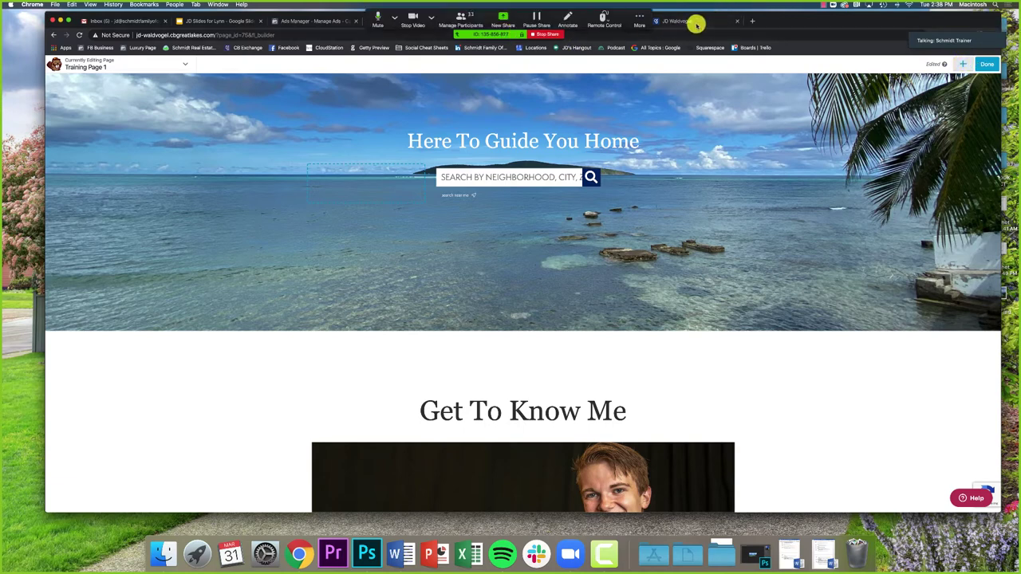
pyautogui.scroll(-2, 745, 226)
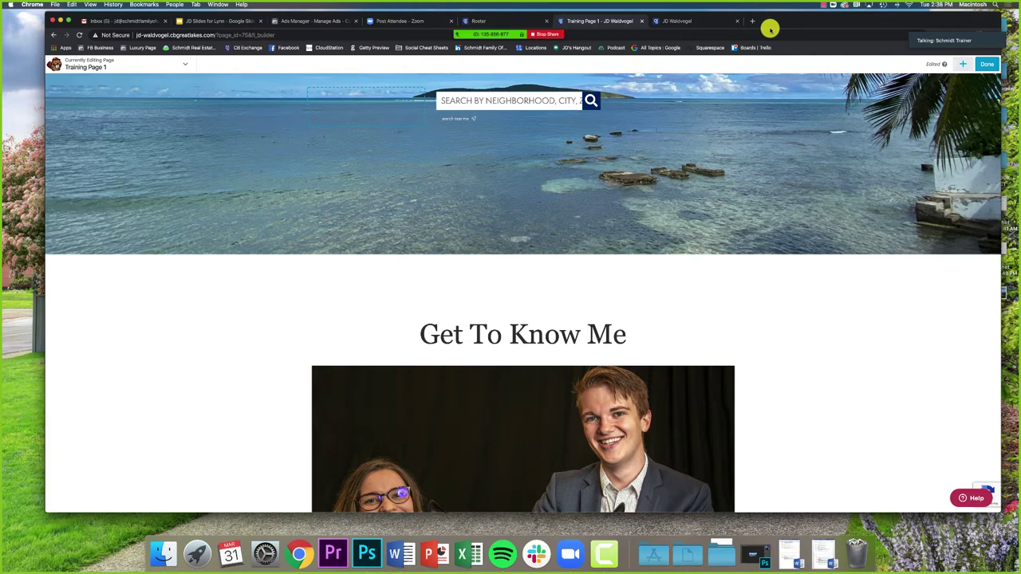
# Step: Load youtube.com in the browser tab that holds the agent's live homepage
pyautogui.click(702, 23)
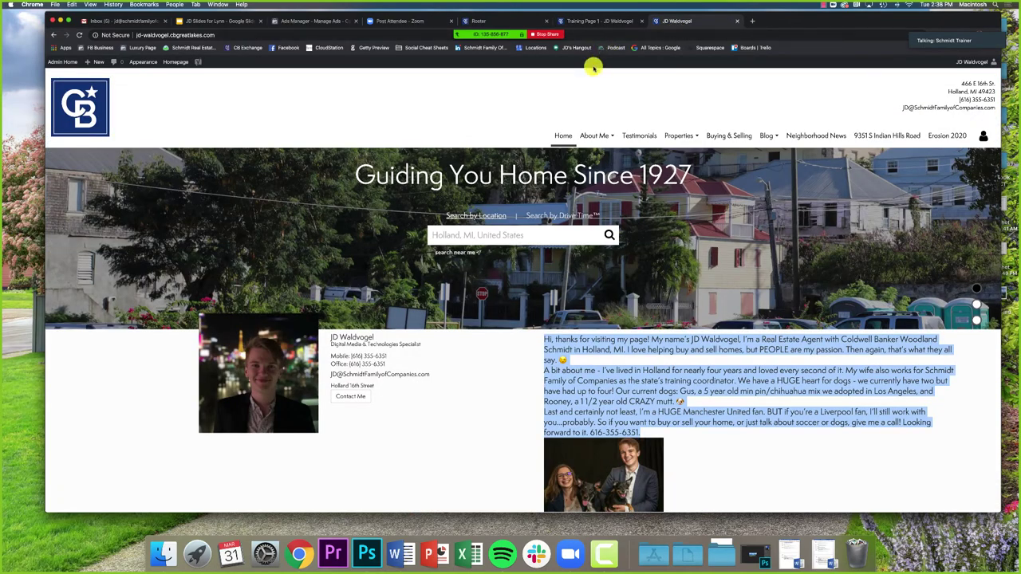
pyautogui.press('super+l')
pyautogui.write('youtube.com')
pyautogui.press('Return')
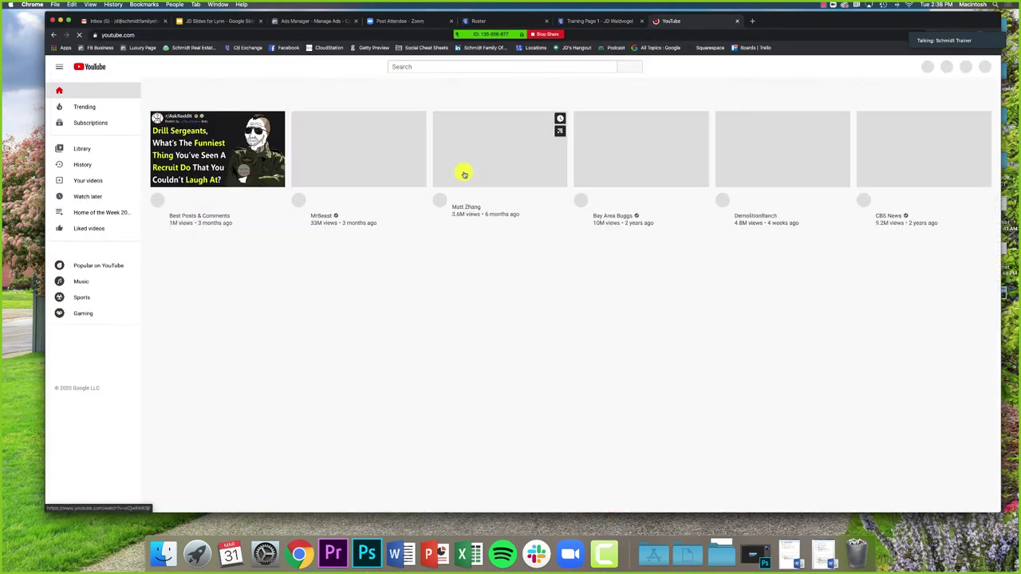
pyautogui.scroll(-1, 421, 196)
pyautogui.scroll(1, 421, 196)
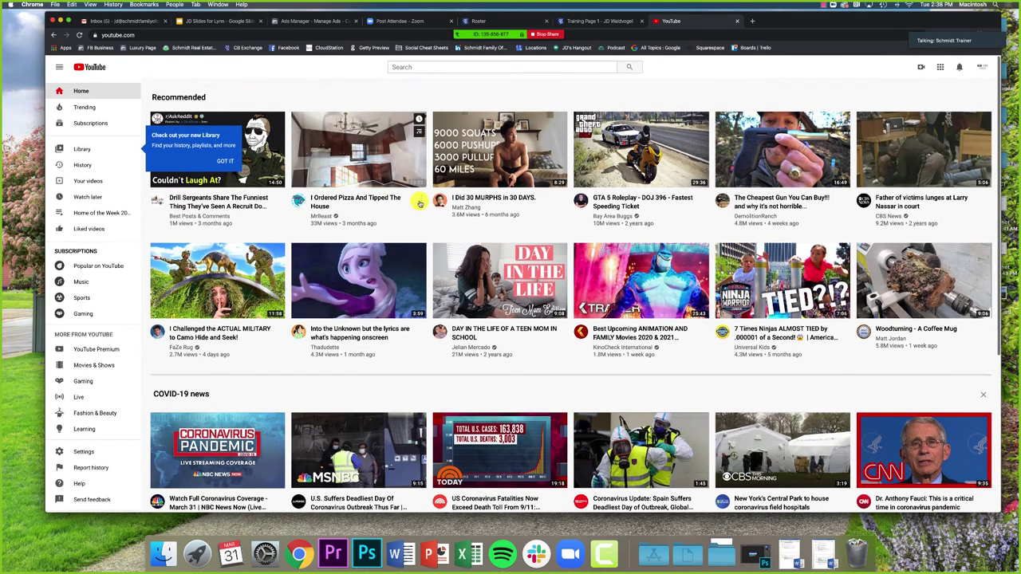
# Step: Search YouTube for "coldwell banker schmidt family of companies"
pyautogui.click(426, 66)
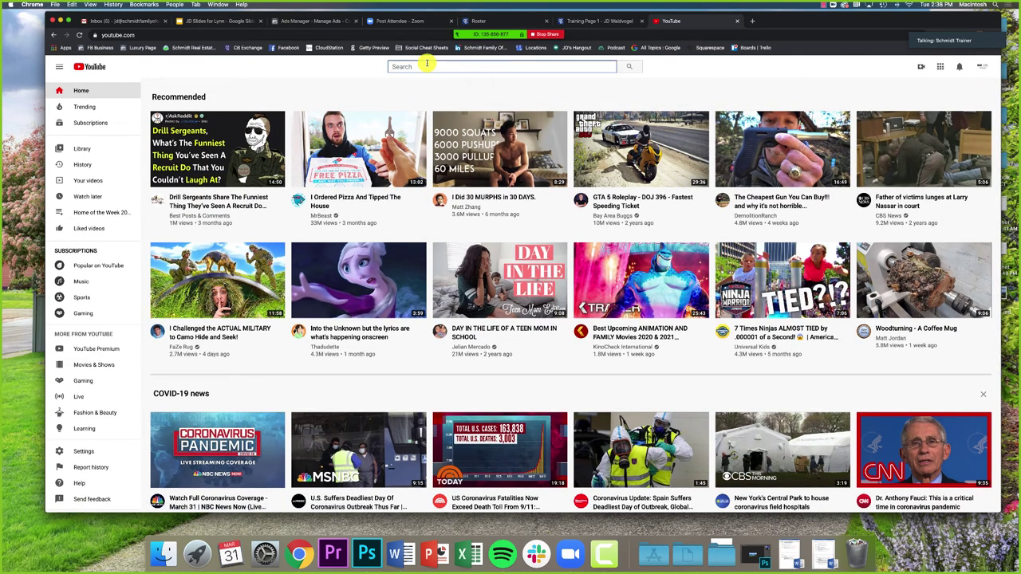
pyautogui.write('coldwell banker sch')
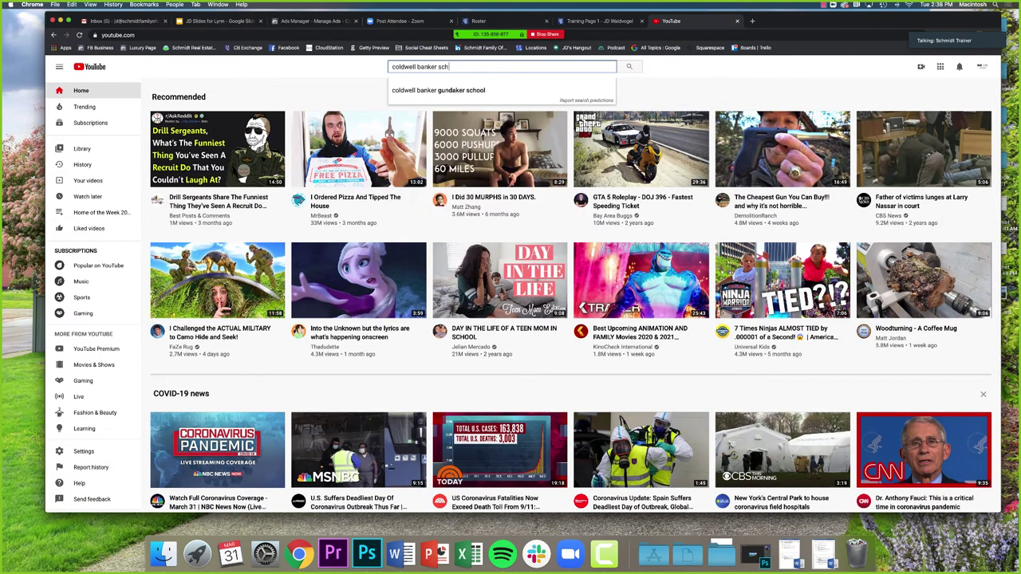
pyautogui.write('midt family of companies')
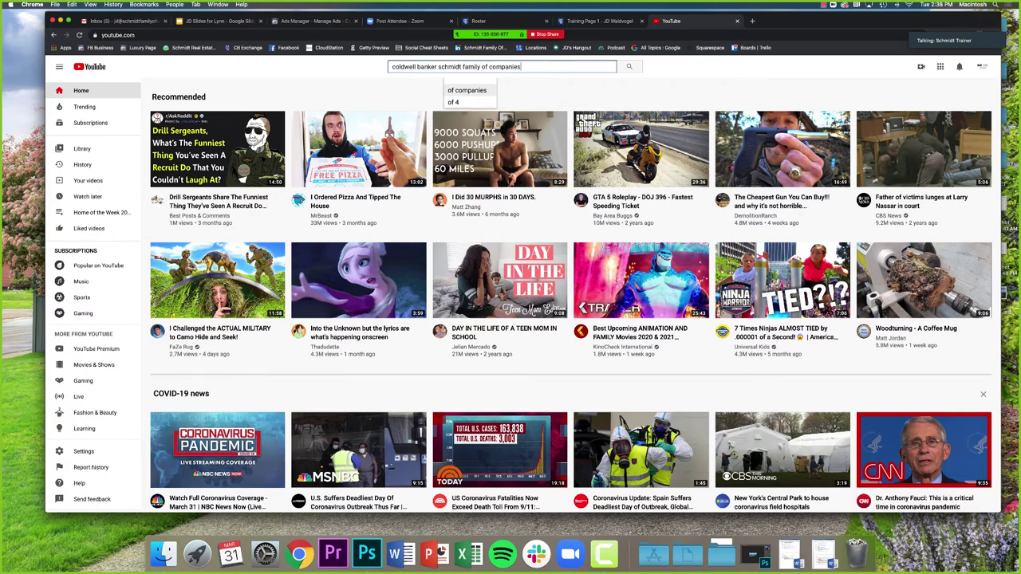
pyautogui.press('Return')
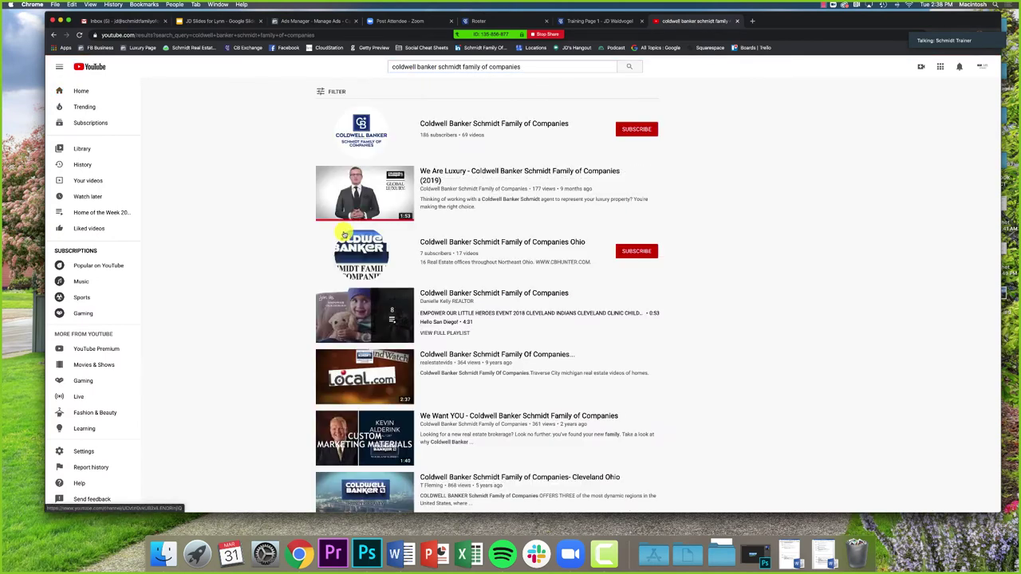
# Step: Open the video "We Are Luxury - Coldwell Banker Schmidt Family of Companies (2019)", skip ahead and pause it
pyautogui.click(456, 173)
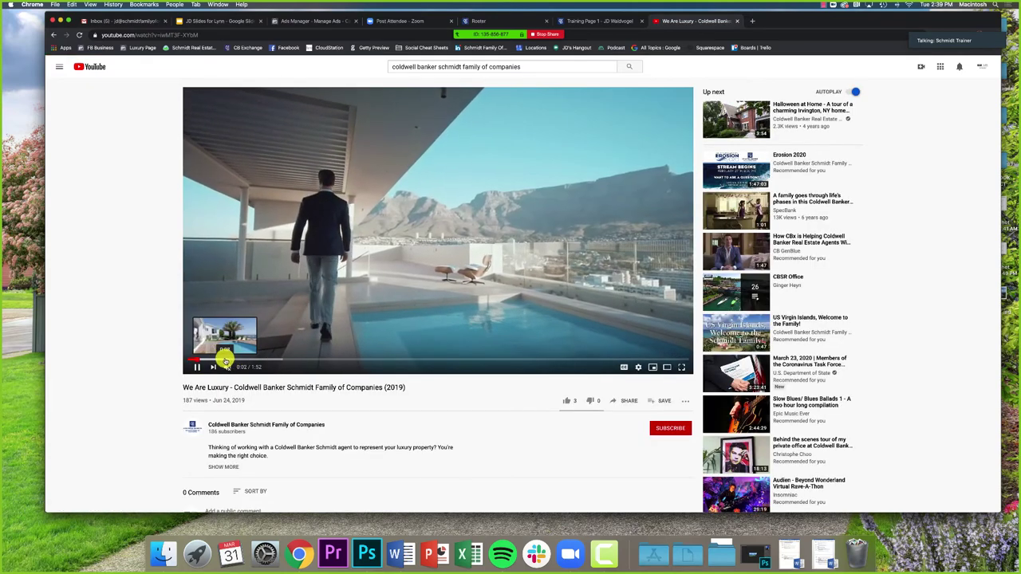
pyautogui.click(227, 361)
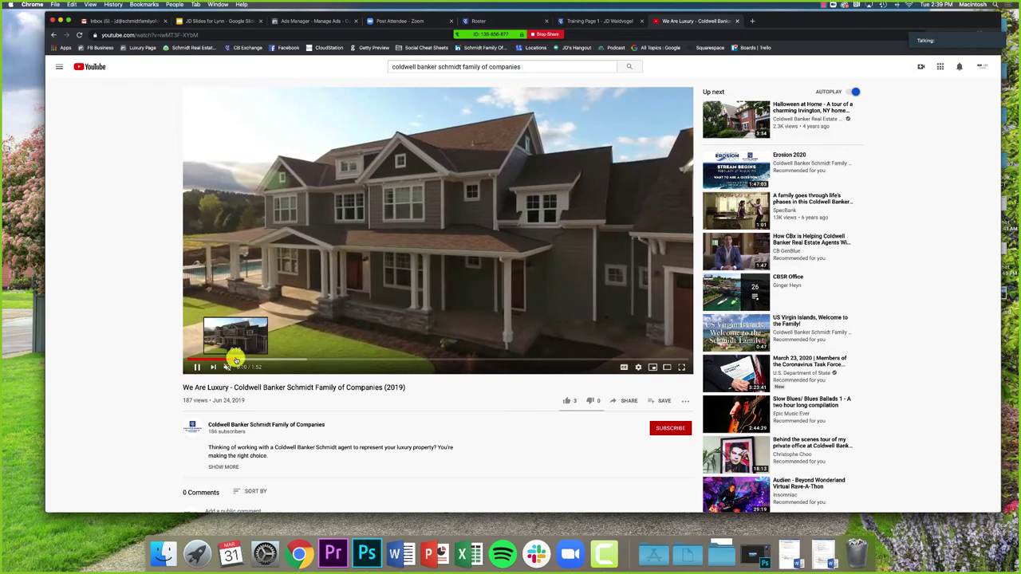
pyautogui.click(196, 368)
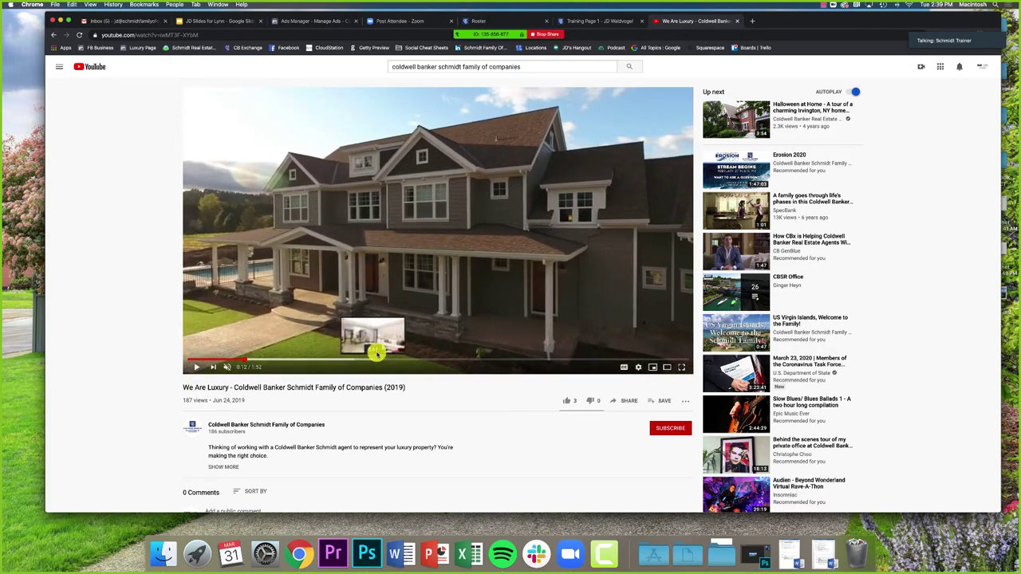
# Step: On Training Page 1, add a Video module between the hero image and the Get To Know Me heading, with Embed as video type
pyautogui.click(600, 20)
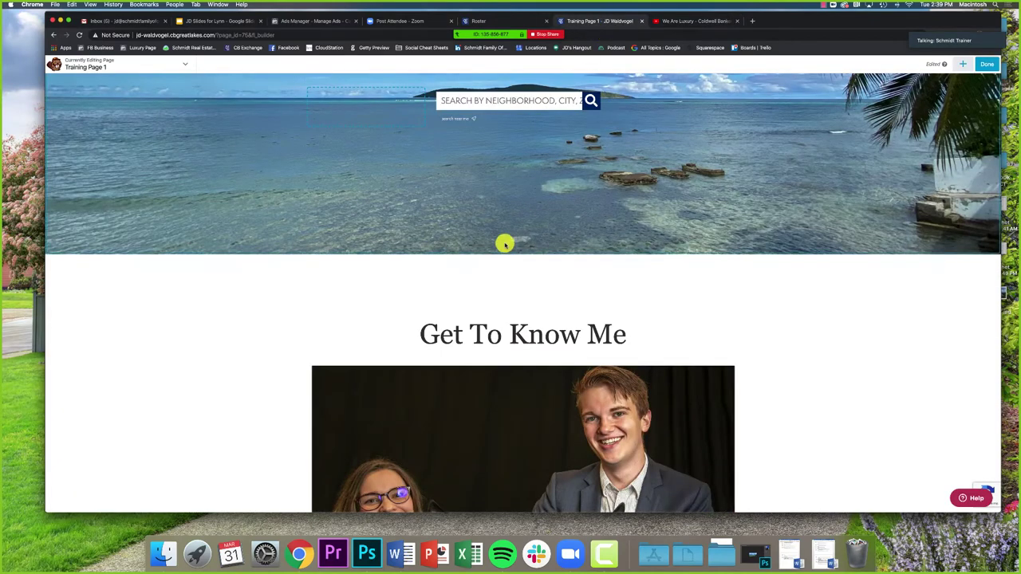
pyautogui.click(966, 66)
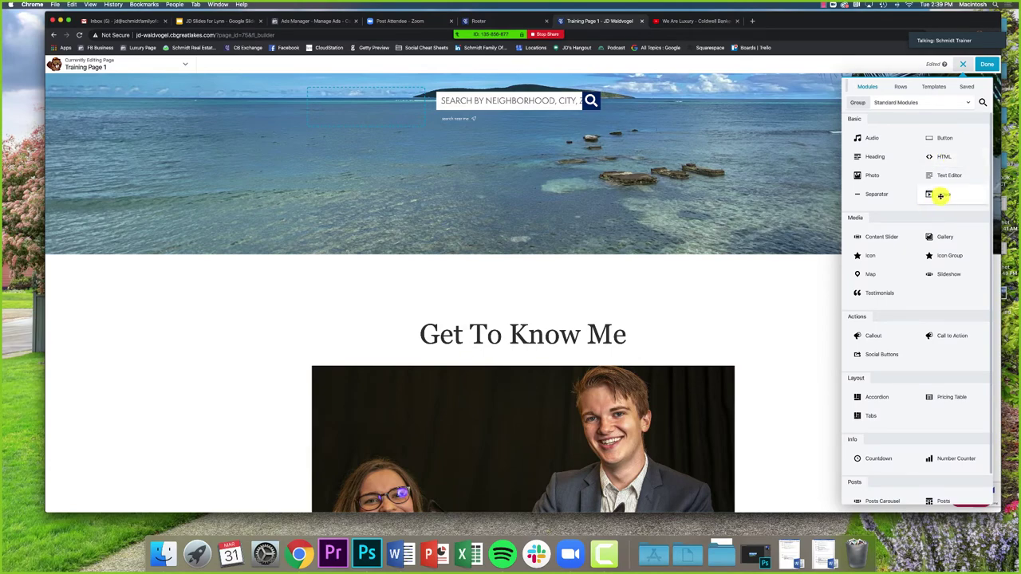
pyautogui.moveTo(941, 195); pyautogui.dragTo(513, 262)
pyautogui.moveTo(511, 254); pyautogui.dragTo(510, 254)
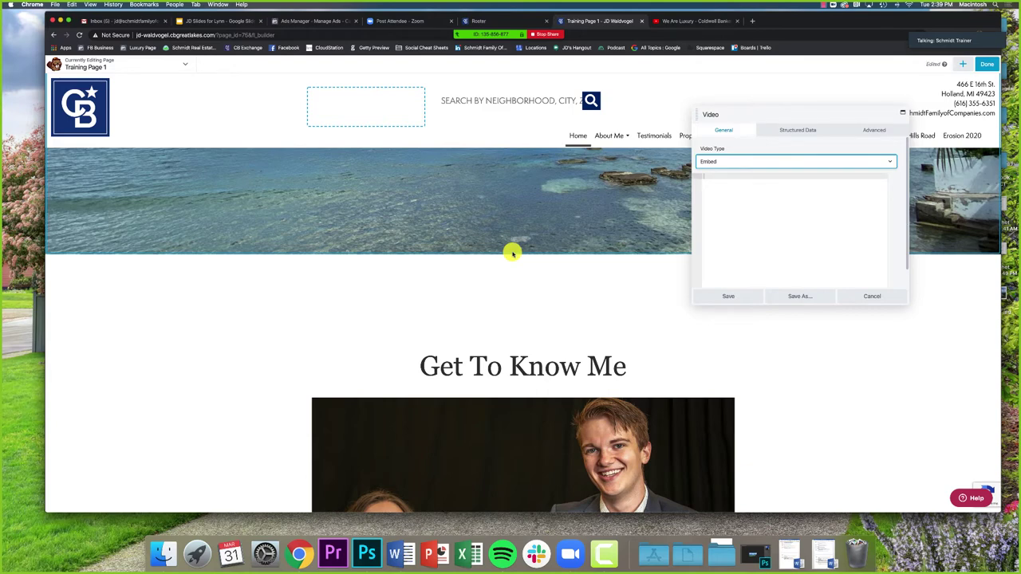
pyautogui.click(757, 161)
pyautogui.click(754, 162)
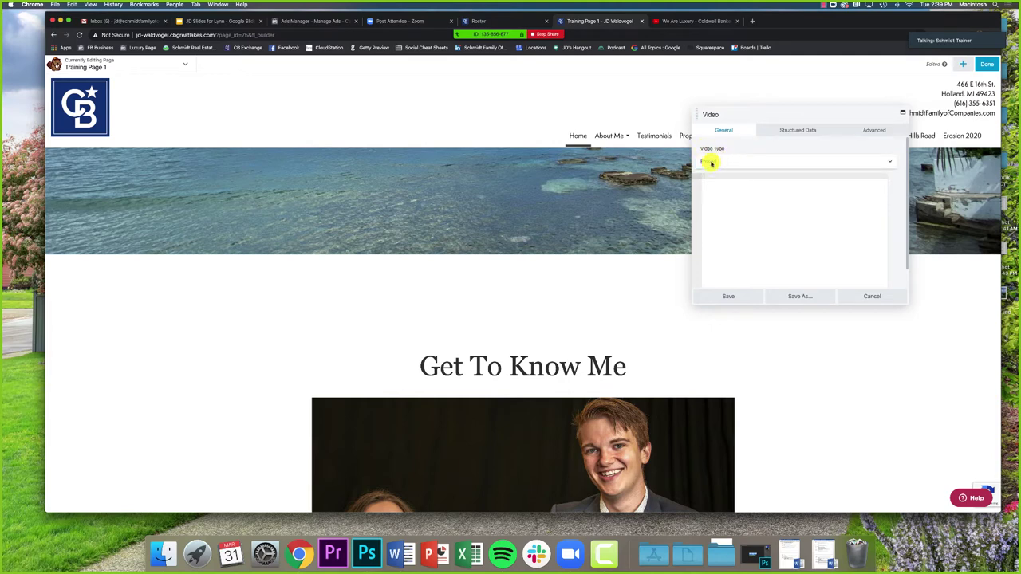
pyautogui.click(711, 163)
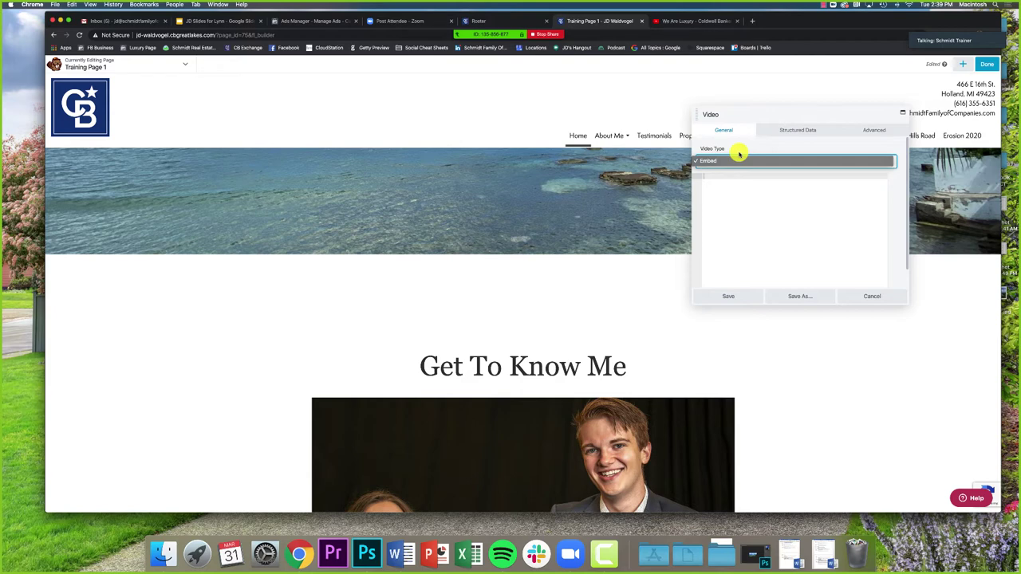
pyautogui.click(739, 154)
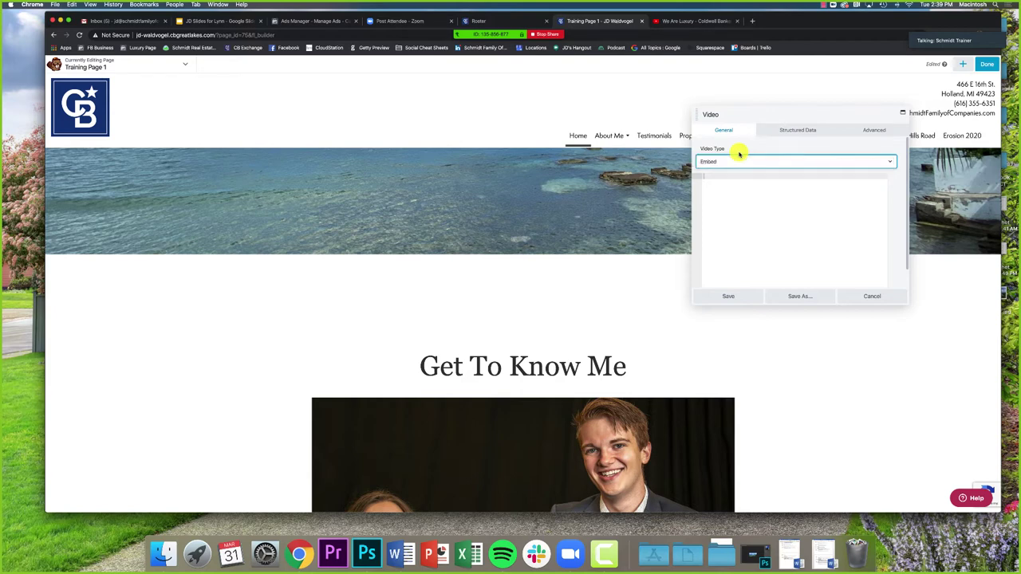
# Step: Copy the YouTube embed code of the video "We Are Luxury - Coldwell Banker Schmidt Family of Companies (2019)"
pyautogui.click(678, 23)
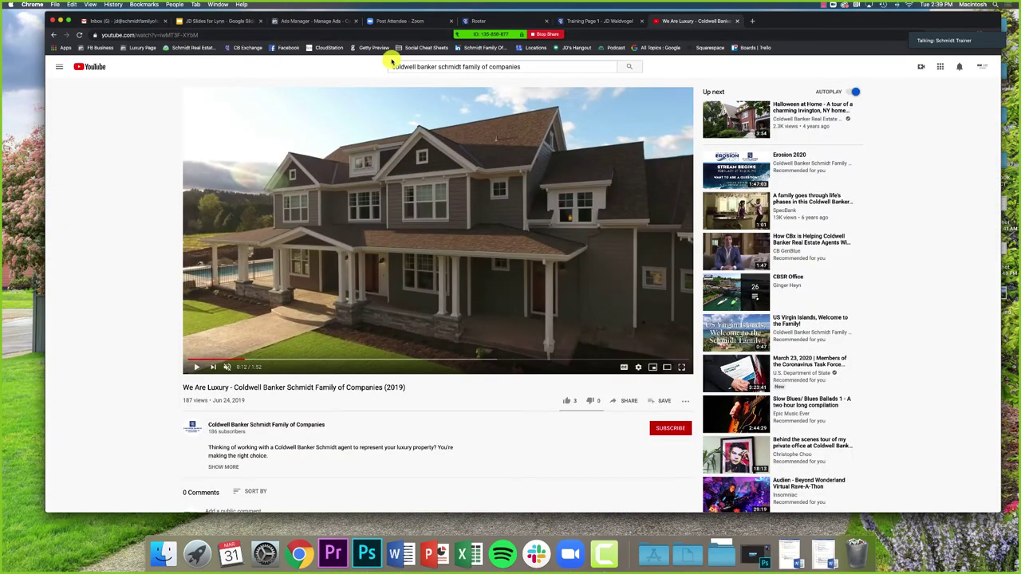
pyautogui.scroll(-1, 156, 230)
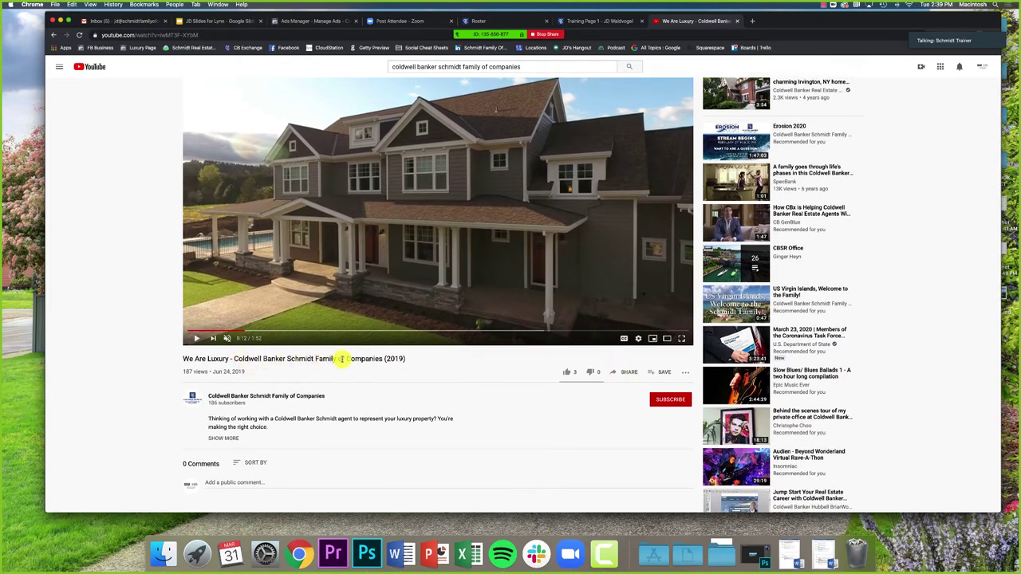
pyautogui.click(618, 373)
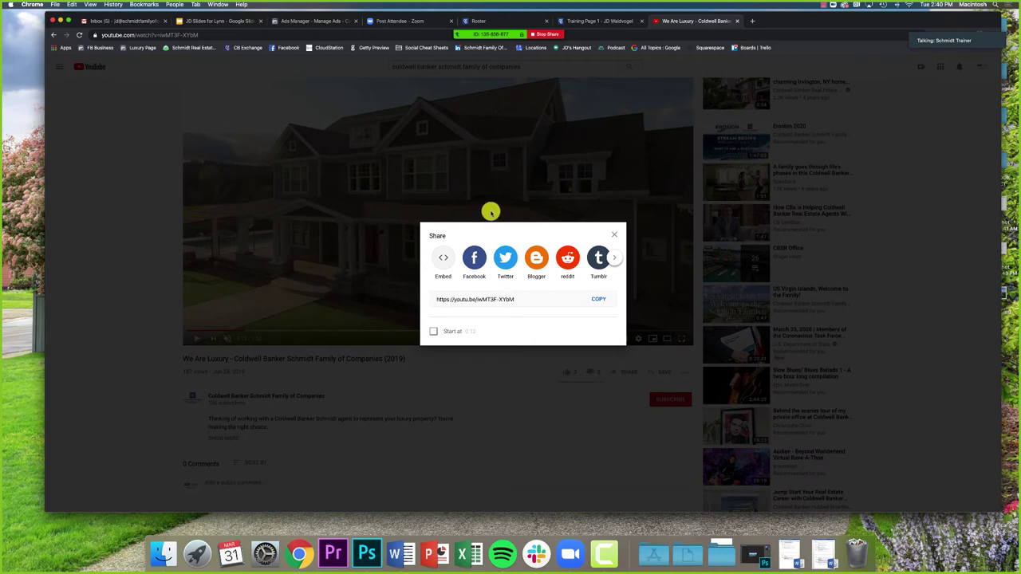
pyautogui.click(444, 260)
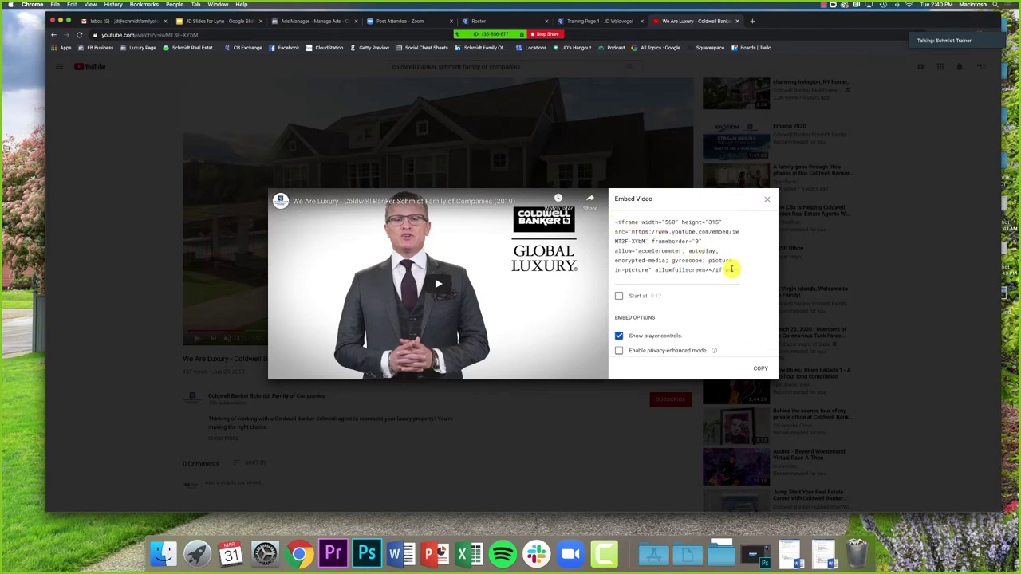
pyautogui.scroll(-3, 732, 268)
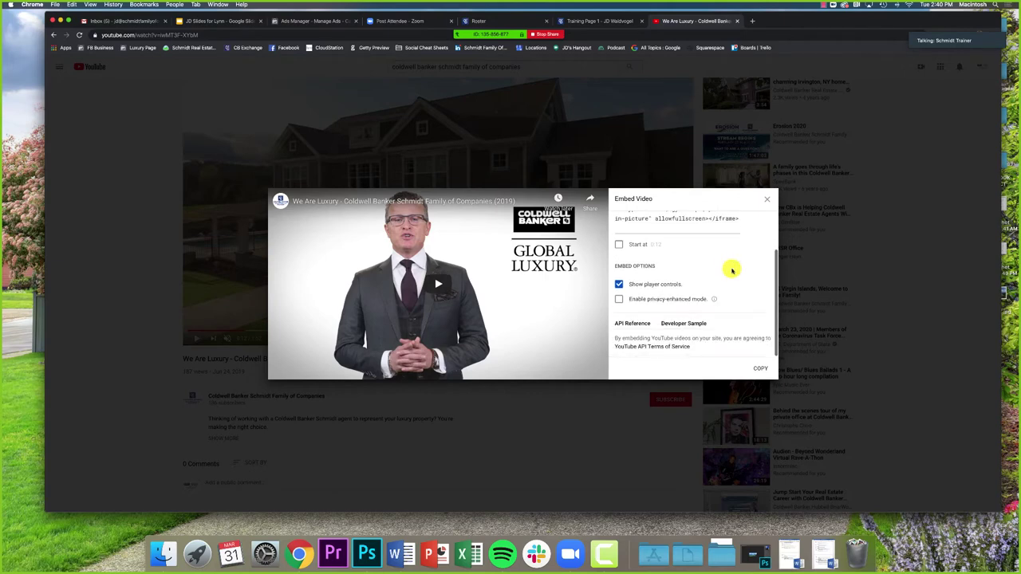
pyautogui.scroll(3, 731, 269)
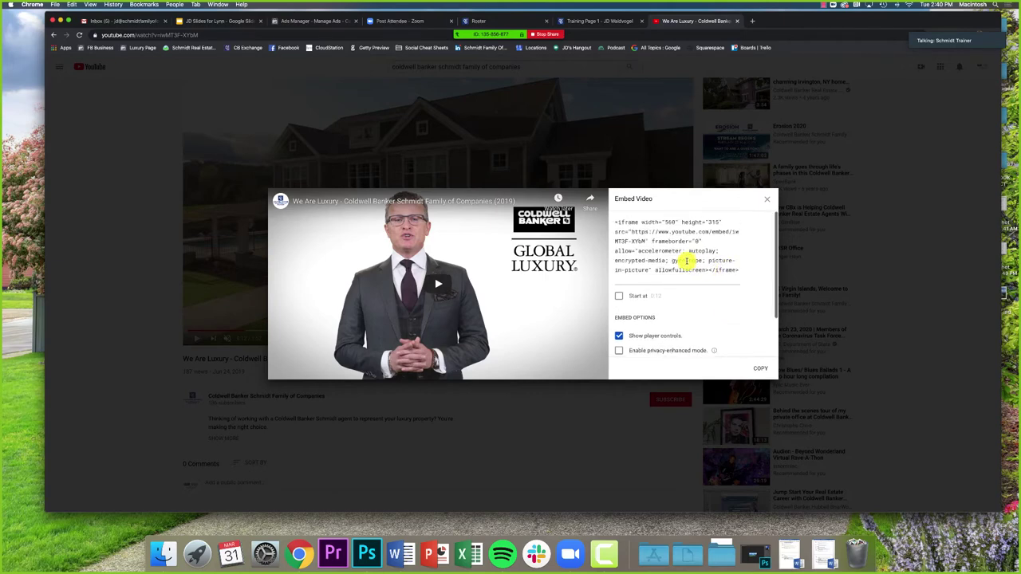
pyautogui.click(679, 260)
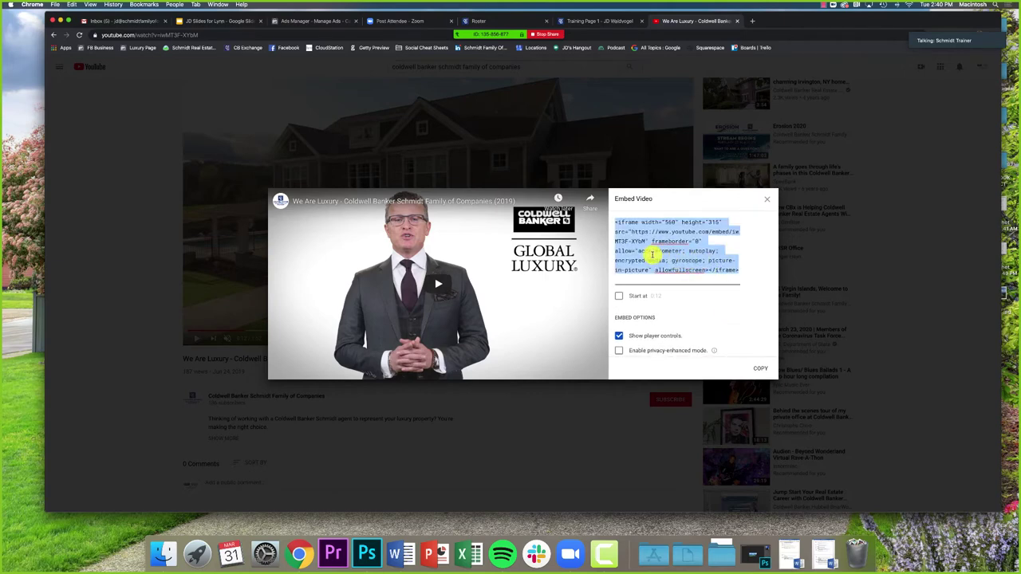
pyautogui.click(757, 369)
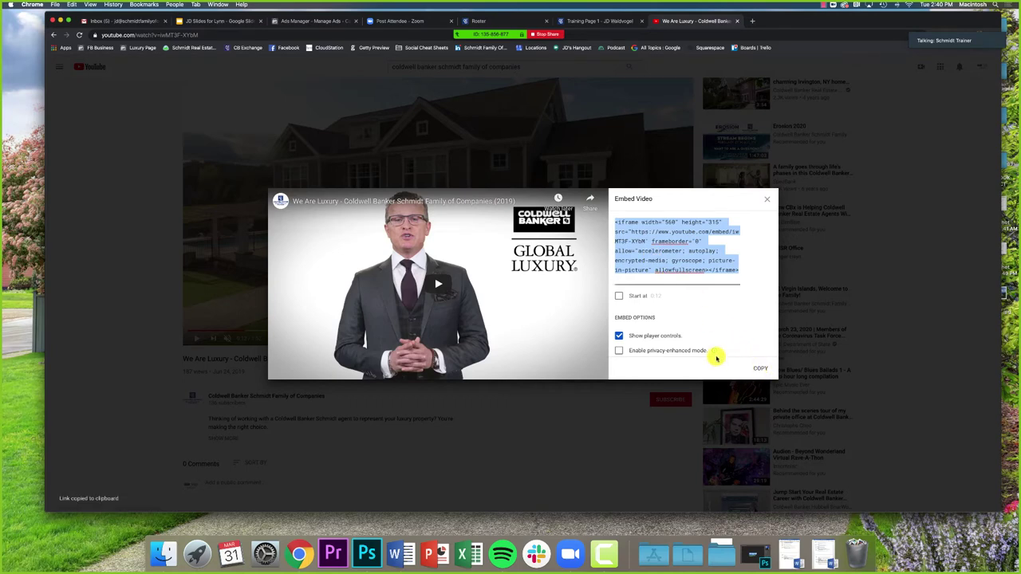
pyautogui.moveTo(713, 352)
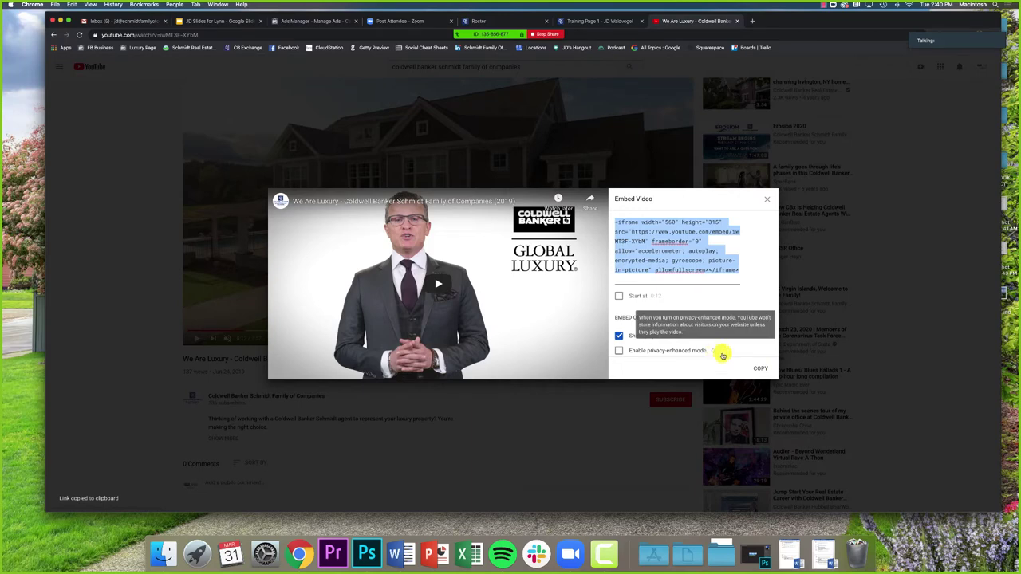
# Step: Paste the copied iframe embed code into the open Video module on Training Page 1
pyautogui.click(588, 23)
pyautogui.click(718, 180)
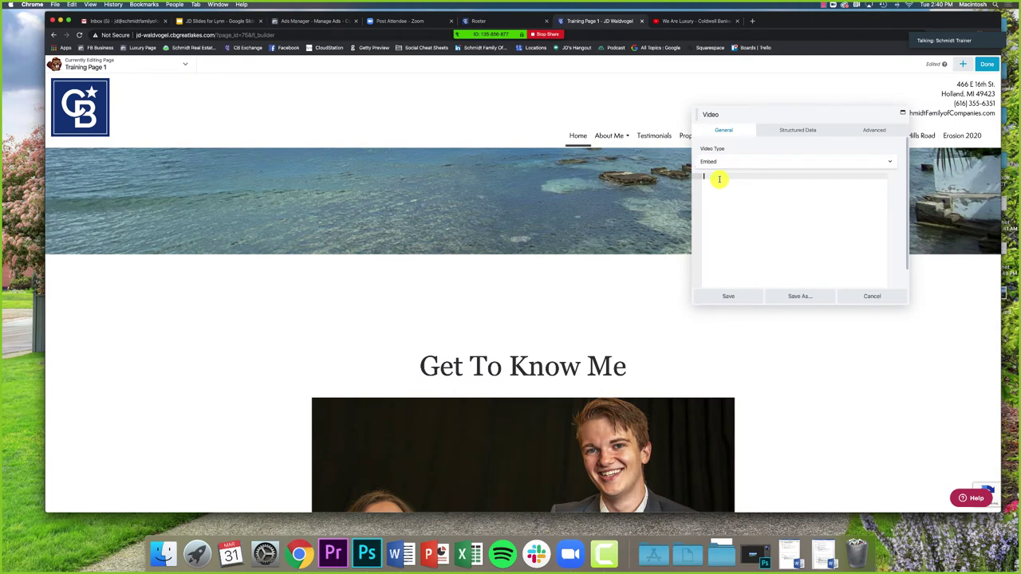
pyautogui.rightClick(718, 178)
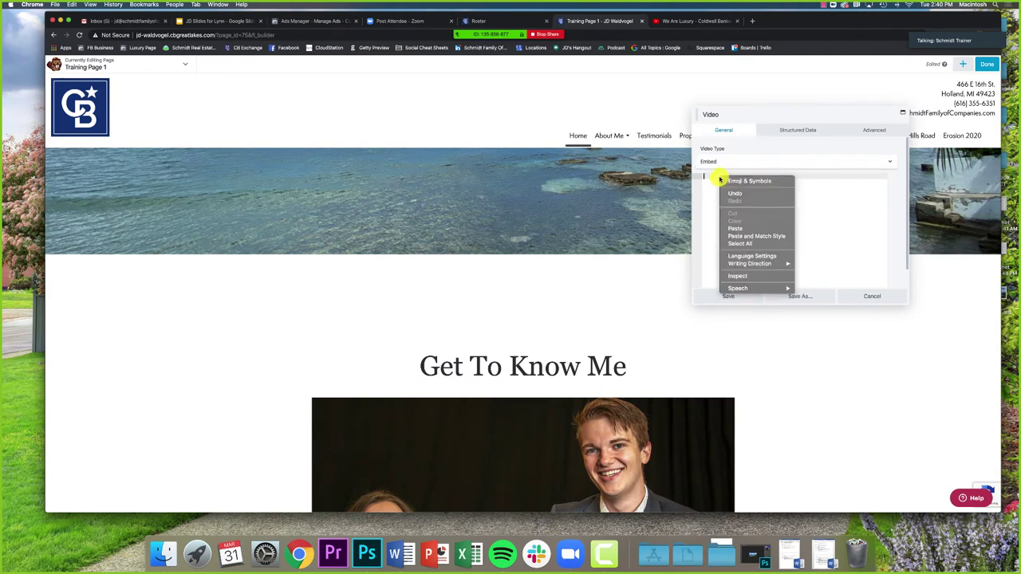
pyautogui.click(734, 227)
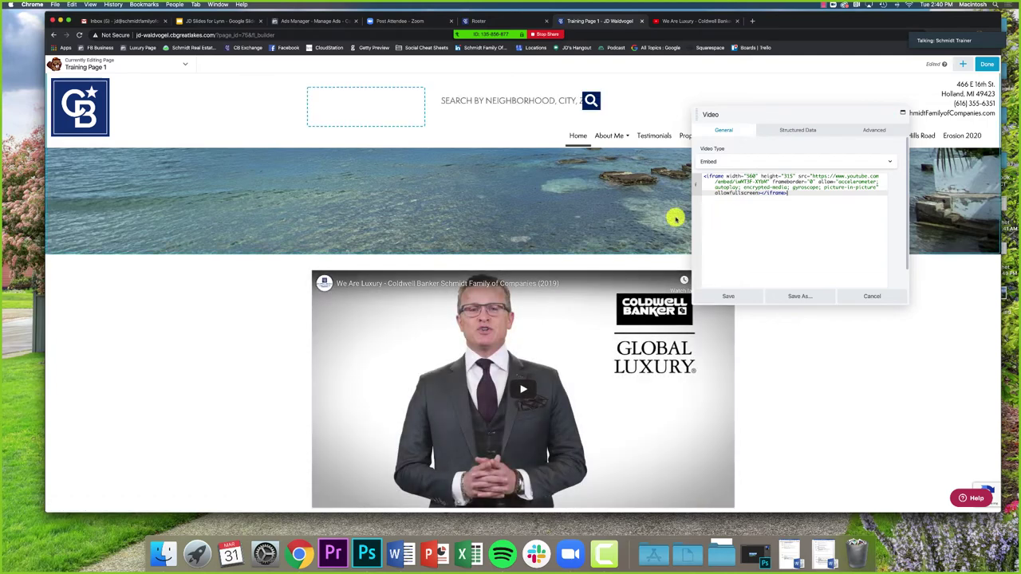
pyautogui.scroll(-2, 675, 215)
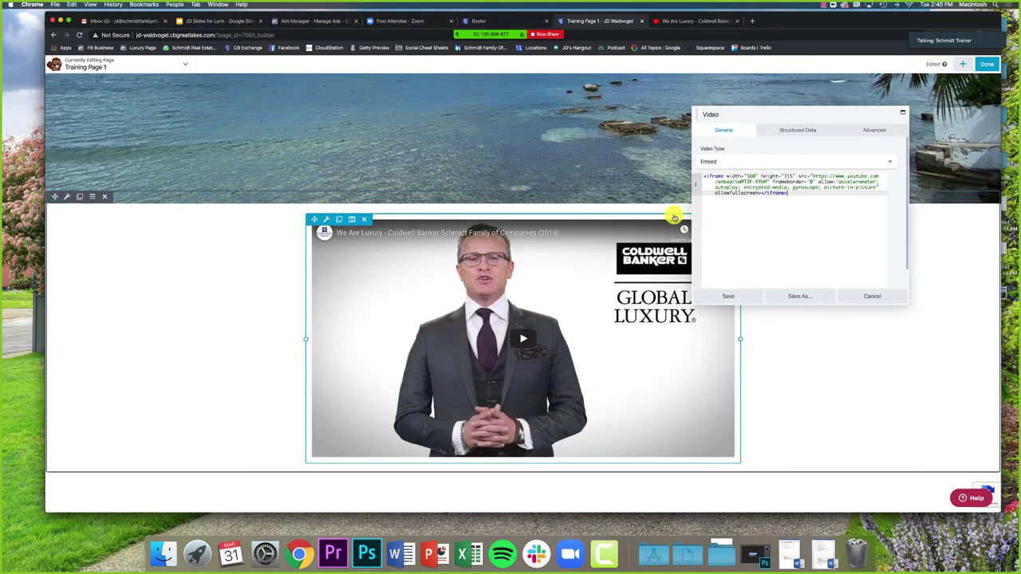
# Step: Set the Video module's top, right, bottom and left margins to 0 px and save the module
pyautogui.click(798, 137)
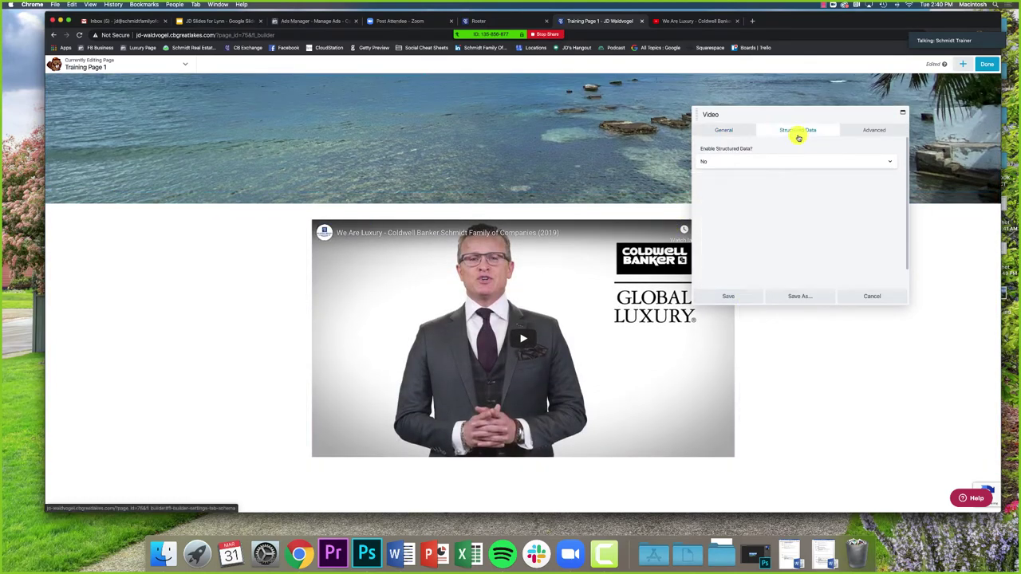
pyautogui.click(878, 133)
pyautogui.scroll(-1, 770, 216)
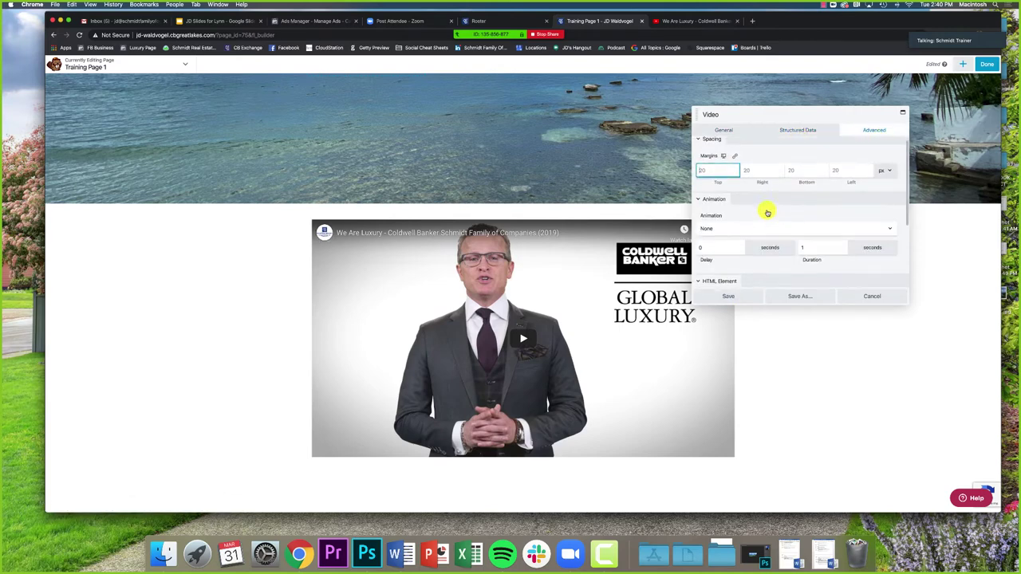
pyautogui.click(712, 174)
pyautogui.write('0')
pyautogui.click(755, 173)
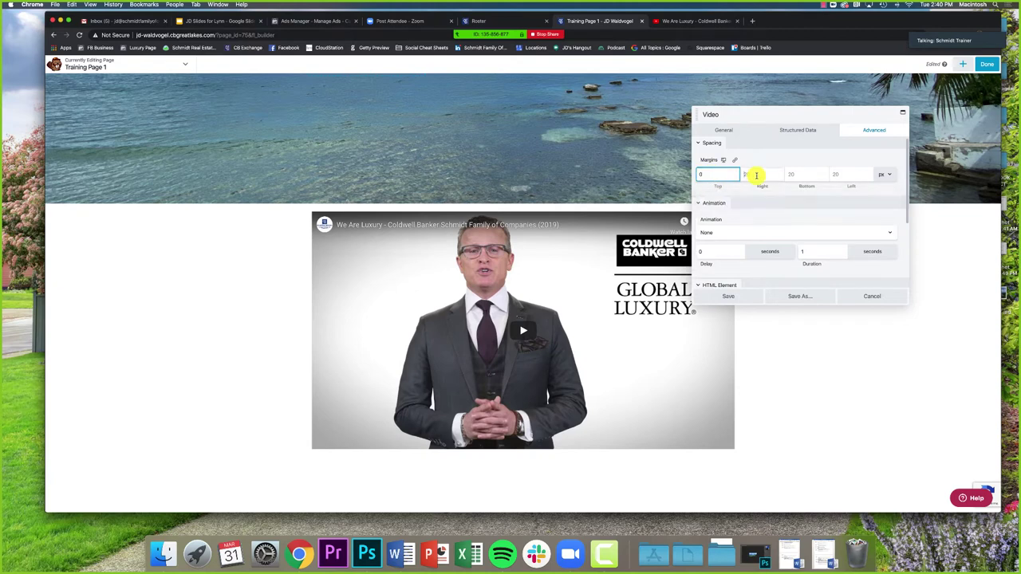
pyautogui.write('0')
pyautogui.click(807, 174)
pyautogui.write('0')
pyautogui.click(844, 174)
pyautogui.write('0')
pyautogui.scroll(-1, 792, 242)
pyautogui.scroll(-4, 792, 241)
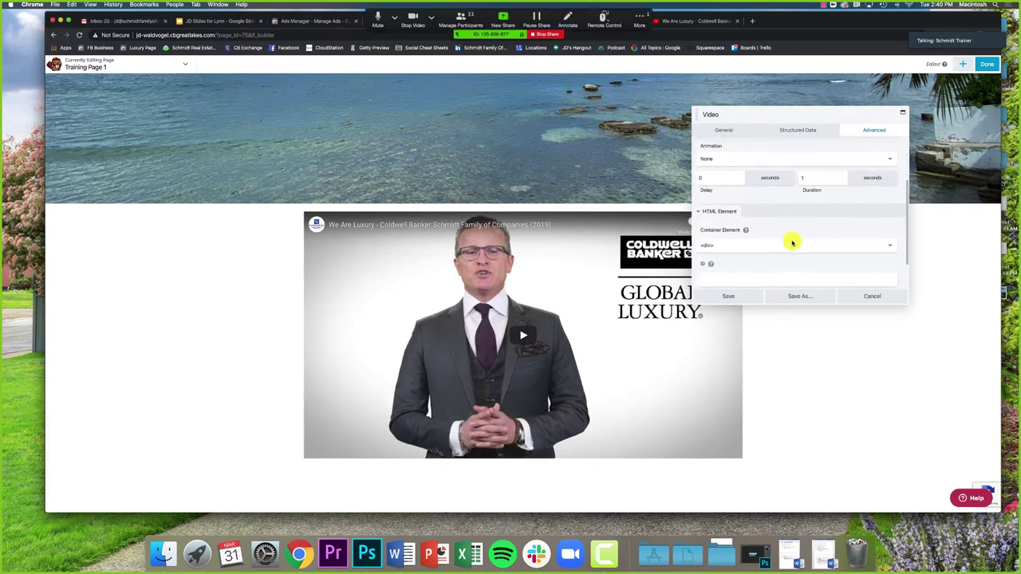
pyautogui.click(721, 132)
pyautogui.click(725, 296)
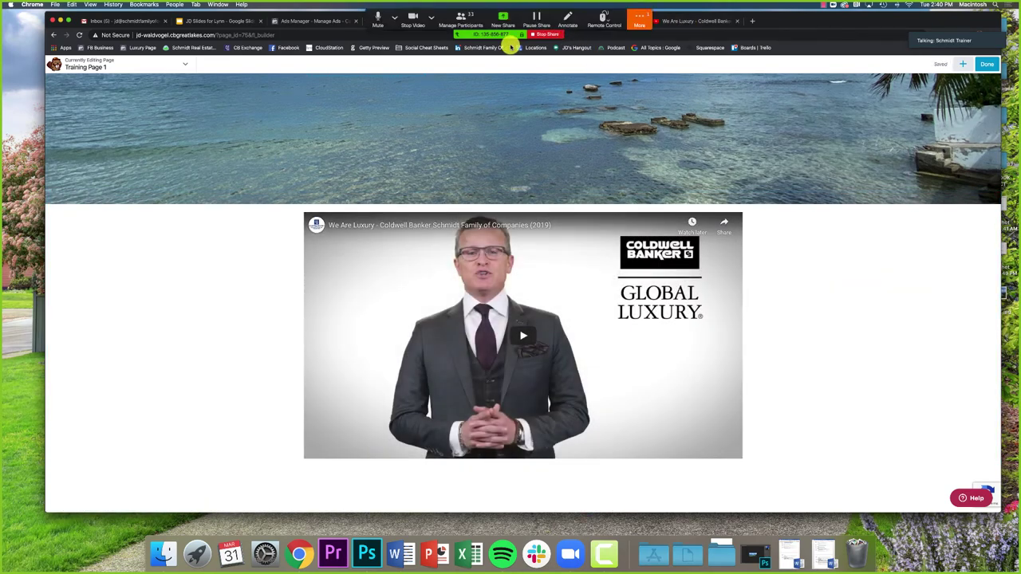
# Step: Open the Zoom group chat to read the participants' latest questions, and close it
pyautogui.click(638, 18)
pyautogui.click(648, 61)
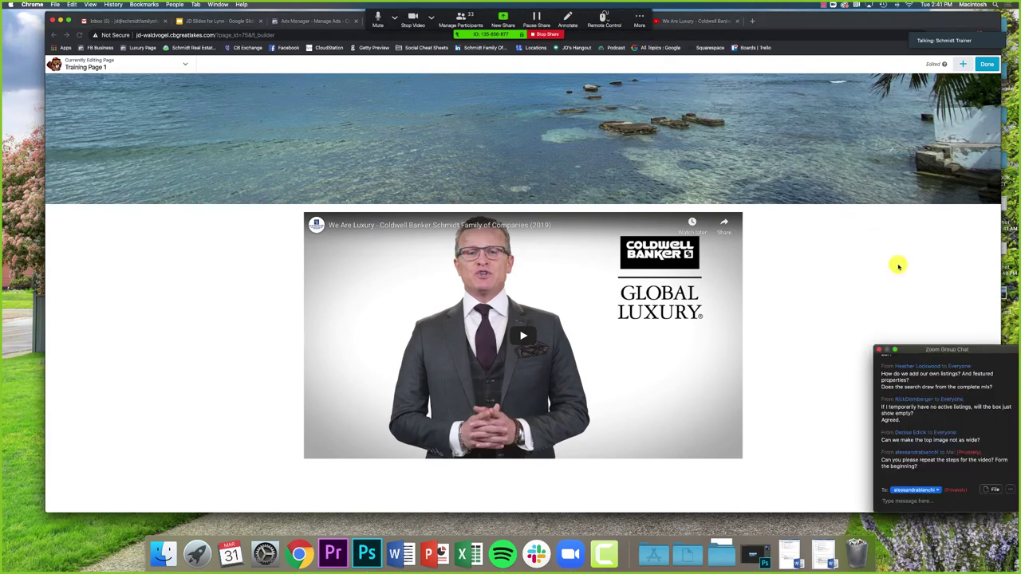
pyautogui.click(879, 350)
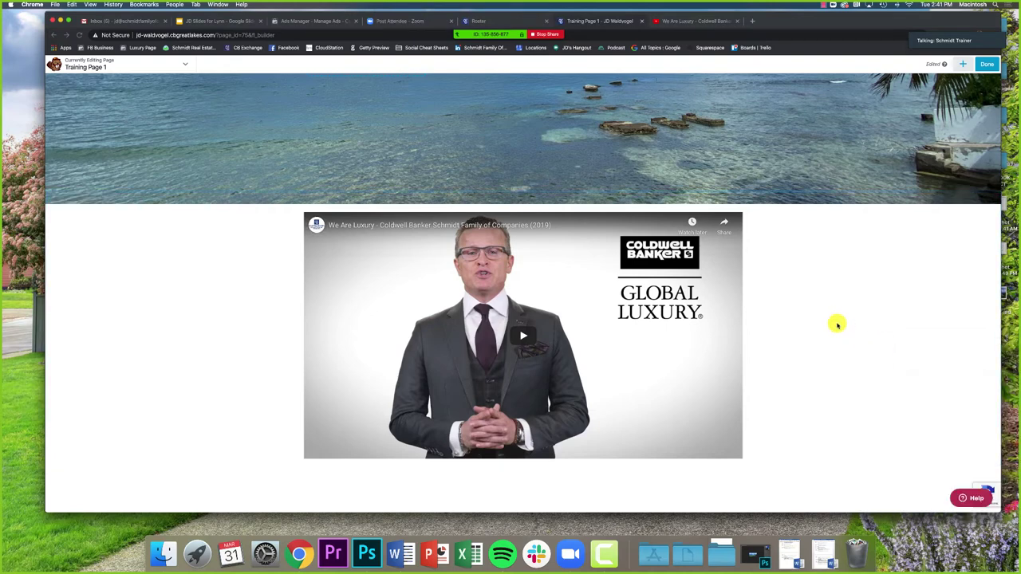
# Step: Add a second Video module between the hero image and the existing video, with Embed as video type
pyautogui.scroll(-3, 840, 315)
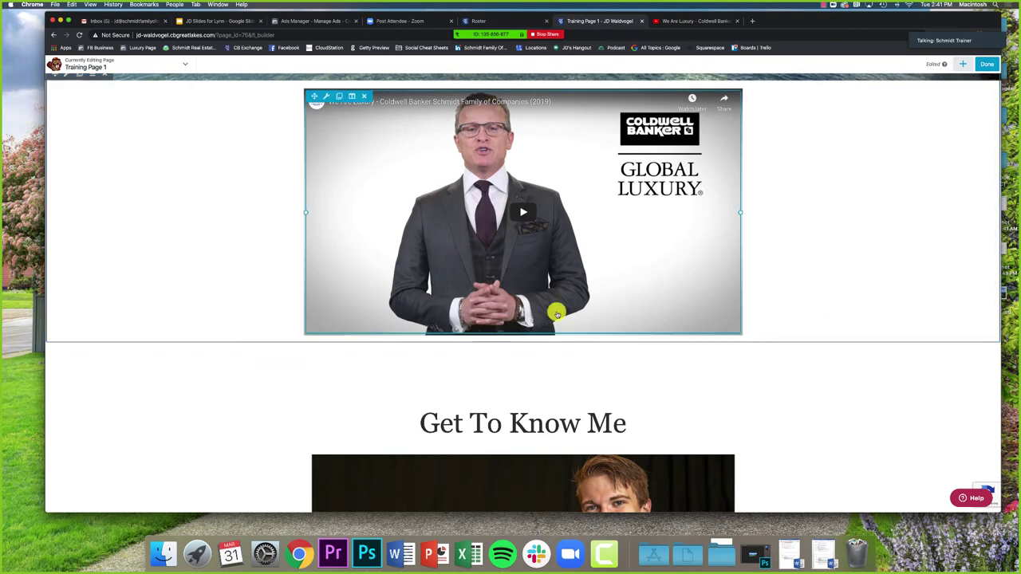
pyautogui.click(963, 67)
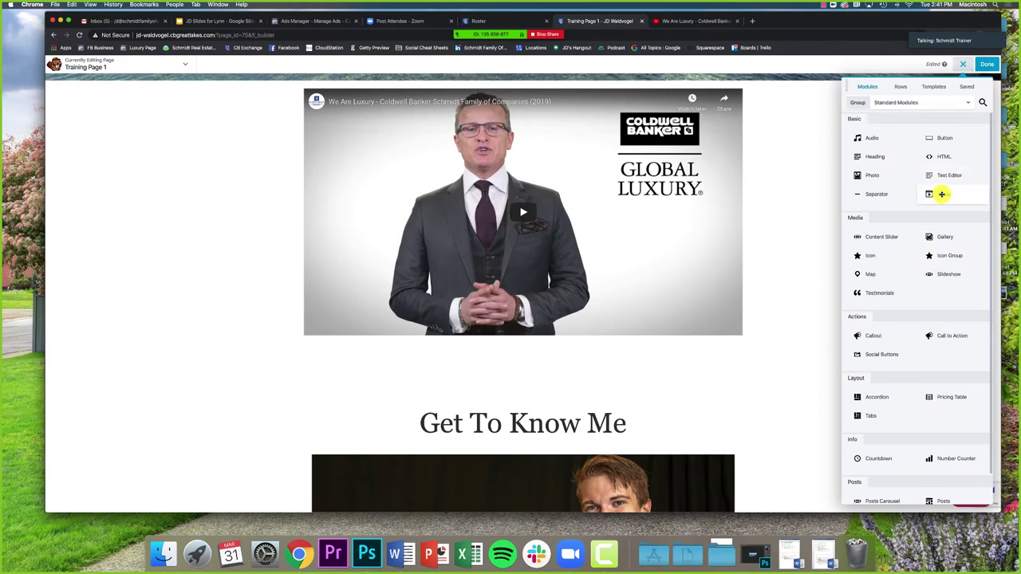
pyautogui.moveTo(953, 196); pyautogui.dragTo(488, 190)
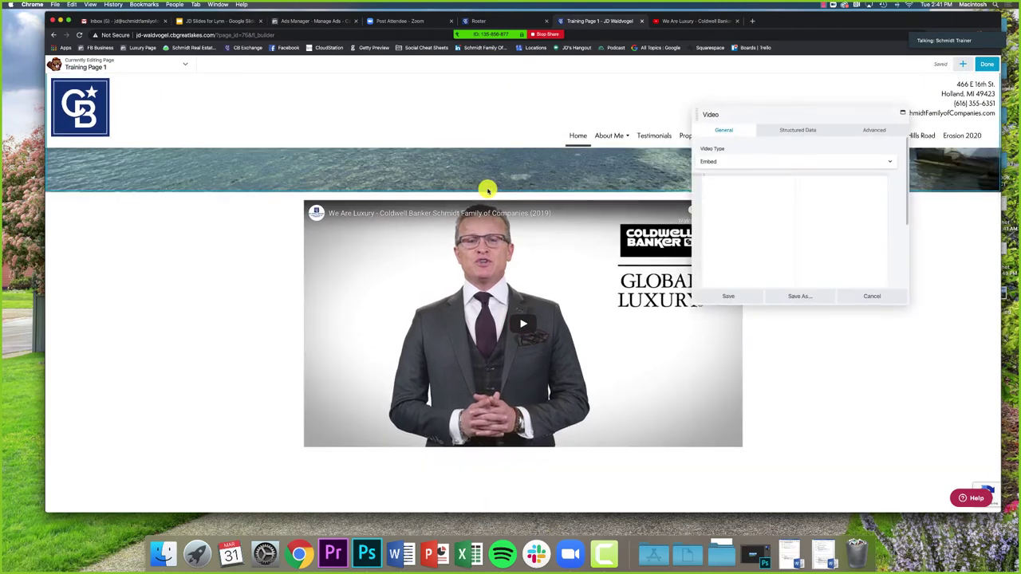
pyautogui.click(708, 164)
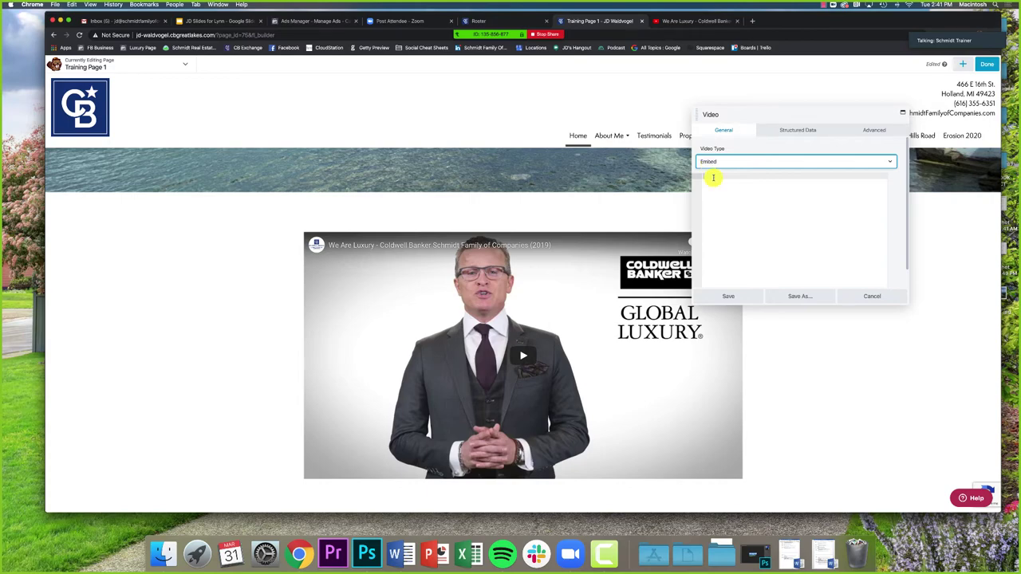
# Step: Return to YouTube, close the embed window and search for "coldwell banker guiding you home"
pyautogui.click(670, 22)
pyautogui.click(648, 164)
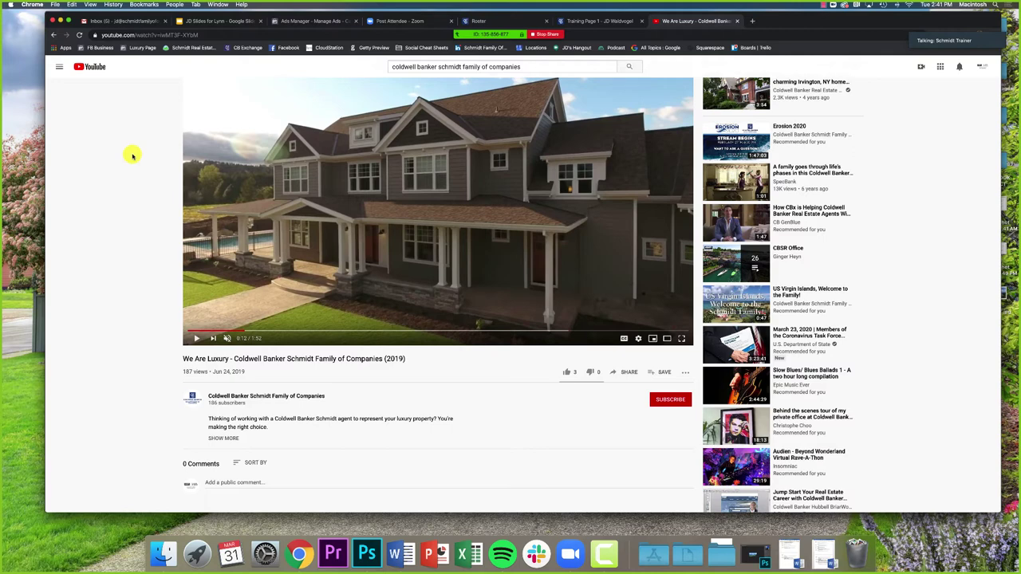
pyautogui.scroll(1, 134, 157)
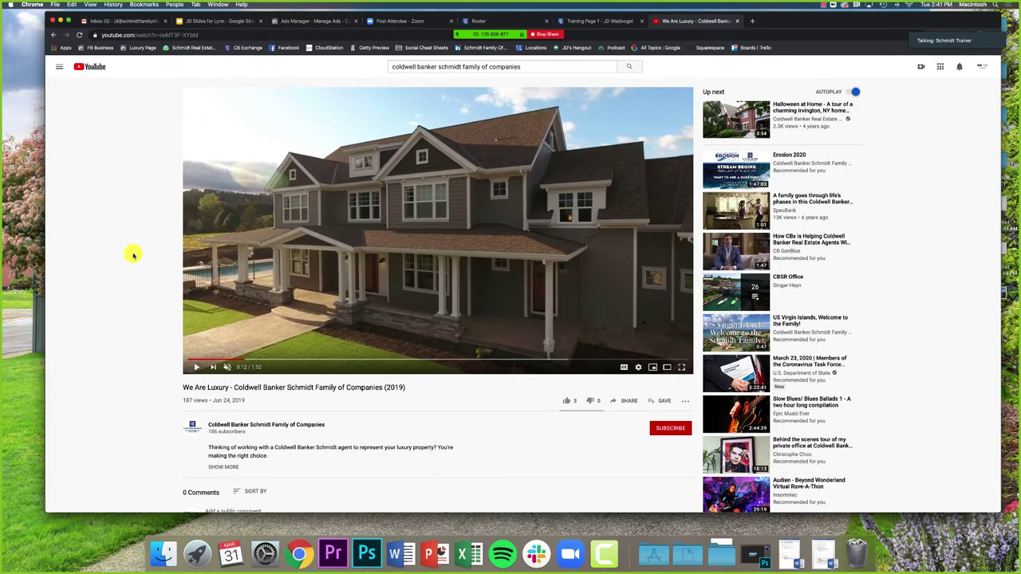
pyautogui.click(520, 66)
pyautogui.doubleClick(524, 66)
pyautogui.press('super+a')
pyautogui.write('coldwell banker')
pyautogui.press('Down')
pyautogui.press('Down')
pyautogui.press('Return')
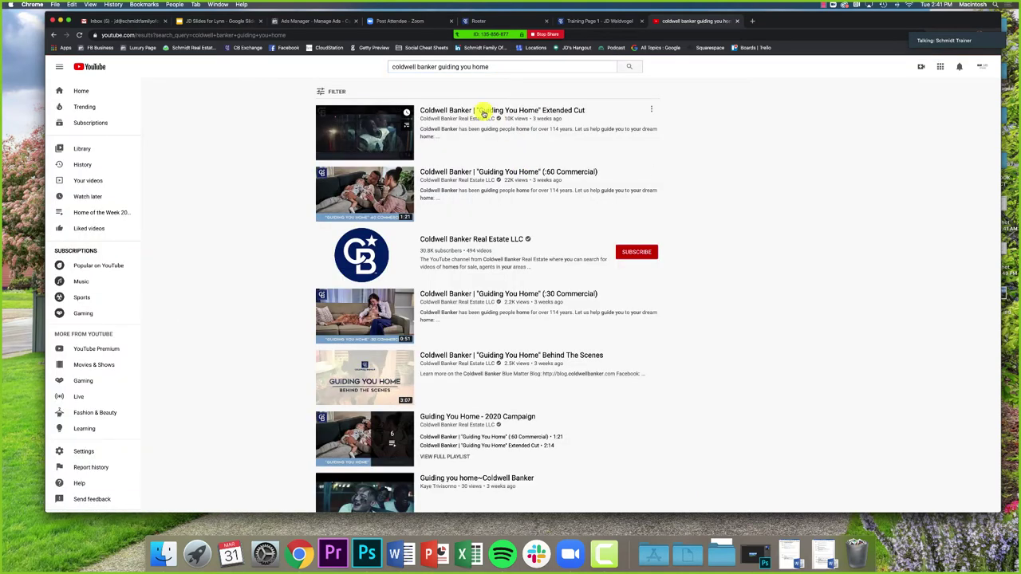
# Step: Open the video Coldwell Banker | "Guiding You Home" Extended Cut, pause it and copy its embed code
pyautogui.click(457, 110)
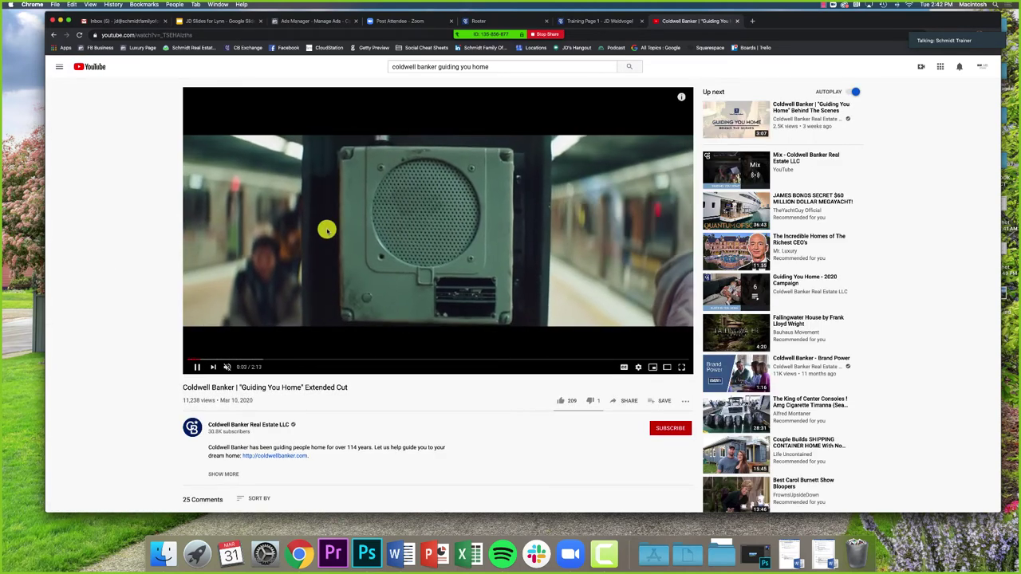
pyautogui.click(418, 267)
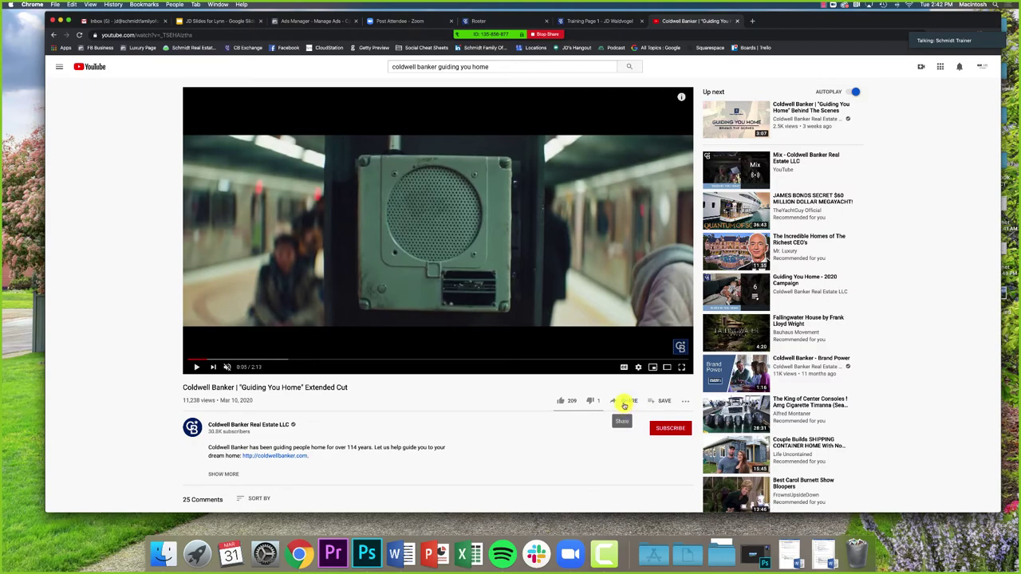
pyautogui.click(626, 403)
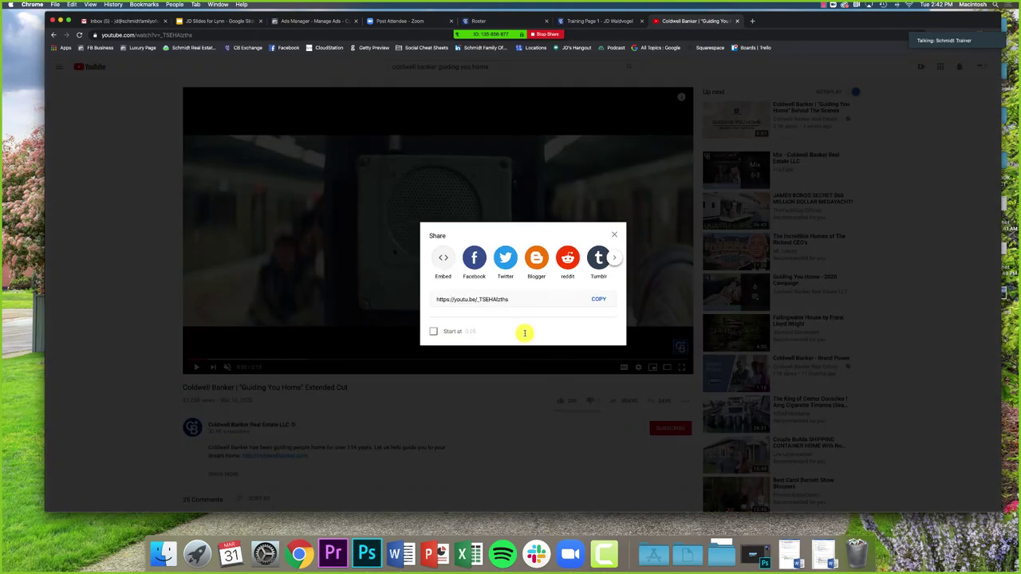
pyautogui.click(441, 263)
pyautogui.click(443, 260)
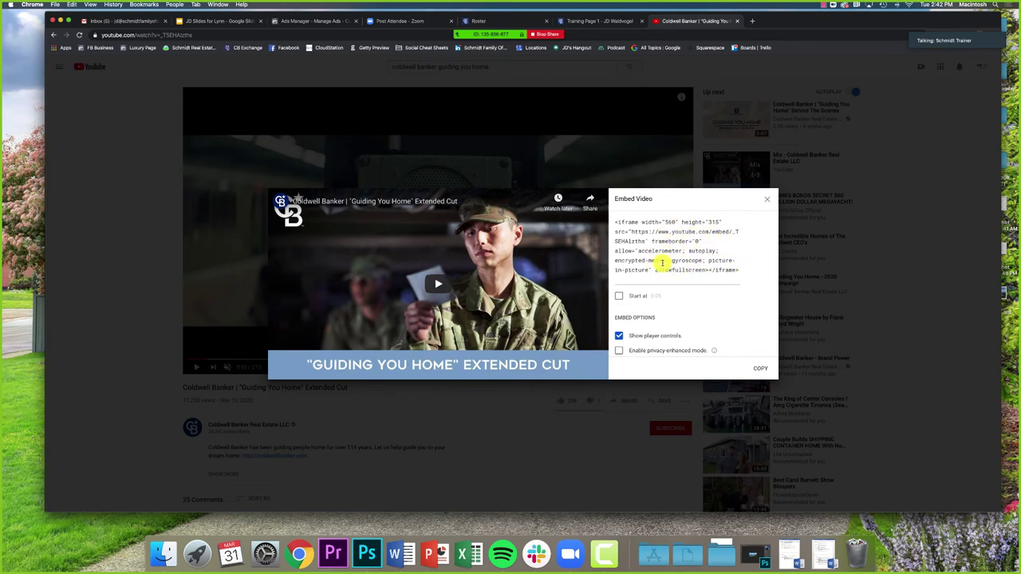
pyautogui.click(763, 372)
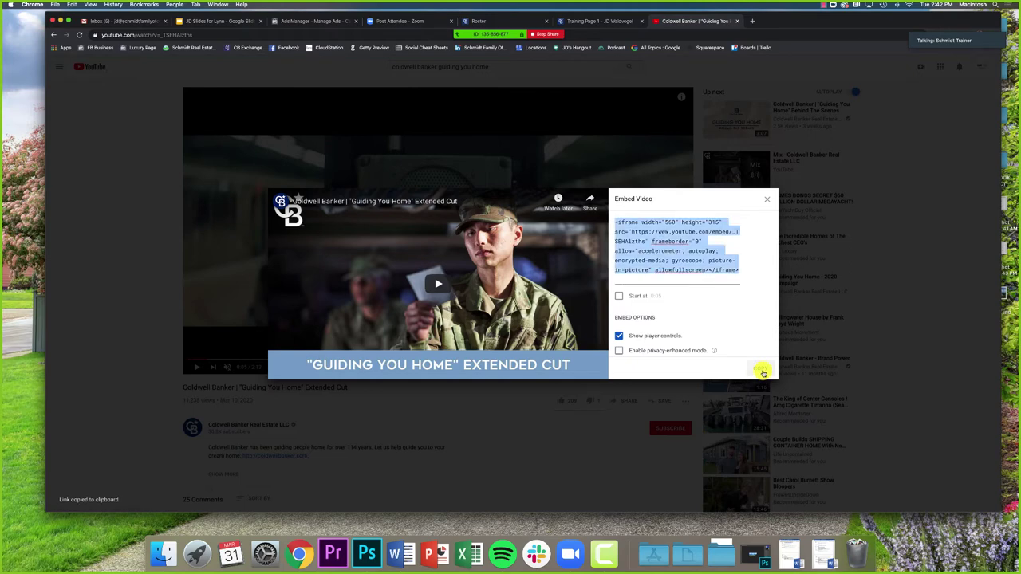
# Step: Paste the "Guiding You Home" embed code into the new Video module on Training Page 1
pyautogui.click(587, 22)
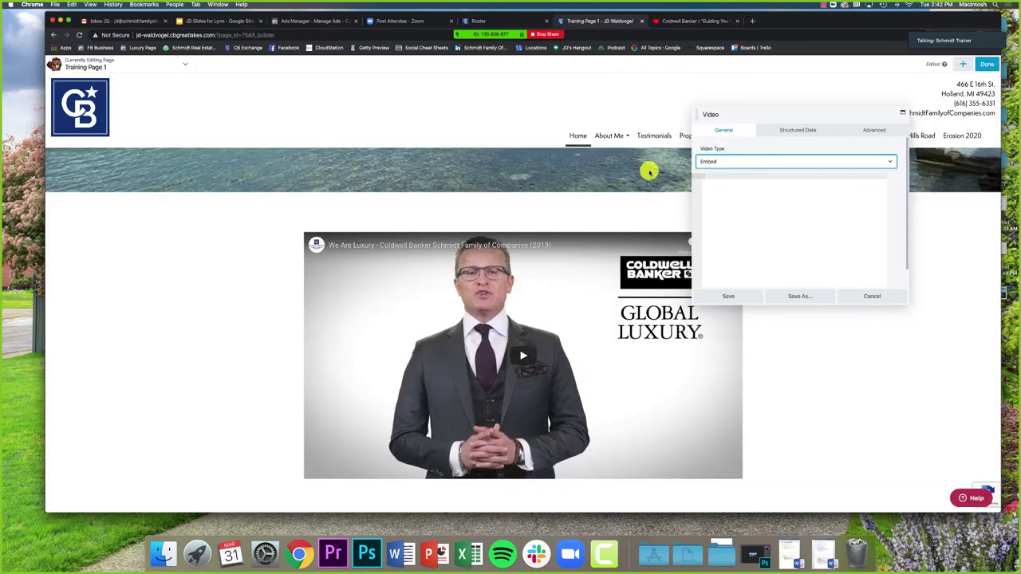
pyautogui.rightClick(708, 178)
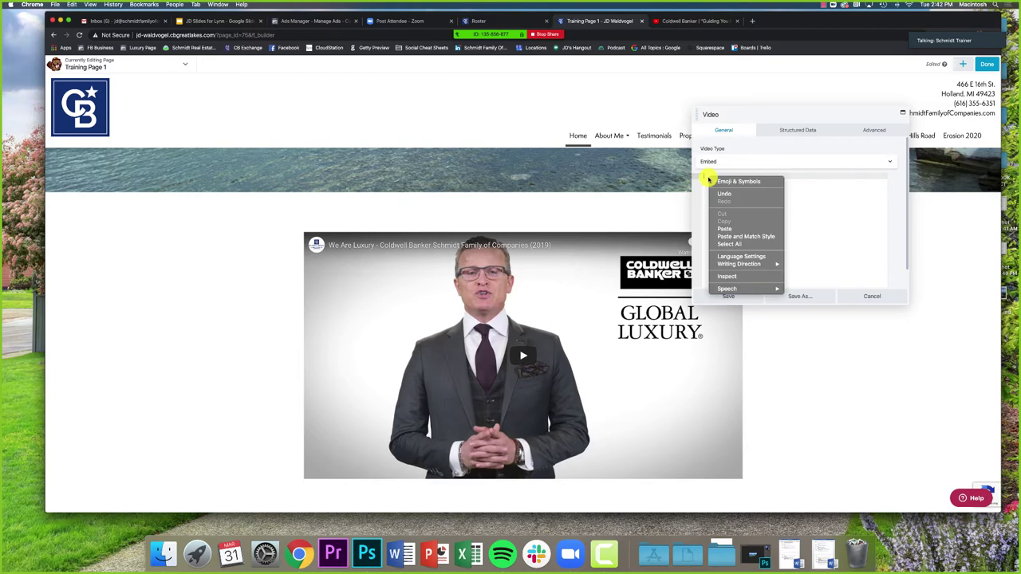
pyautogui.click(734, 229)
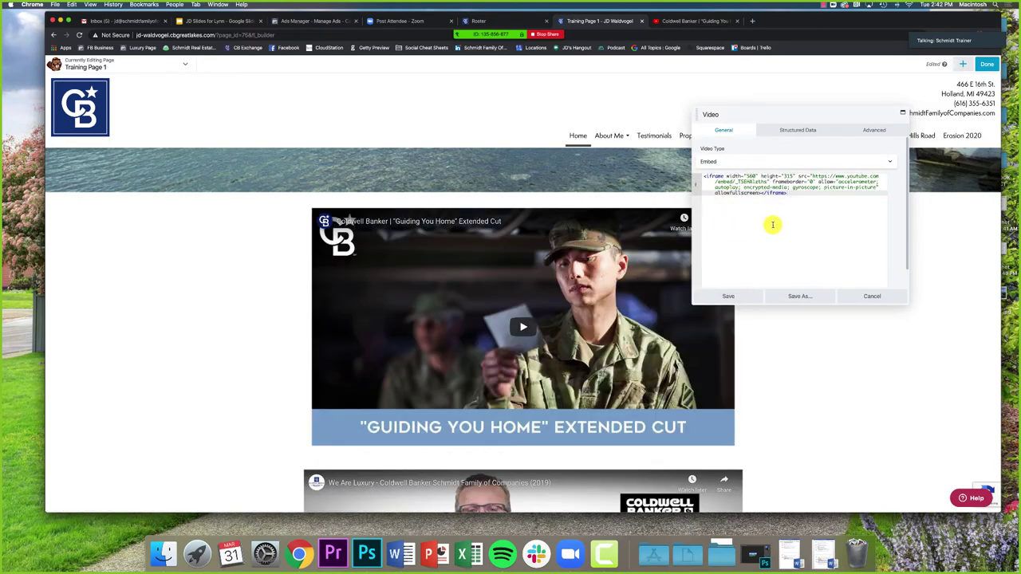
# Step: Save the "Guiding You Home" video module and delete the row below it containing the "We Are Luxury" video
pyautogui.click(741, 296)
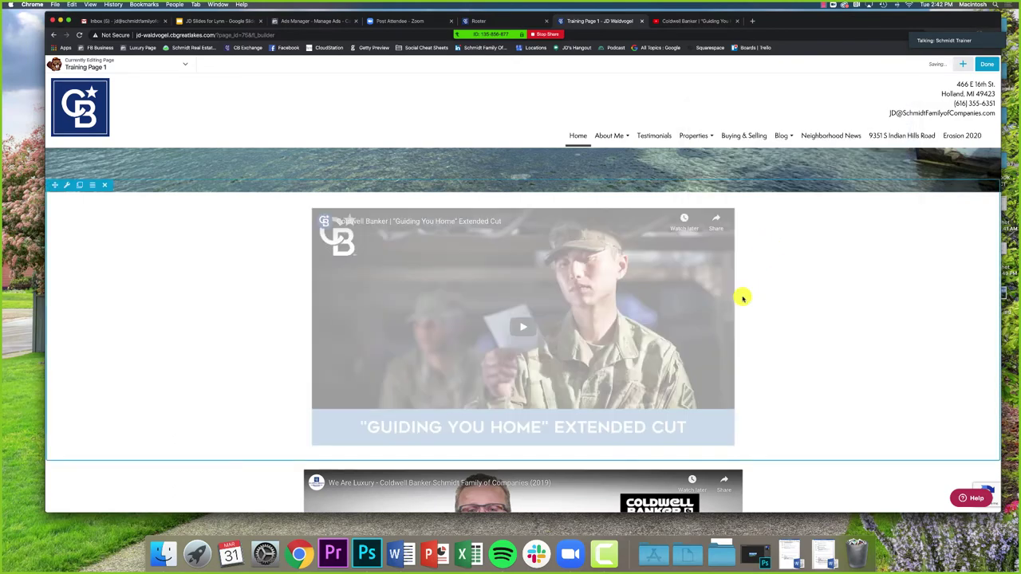
pyautogui.scroll(-4, 748, 297)
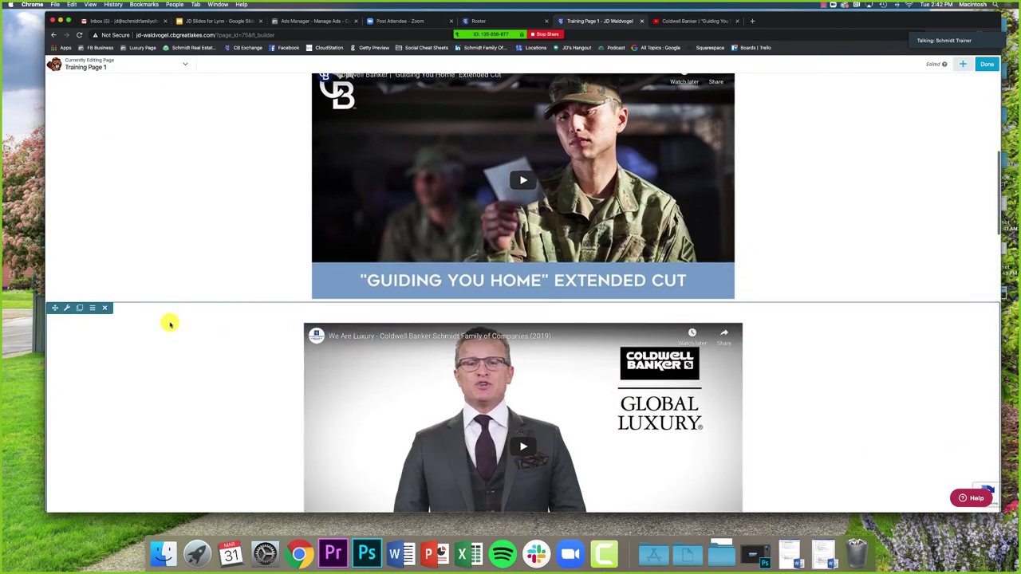
pyautogui.click(103, 308)
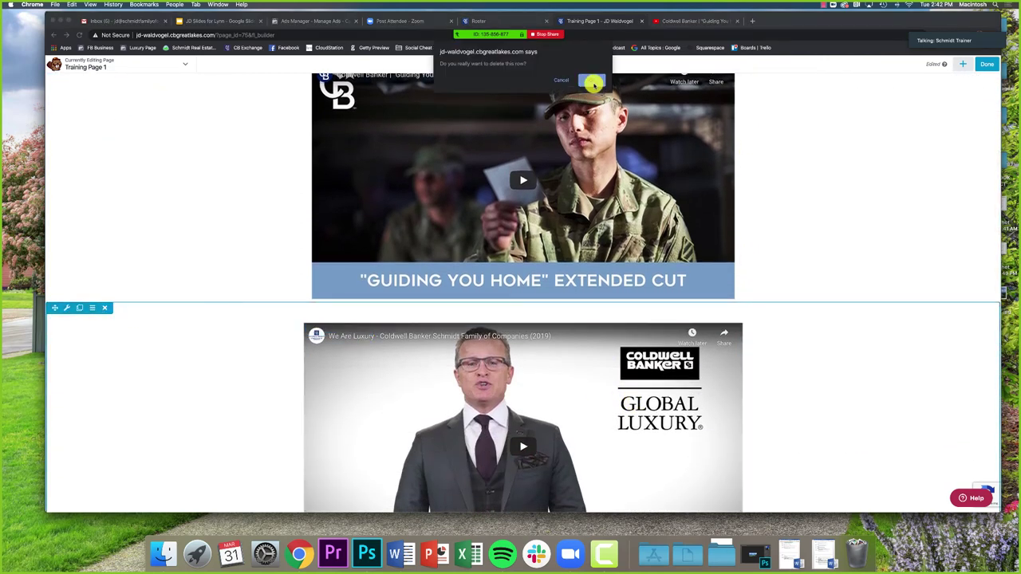
pyautogui.click(591, 80)
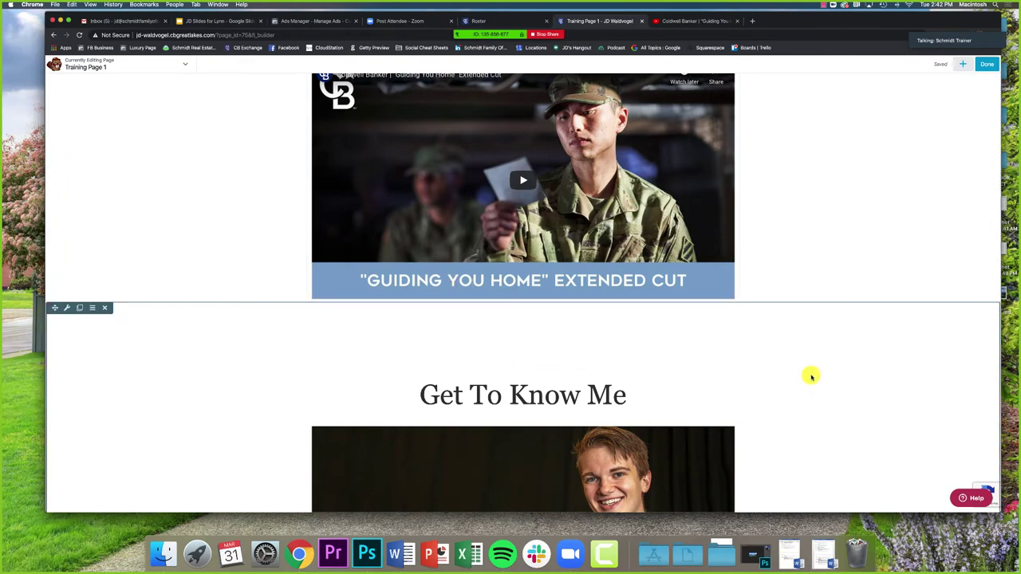
# Step: Review the standard modules and the Widgets group that can be added to Training Page 1
pyautogui.scroll(4, 818, 376)
pyautogui.scroll(5, 820, 375)
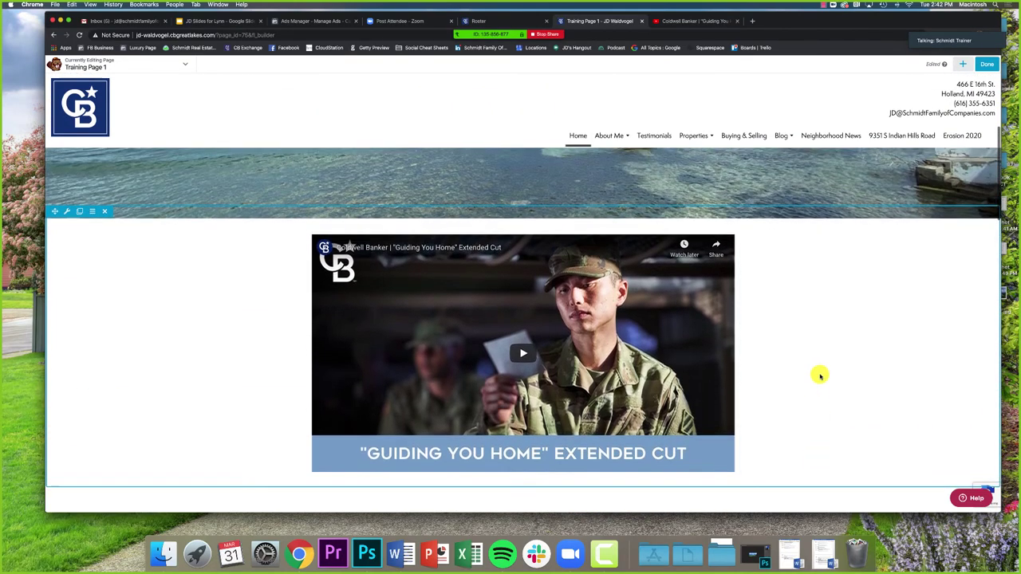
pyautogui.scroll(6, 820, 376)
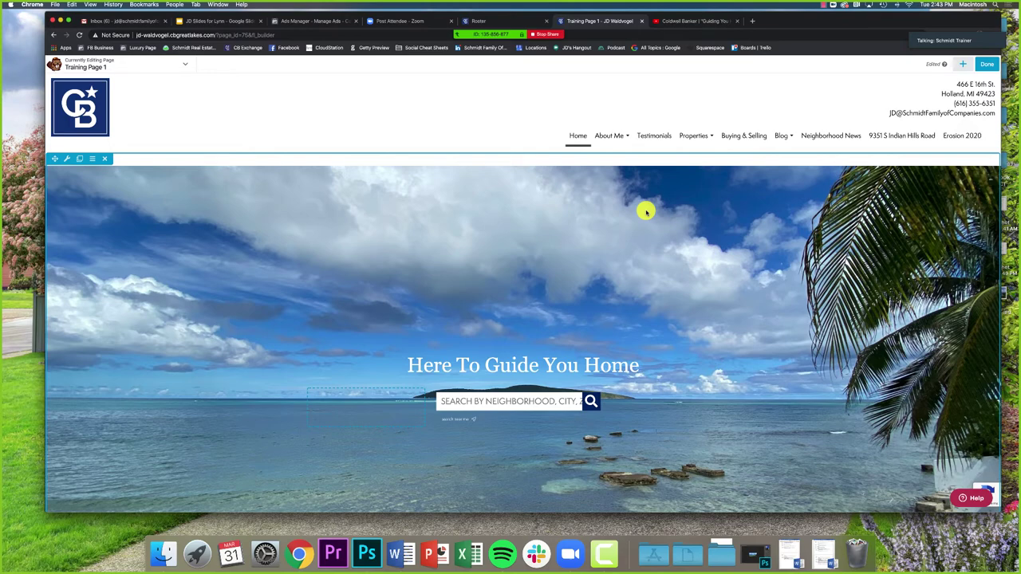
pyautogui.click(963, 64)
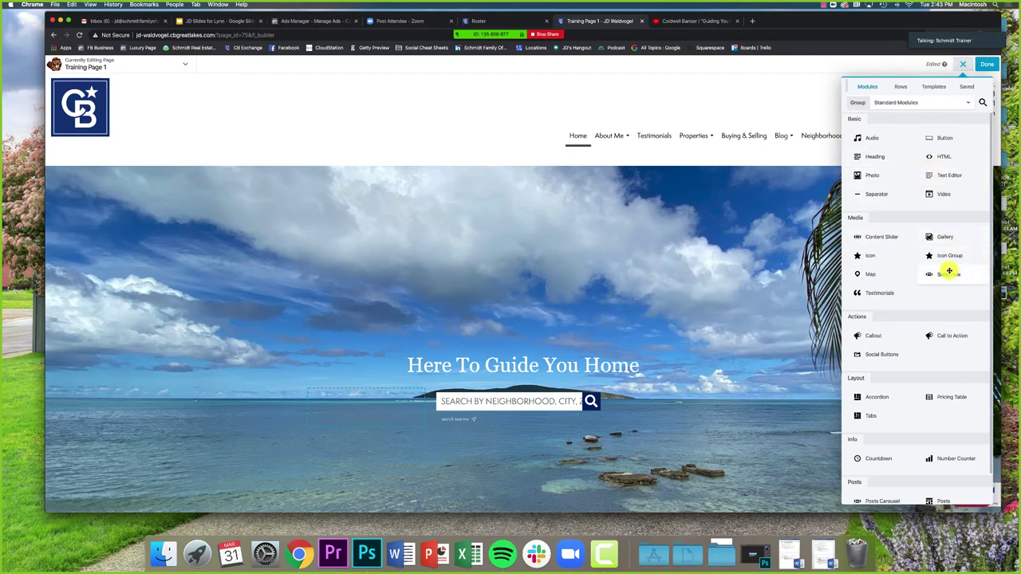
pyautogui.scroll(-1, 880, 297)
pyautogui.scroll(-3, 880, 297)
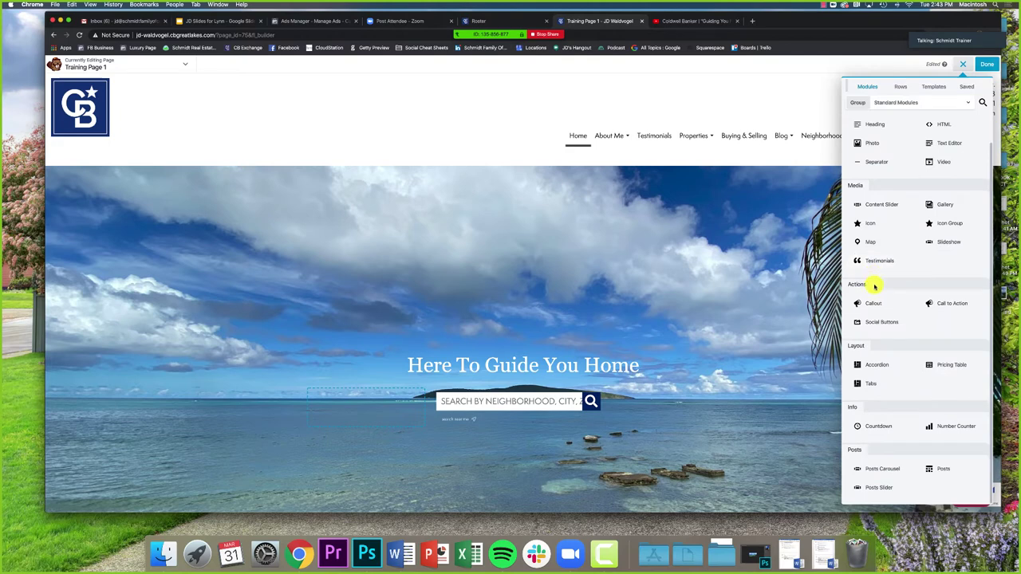
pyautogui.click(892, 104)
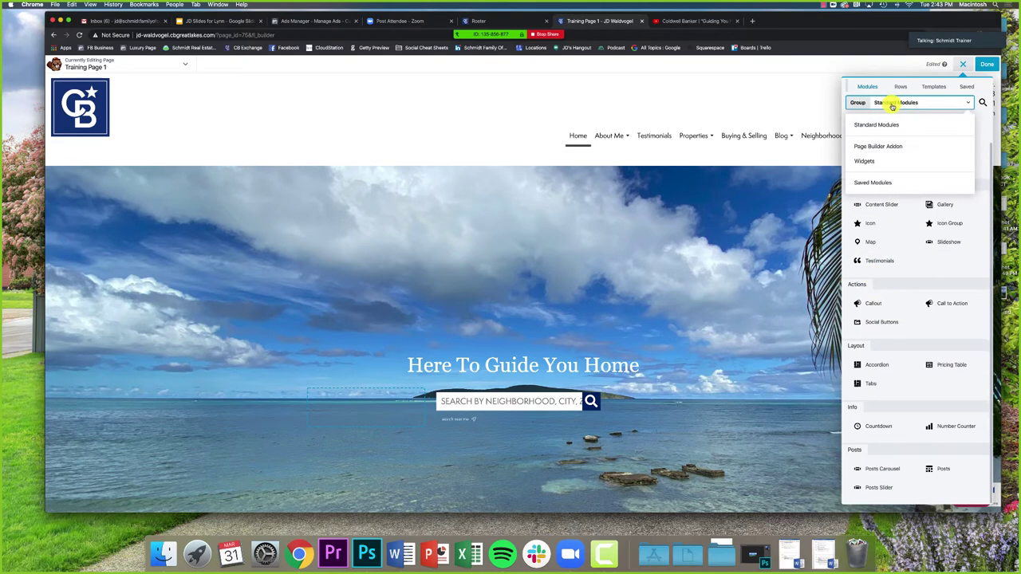
pyautogui.click(868, 162)
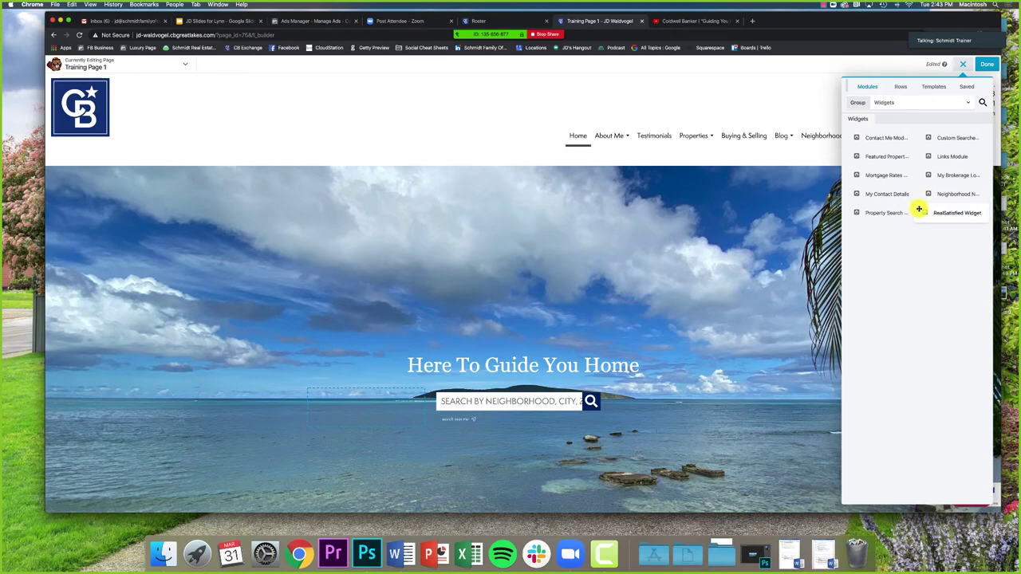
# Step: Look through the available row layouts and page templates, and return to the standard modules
pyautogui.scroll(-5, 771, 228)
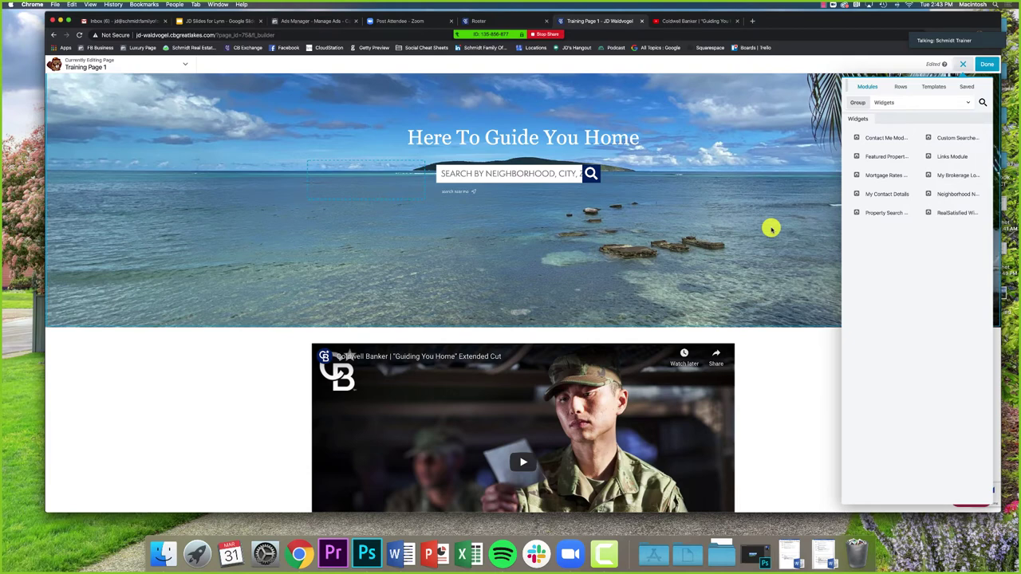
pyautogui.click(901, 86)
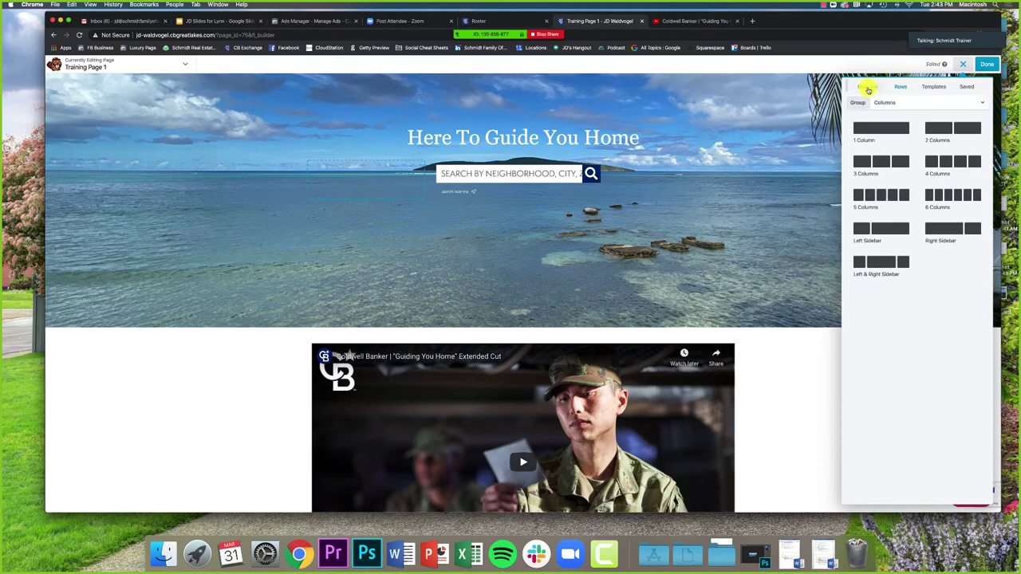
pyautogui.click(868, 87)
pyautogui.click(934, 86)
pyautogui.scroll(-5, 955, 170)
pyautogui.scroll(5, 955, 171)
pyautogui.click(866, 88)
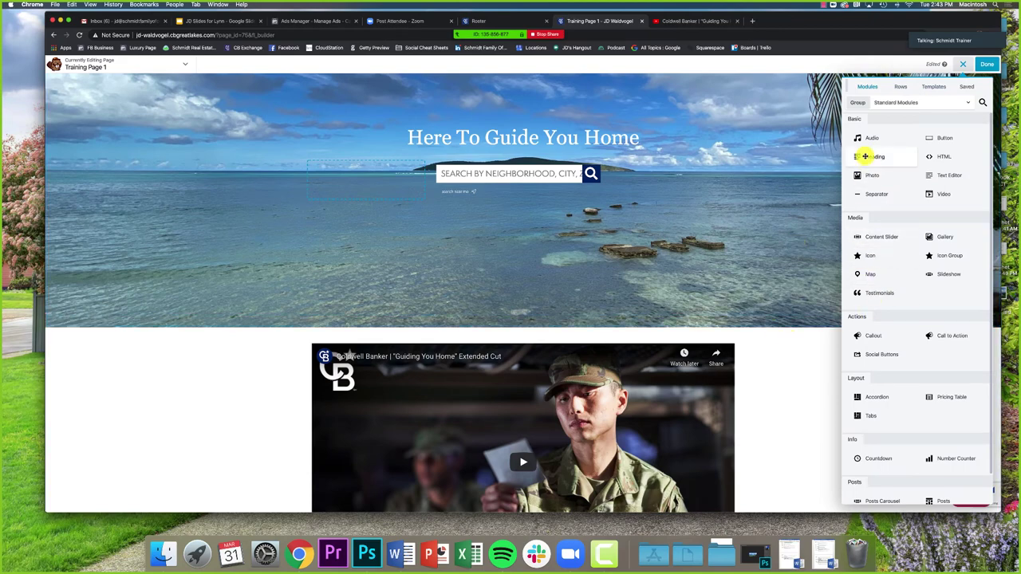
pyautogui.moveTo(871, 139); pyautogui.dragTo(524, 338)
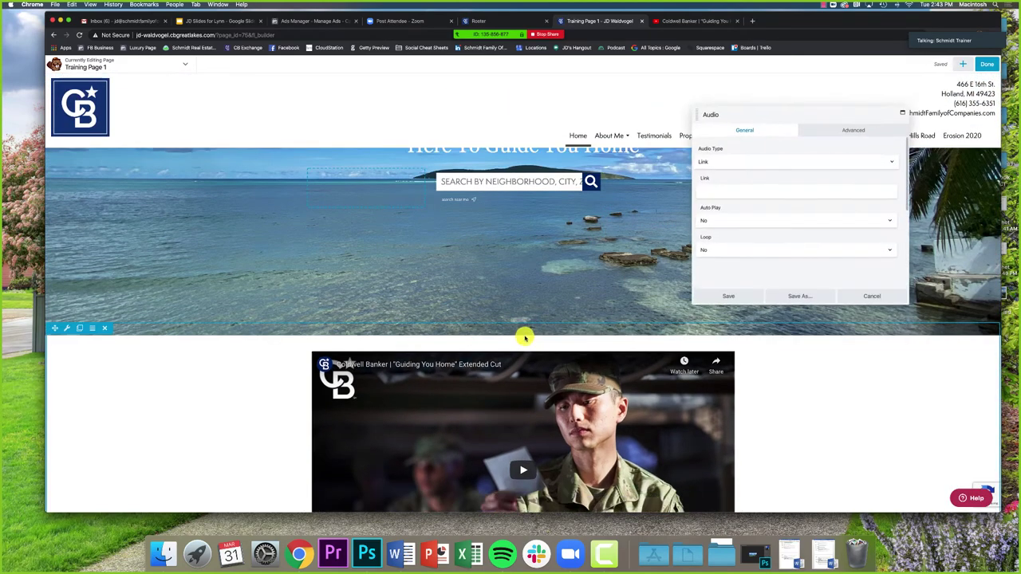
pyautogui.click(717, 161)
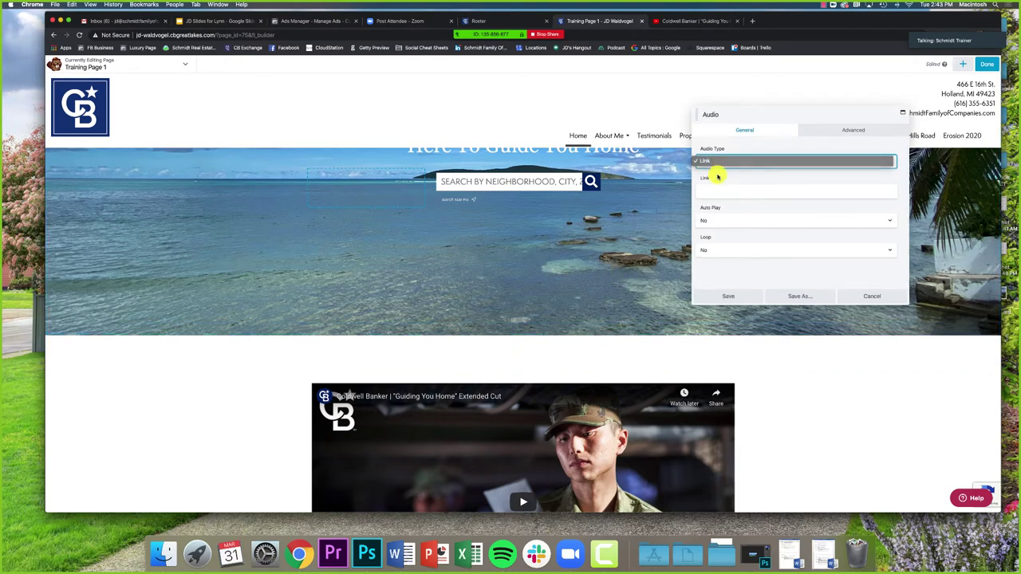
pyautogui.click(718, 177)
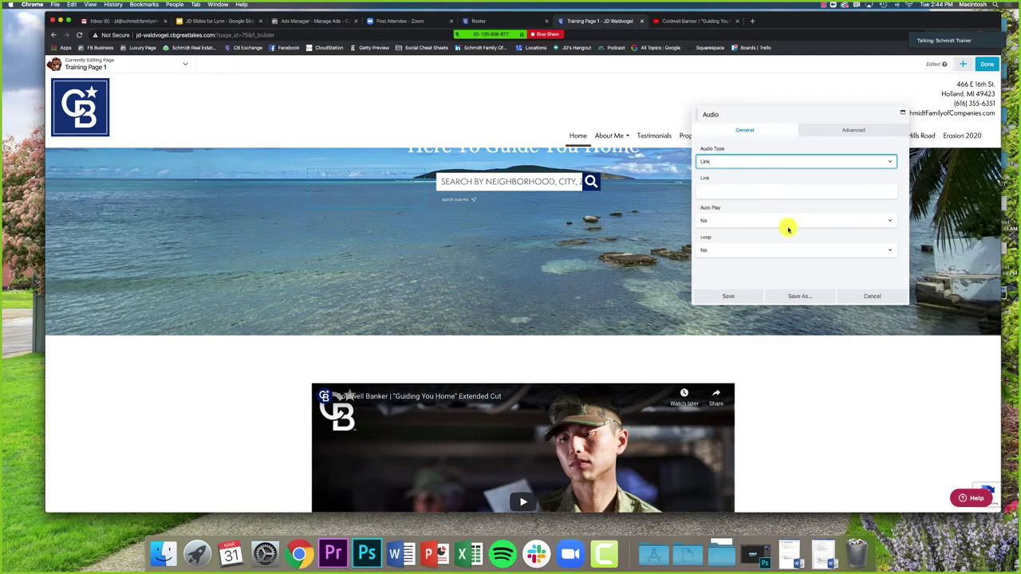
pyautogui.click(871, 296)
# Step: Set the top margin of the "Get To Know Me" heading to 0 px and save the heading settings
pyautogui.scroll(-3, 438, 254)
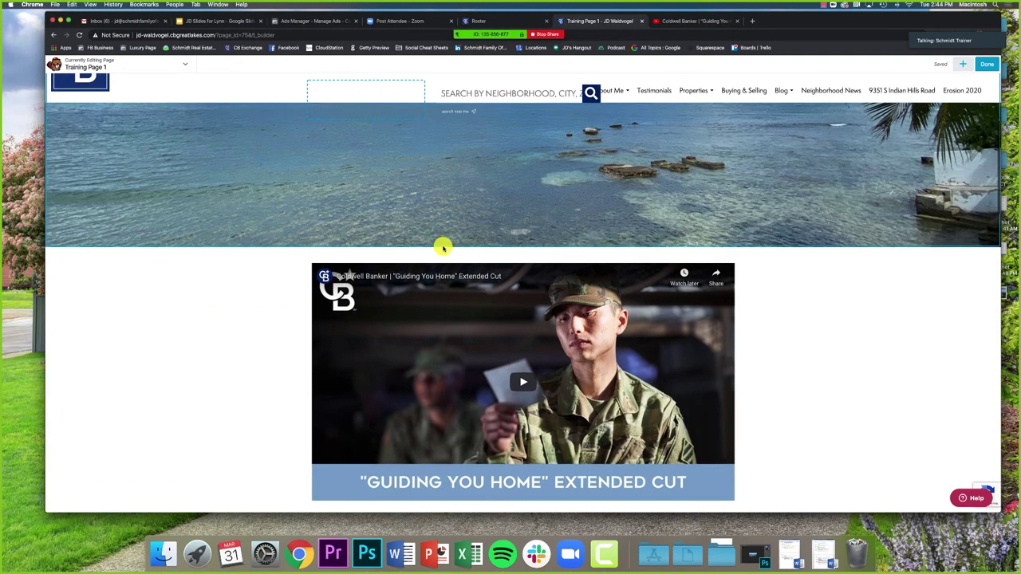
pyautogui.scroll(-9, 447, 243)
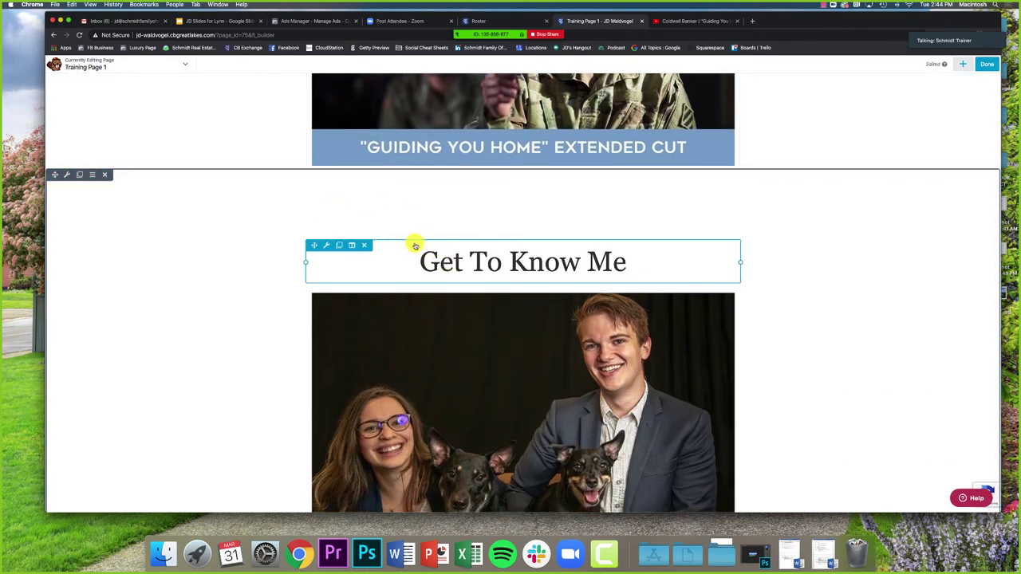
pyautogui.click(326, 247)
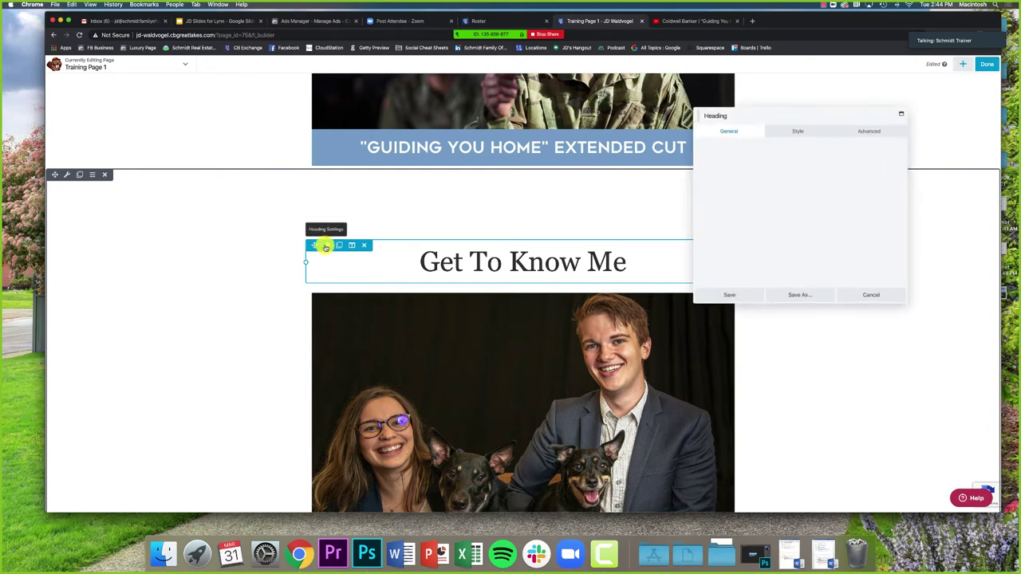
pyautogui.click(857, 136)
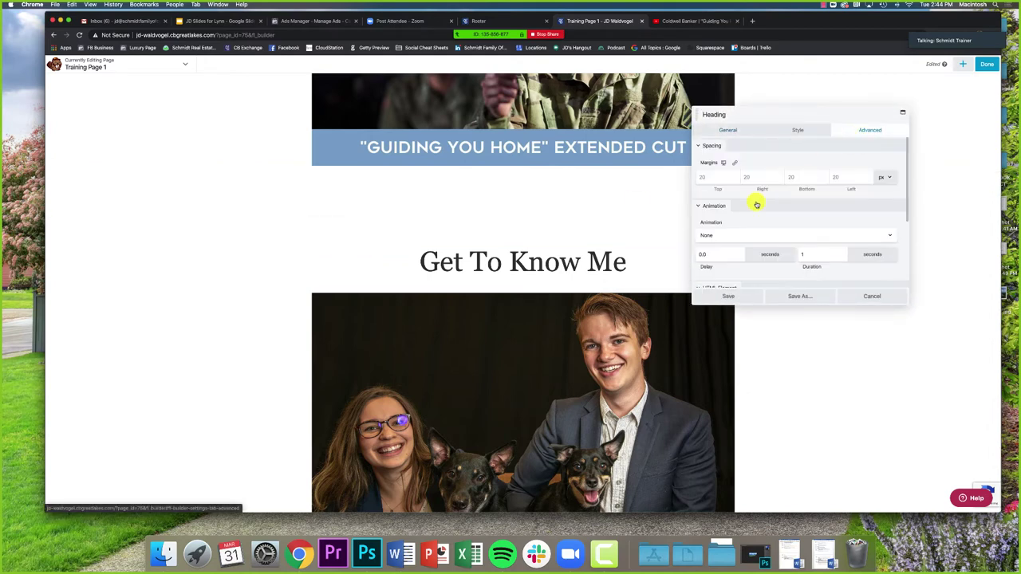
pyautogui.click(720, 177)
pyautogui.write('0')
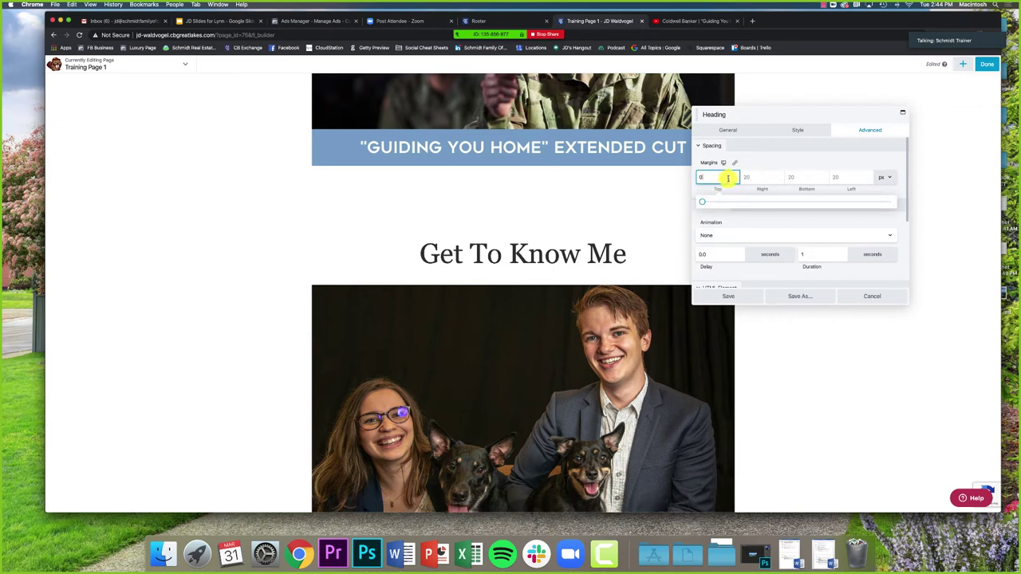
pyautogui.click(745, 296)
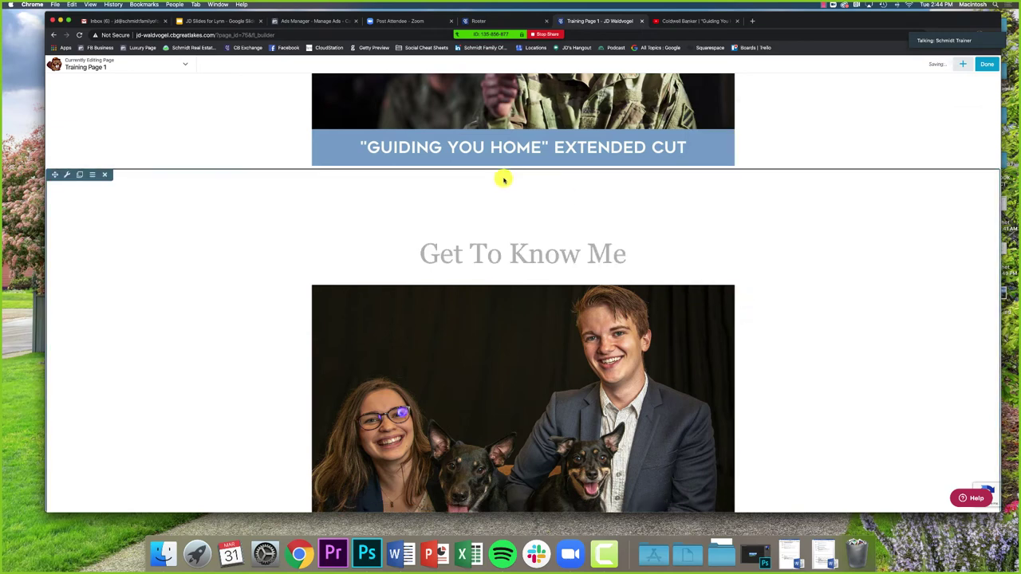
# Step: Set the top padding of the "Get To Know Me" row to 0 px and save the row settings
pyautogui.click(66, 175)
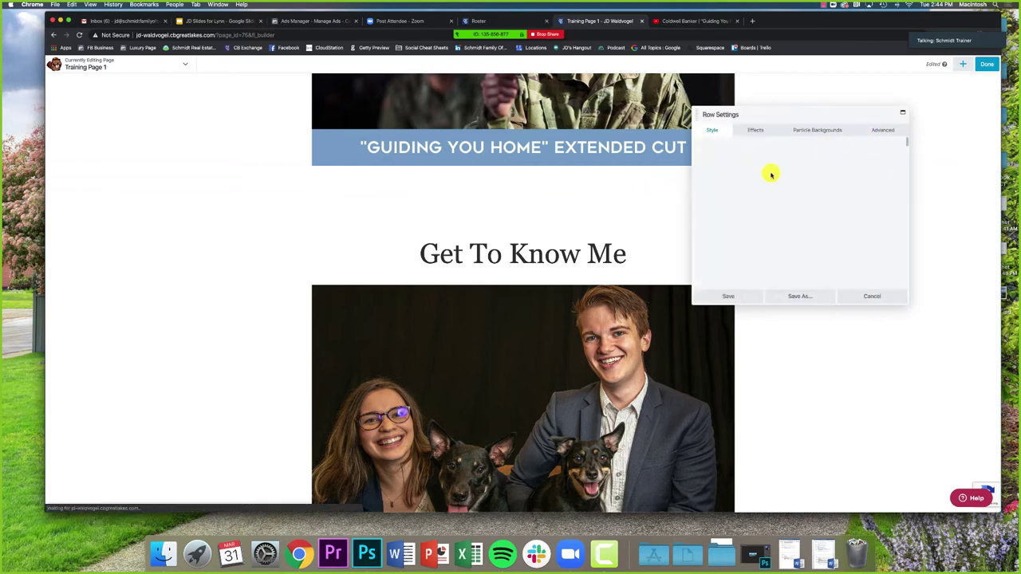
pyautogui.click(882, 130)
pyautogui.click(727, 176)
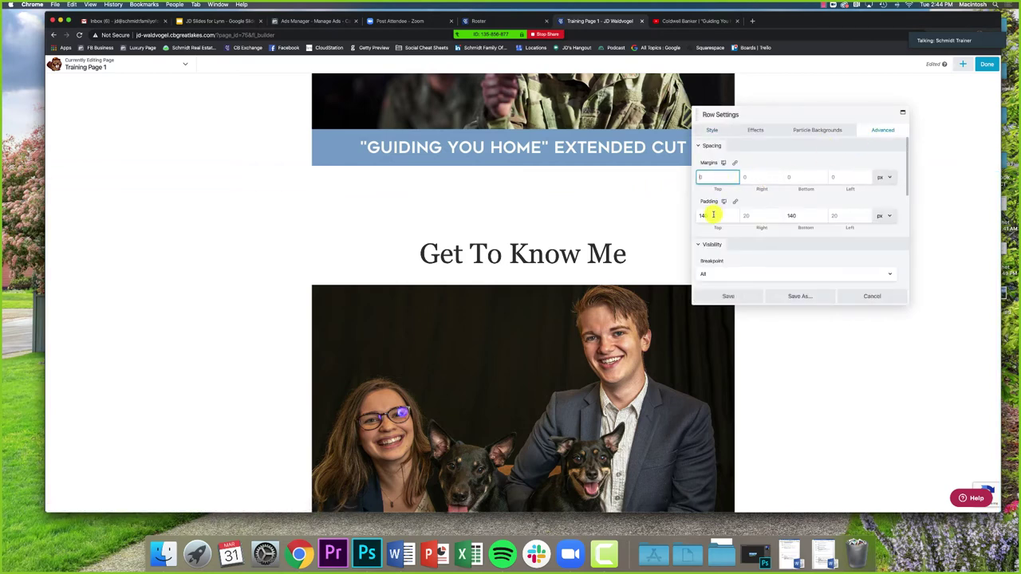
pyautogui.click(713, 214)
pyautogui.write('0')
pyautogui.press('super+a')
pyautogui.write('0')
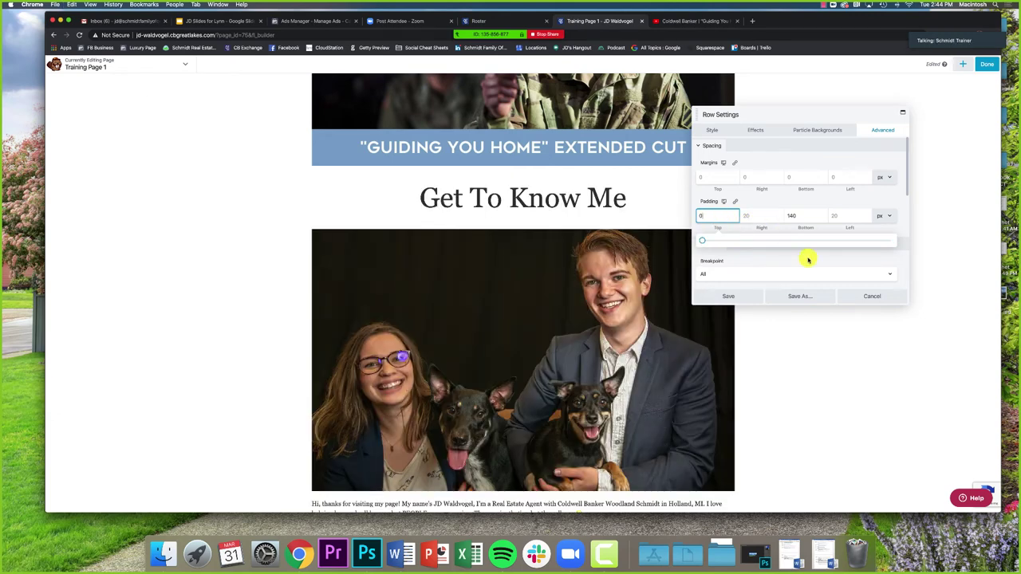
pyautogui.click(753, 294)
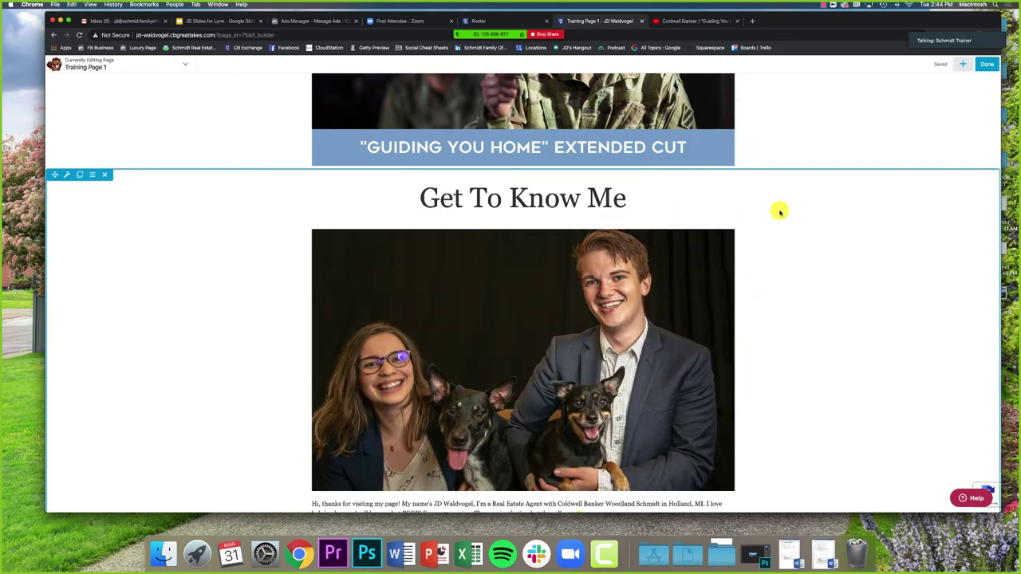
# Step: Finish editing Training Page 1 and bring up the choices for discarding, drafting or publishing the changes
pyautogui.scroll(5, 780, 211)
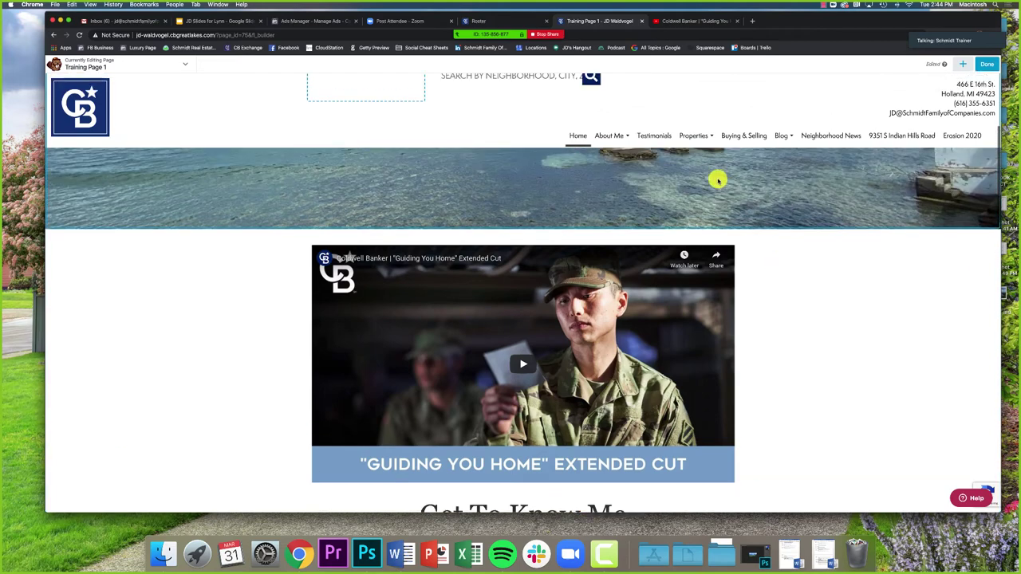
pyautogui.moveTo(514, 24)
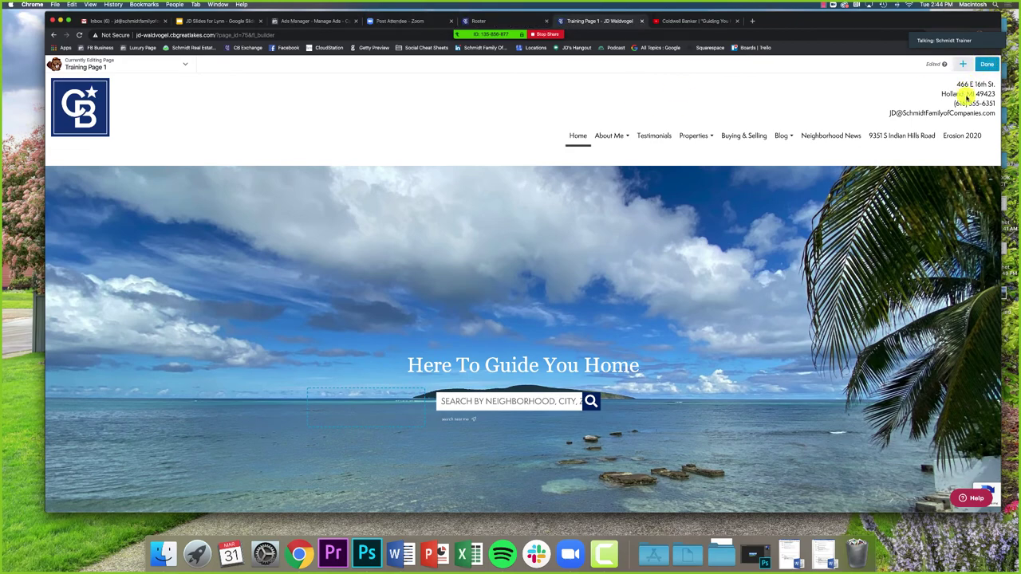
pyautogui.click(988, 67)
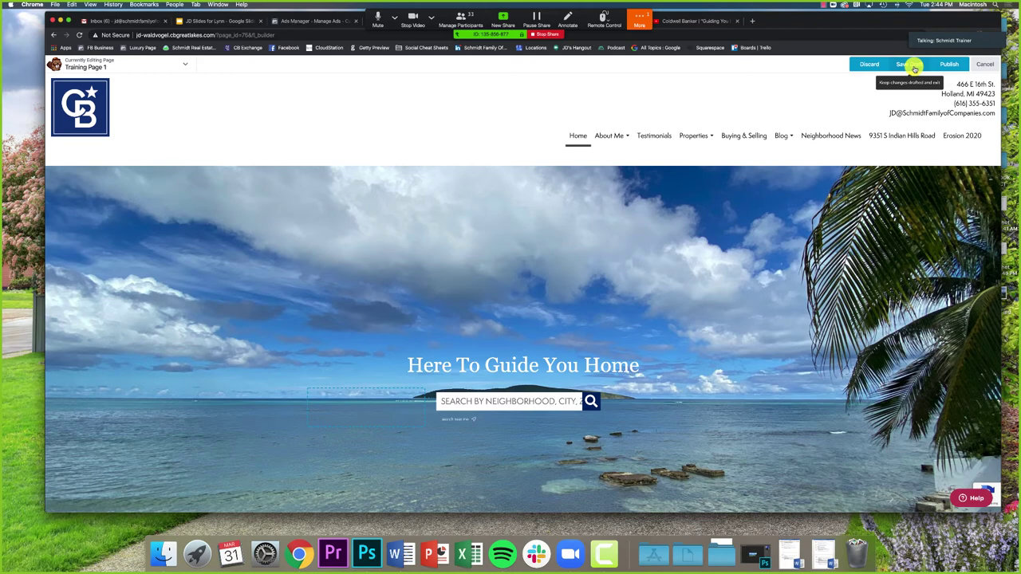
# Step: Open the Zoom meeting chat, read the participants' questions and set the message recipient to Everyone
pyautogui.click(643, 21)
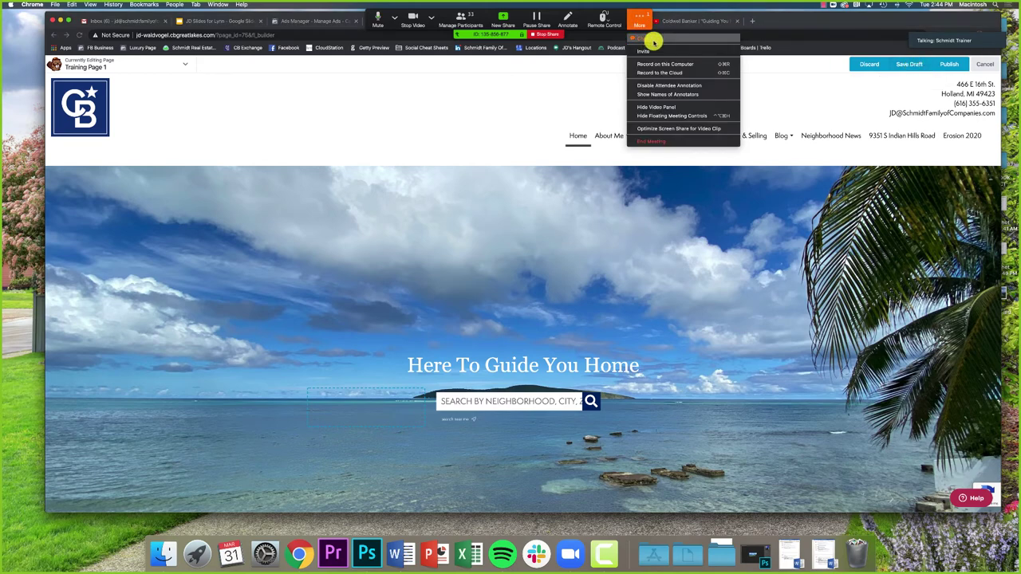
pyautogui.click(653, 39)
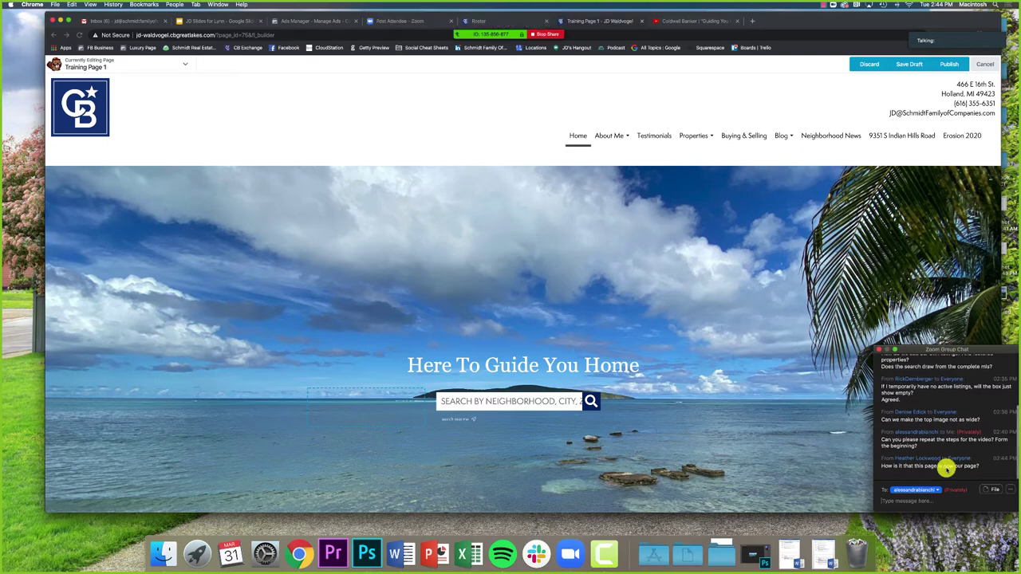
pyautogui.moveTo(936, 467); pyautogui.dragTo(978, 470)
pyautogui.click(976, 470)
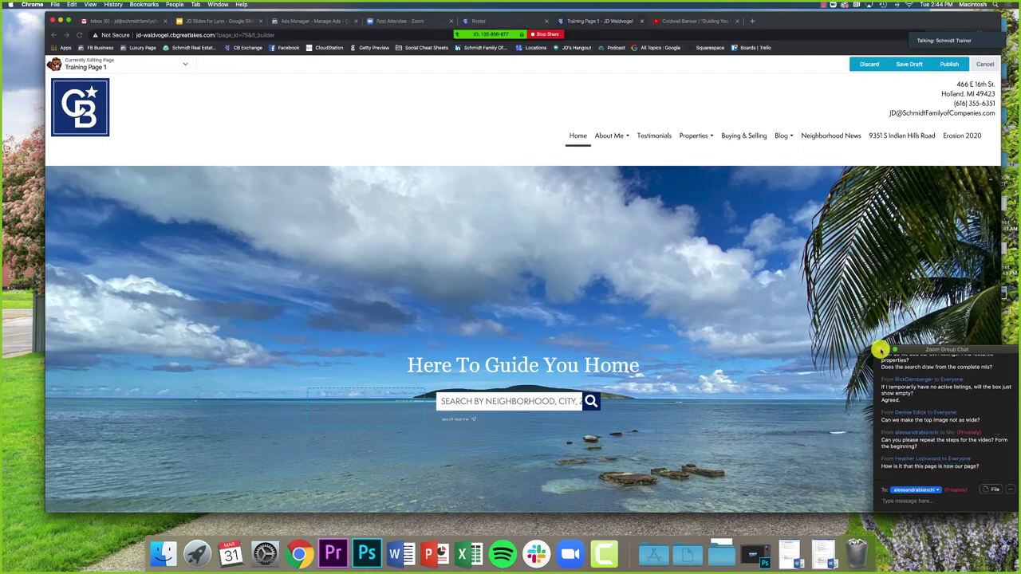
pyautogui.click(909, 489)
pyautogui.click(917, 385)
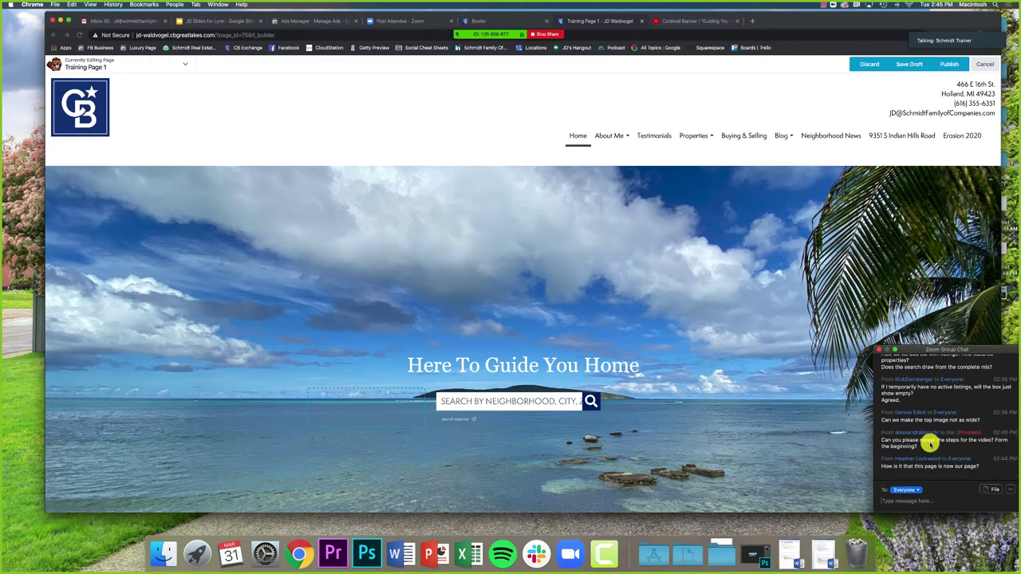
pyautogui.click(783, 28)
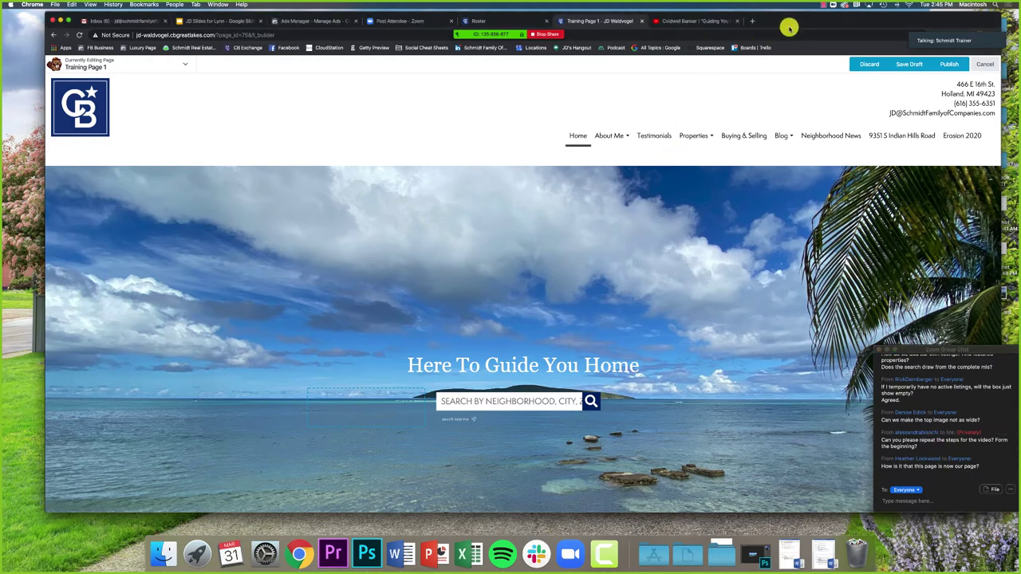
pyautogui.click(912, 354)
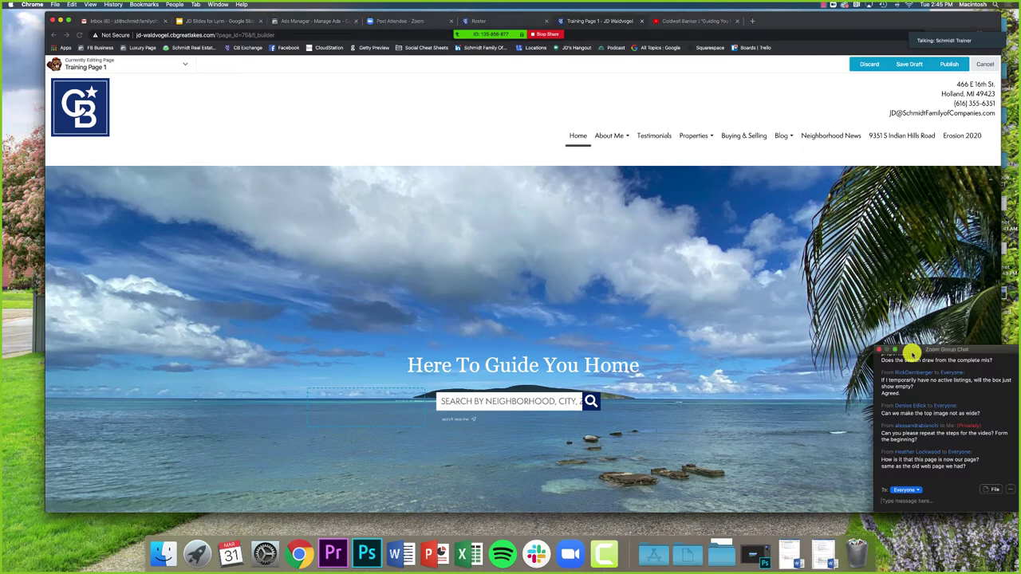
# Step: Return to editing Training Page 1, reposition the meeting chat to read the remaining questions, and close the chat window
pyautogui.click(835, 363)
pyautogui.moveTo(902, 348); pyautogui.dragTo(907, 372)
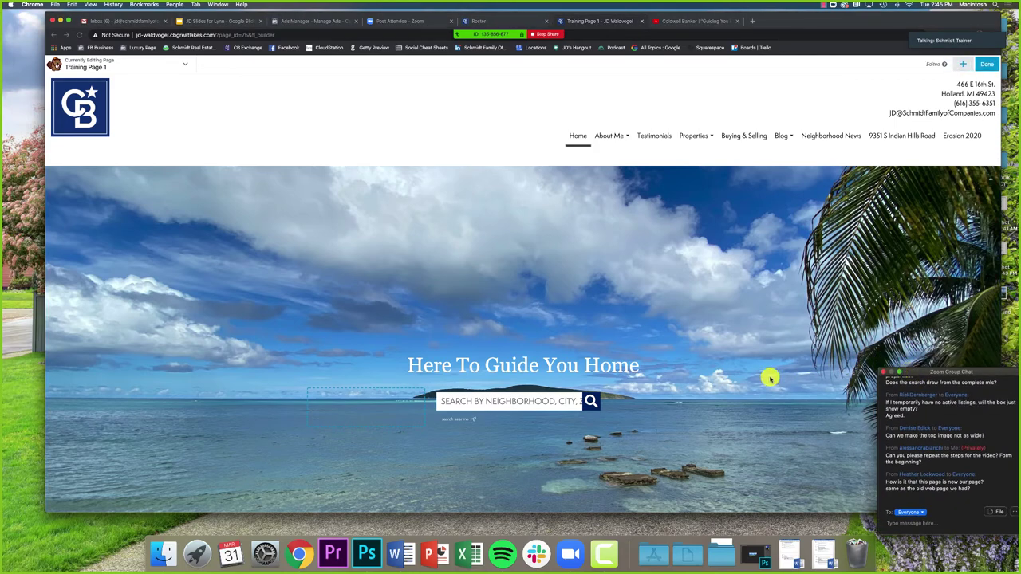
pyautogui.scroll(-10, 763, 380)
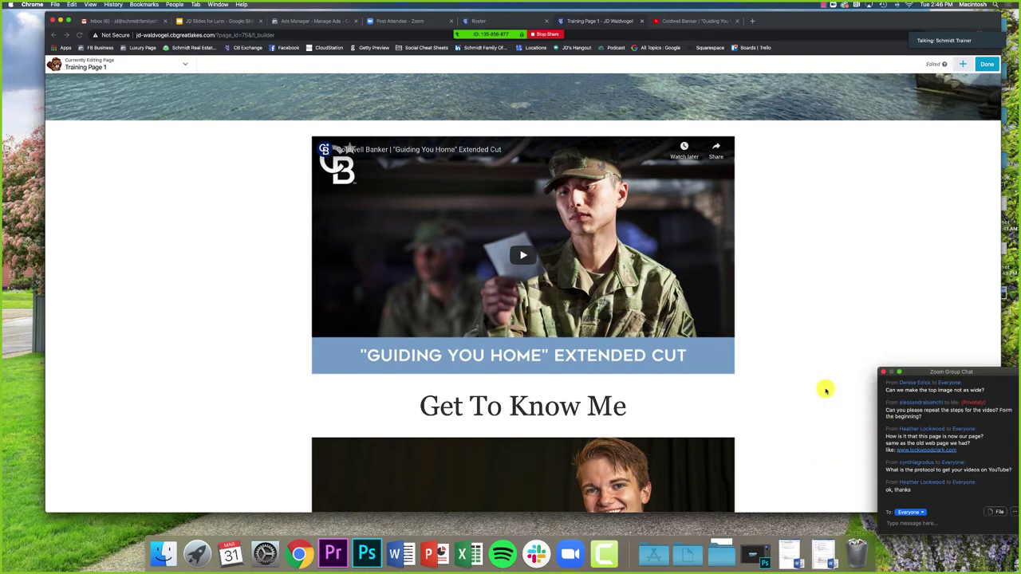
pyautogui.click(885, 373)
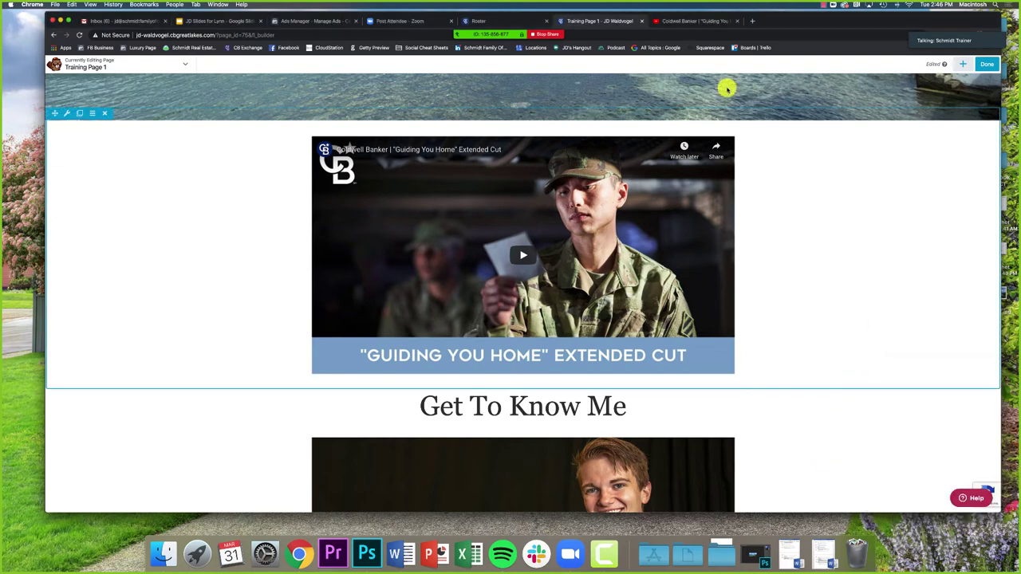
# Step: Open youtube.com in a new browser tab and look over its home page
pyautogui.click(754, 24)
pyautogui.write('youtube.com')
pyautogui.press('Return')
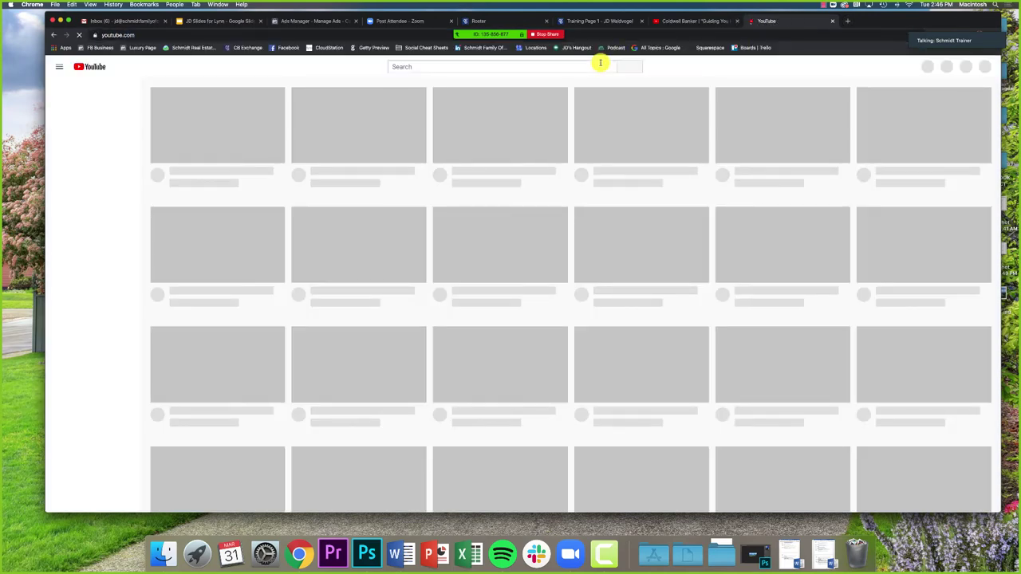
pyautogui.scroll(-2, 594, 97)
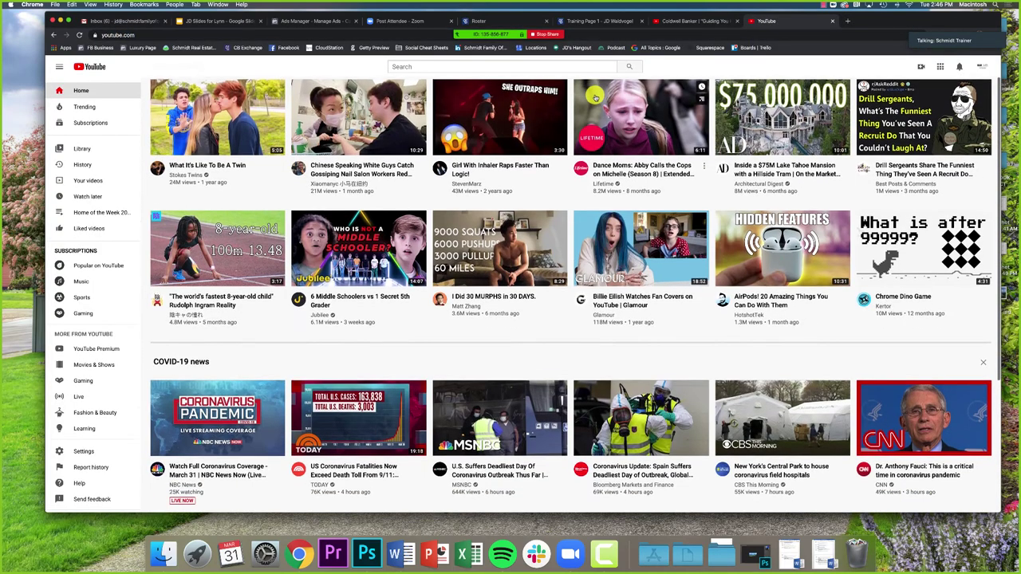
pyautogui.scroll(1, 594, 97)
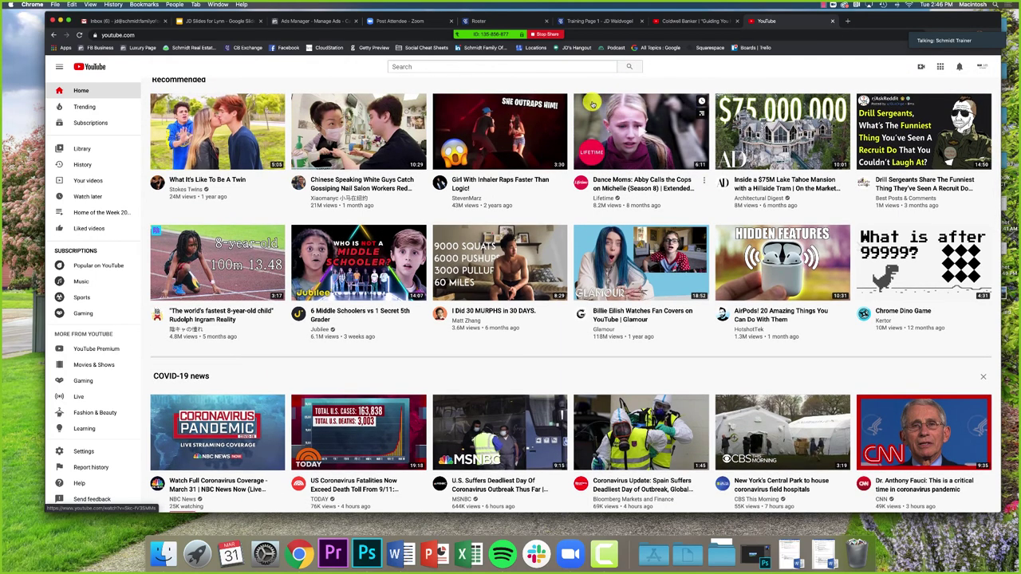
pyautogui.scroll(1, 594, 96)
pyautogui.scroll(1, 595, 104)
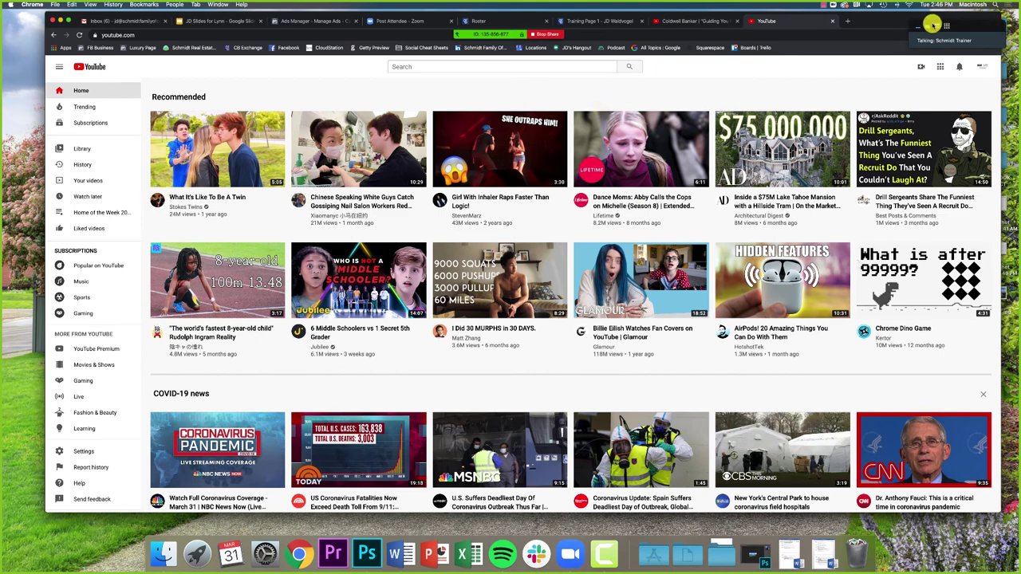
# Step: Start a new YouTube video upload and supply Video.mp4 from the Downloads folder as the file
pyautogui.click(921, 68)
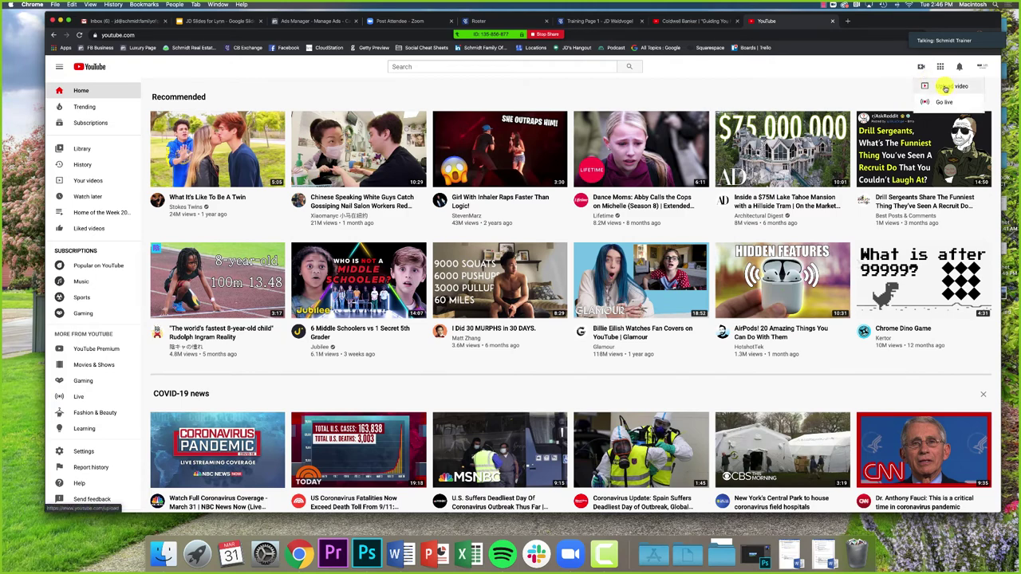
pyautogui.click(946, 88)
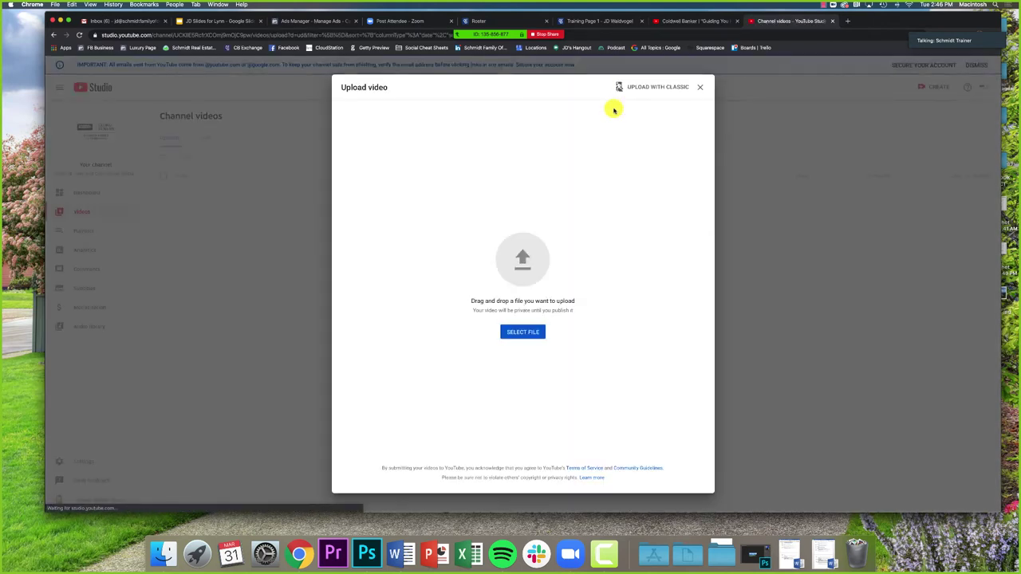
pyautogui.click(722, 548)
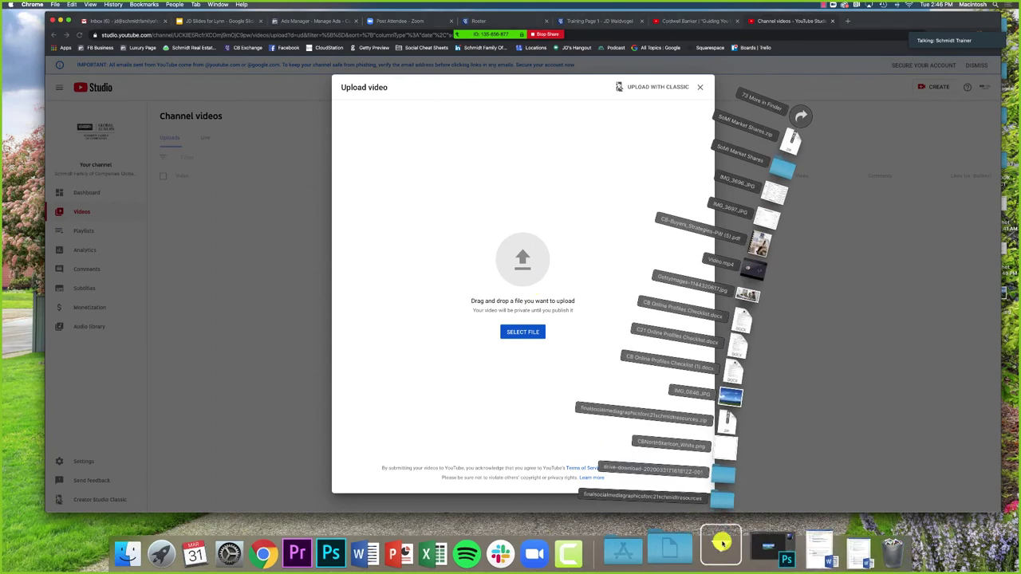
pyautogui.moveTo(762, 273); pyautogui.dragTo(496, 272)
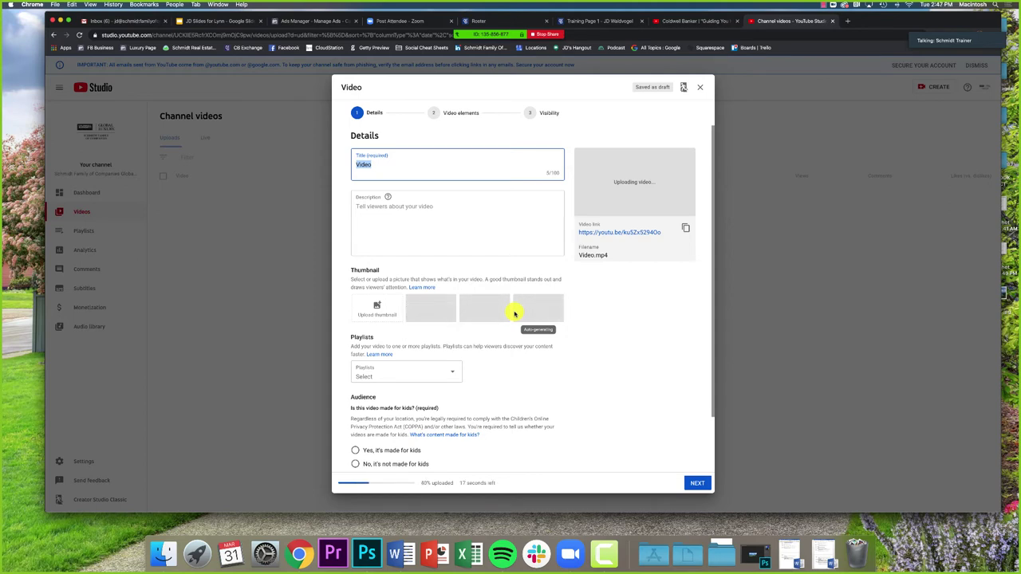
# Step: Title the upload "Get To Know Me" followed by the agent's name and "Realtor", and mark it as not made for kids
pyautogui.write('Get To K')
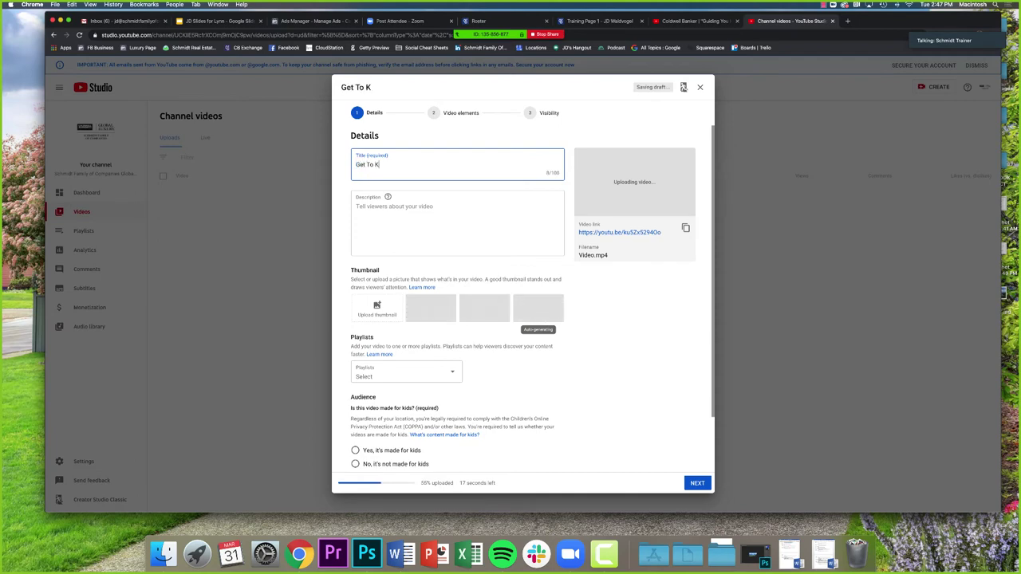
pyautogui.write('now Me - JD Waldvogel, Realtor')
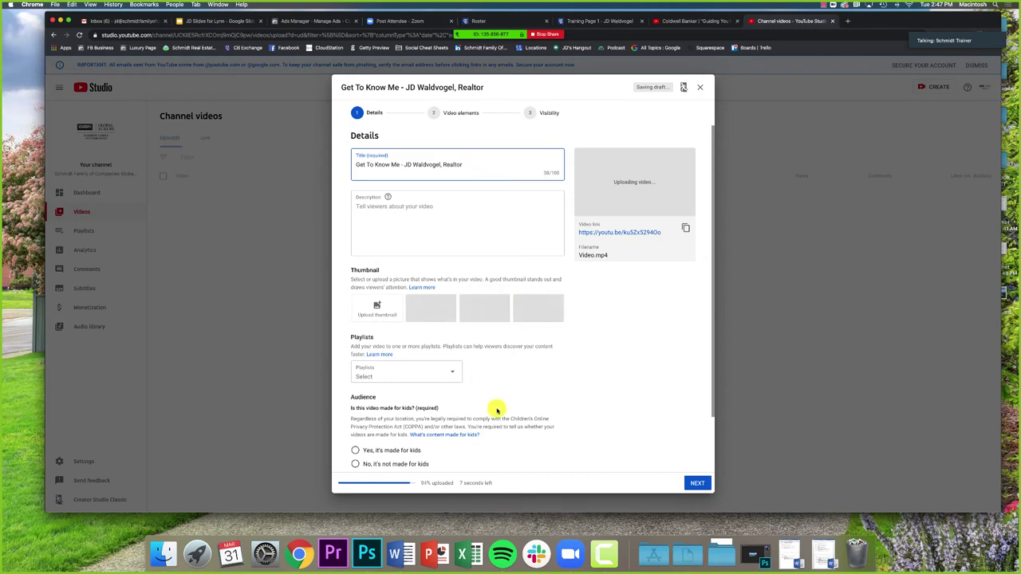
pyautogui.scroll(-2, 419, 415)
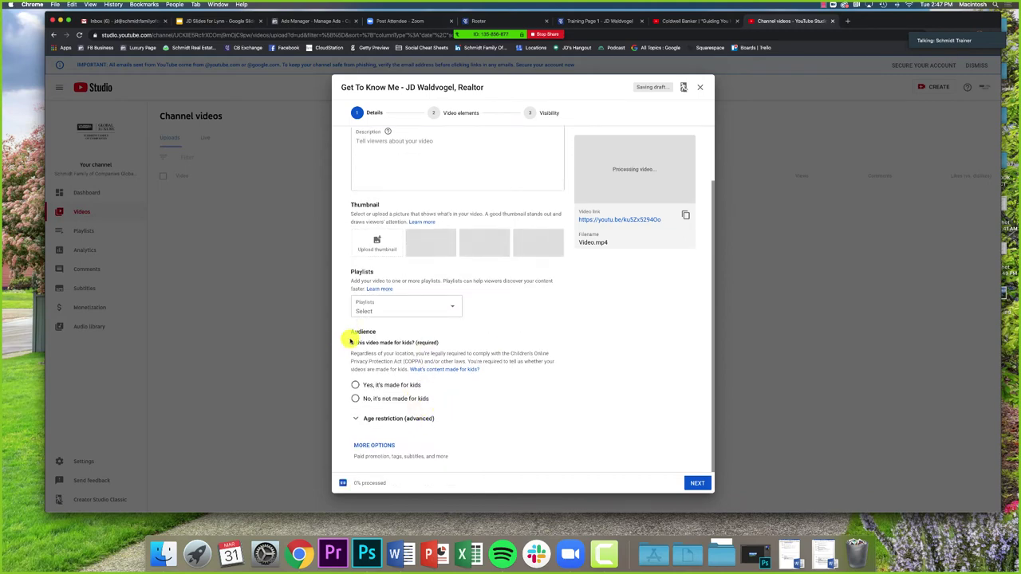
pyautogui.moveTo(415, 343); pyautogui.dragTo(450, 344)
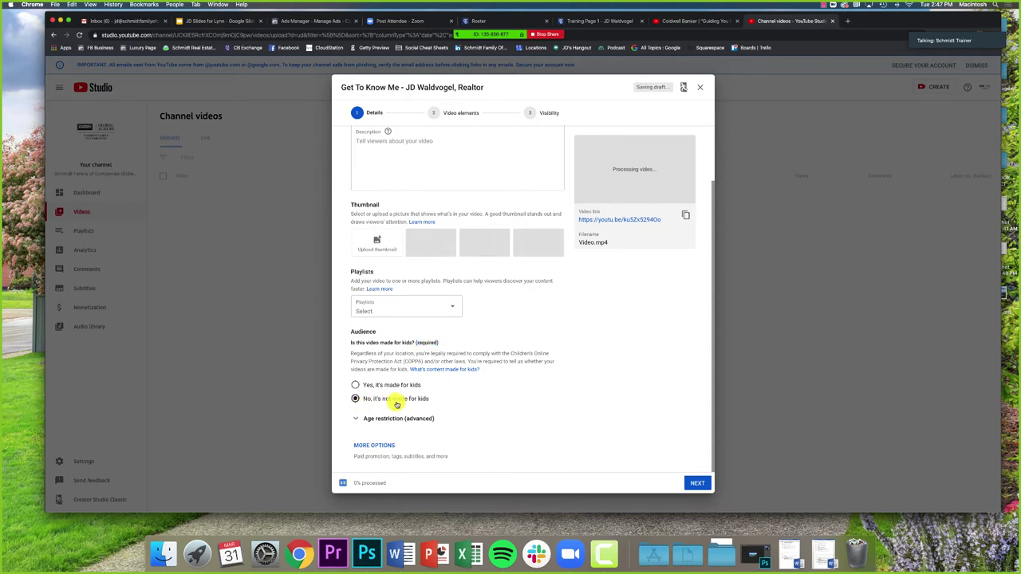
pyautogui.scroll(3, 394, 399)
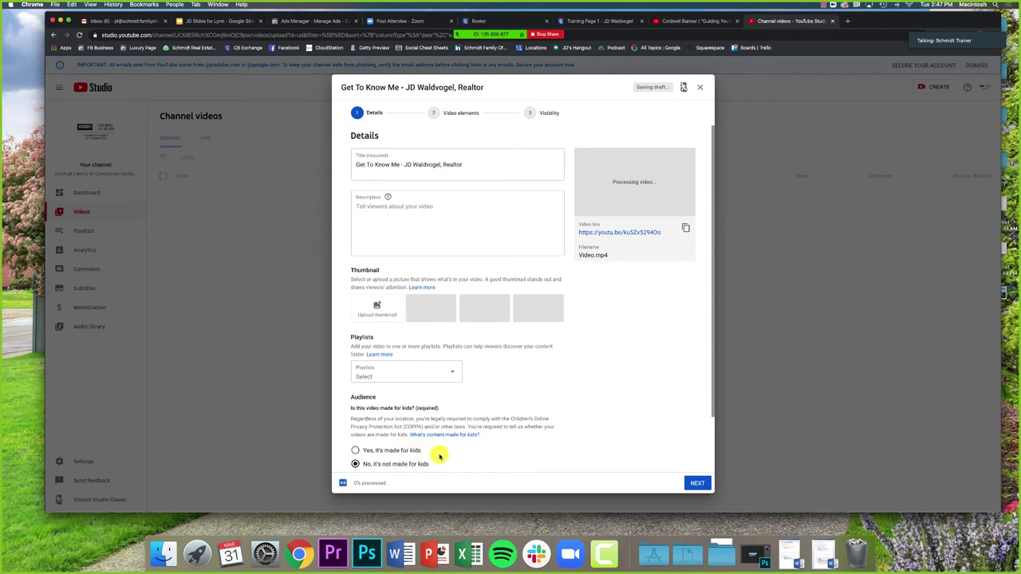
# Step: Leave the upload as a draft, permanently delete that "Get To Know Me" draft from the channel videos, and dismiss the tip
pyautogui.click(700, 87)
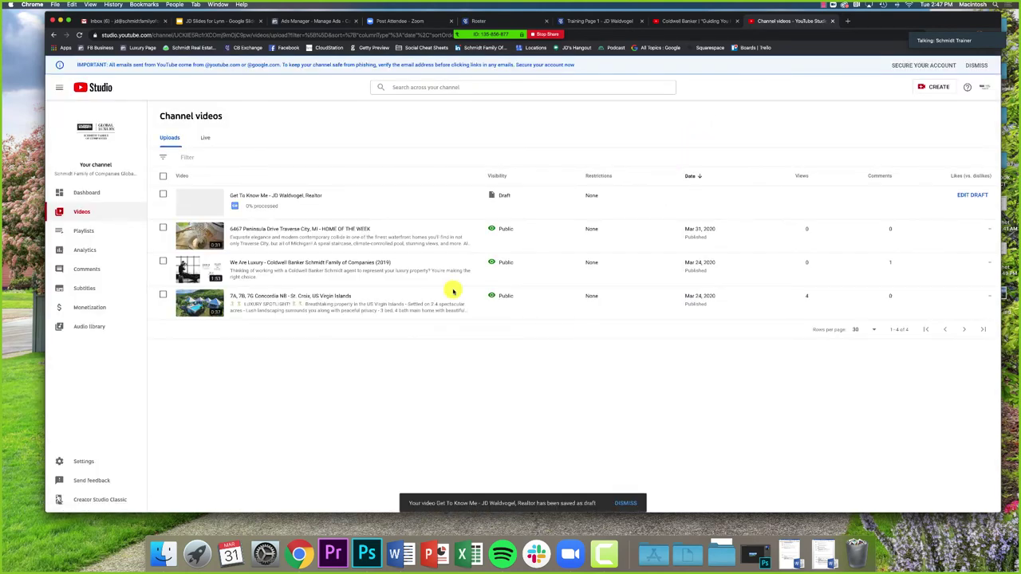
pyautogui.click(276, 204)
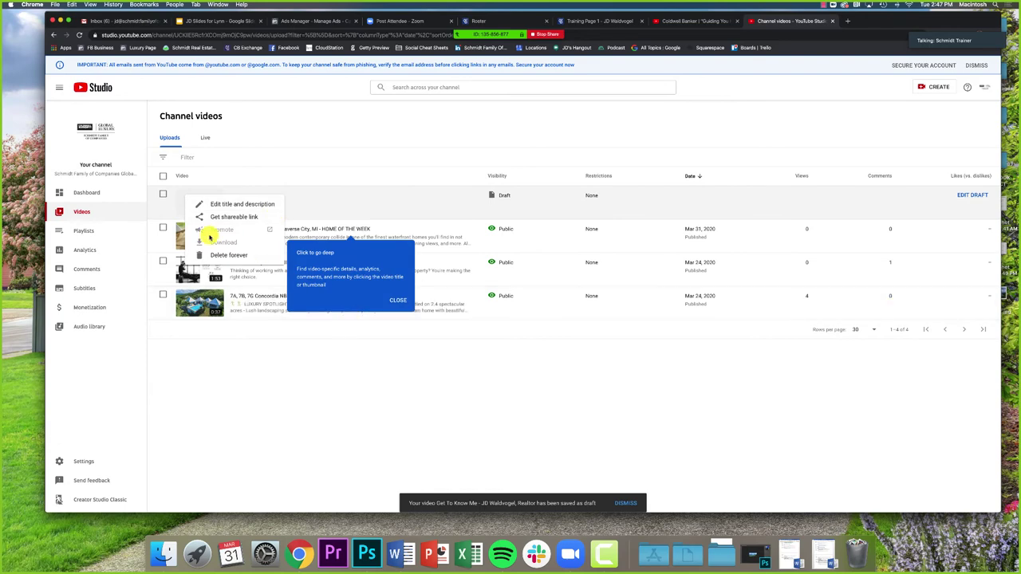
pyautogui.click(221, 256)
pyautogui.click(495, 310)
pyautogui.click(583, 337)
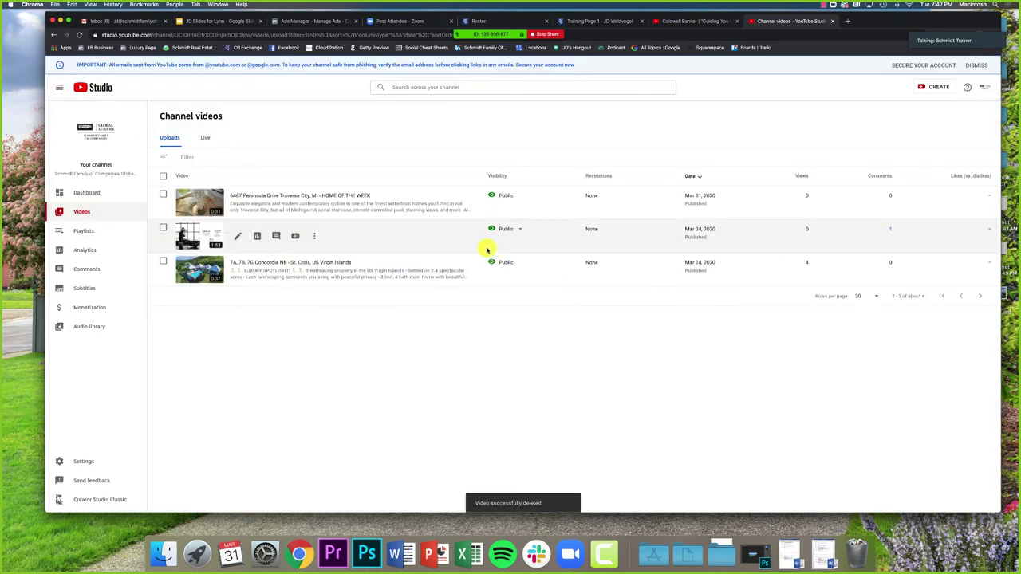
pyautogui.moveTo(514, 36)
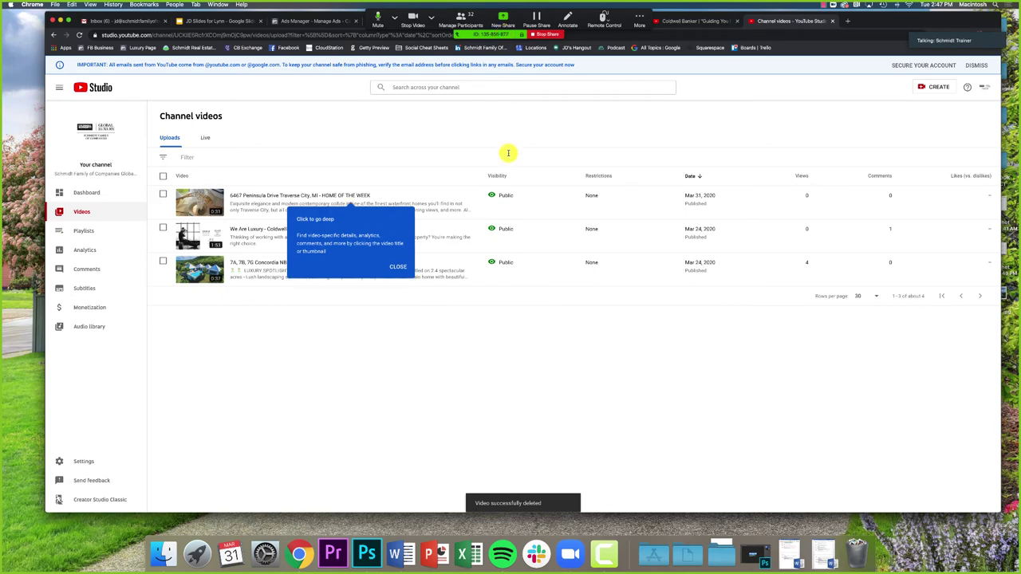
pyautogui.click(399, 267)
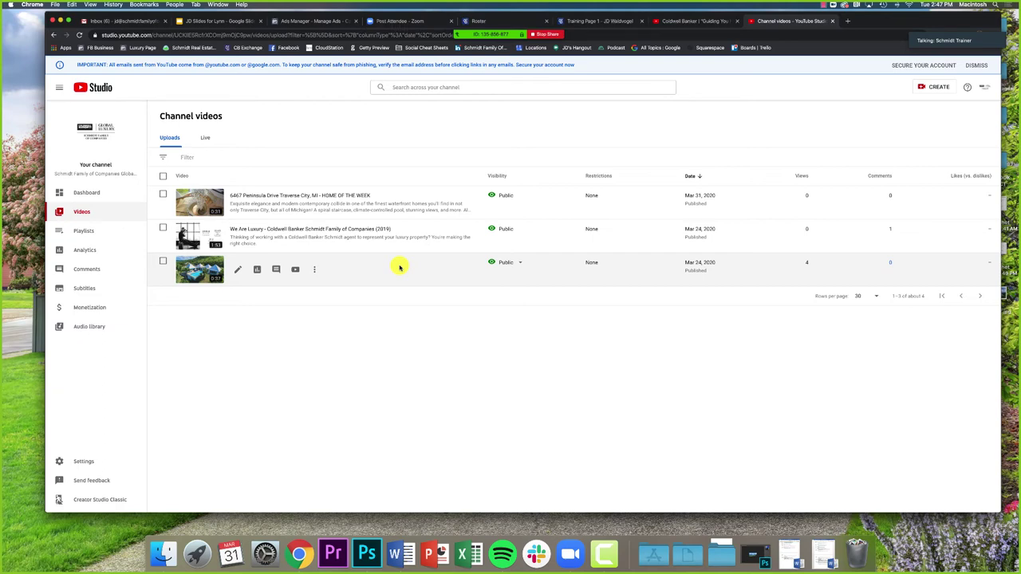
# Step: Go back to the Training Page 1 editor, finish editing and publish the changes
pyautogui.click(606, 22)
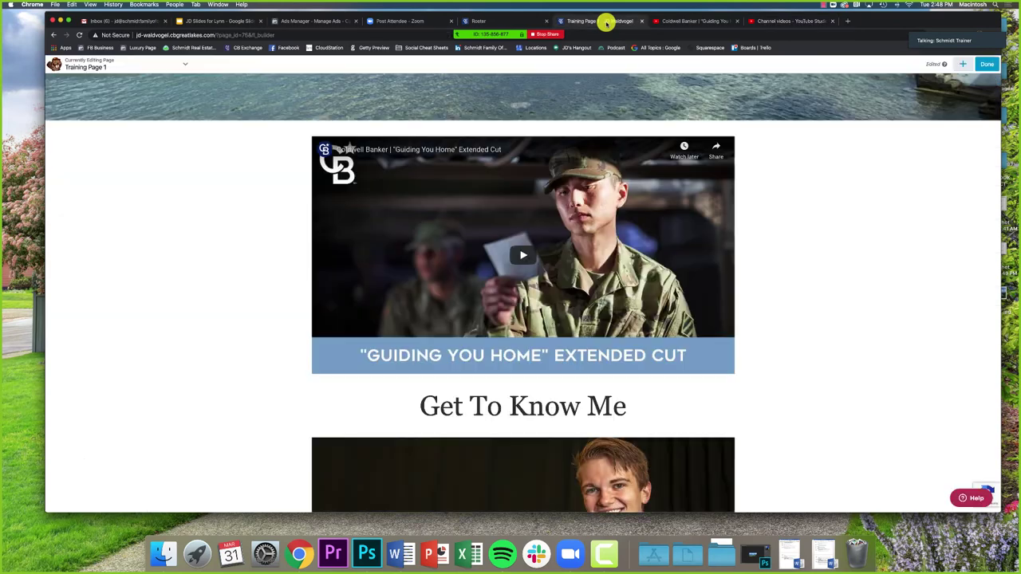
pyautogui.scroll(10, 717, 189)
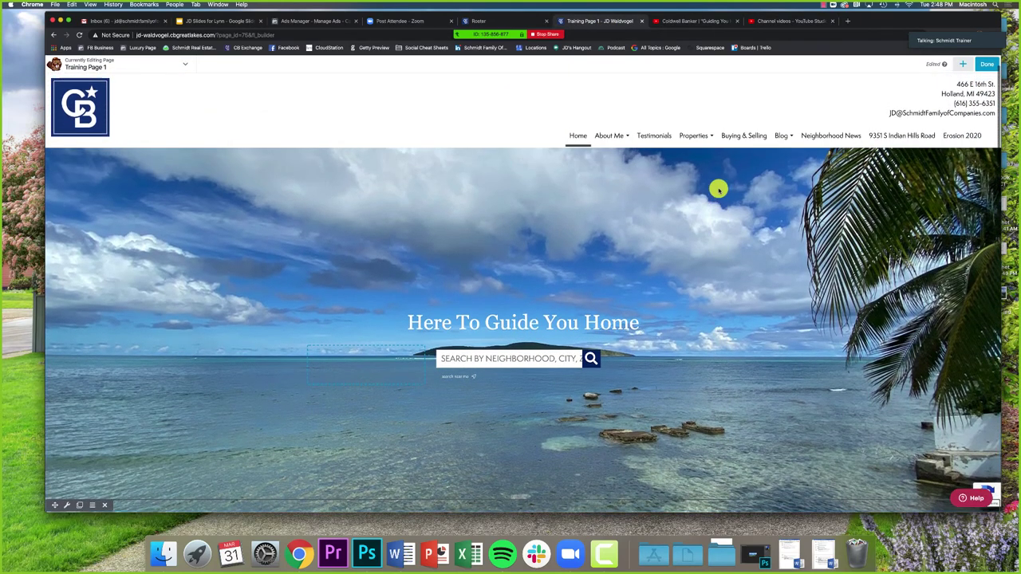
pyautogui.click(987, 69)
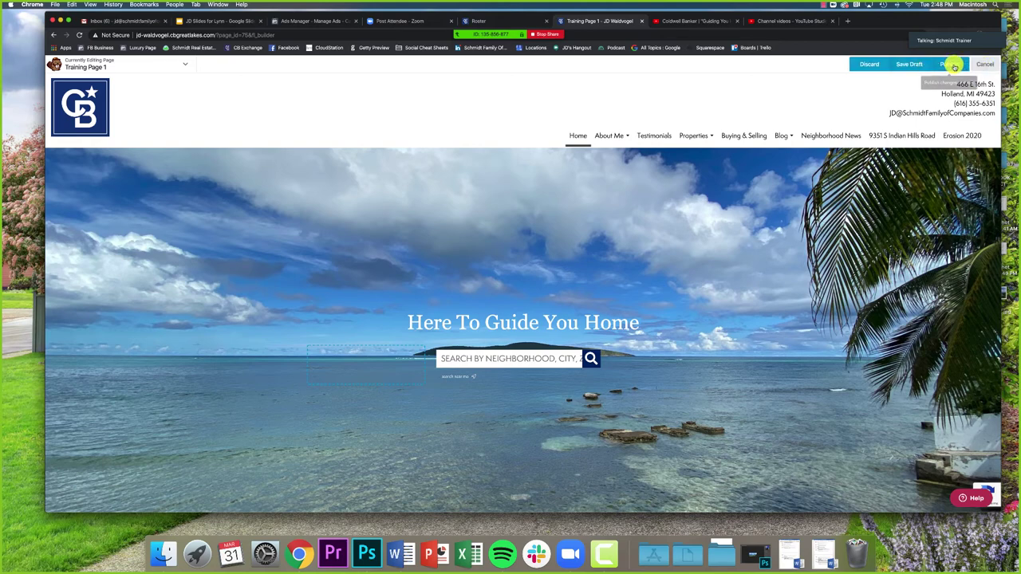
pyautogui.click(952, 65)
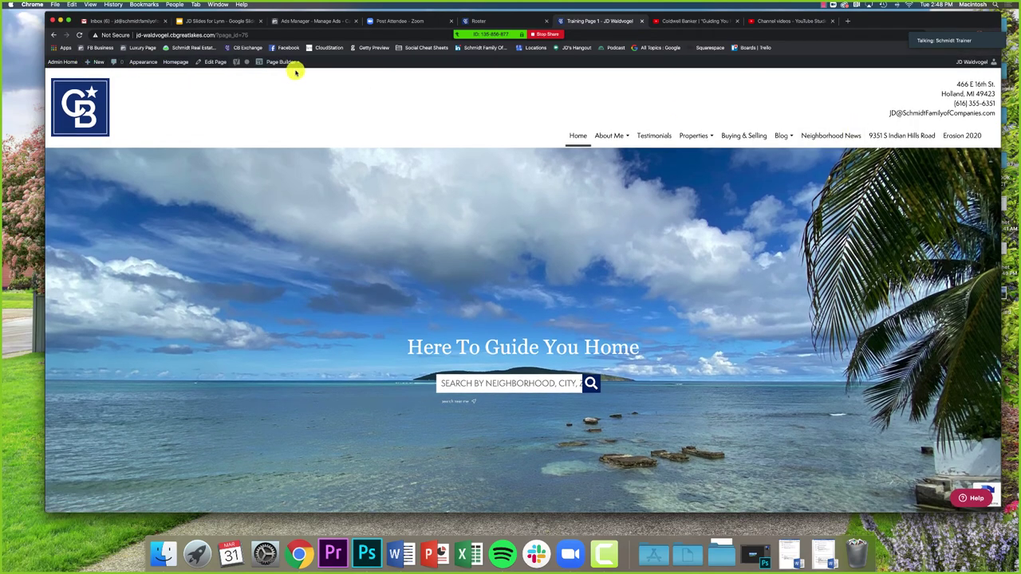
# Step: Open the website's admin tool and find Training Page 1 in the list of all site pages
pyautogui.click(64, 64)
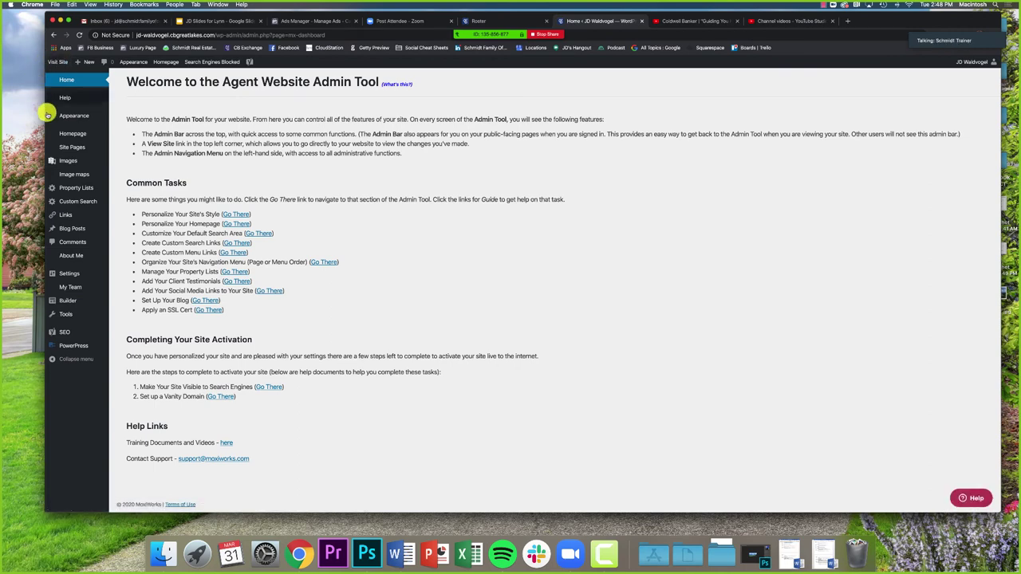
pyautogui.moveTo(58, 143)
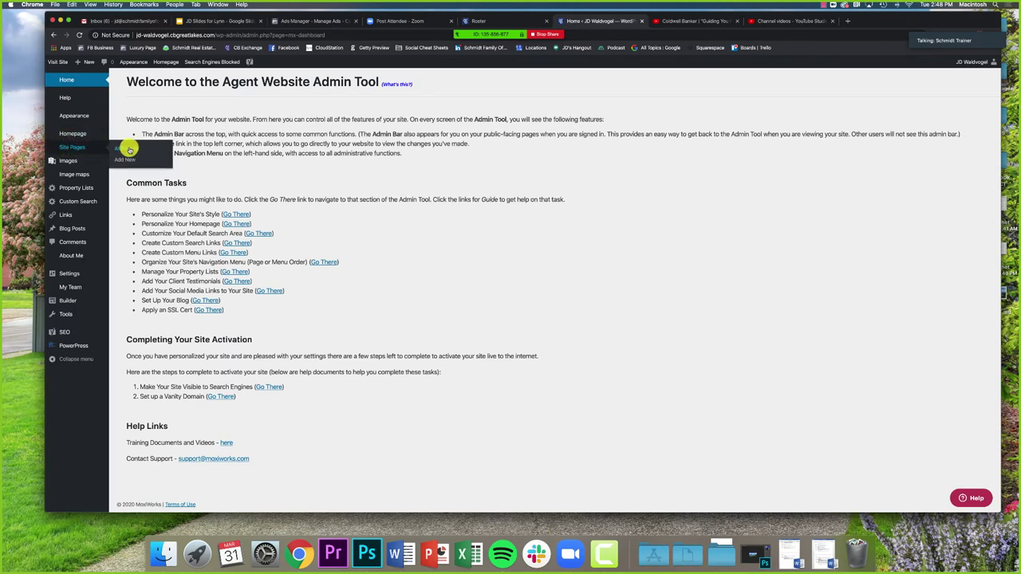
pyautogui.click(85, 152)
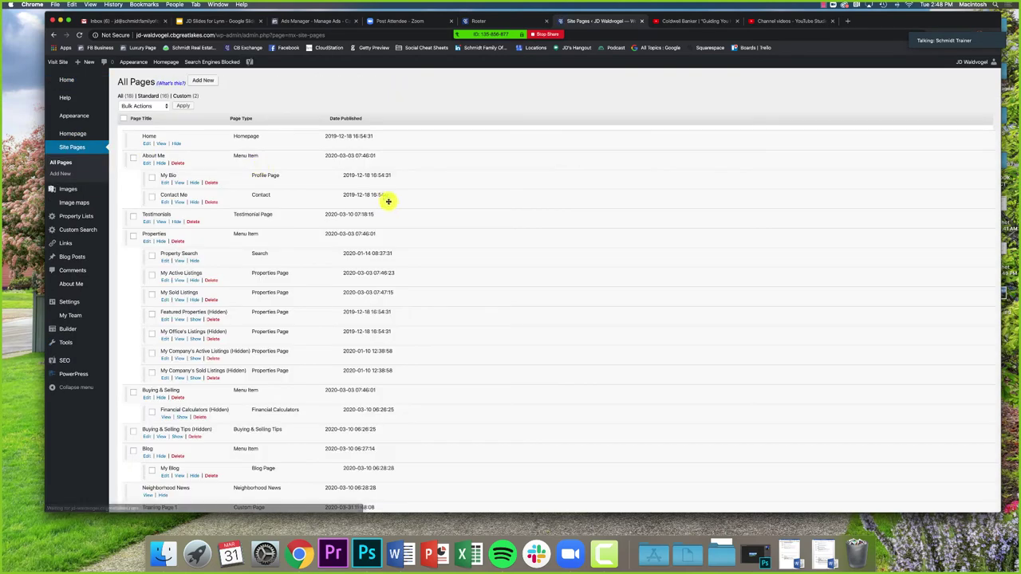
pyautogui.scroll(-5, 390, 247)
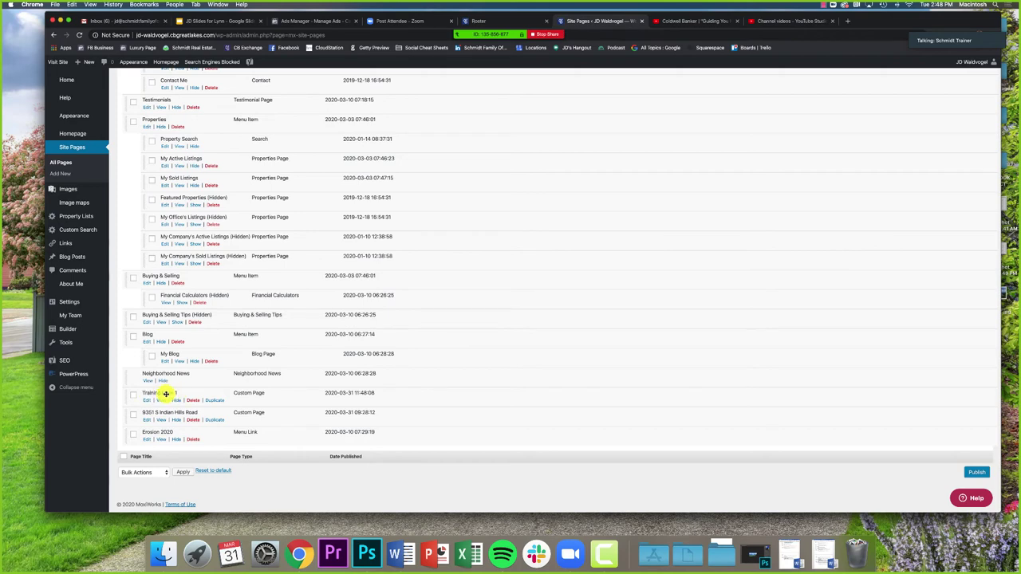
# Step: Open the agent's public website in a new tab, go to Training Page 1 and review the published page
pyautogui.press('super+t')
pyautogui.write('jd-waldvogel.cbgreatlakes.com')
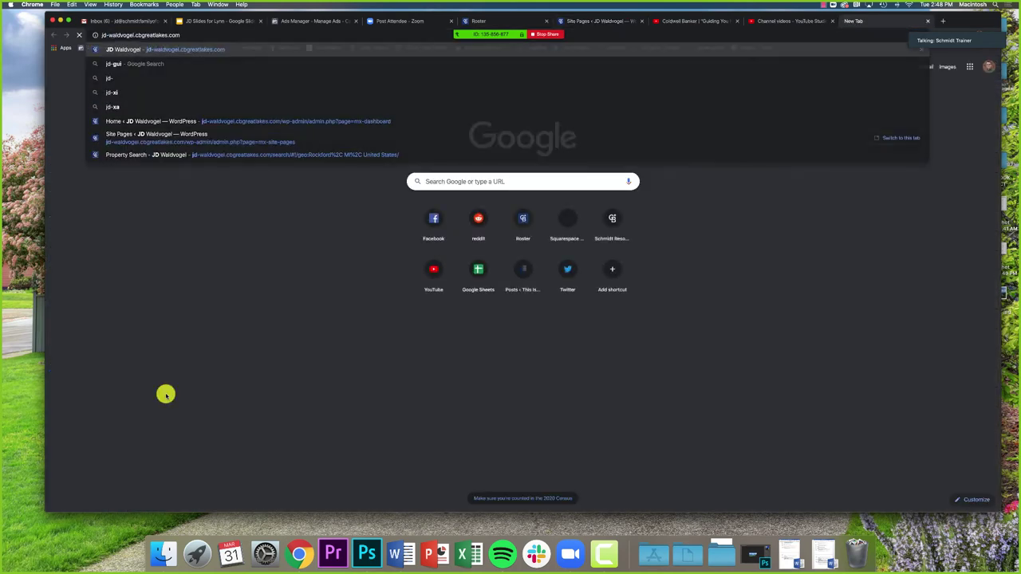
pyautogui.press('Return')
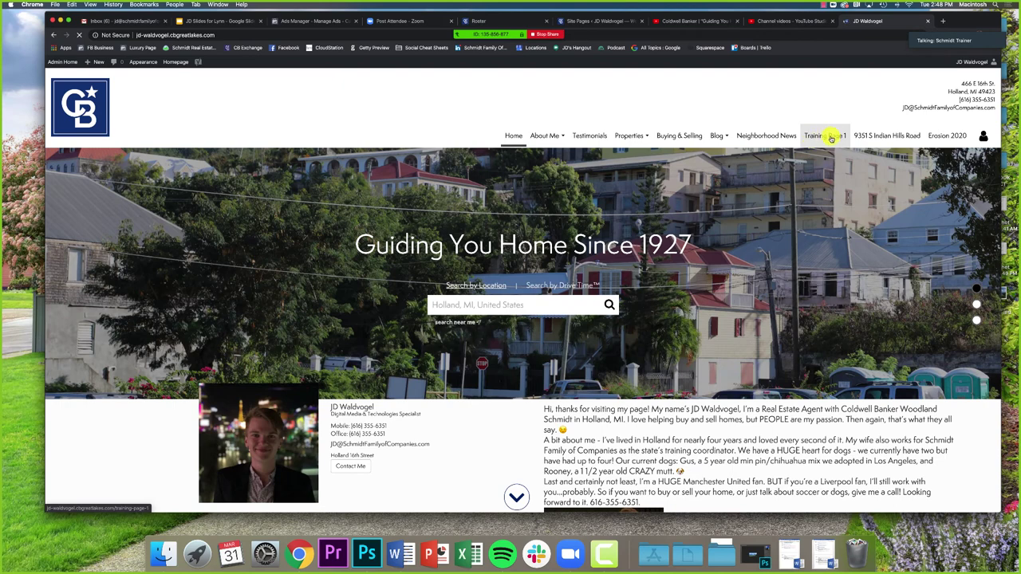
pyautogui.click(842, 140)
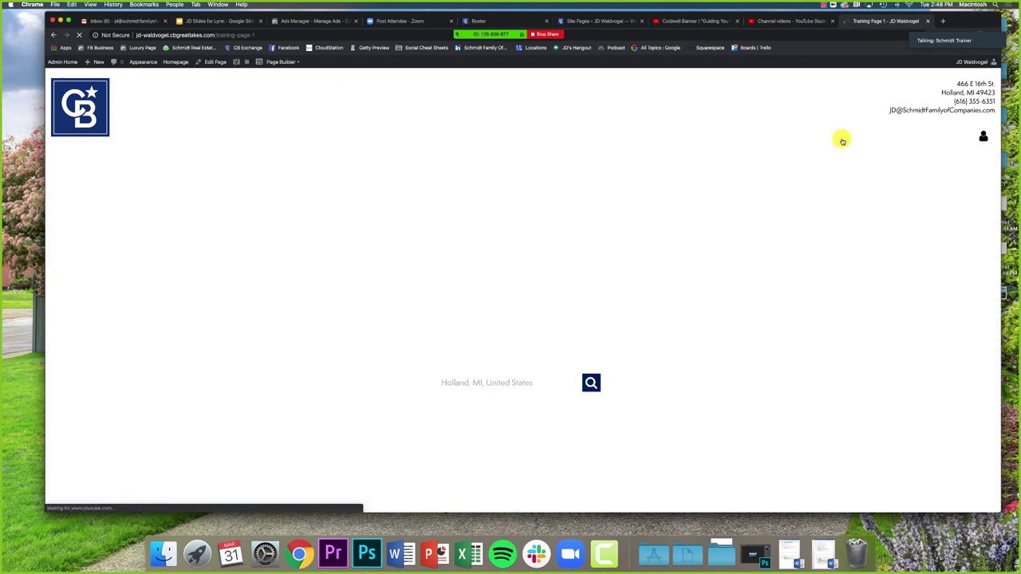
pyautogui.scroll(-5, 772, 199)
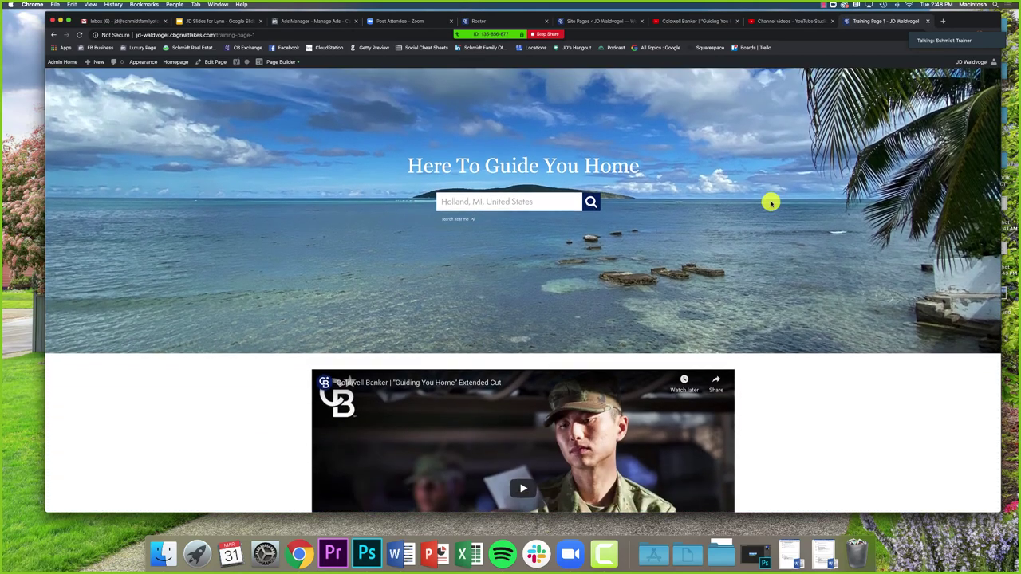
pyautogui.scroll(-5, 772, 203)
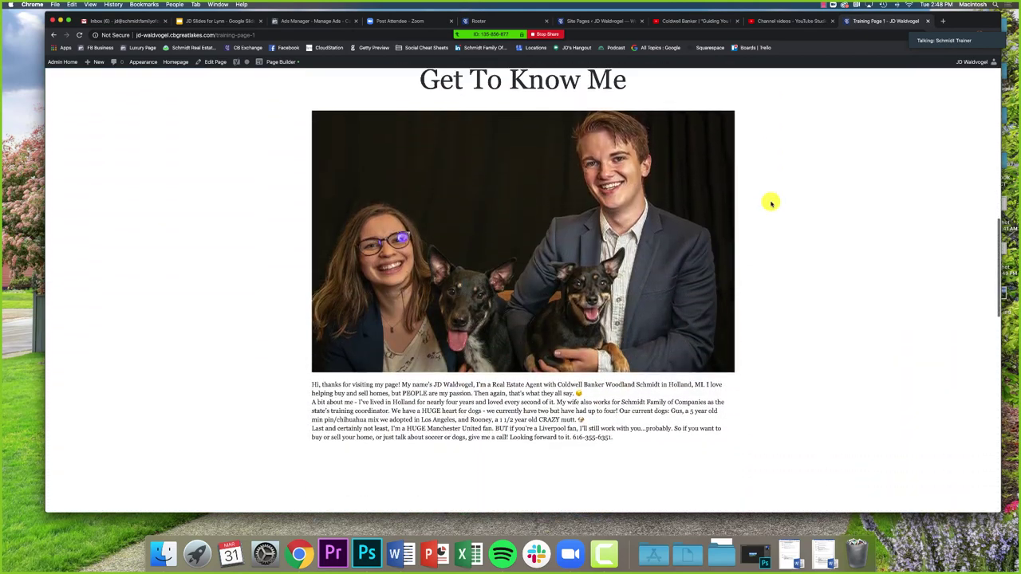
pyautogui.scroll(3, 771, 203)
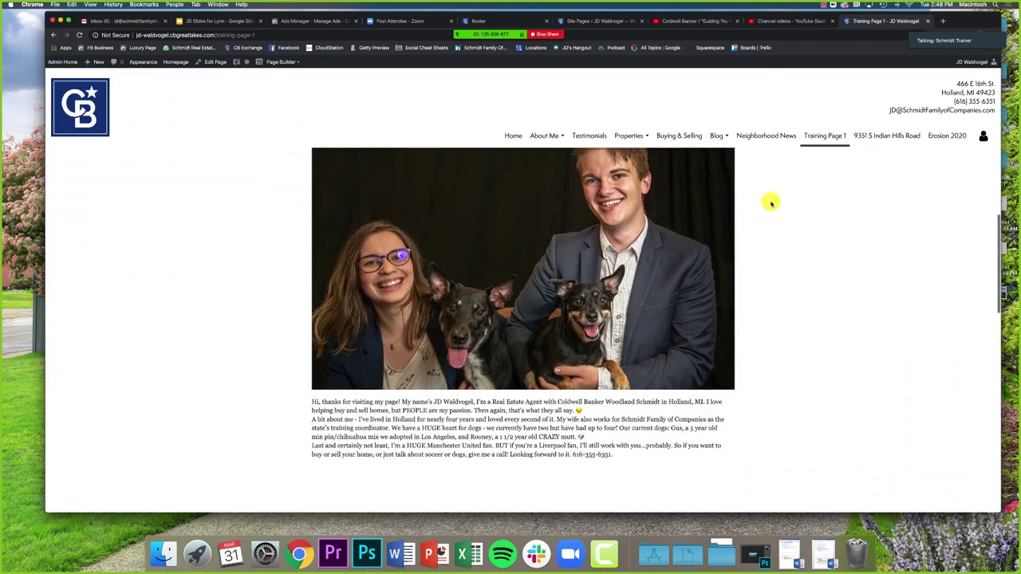
# Step: Go back to the top of the published Training Page 1 and check the site's navigation menu
pyautogui.scroll(6, 771, 204)
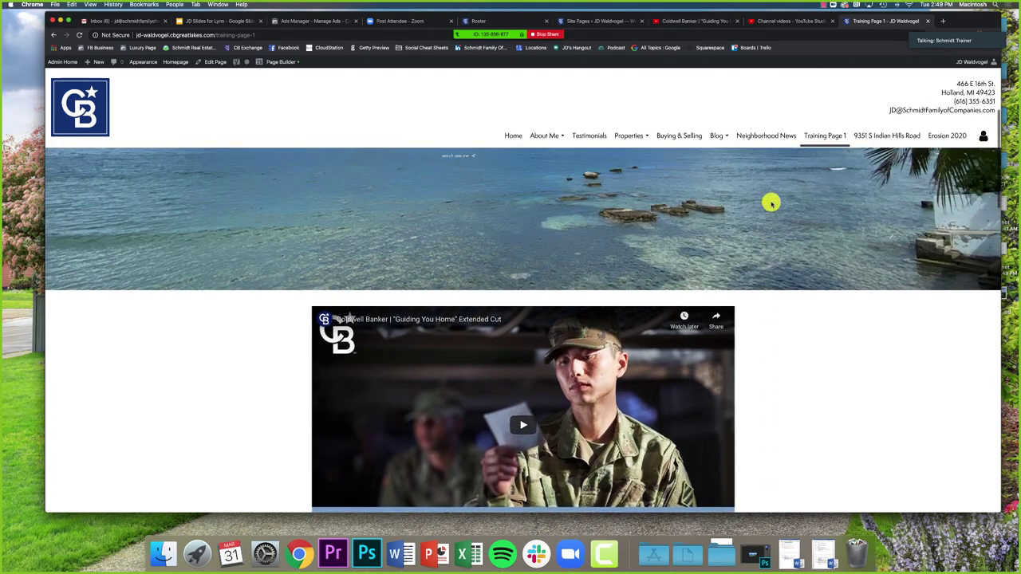
pyautogui.scroll(1, 770, 204)
pyautogui.scroll(1, 765, 209)
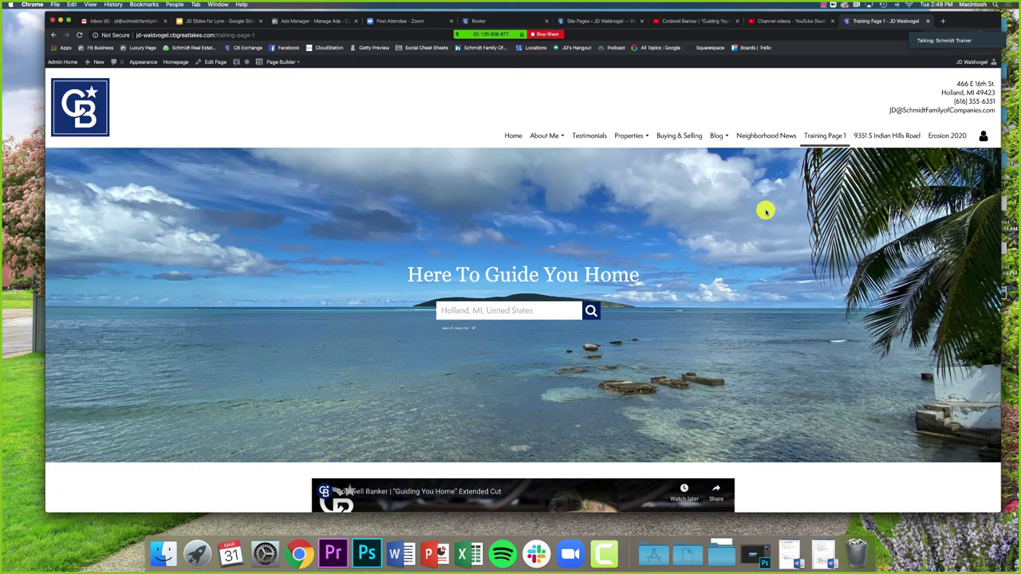
pyautogui.moveTo(729, 139)
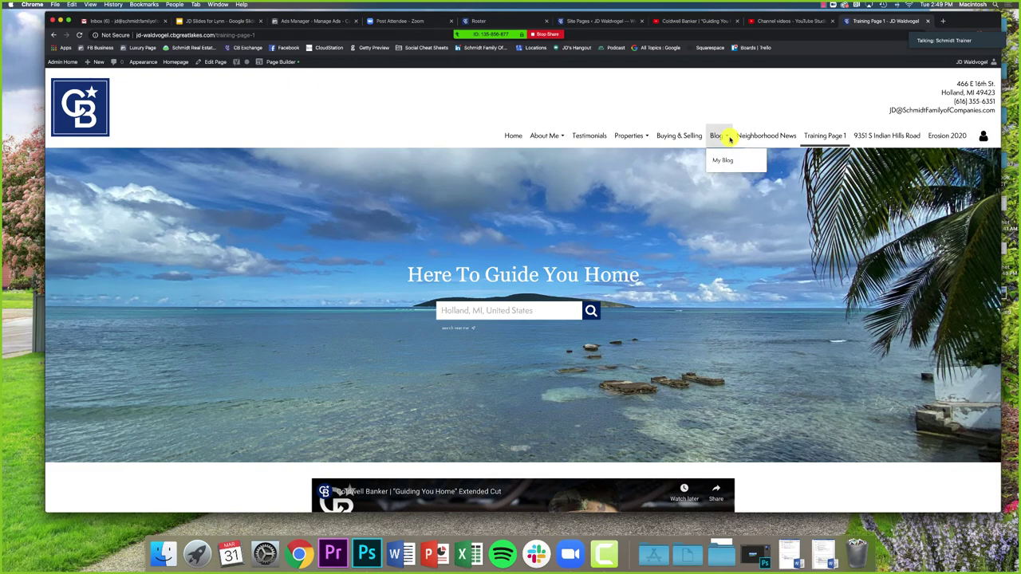
# Step: Return to the website's admin tool, open the Homepage Layout settings and close the two YouTube tabs
pyautogui.click(595, 20)
pyautogui.scroll(3, 471, 219)
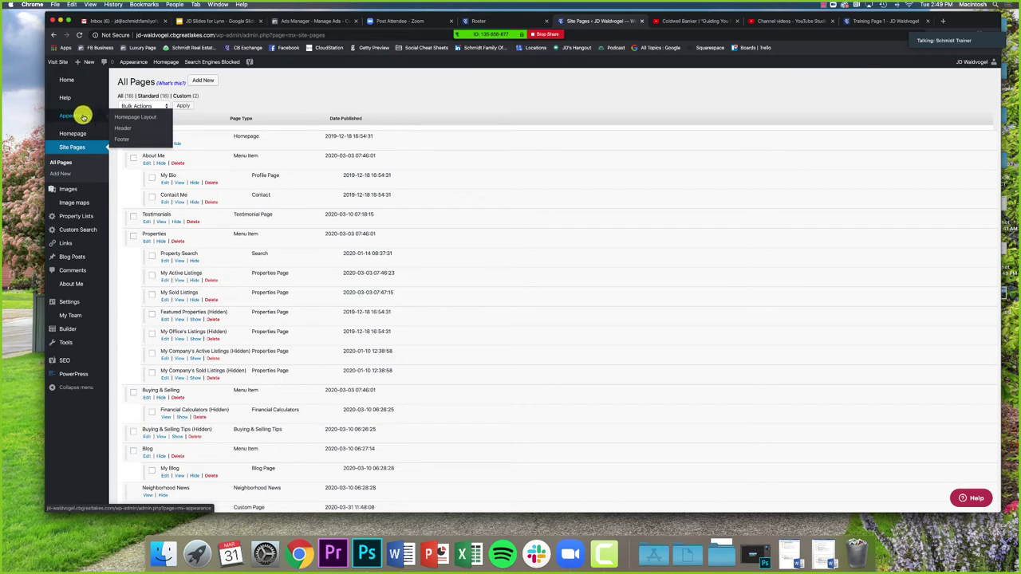
pyautogui.click(70, 119)
pyautogui.moveTo(72, 117)
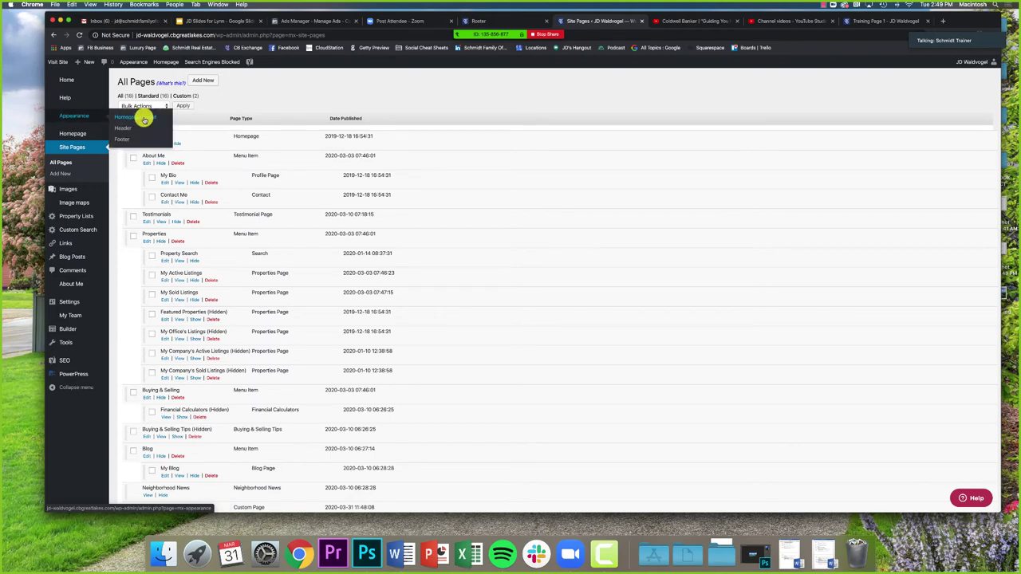
pyautogui.click(134, 119)
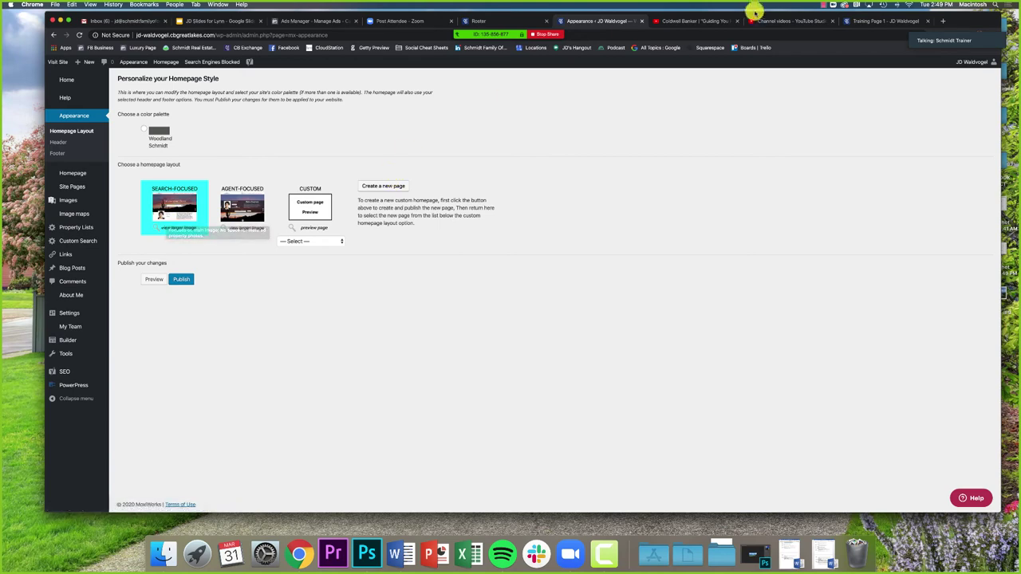
pyautogui.click(737, 22)
pyautogui.click(737, 21)
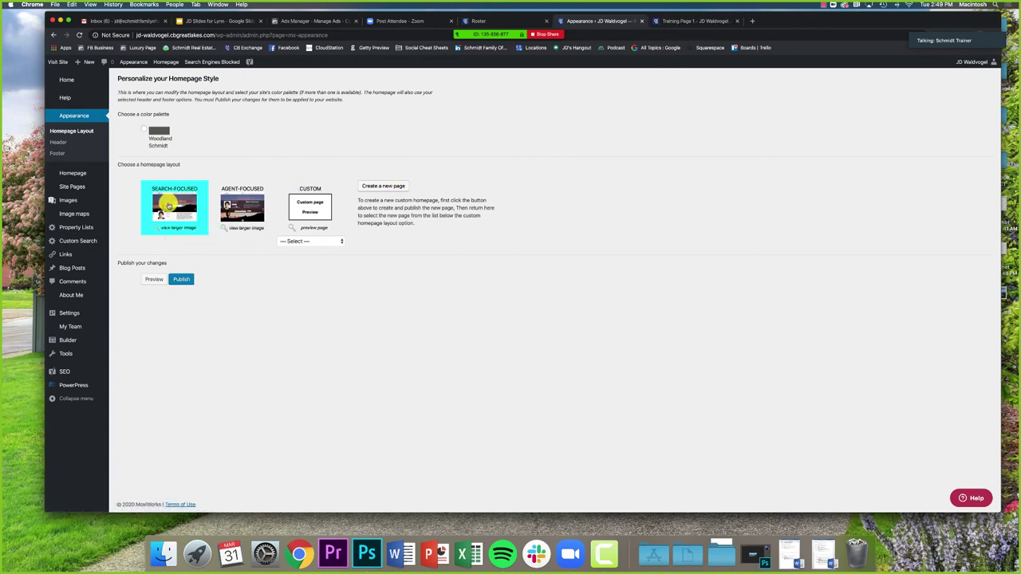
# Step: Choose the Custom homepage layout with Training Page 1 as the homepage and publish the change
pyautogui.click(318, 207)
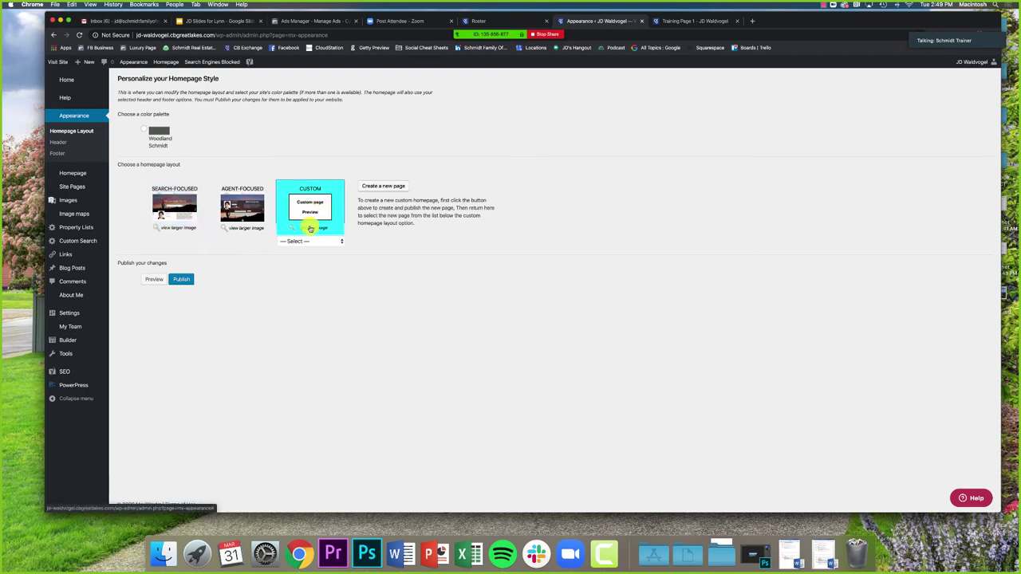
pyautogui.click(291, 240)
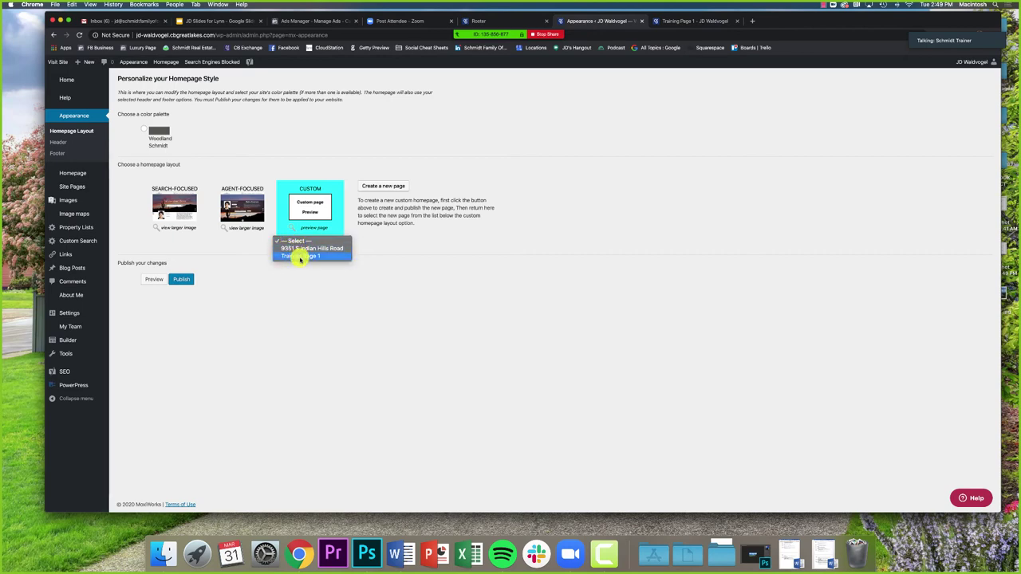
pyautogui.click(295, 256)
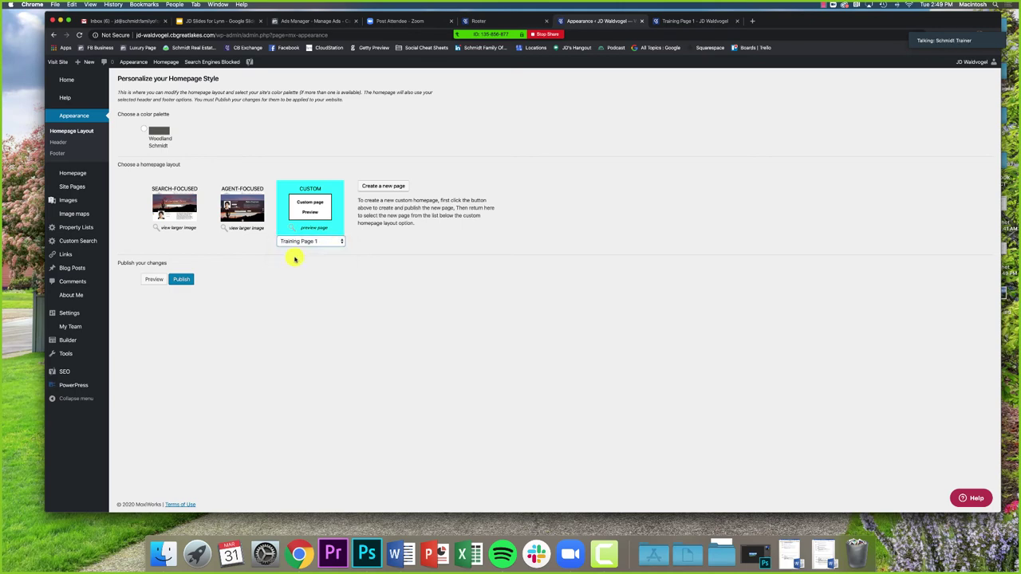
pyautogui.click(178, 281)
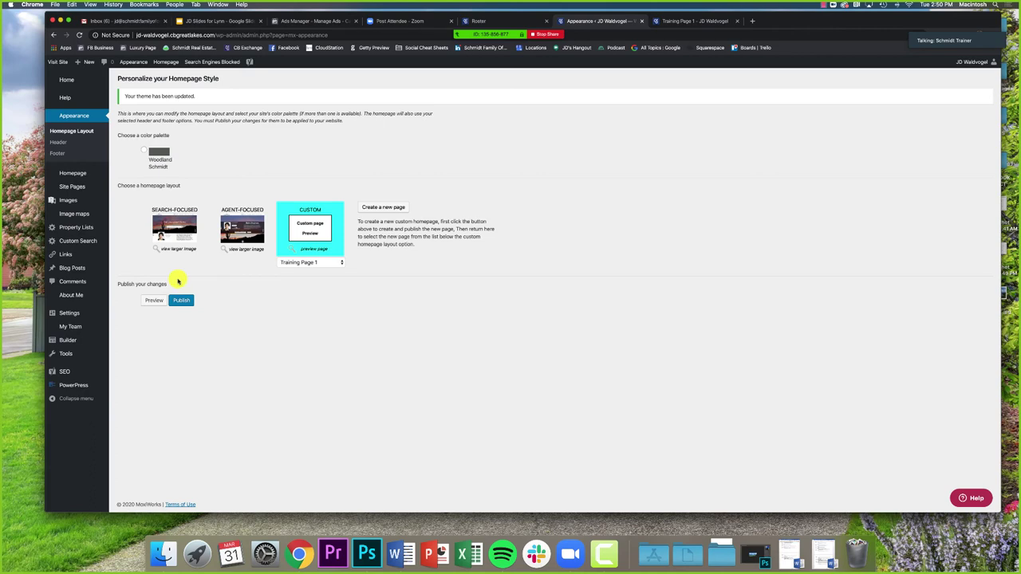
# Step: Replace the old public page tab with a new one at the agent's website root address and review the homepage
pyautogui.click(736, 21)
pyautogui.click(656, 23)
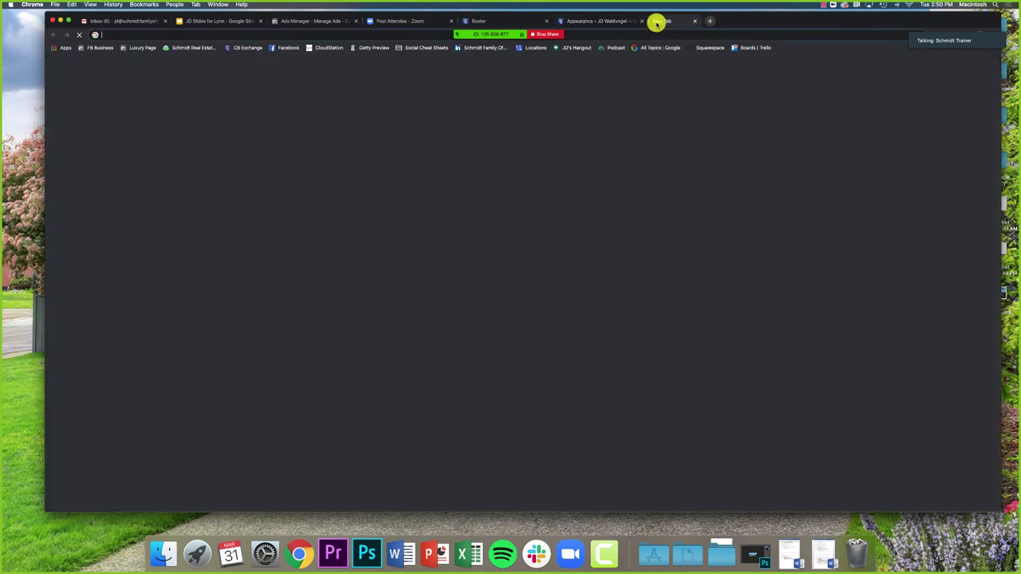
pyautogui.write('jd-waldvogel.cbgreatlakes.com')
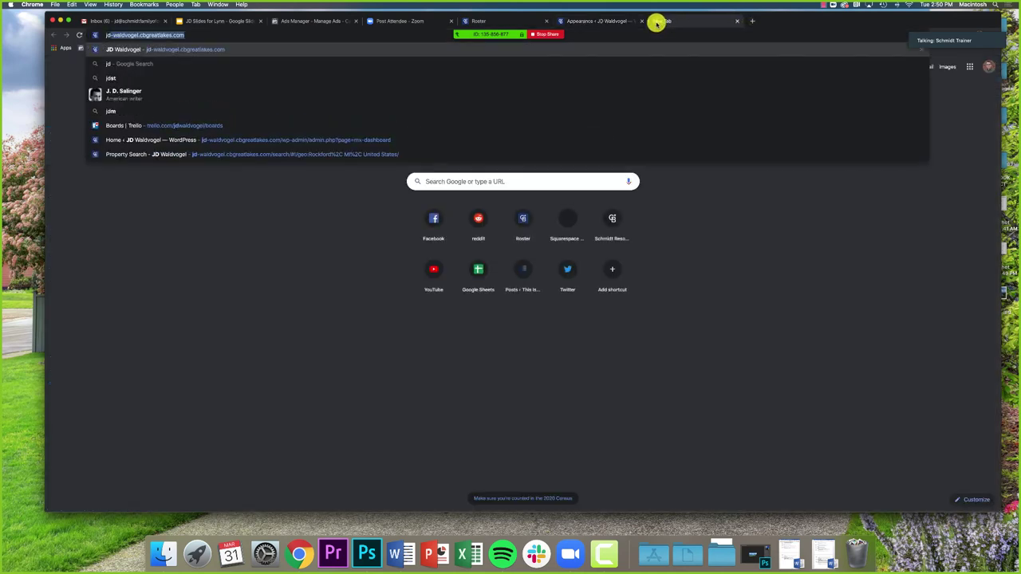
pyautogui.press('Right')
pyautogui.press('Return')
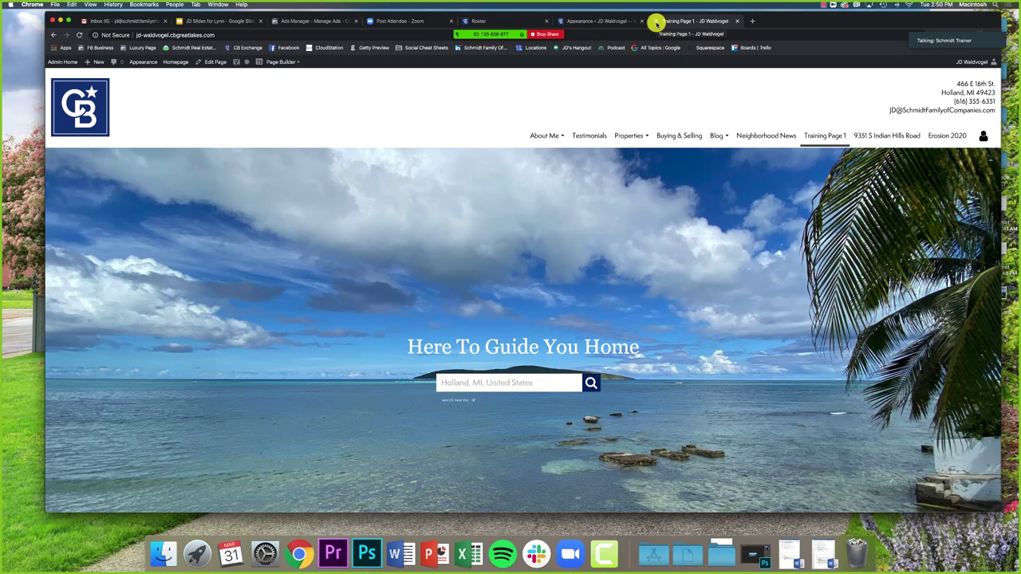
pyautogui.scroll(-5, 654, 155)
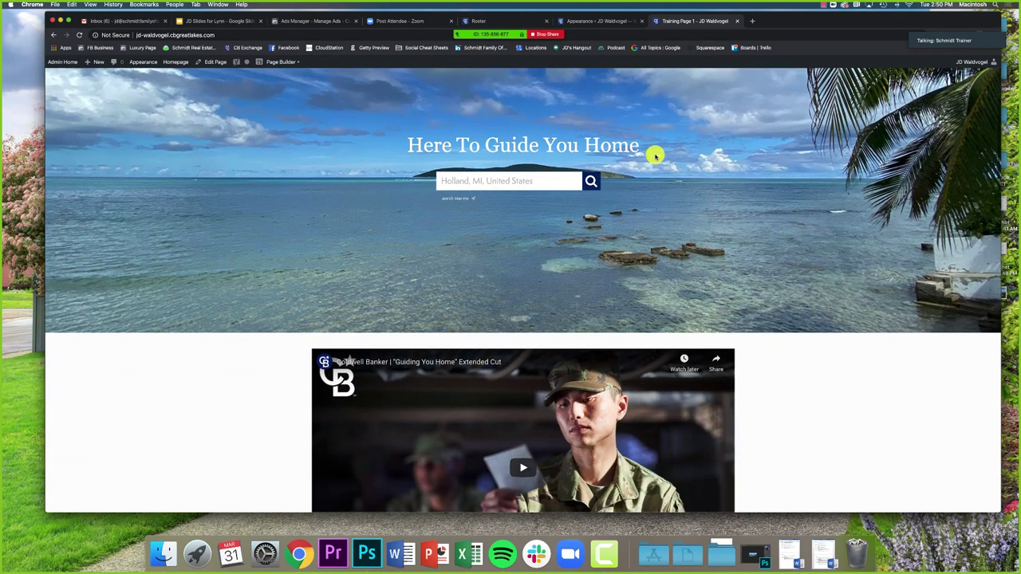
pyautogui.scroll(-2, 639, 138)
pyautogui.scroll(-2, 639, 138)
# Step: Publish the Custom homepage layout once more from the admin tool and look over the live homepage again
pyautogui.click(598, 21)
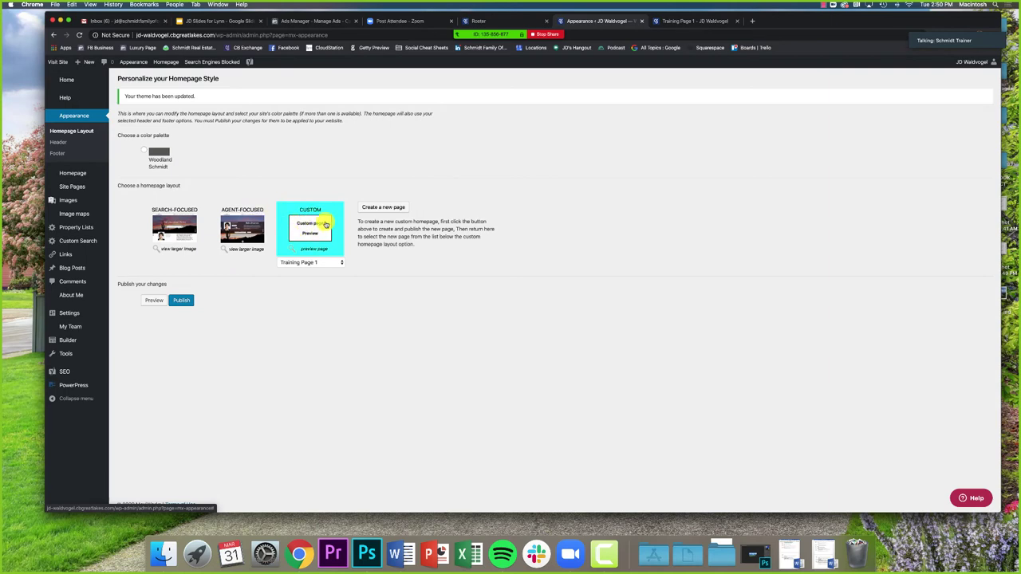
pyautogui.click(183, 301)
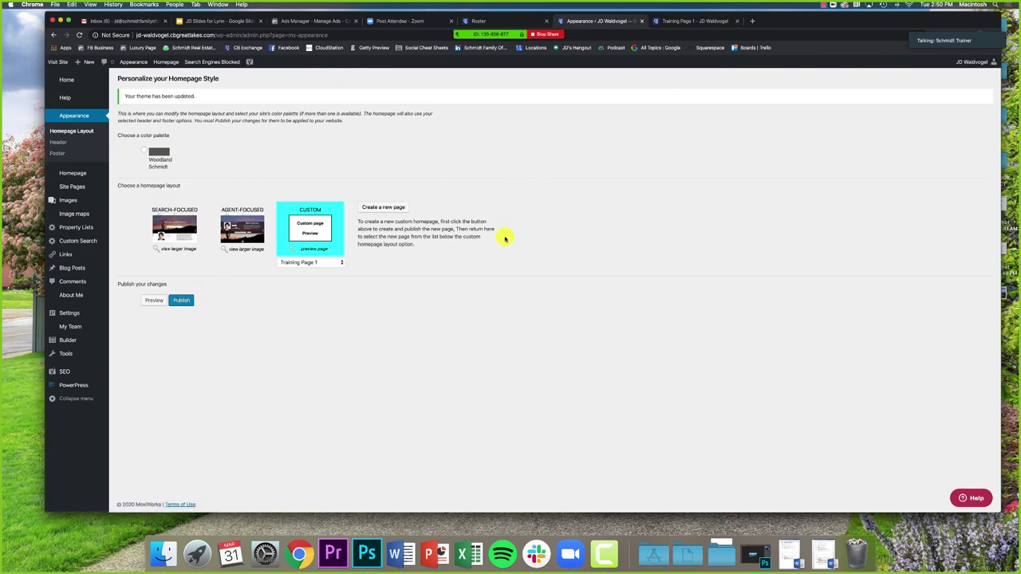
pyautogui.click(690, 21)
pyautogui.scroll(2, 372, 235)
pyautogui.scroll(3, 373, 231)
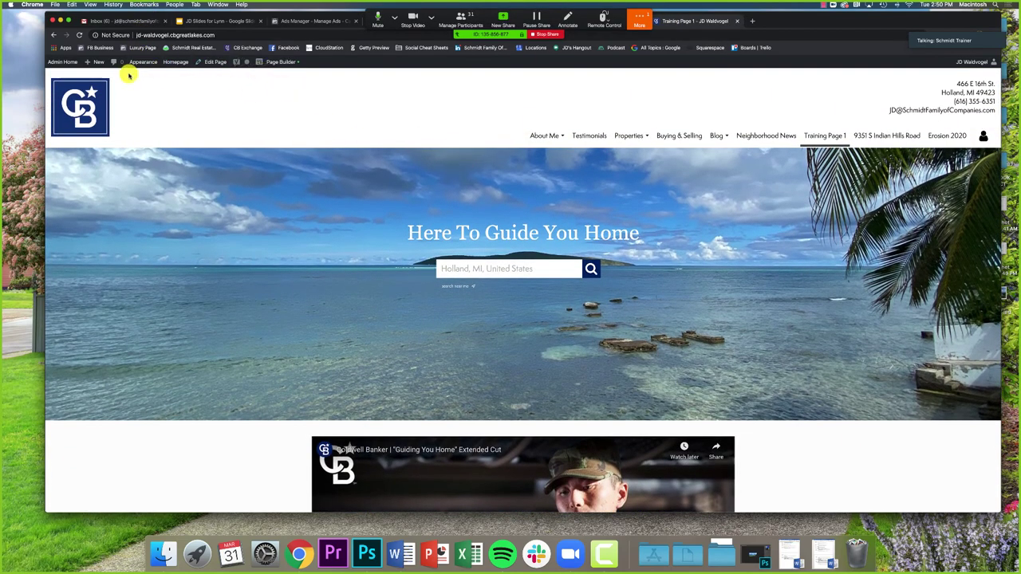
pyautogui.moveTo(780, 19); pyautogui.dragTo(787, 67)
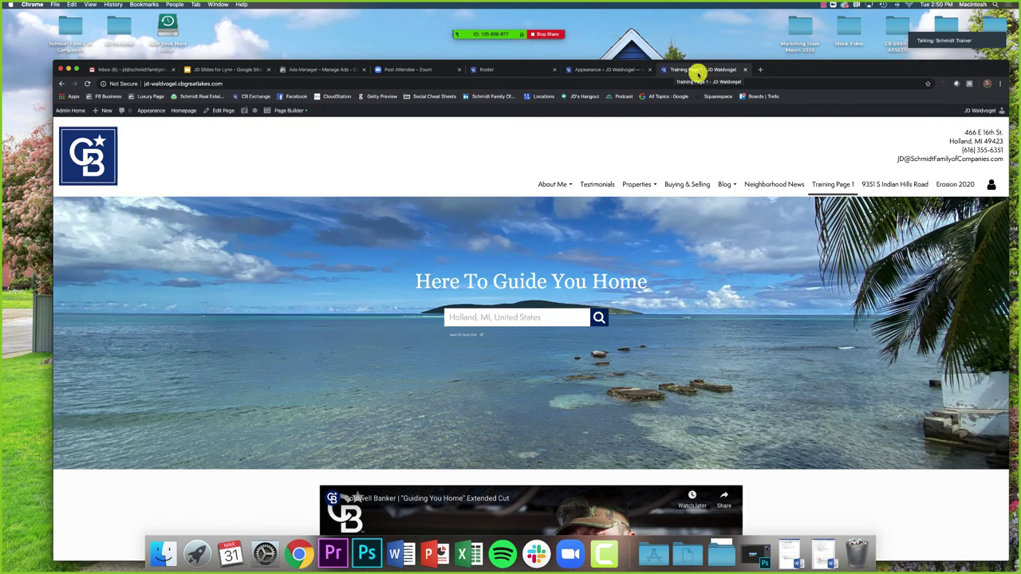
pyautogui.moveTo(774, 71); pyautogui.dragTo(770, 21)
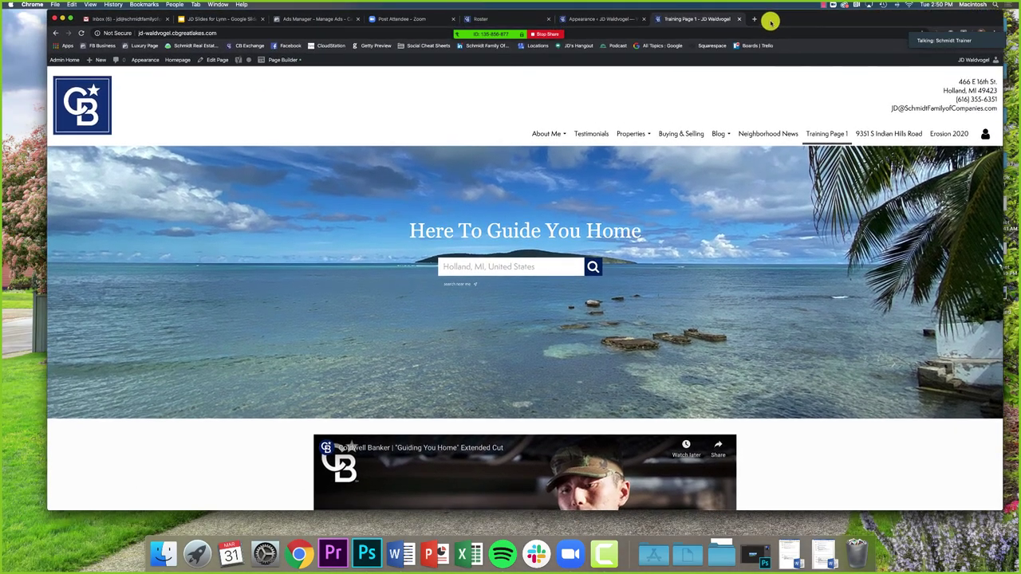
# Step: Find the Training Page 1 homepage in the admin tool's list of all site pages and open it for editing
pyautogui.click(602, 25)
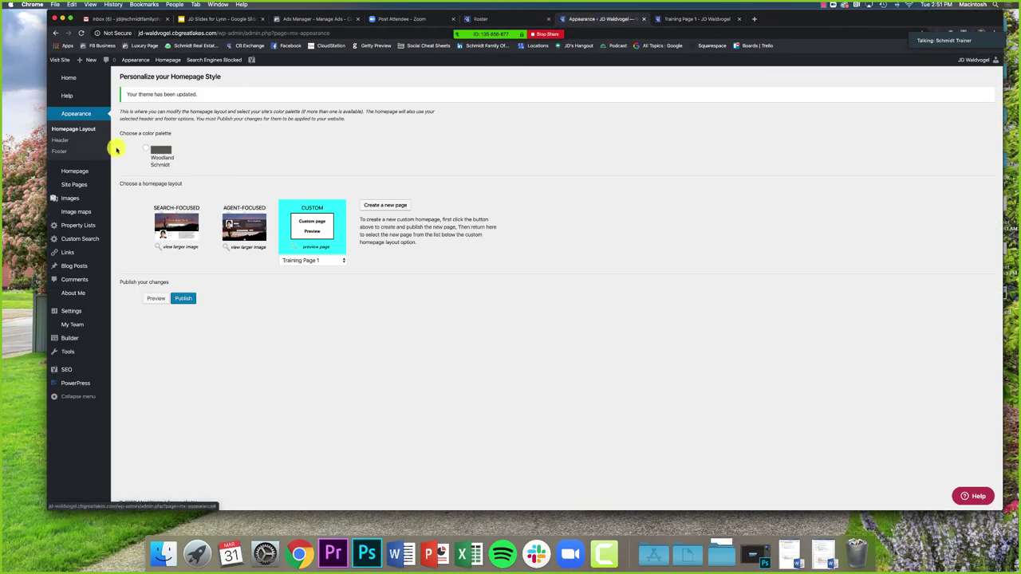
pyautogui.moveTo(81, 188)
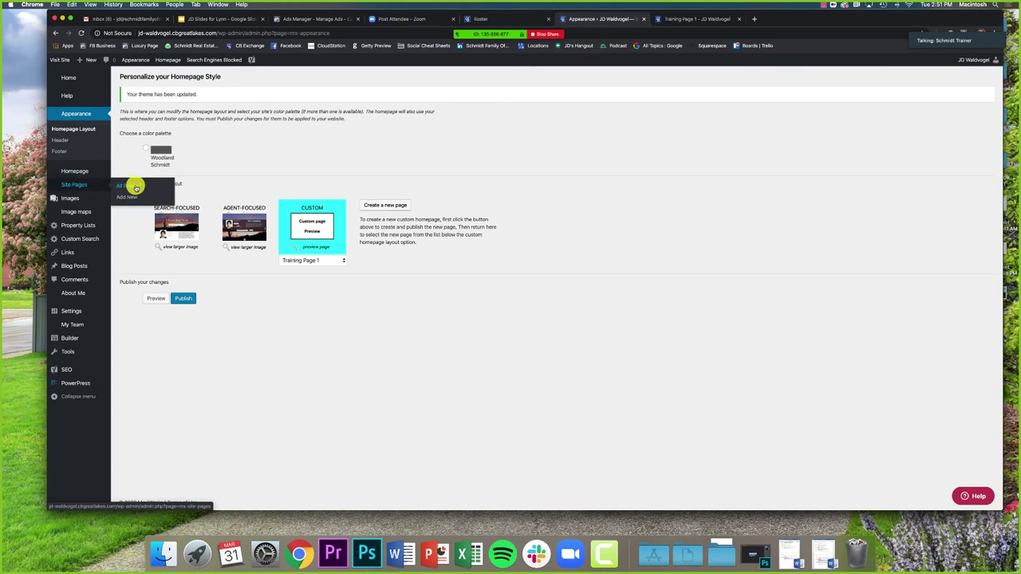
pyautogui.click(136, 186)
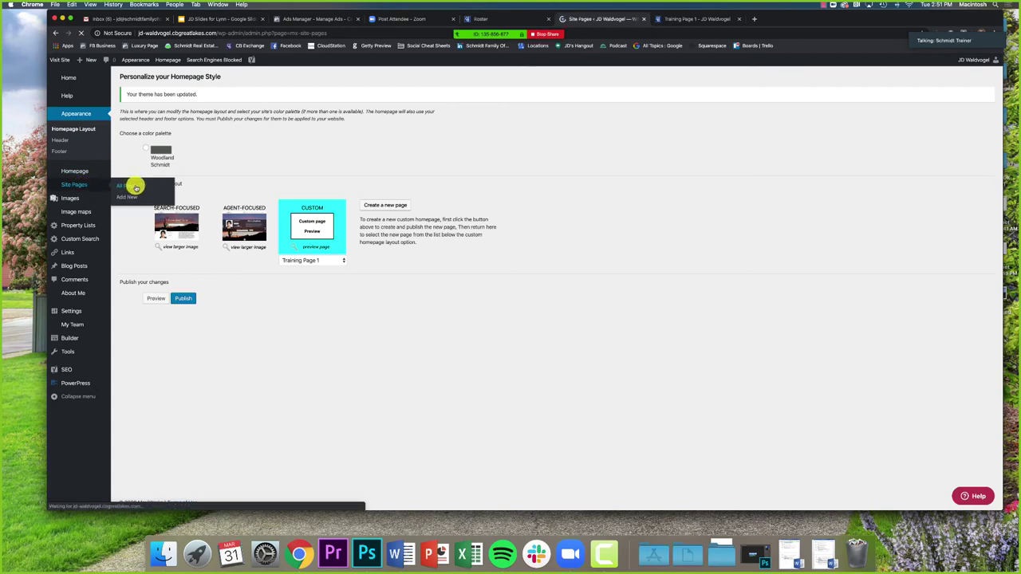
pyautogui.scroll(-3, 244, 197)
pyautogui.scroll(-1, 246, 197)
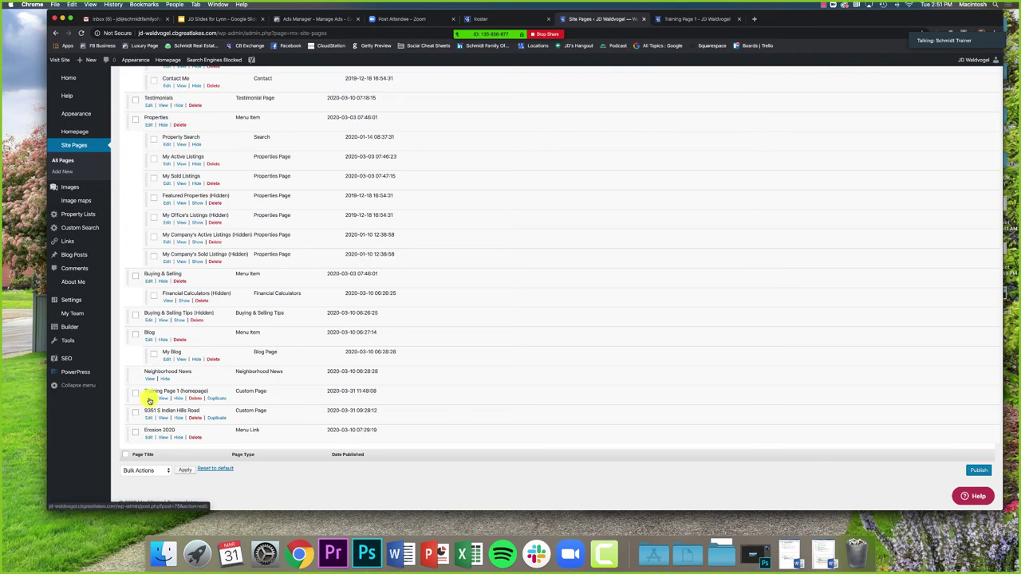
pyautogui.click(149, 398)
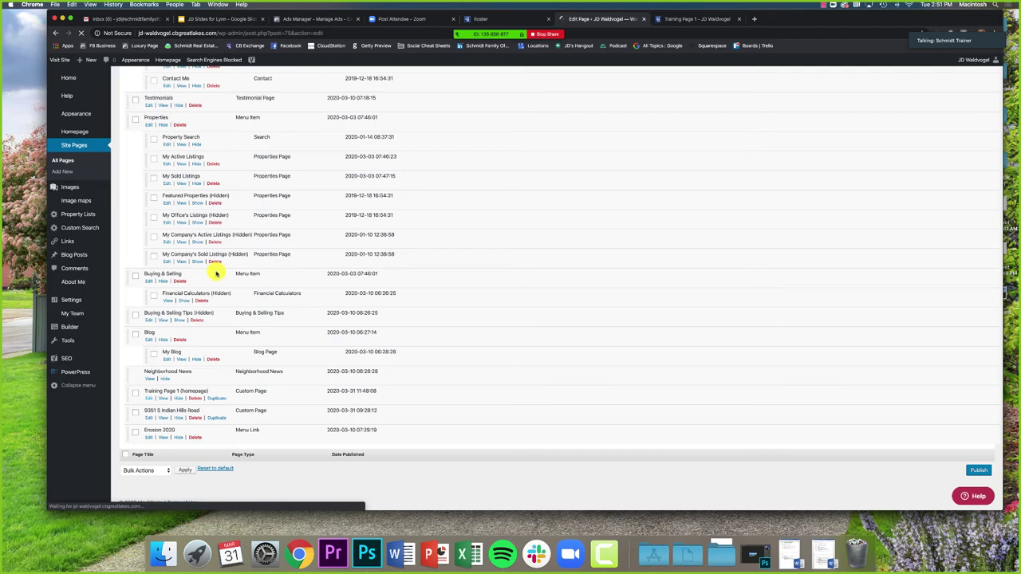
# Step: Retitle the page with the agent's full name followed by "- Realtor", update it and reload the live homepage
pyautogui.tripleClick(167, 98)
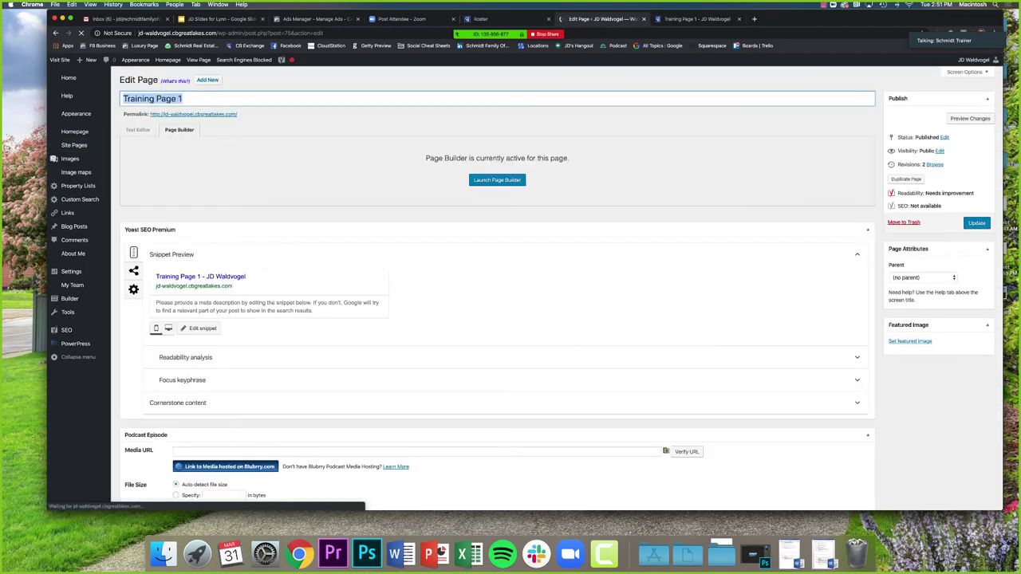
pyautogui.write('JD Waldvogel')
pyautogui.press('BackSpace')
pyautogui.press('BackSpace')
pyautogui.press('BackSpace')
pyautogui.write('ogel - Realtor')
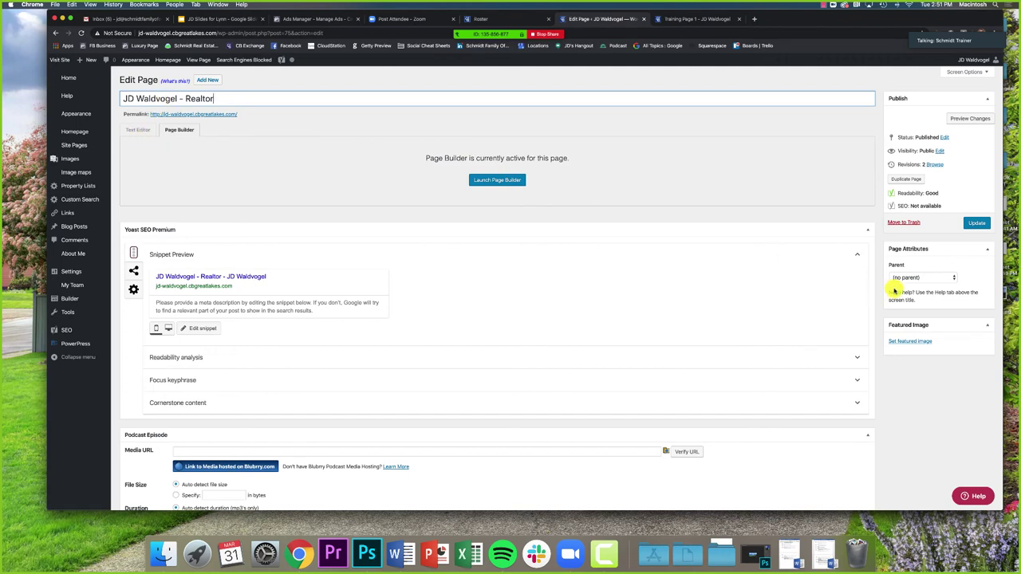
pyautogui.click(983, 226)
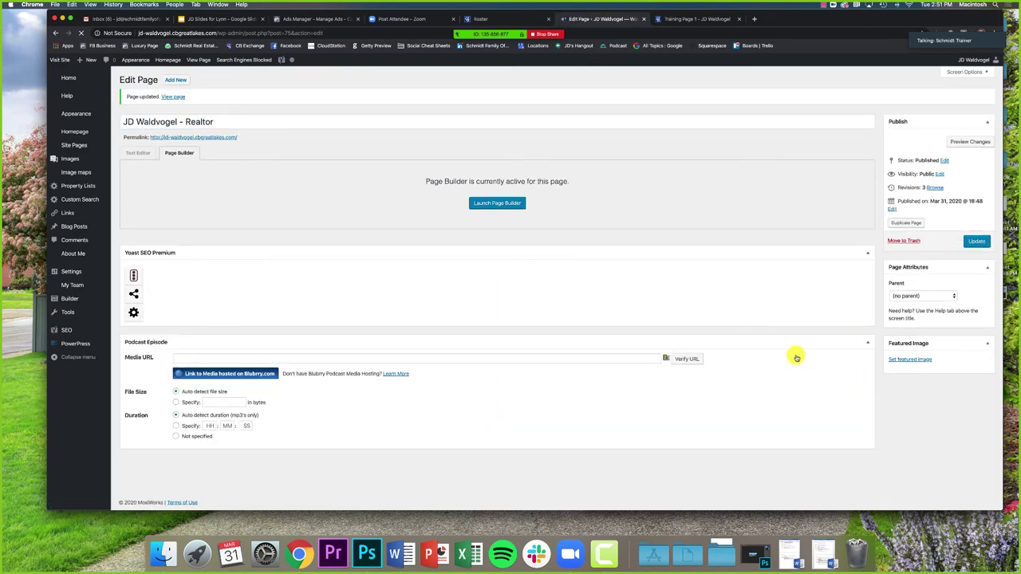
pyautogui.click(670, 22)
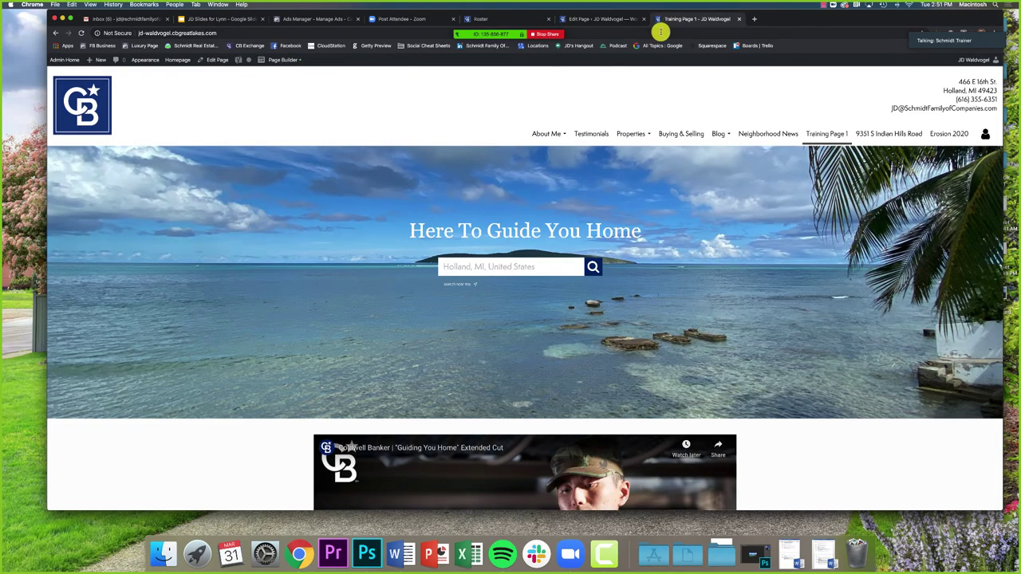
pyautogui.press('super+r')
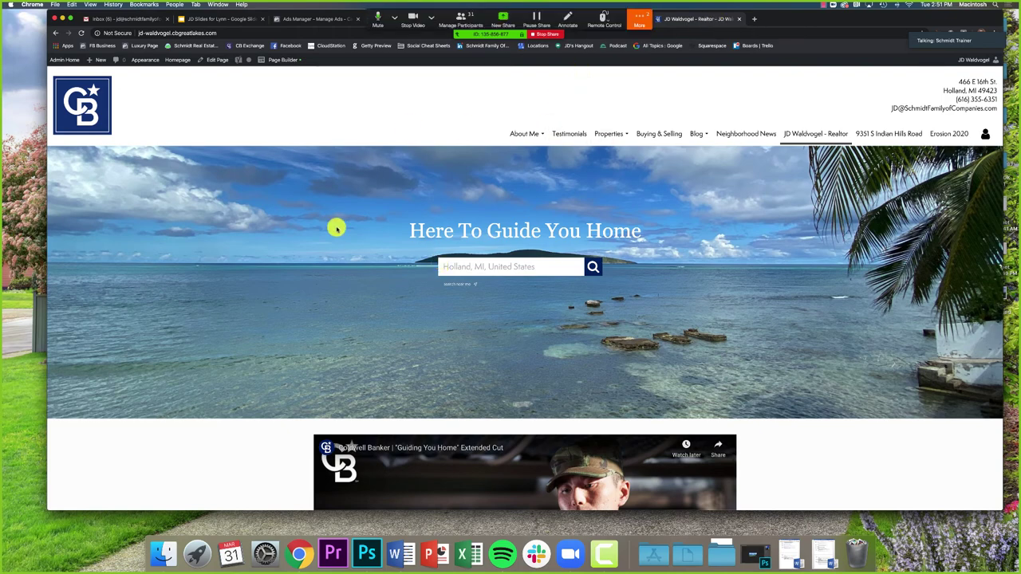
# Step: Open the Zoom group chat and read the trainees' latest questions beside the live homepage
pyautogui.click(638, 24)
pyautogui.click(641, 44)
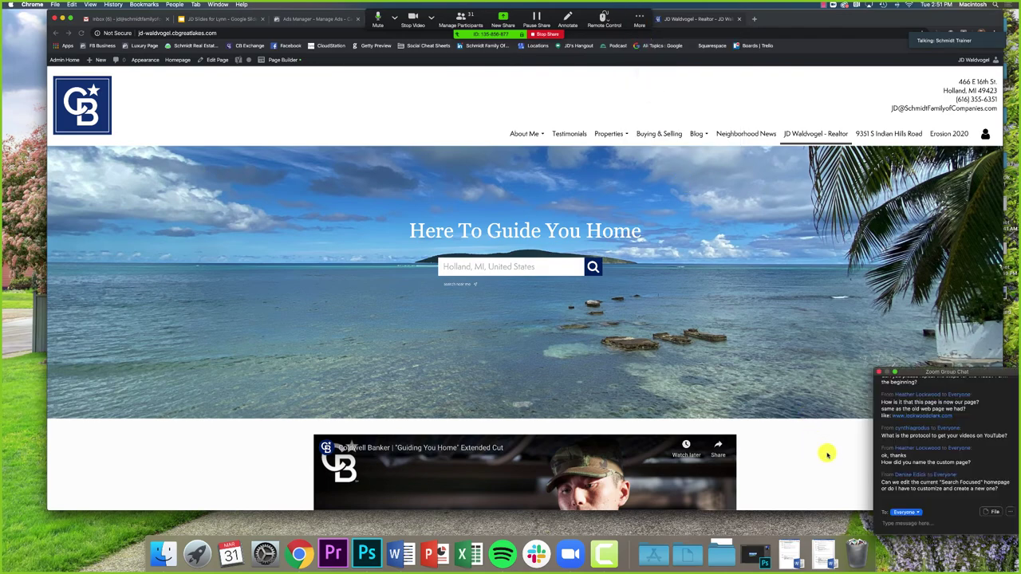
pyautogui.click(804, 465)
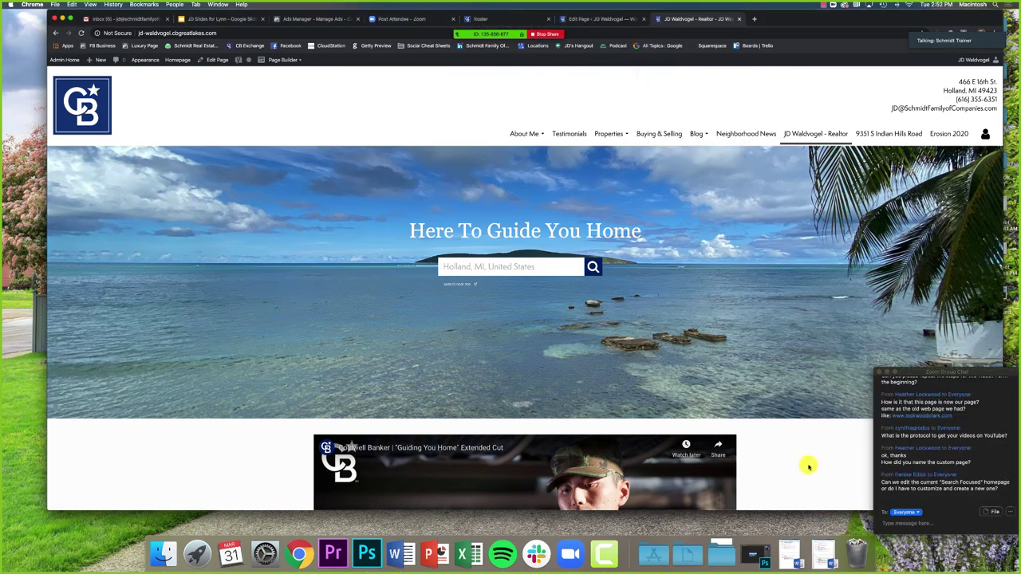
# Step: Go back to the custom homepage's title in the page editor and look through the list of all site pages
pyautogui.click(572, 22)
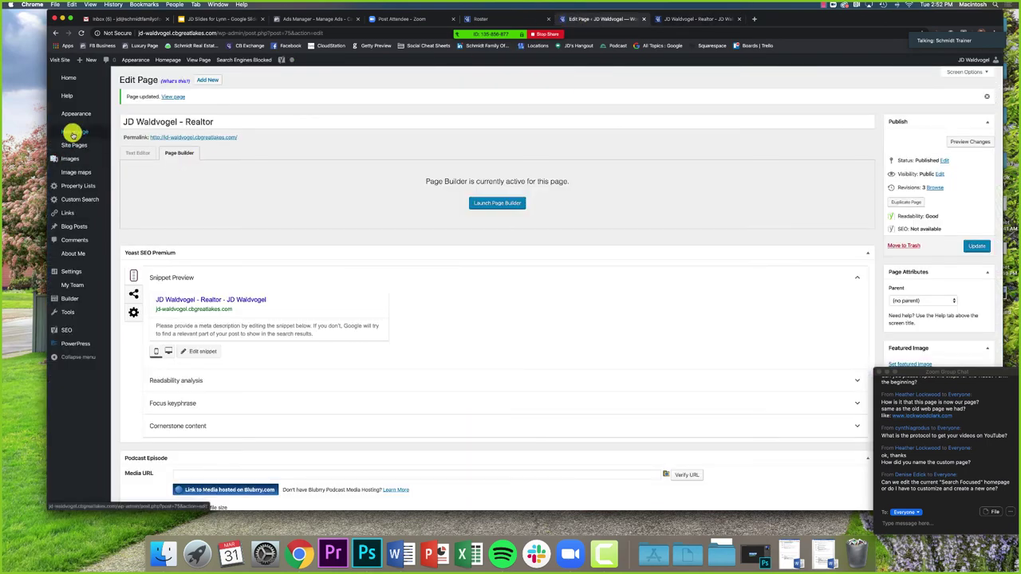
pyautogui.moveTo(217, 119); pyautogui.dragTo(119, 120)
pyautogui.click(228, 119)
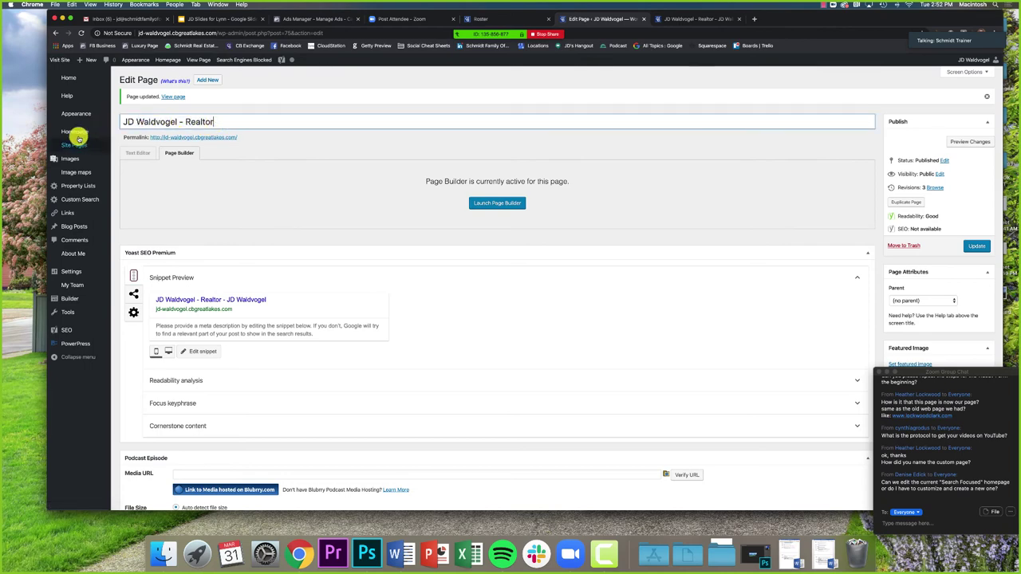
pyautogui.moveTo(78, 145)
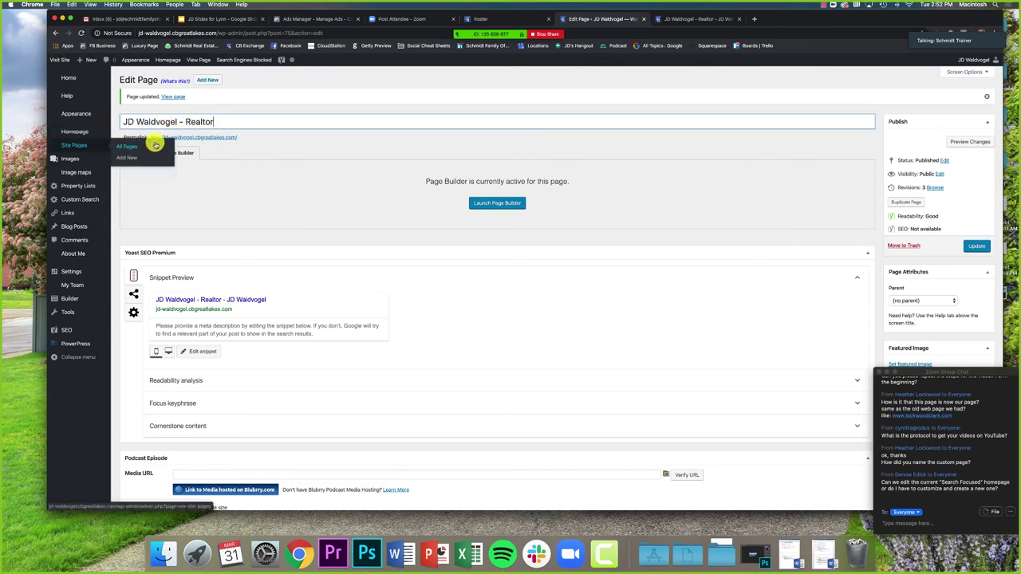
pyautogui.click(155, 145)
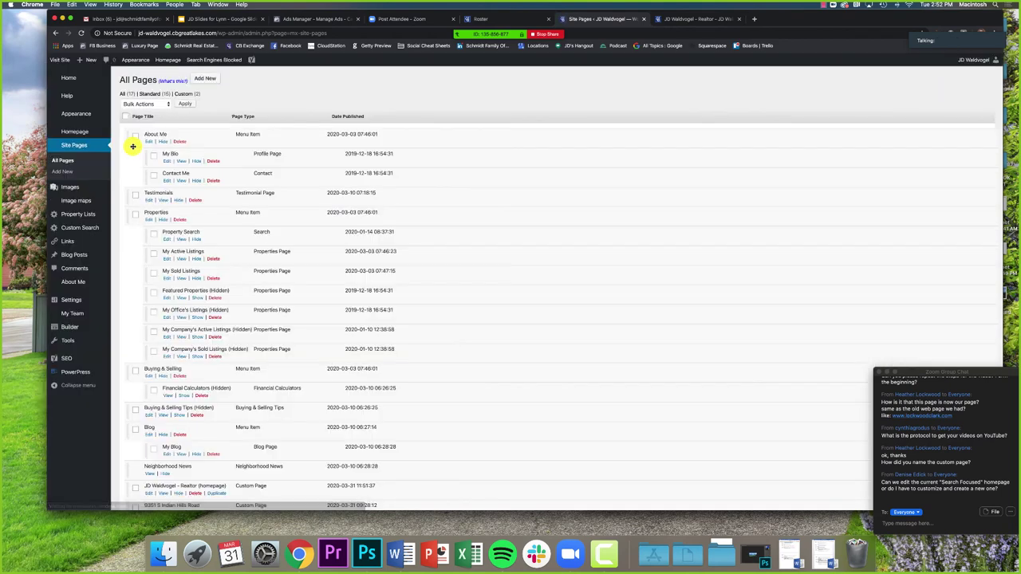
pyautogui.scroll(-3, 118, 184)
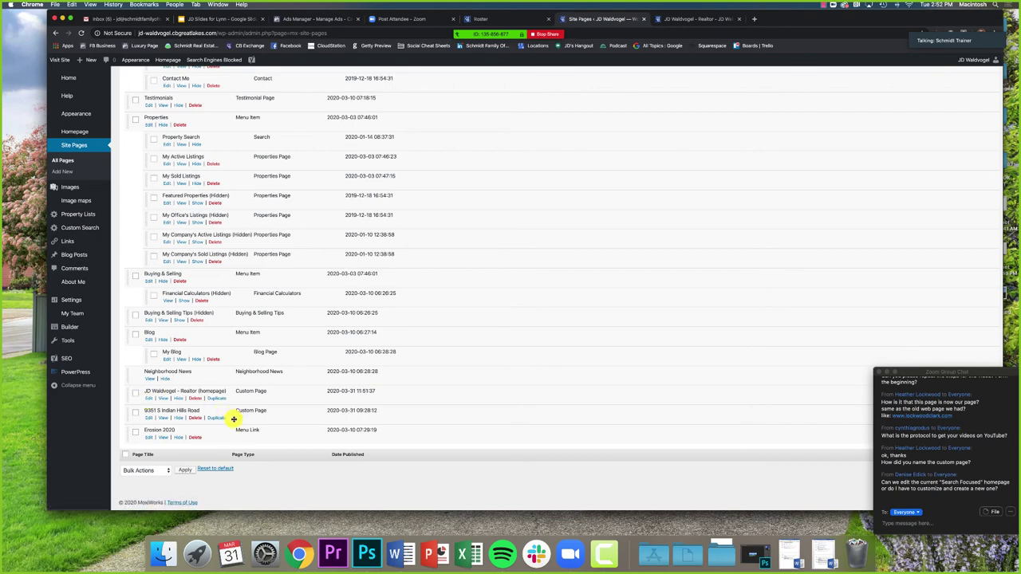
pyautogui.scroll(3, 236, 426)
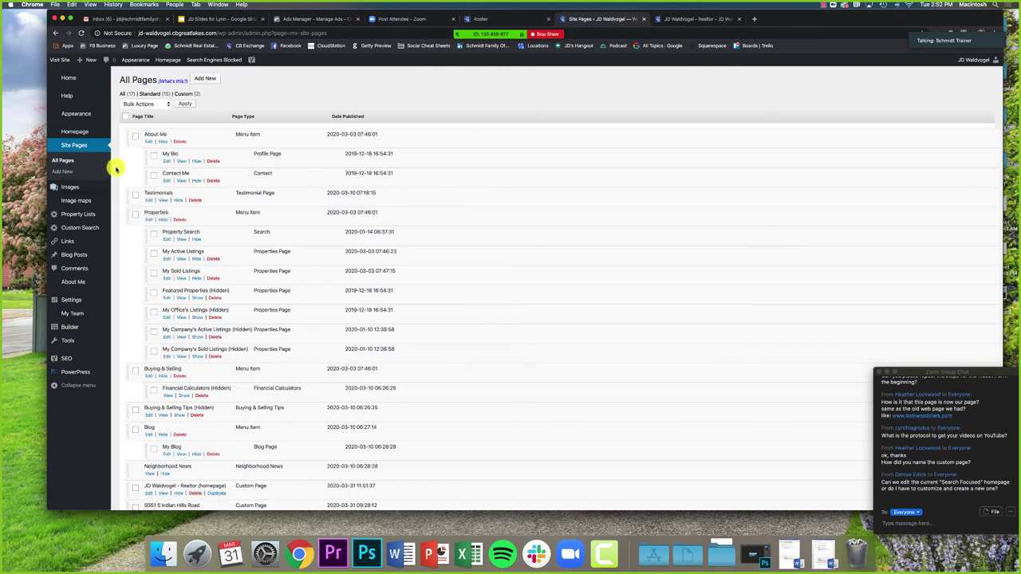
# Step: Switch the homepage layout from Custom to Search-Focused and publish the change
pyautogui.click(66, 132)
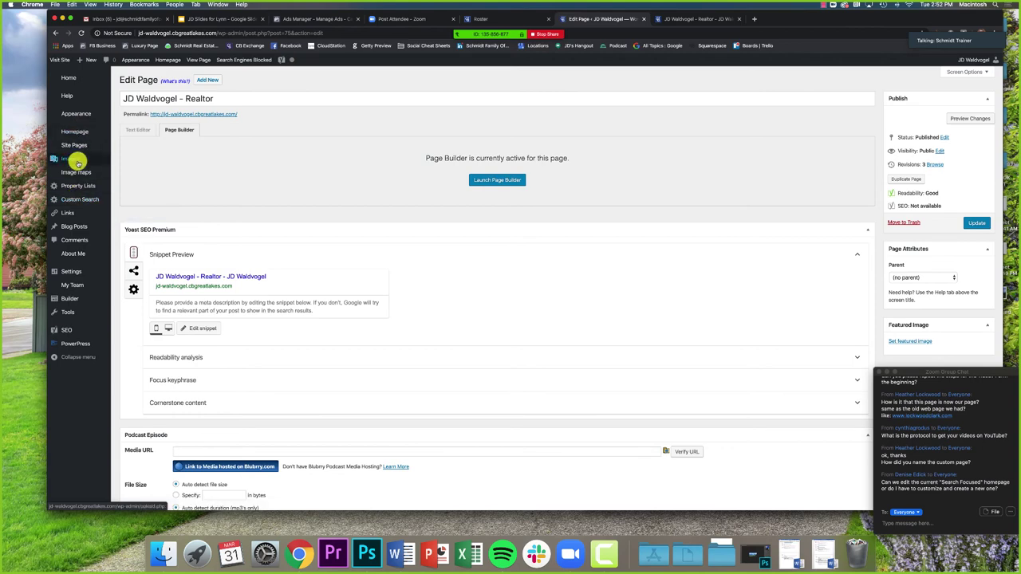
pyautogui.moveTo(80, 113)
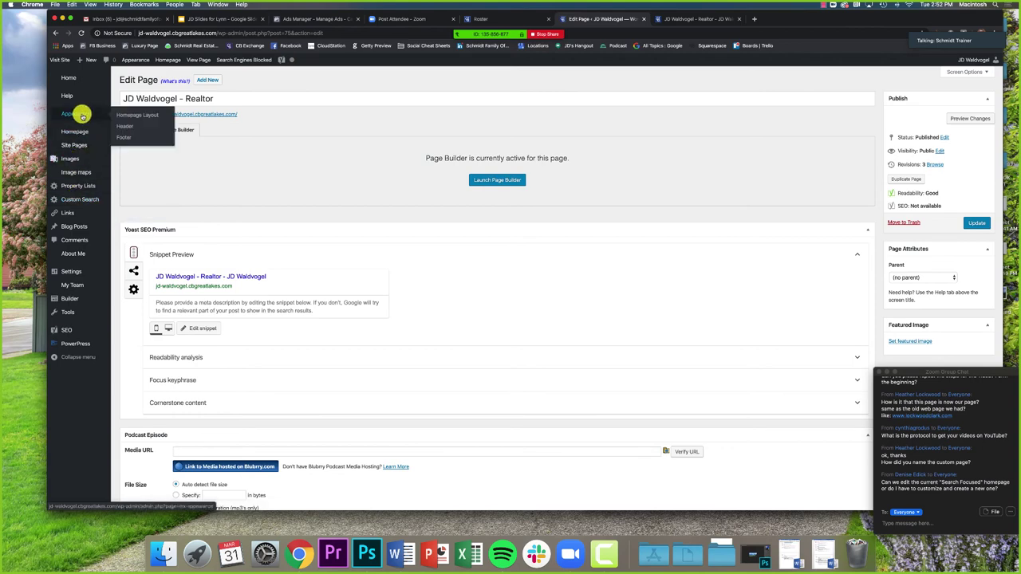
pyautogui.click(128, 117)
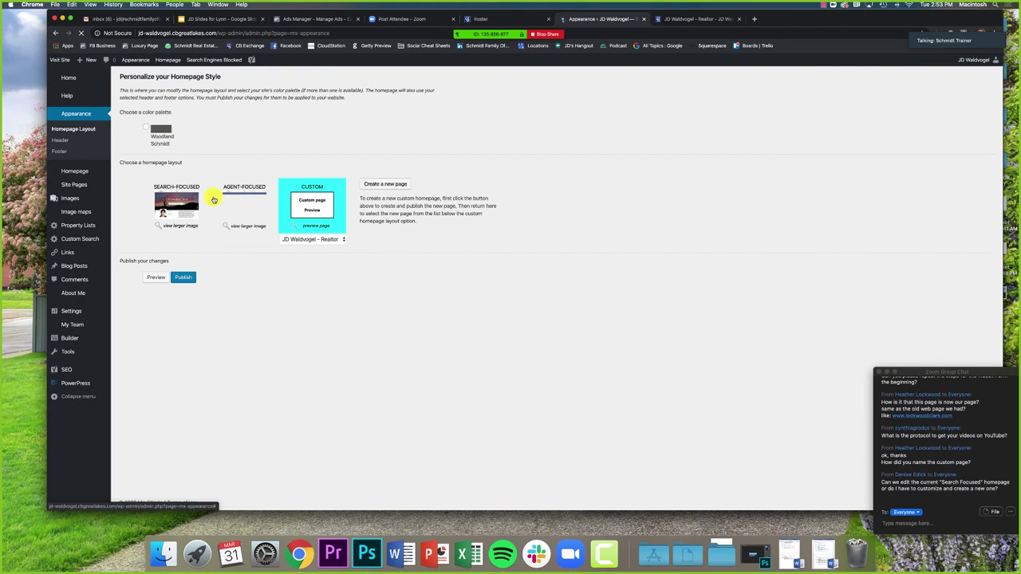
pyautogui.click(185, 197)
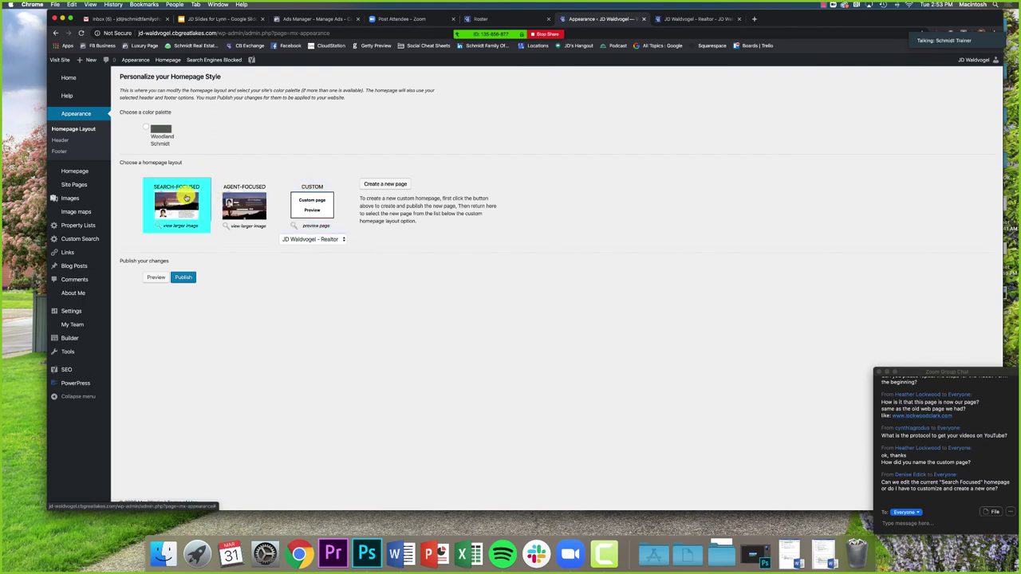
pyautogui.click(183, 278)
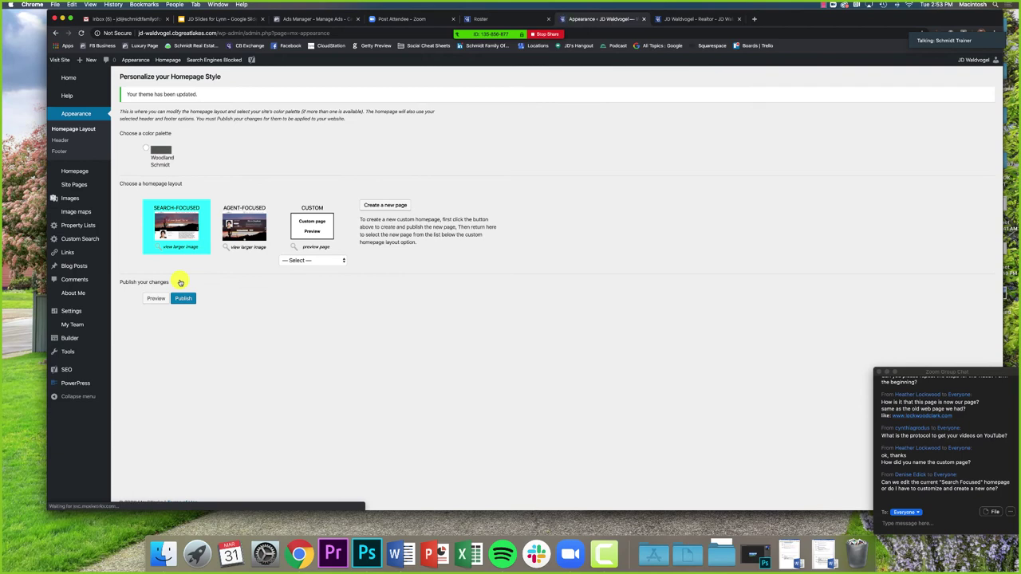
# Step: Open the Search-Focused homepage's module settings and look over the profile fields and custom welcome text
pyautogui.click(86, 174)
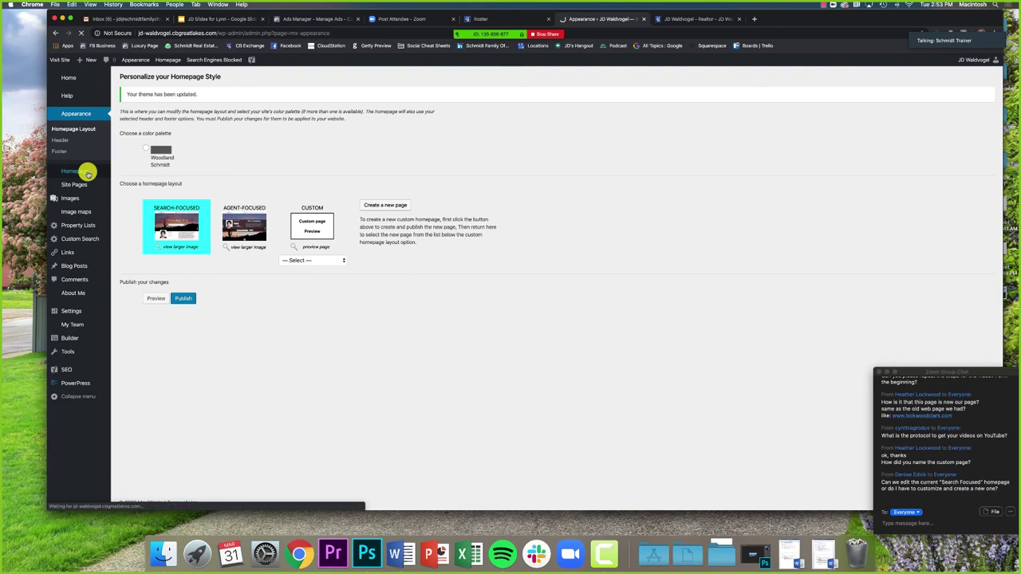
pyautogui.scroll(-2, 132, 205)
pyautogui.scroll(-10, 134, 209)
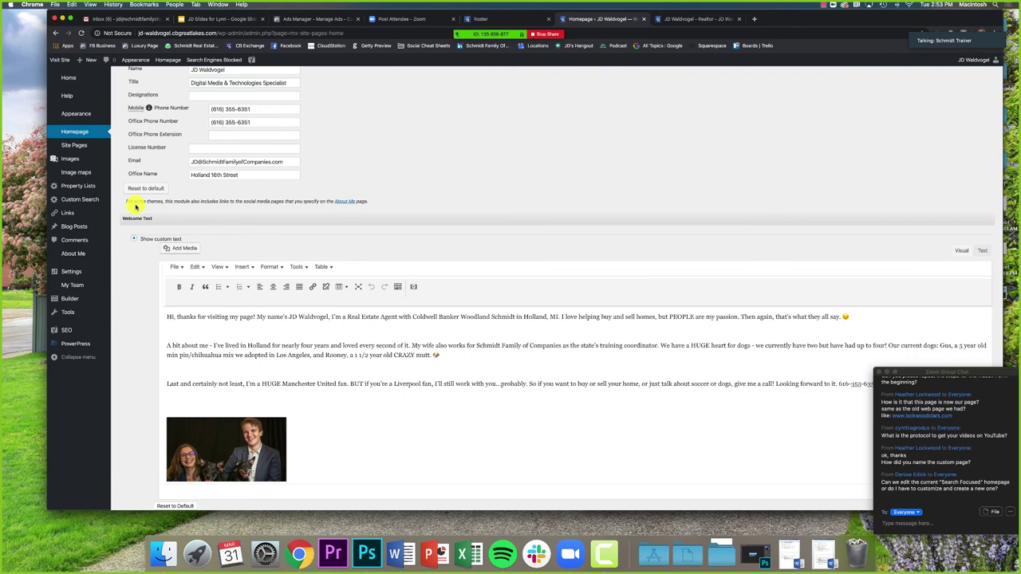
# Step: Reload the live site and review the Search-Focused homepage's banner, agent profile, featured properties, Holland Luxury Homes, blog and video sections
pyautogui.click(666, 19)
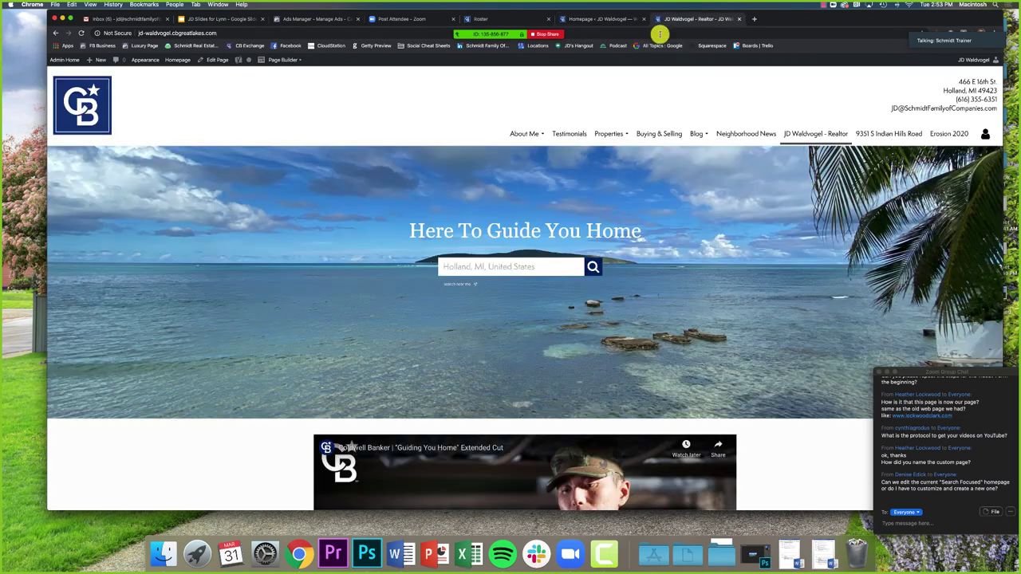
pyautogui.click(659, 33)
pyautogui.press('Return')
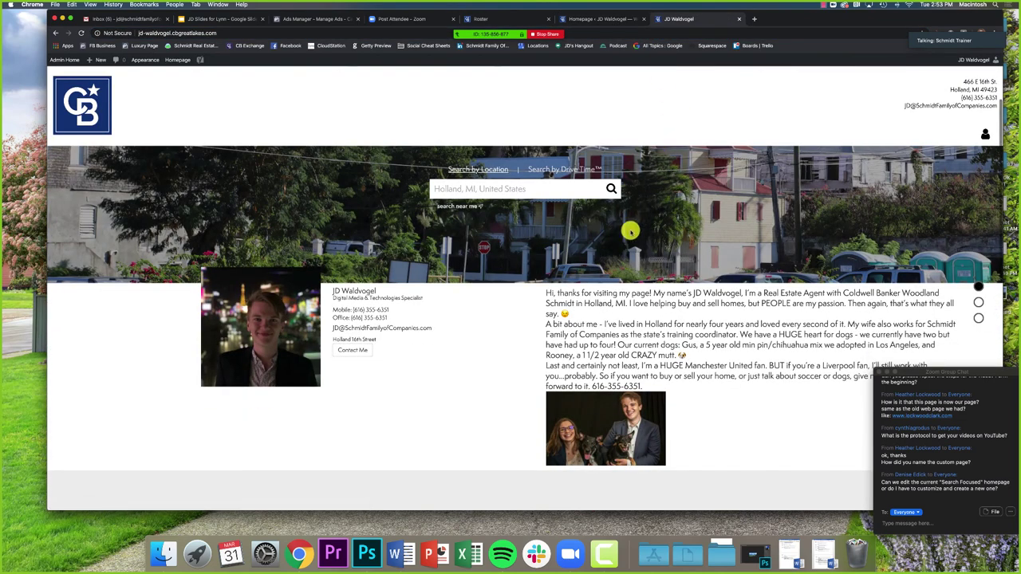
pyautogui.scroll(-2, 478, 254)
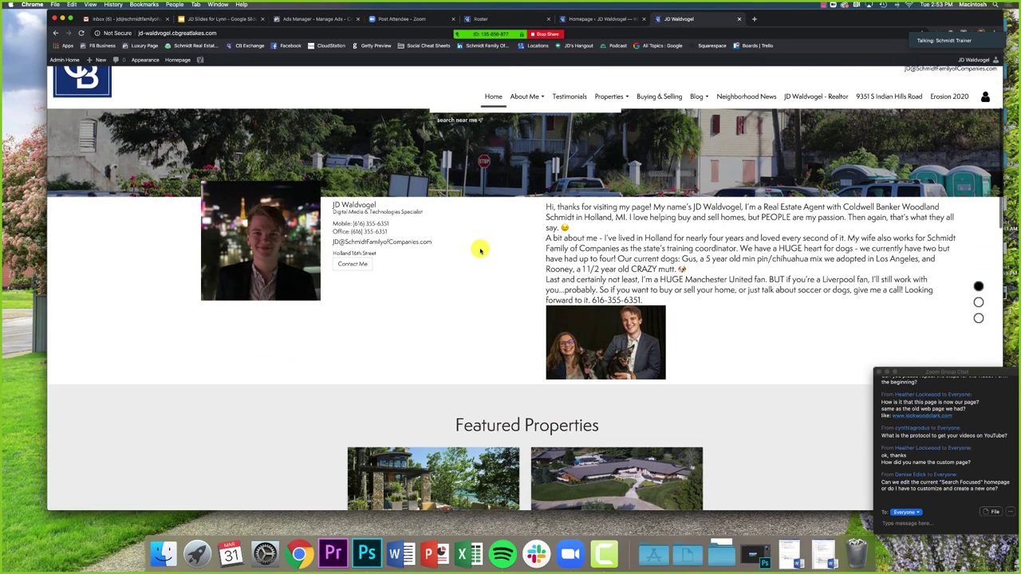
pyautogui.scroll(-5, 478, 254)
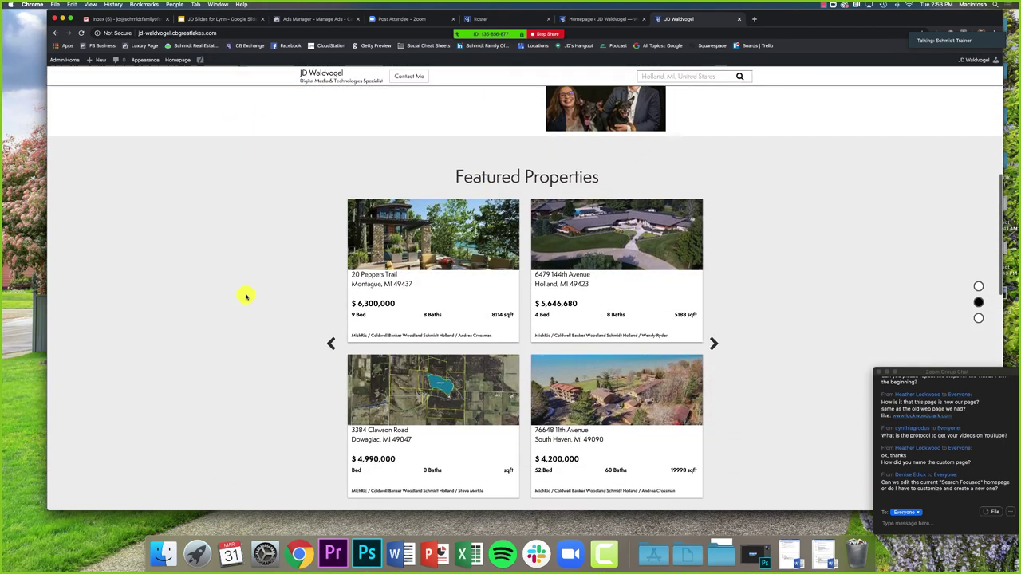
pyautogui.scroll(-4, 246, 297)
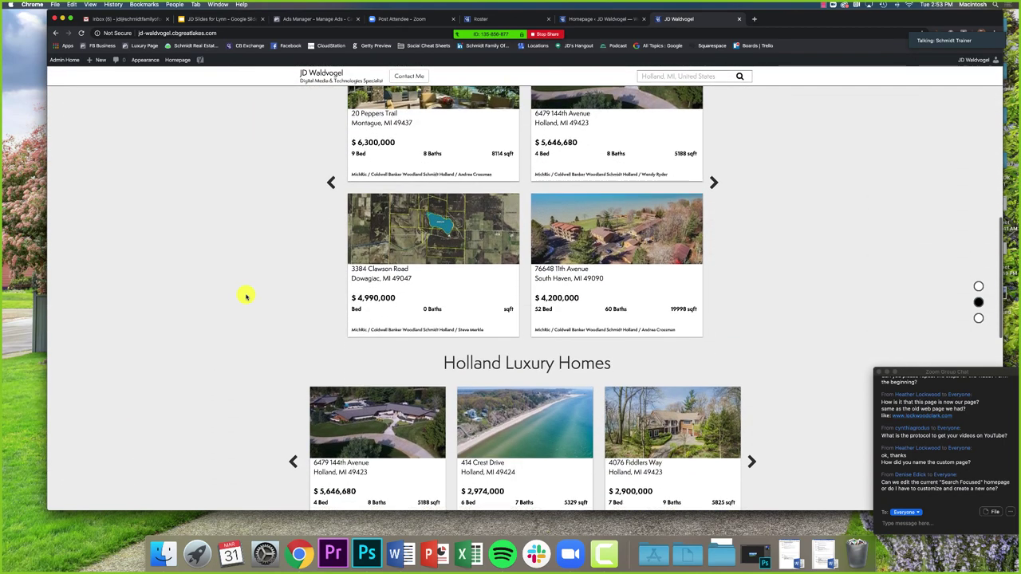
pyautogui.scroll(-7, 247, 297)
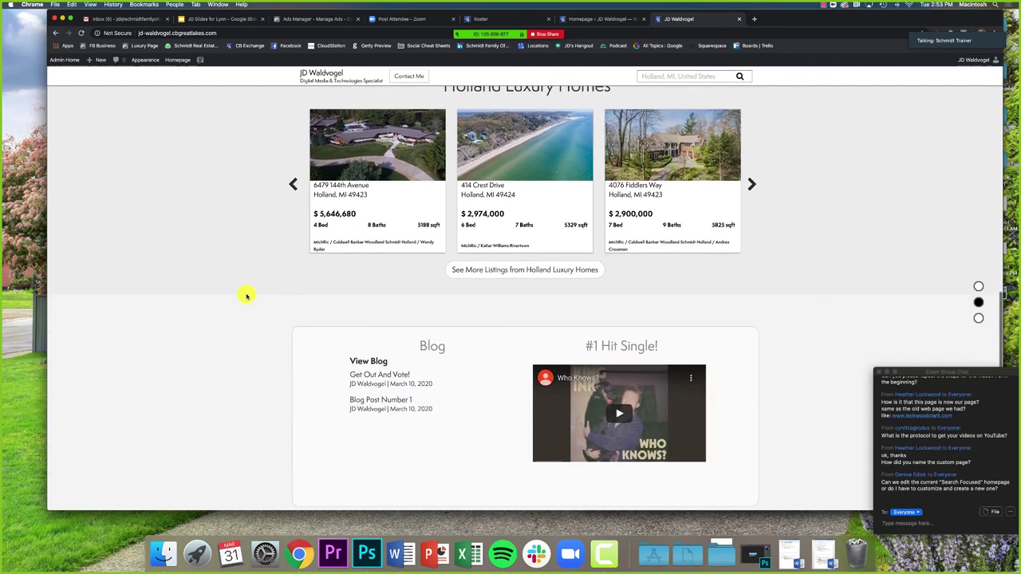
pyautogui.scroll(4, 246, 295)
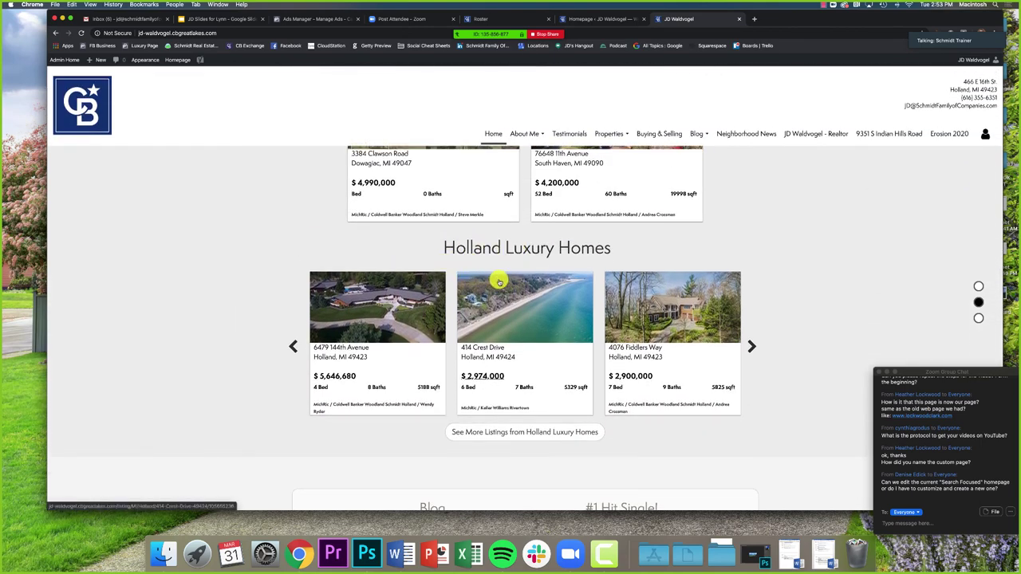
pyautogui.scroll(-6, 498, 281)
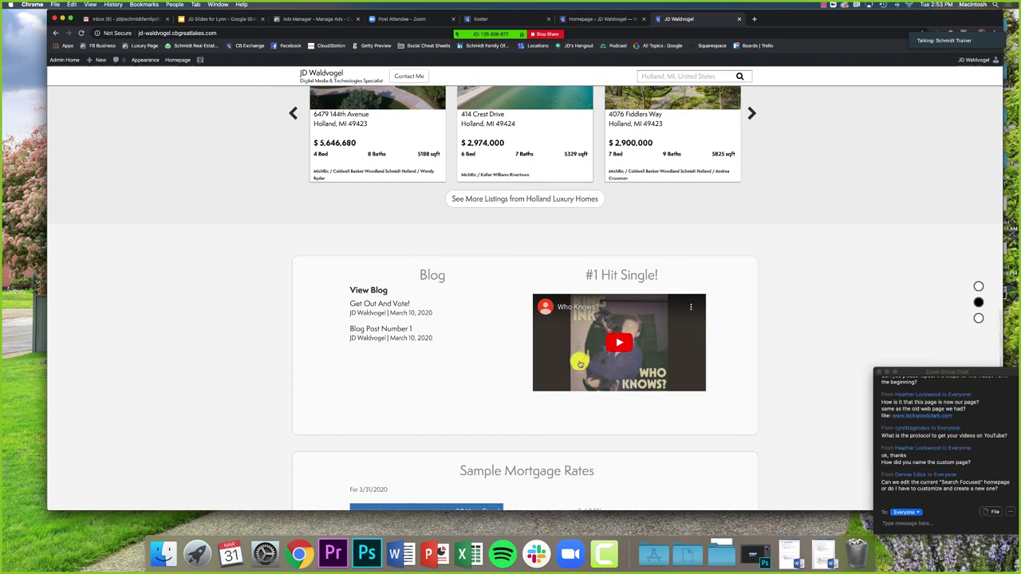
pyautogui.scroll(1, 402, 303)
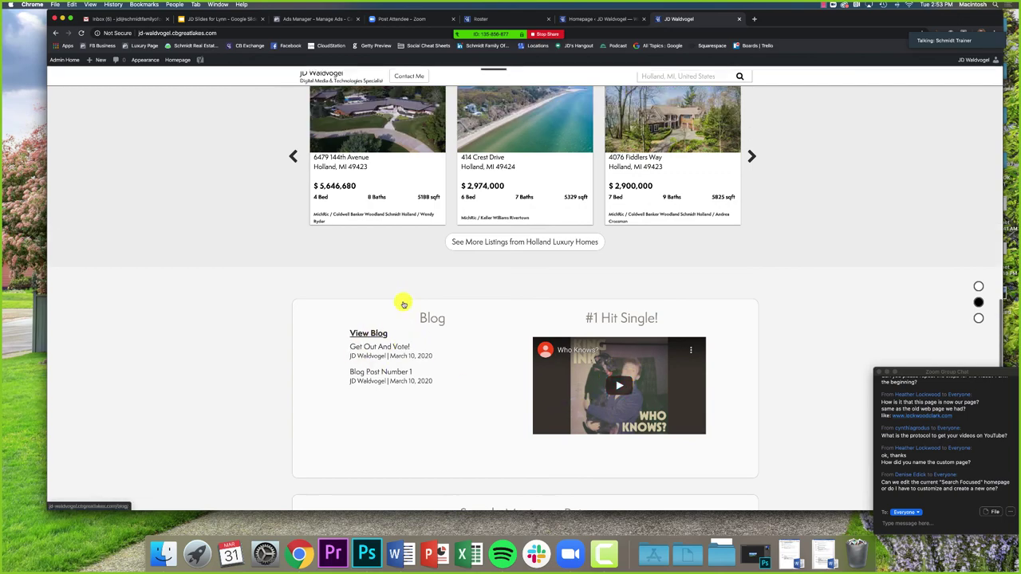
pyautogui.scroll(15, 403, 303)
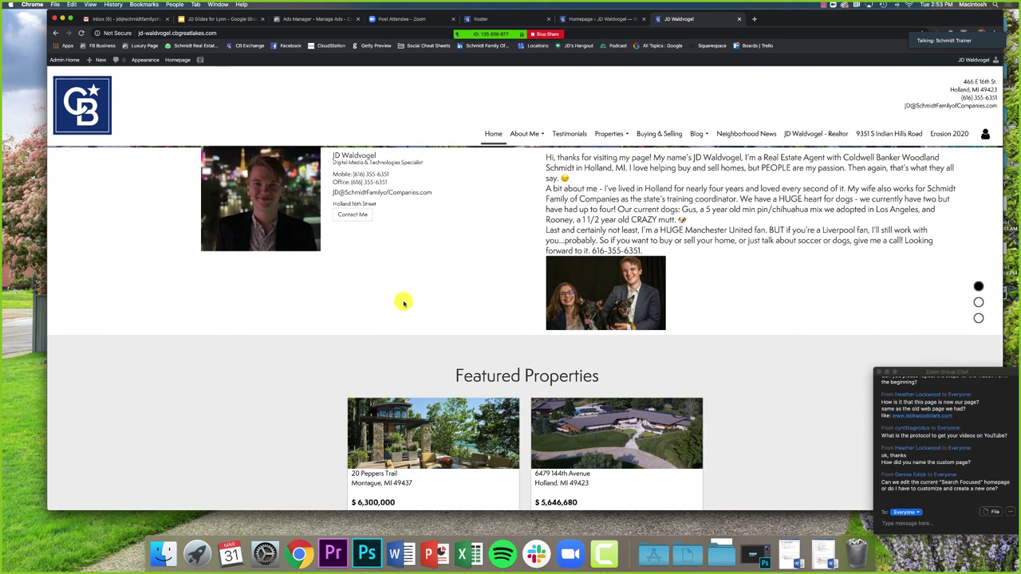
pyautogui.scroll(5, 403, 302)
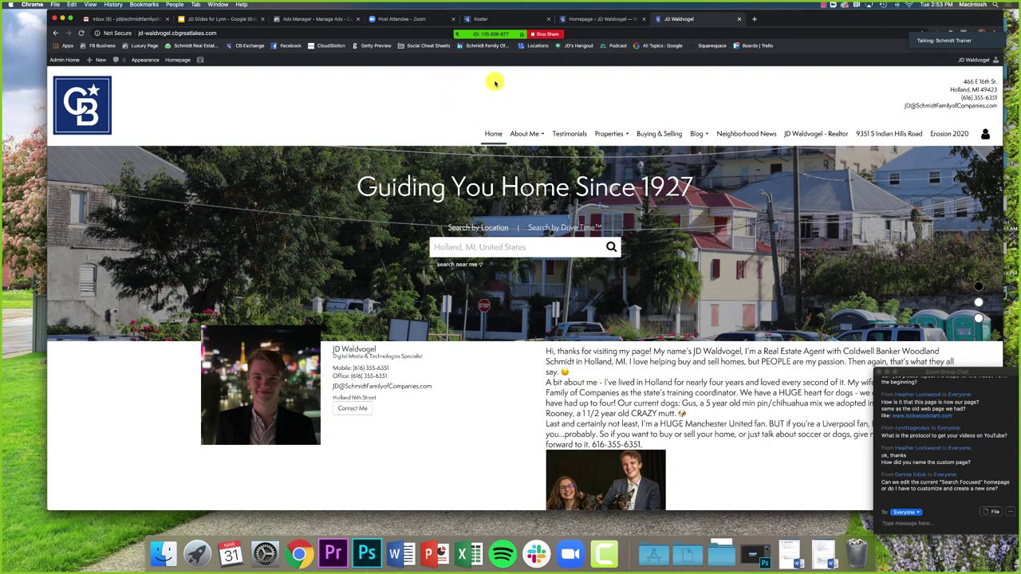
# Step: Return to the homepage module settings and check the trainees' new messages in the Zoom group chat
pyautogui.click(598, 19)
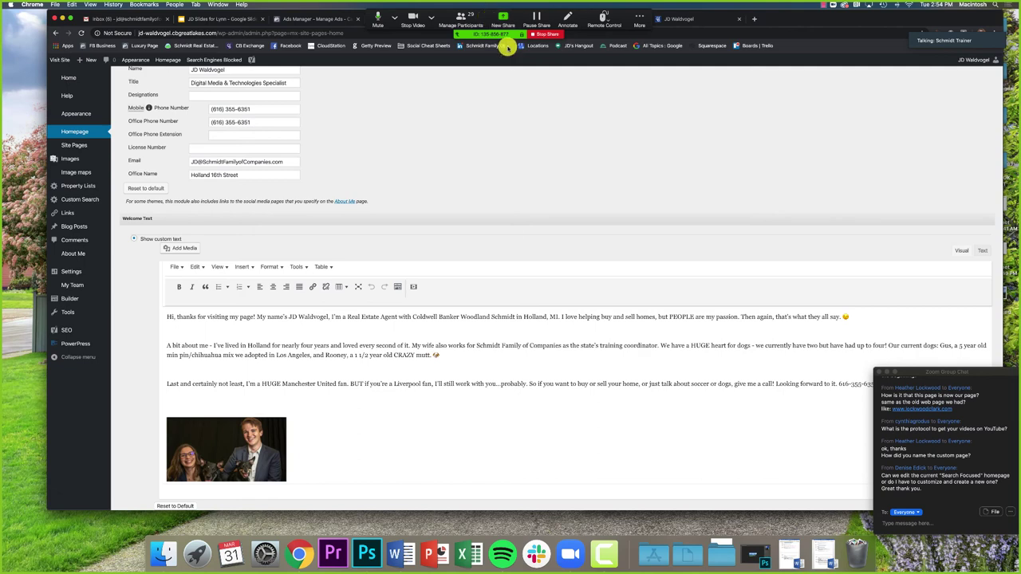
pyautogui.click(923, 372)
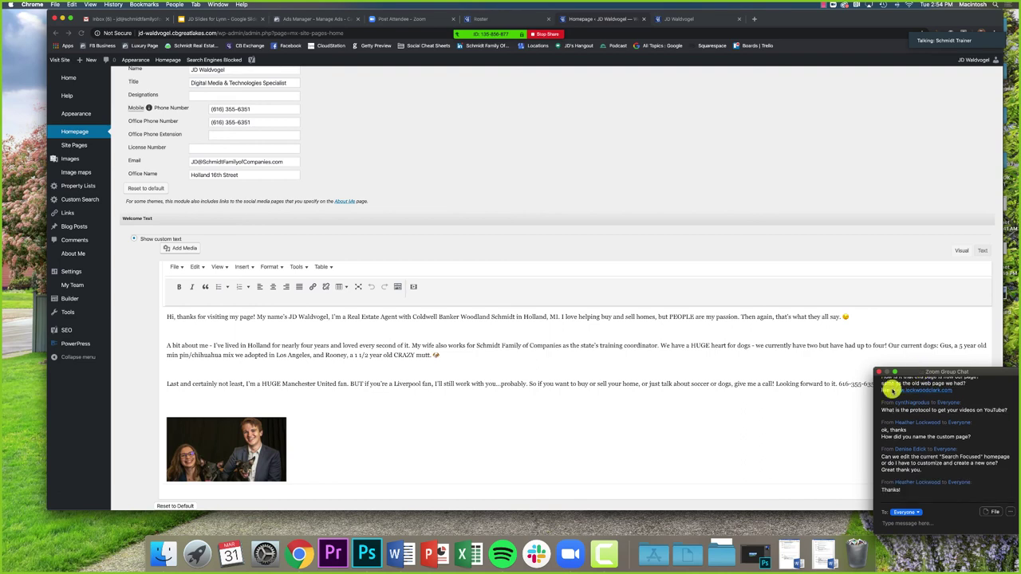
pyautogui.scroll(5, 762, 356)
pyautogui.scroll(2, 762, 357)
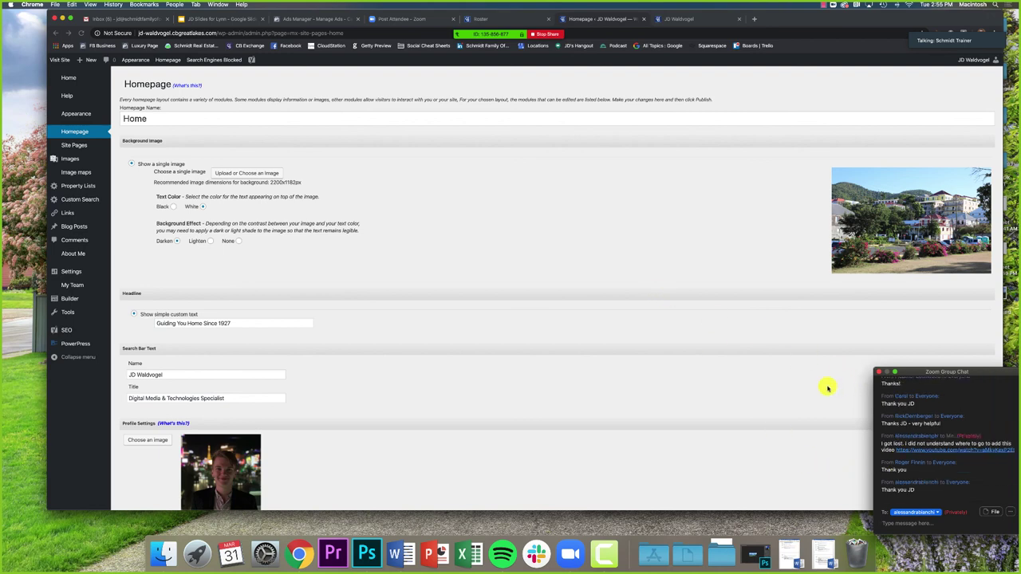
# Step: Open the YouTube link from the trainee's private chat message, pause the video and look over its page
pyautogui.click(927, 450)
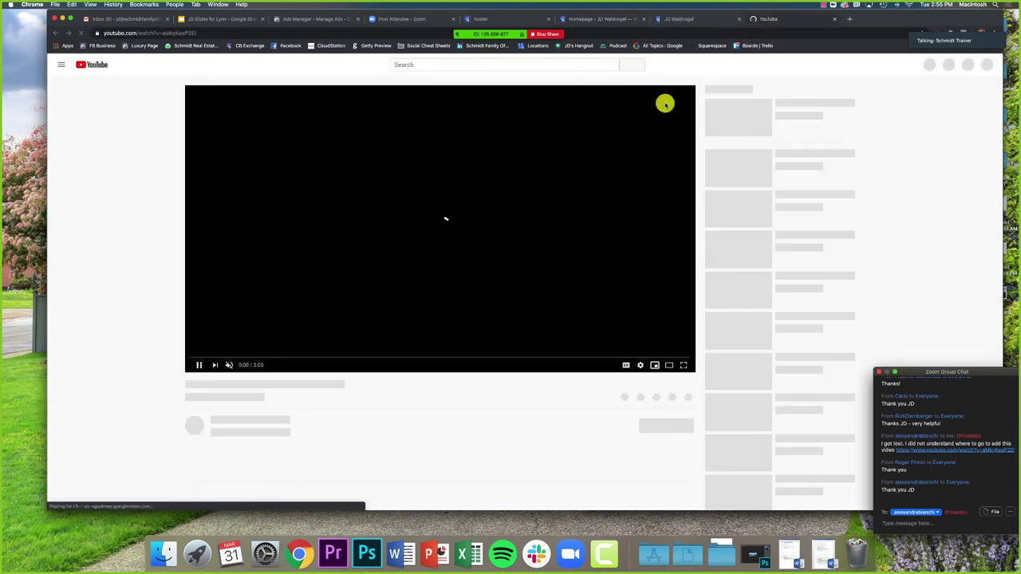
pyautogui.click(453, 179)
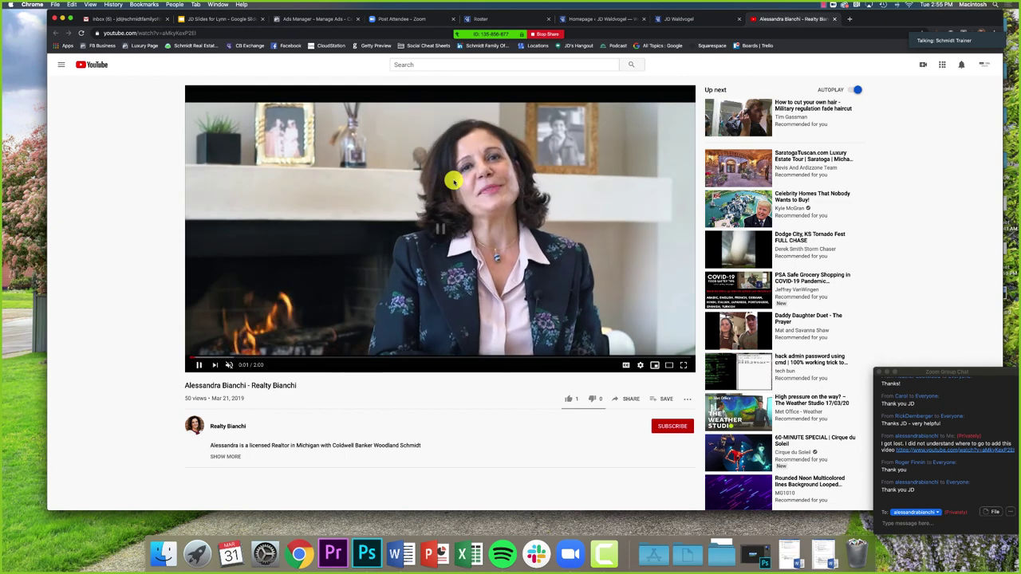
pyautogui.scroll(-1, 452, 186)
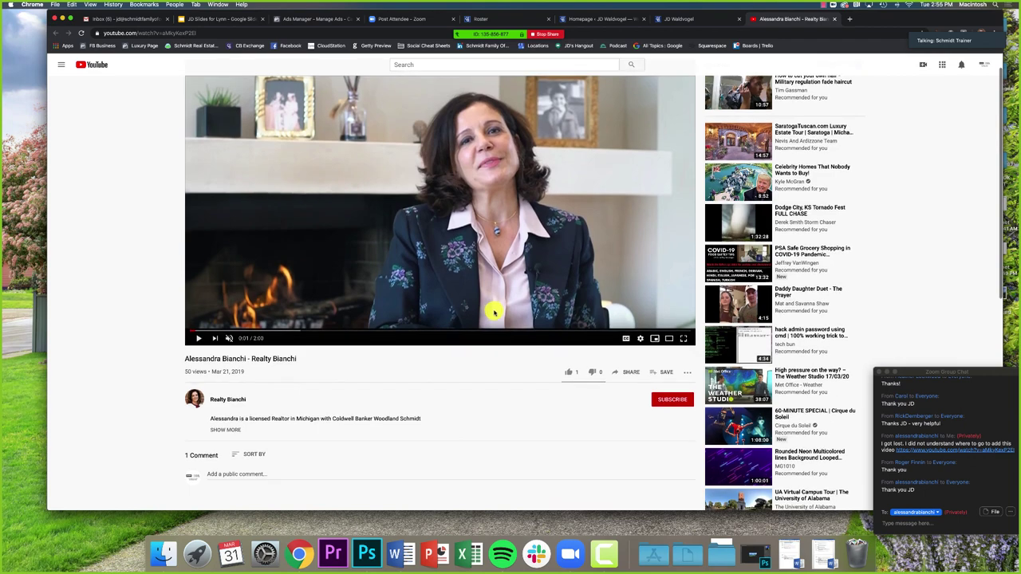
pyautogui.scroll(-1, 488, 312)
pyautogui.click(618, 19)
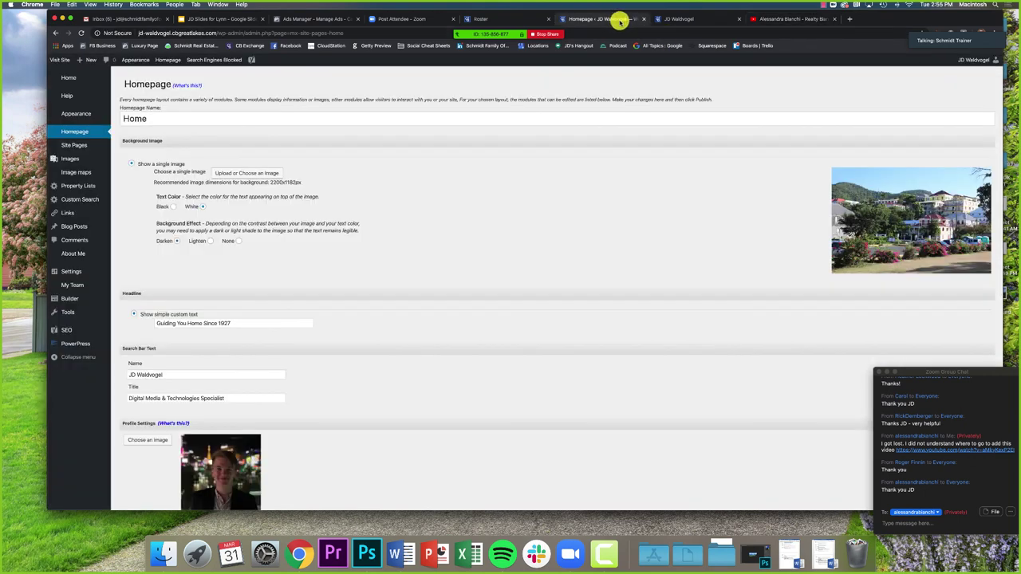
pyautogui.click(681, 18)
pyautogui.click(782, 19)
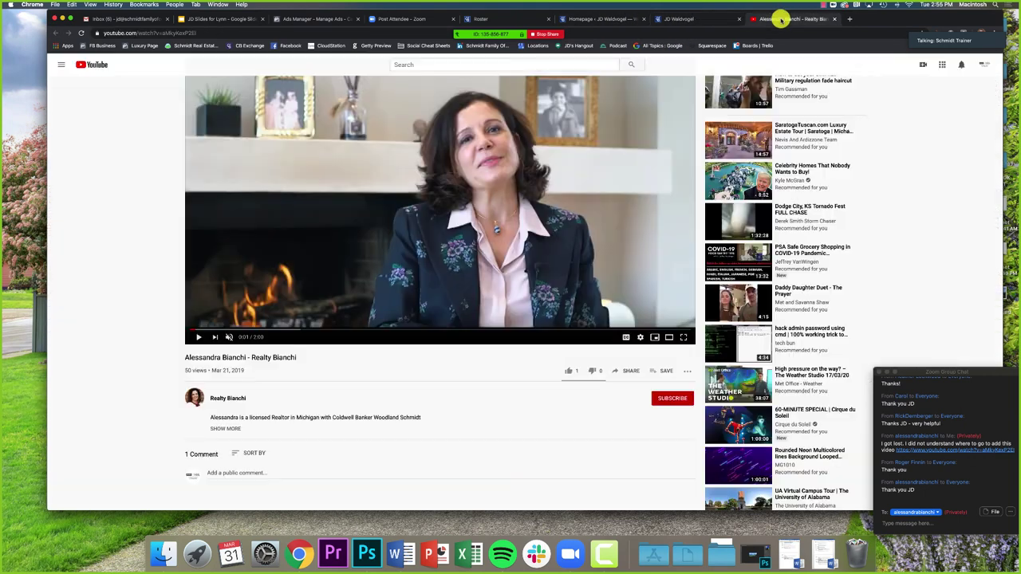
# Step: Copy the YouTube video's iframe embed code from its sharing options, keeping player controls shown
pyautogui.click(169, 33)
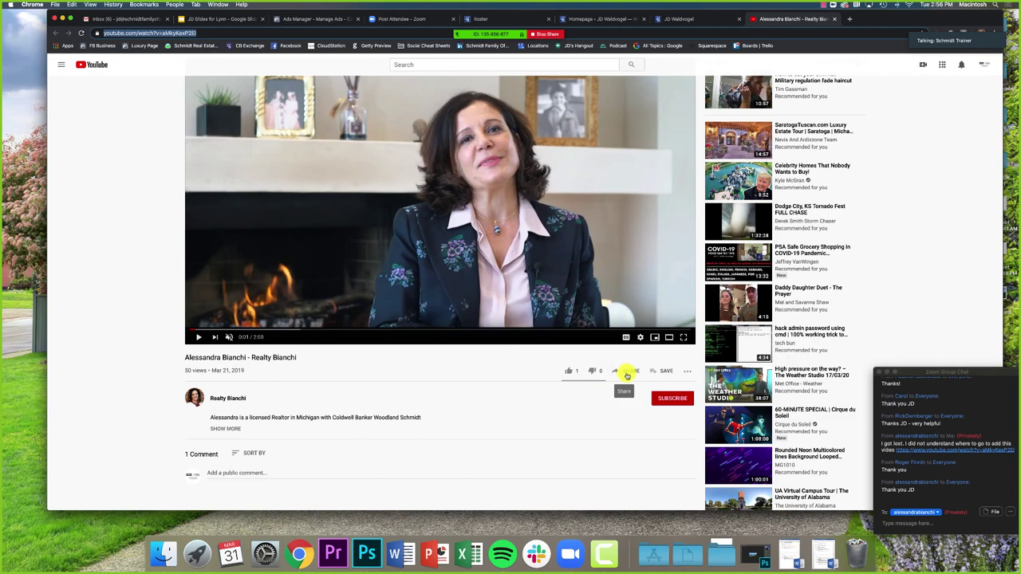
pyautogui.click(629, 373)
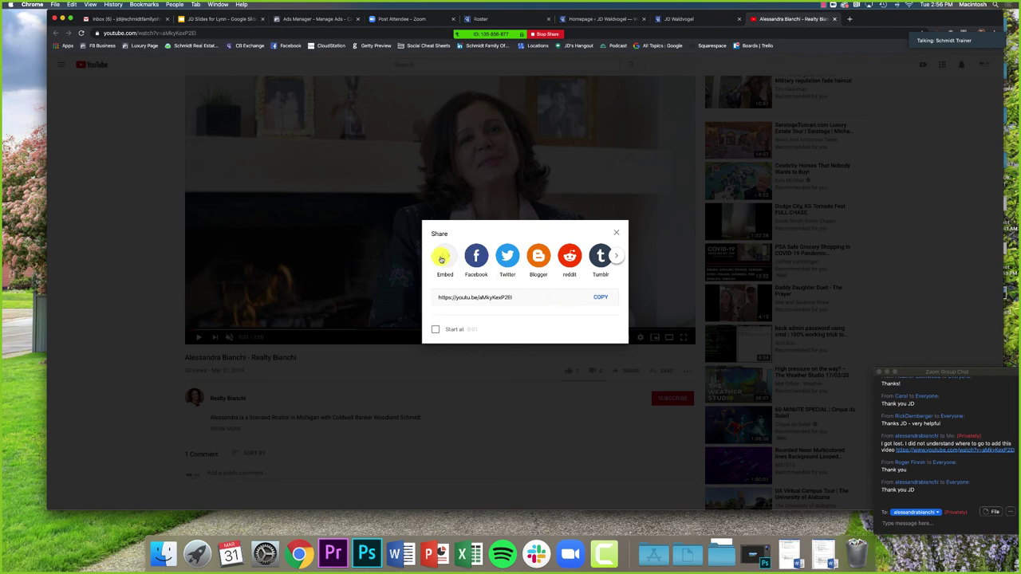
pyautogui.click(446, 256)
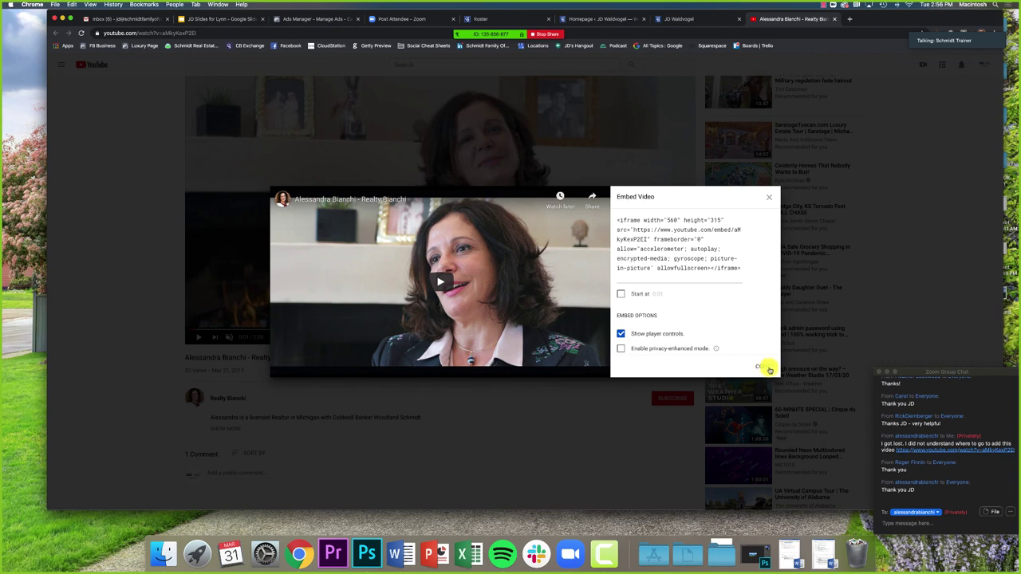
pyautogui.click(760, 371)
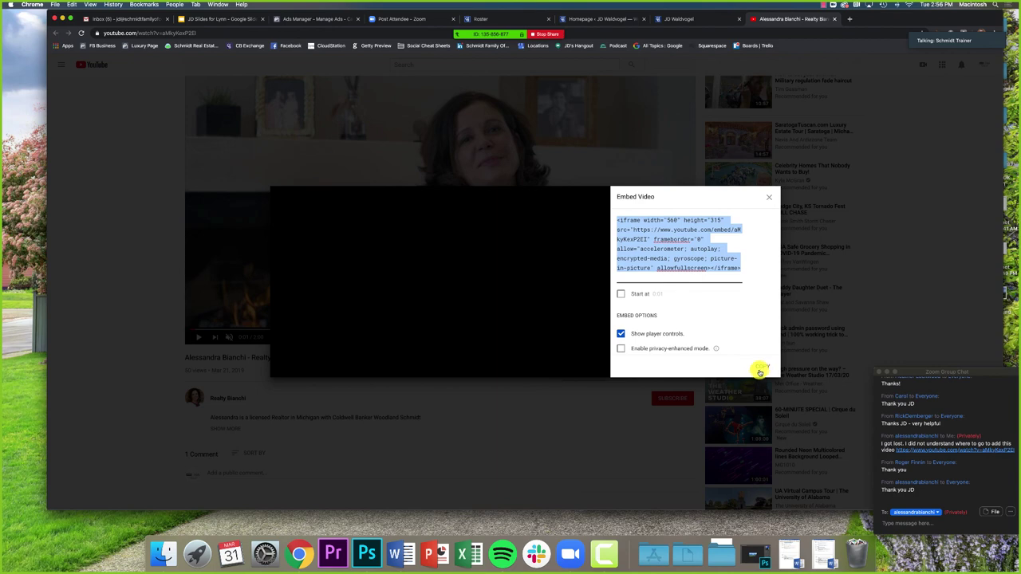
# Step: Stop sharing the screen and end the Zoom meeting for all participants
pyautogui.click(543, 34)
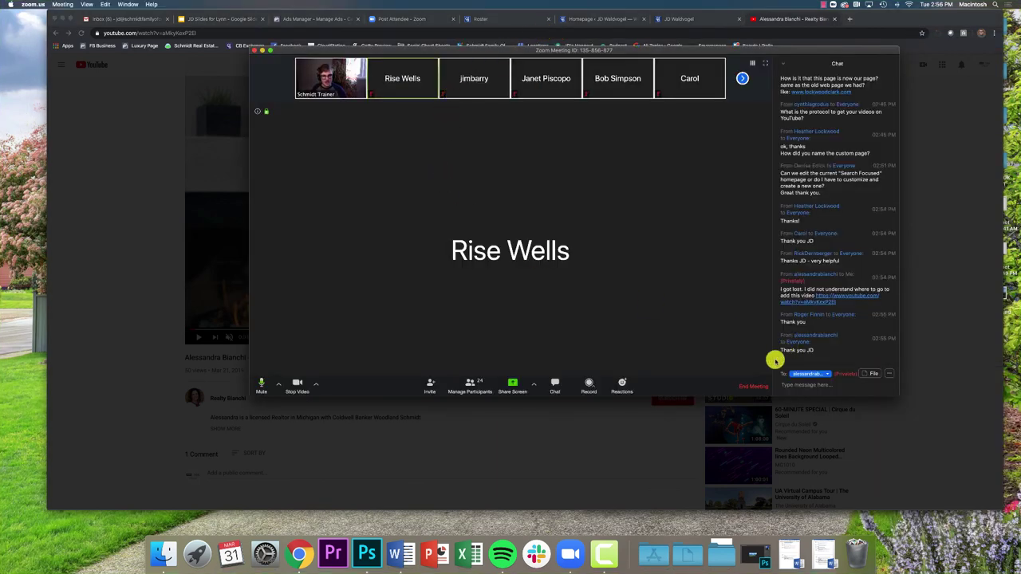
pyautogui.click(758, 386)
pyautogui.click(621, 252)
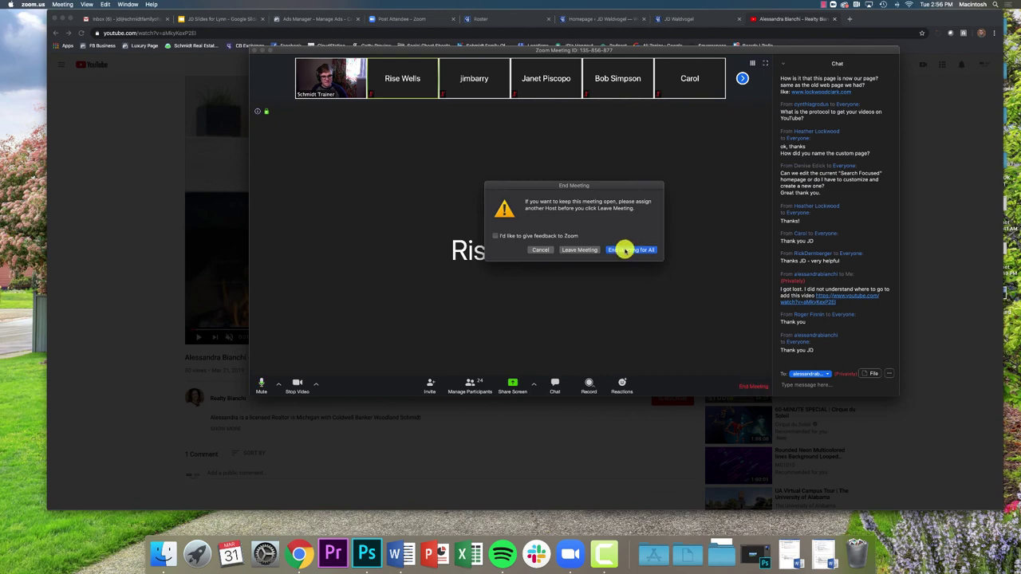